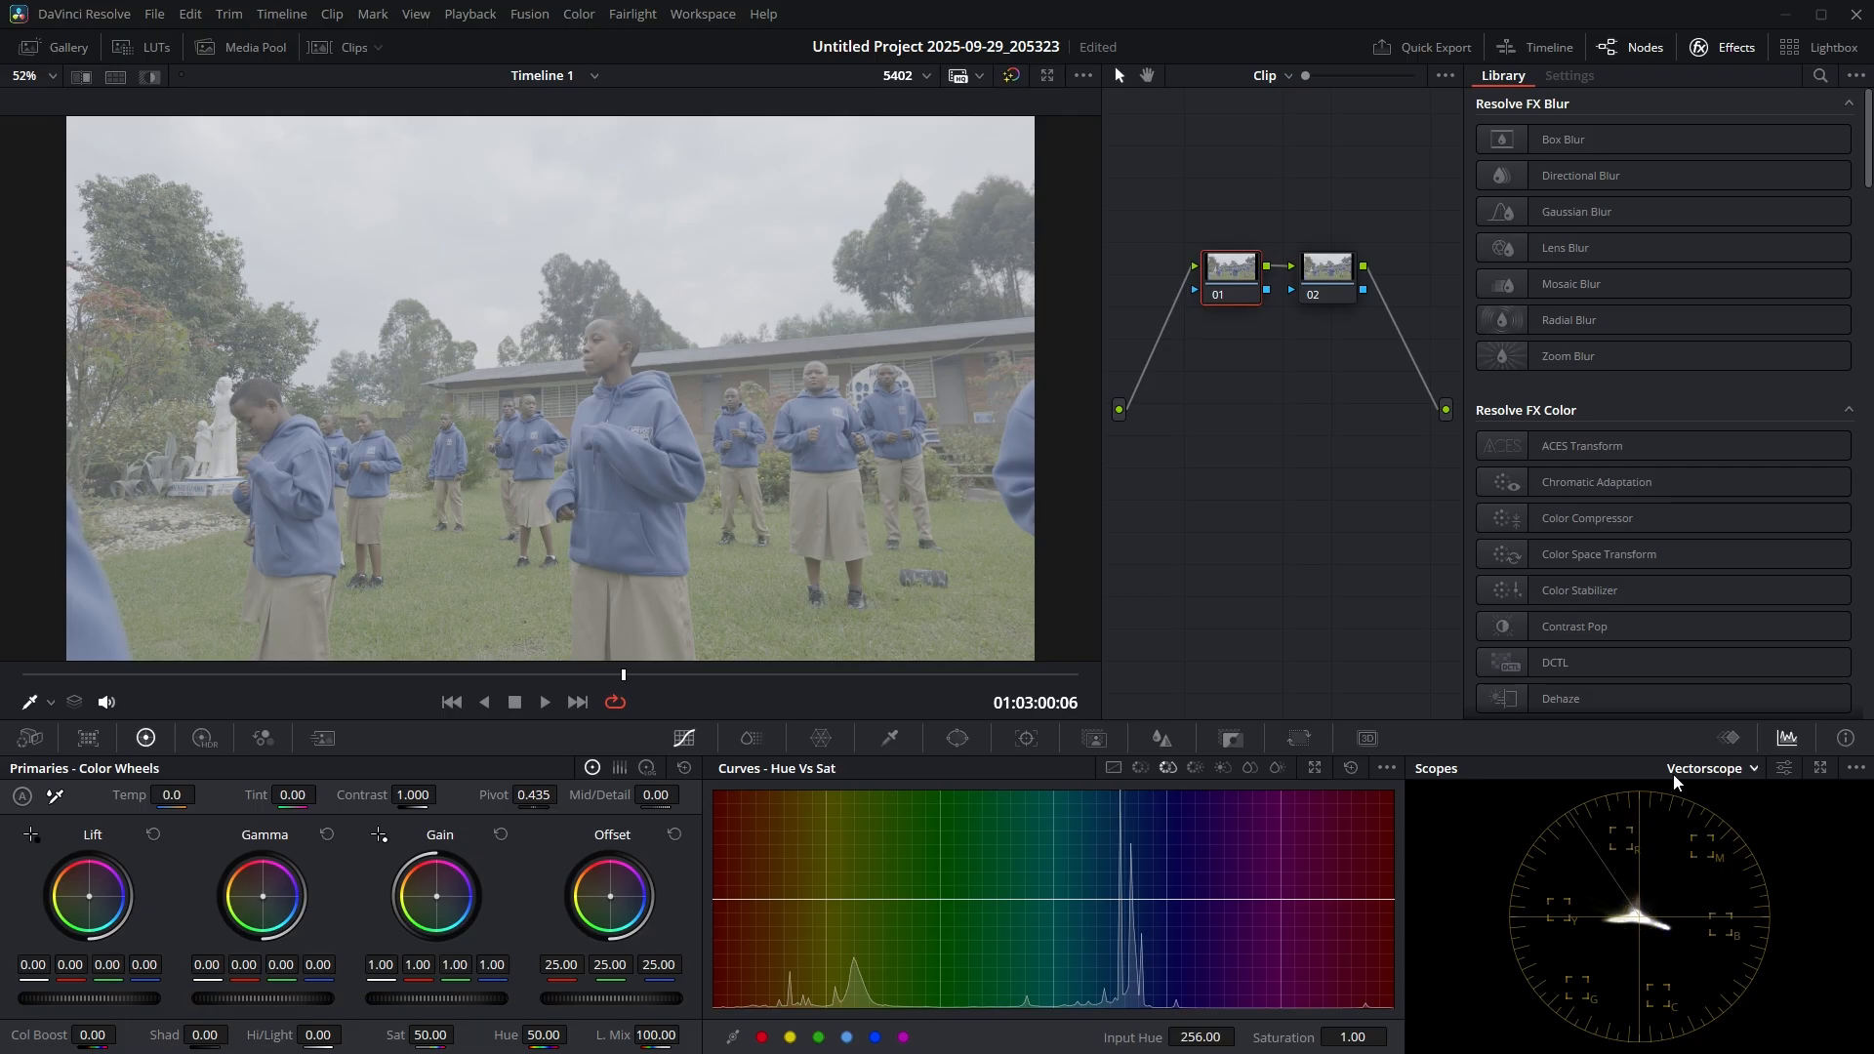
Step: Search the effects library for "COLO" and apply Color Space Transform to node 01
left_click(1820, 76)
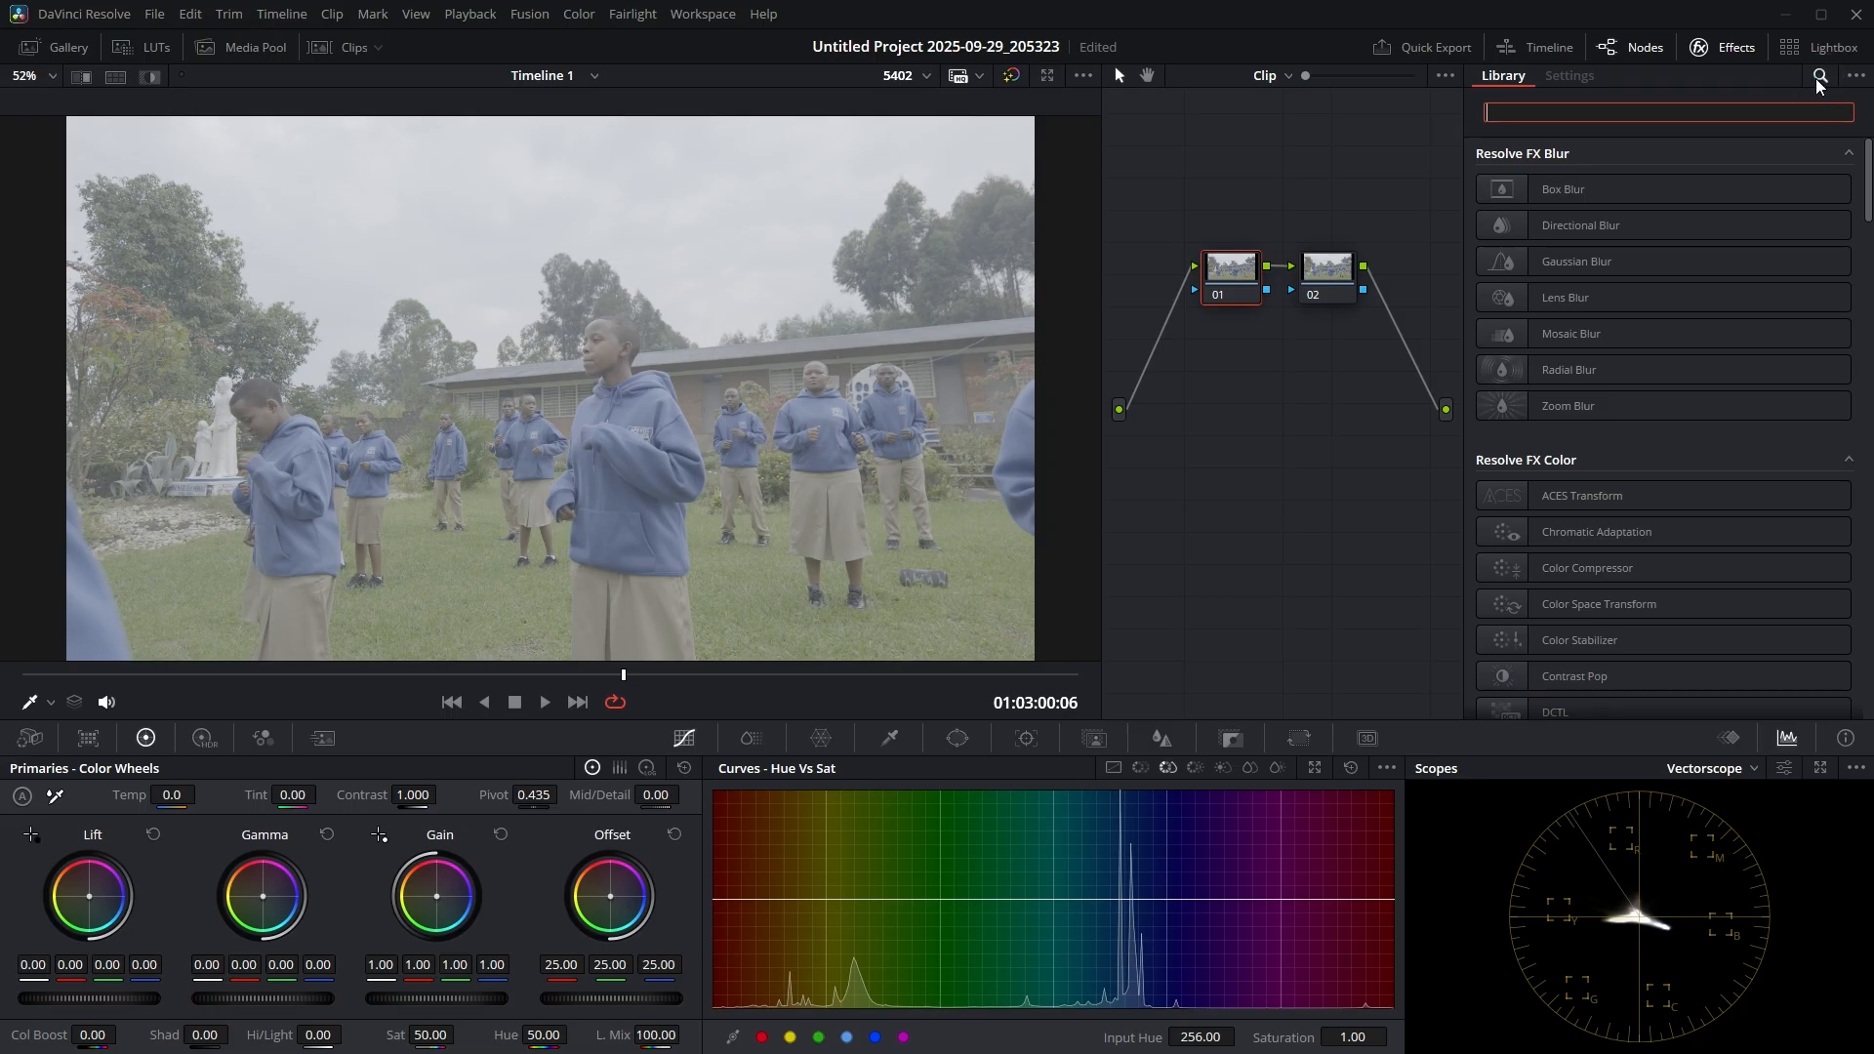
type("COLO")
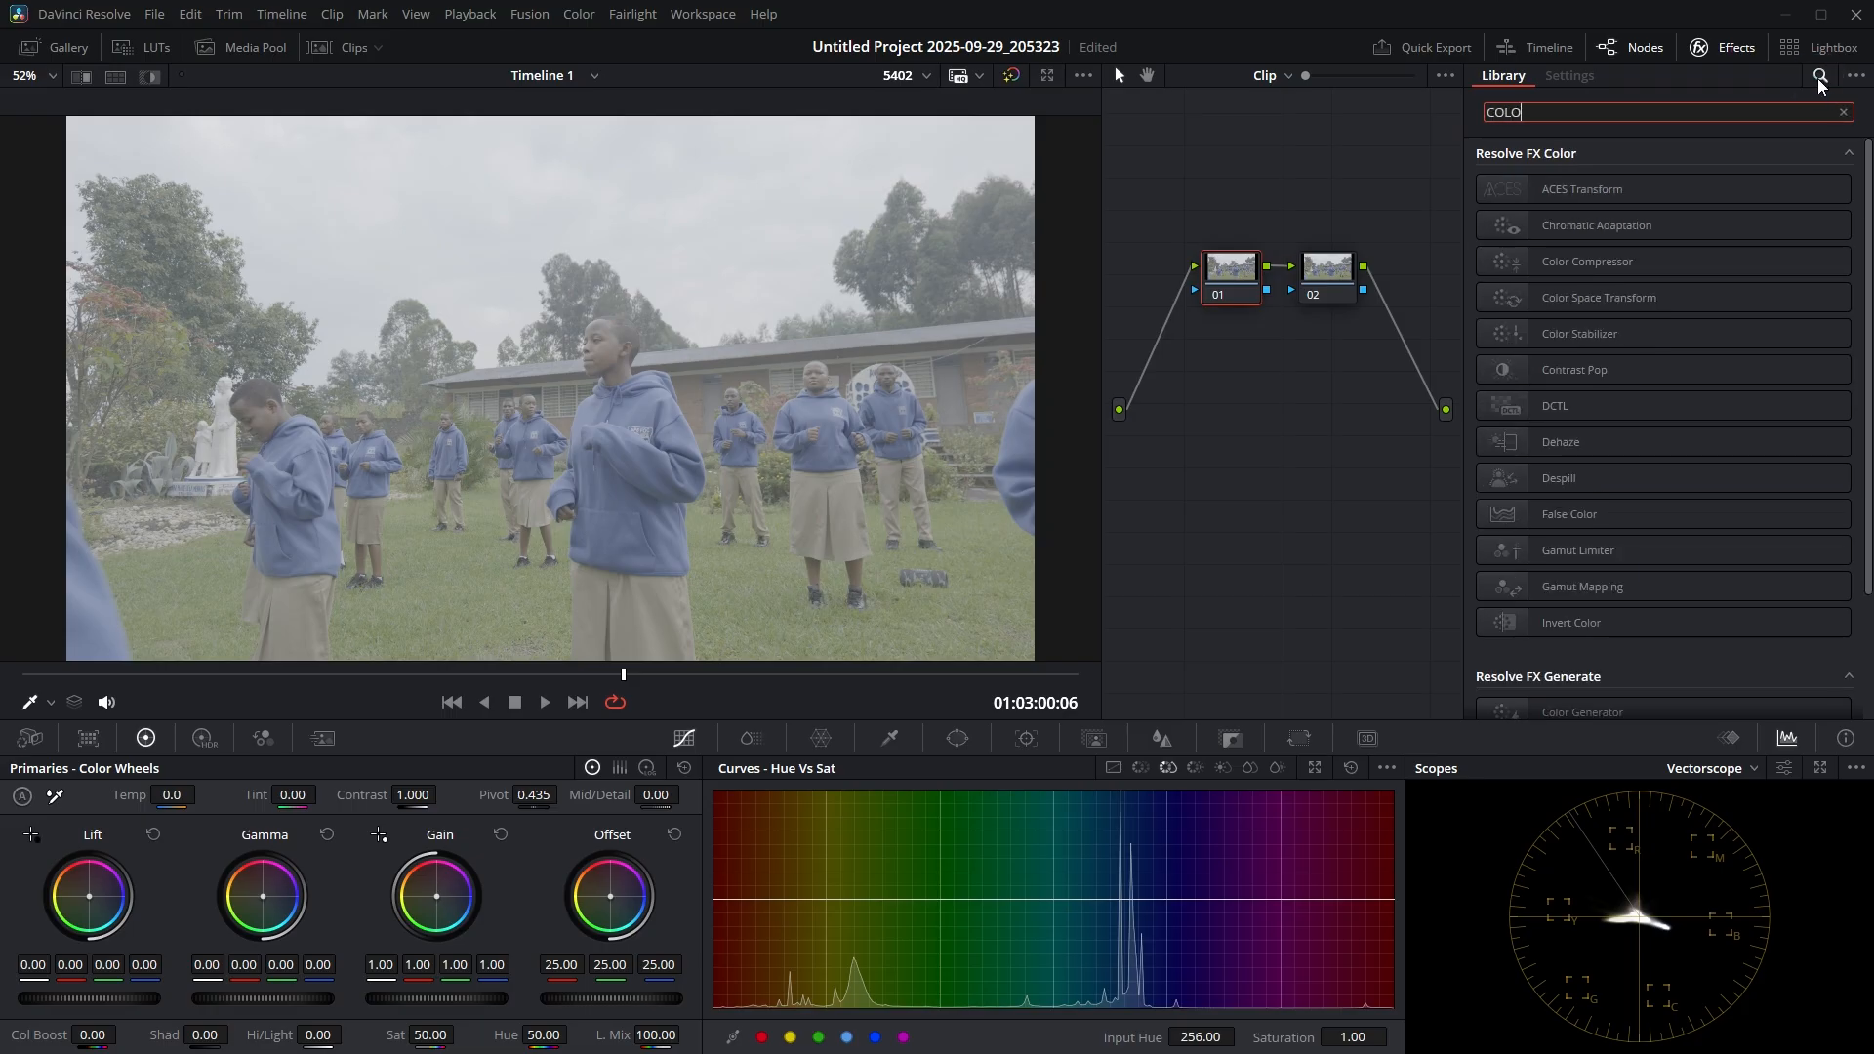
left_click_drag(1628, 302, 1226, 268)
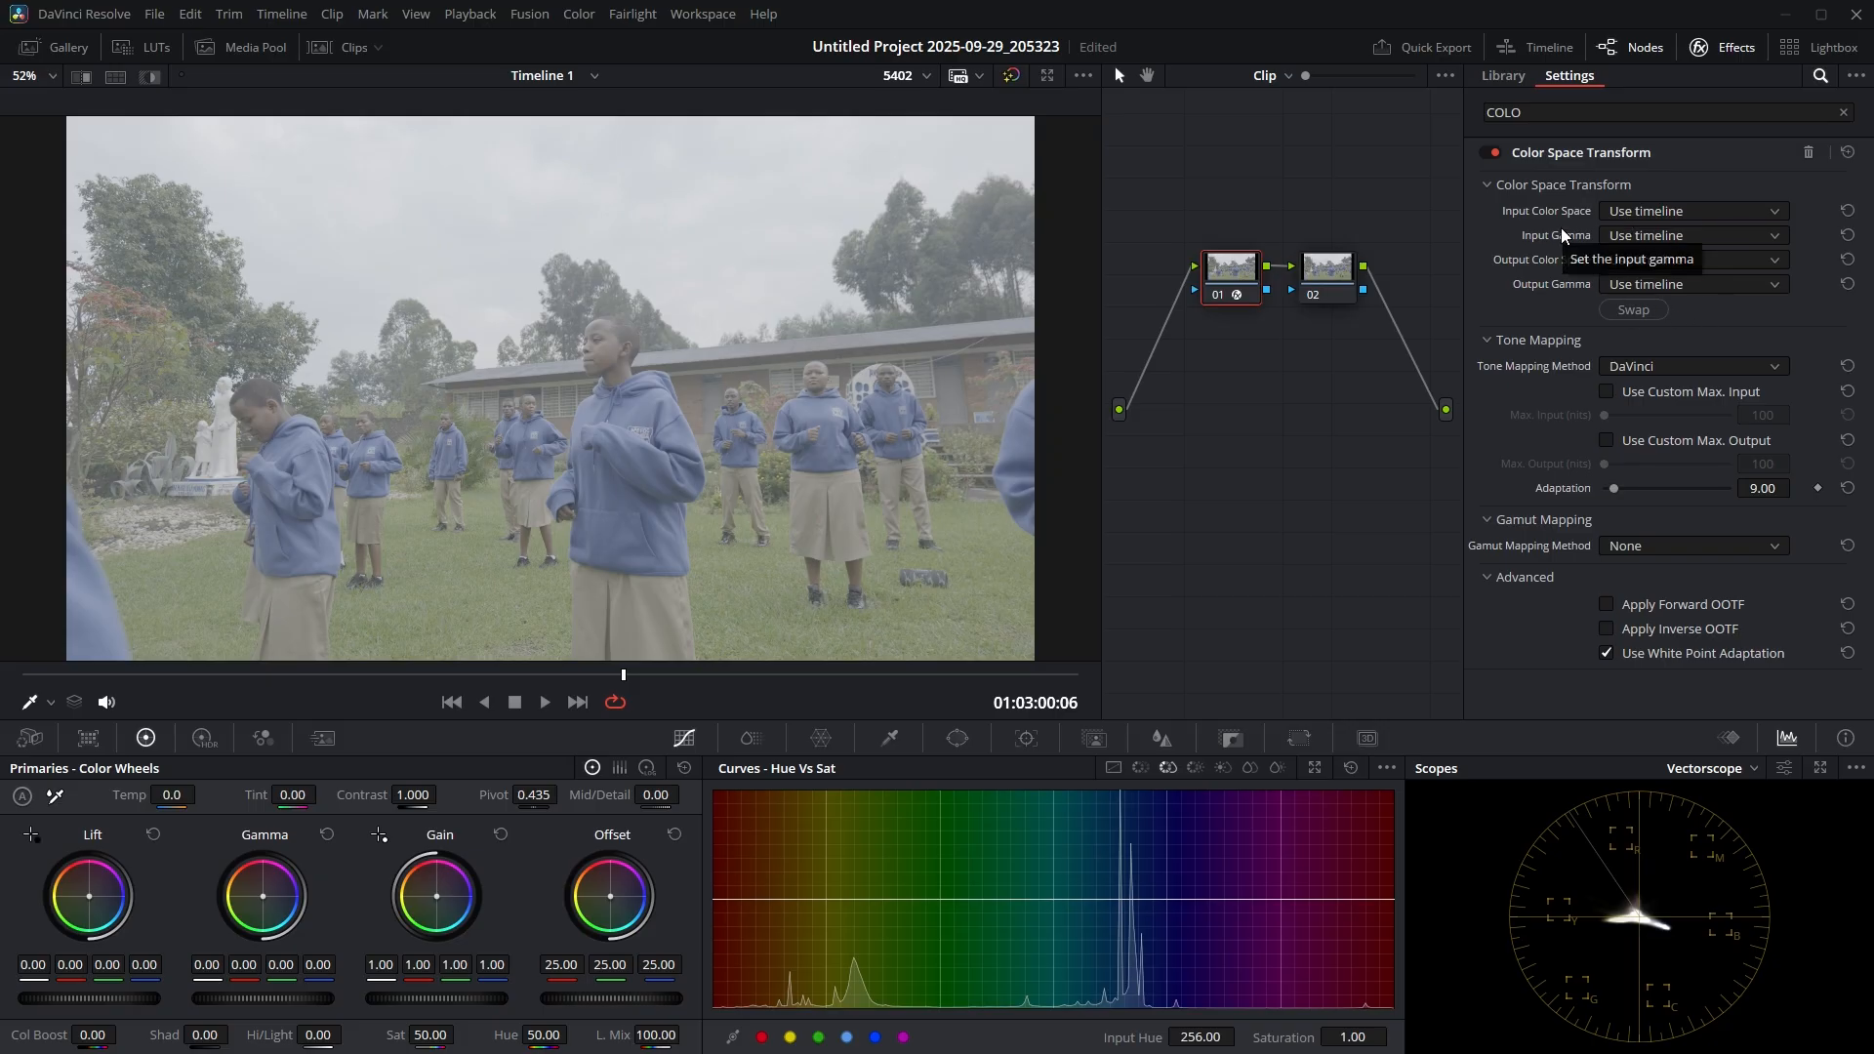
Step: Set the Color Space Transform's input color space to Sony S-Gamut3.Cine
left_click(1683, 207)
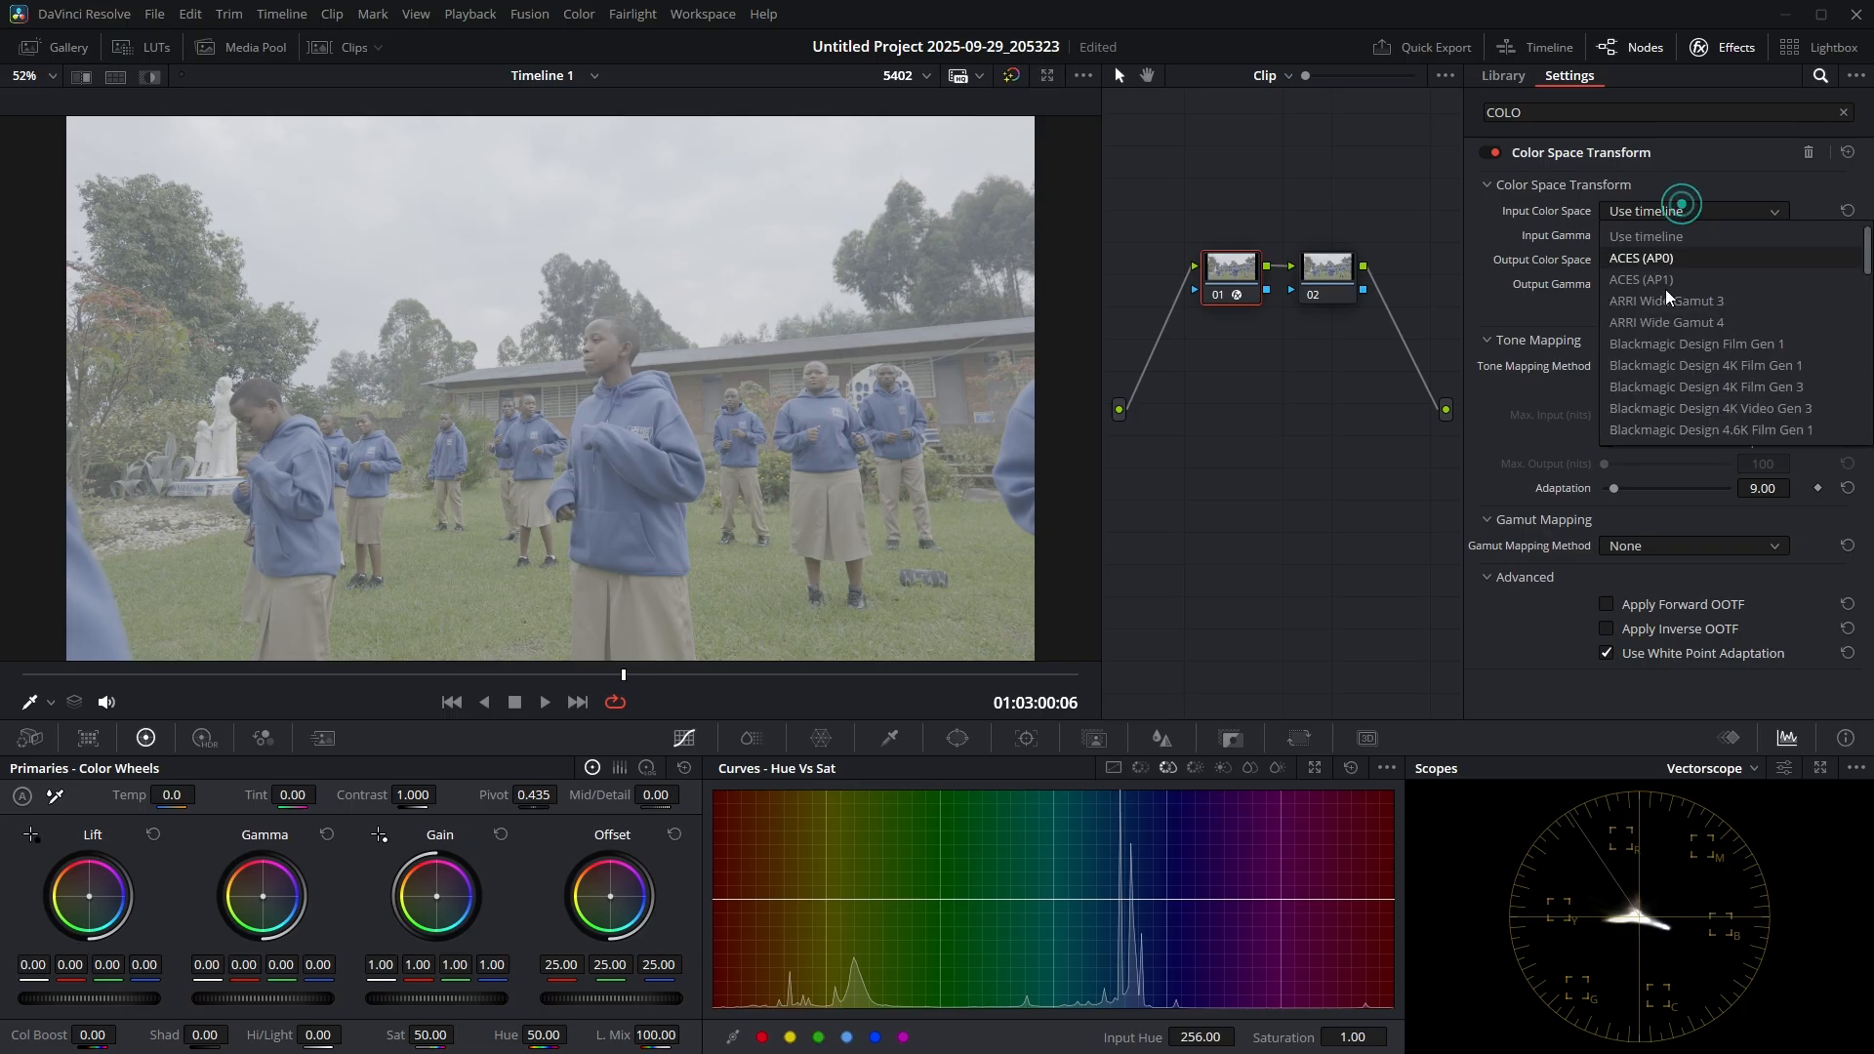
scroll(1666, 307, "down", 7)
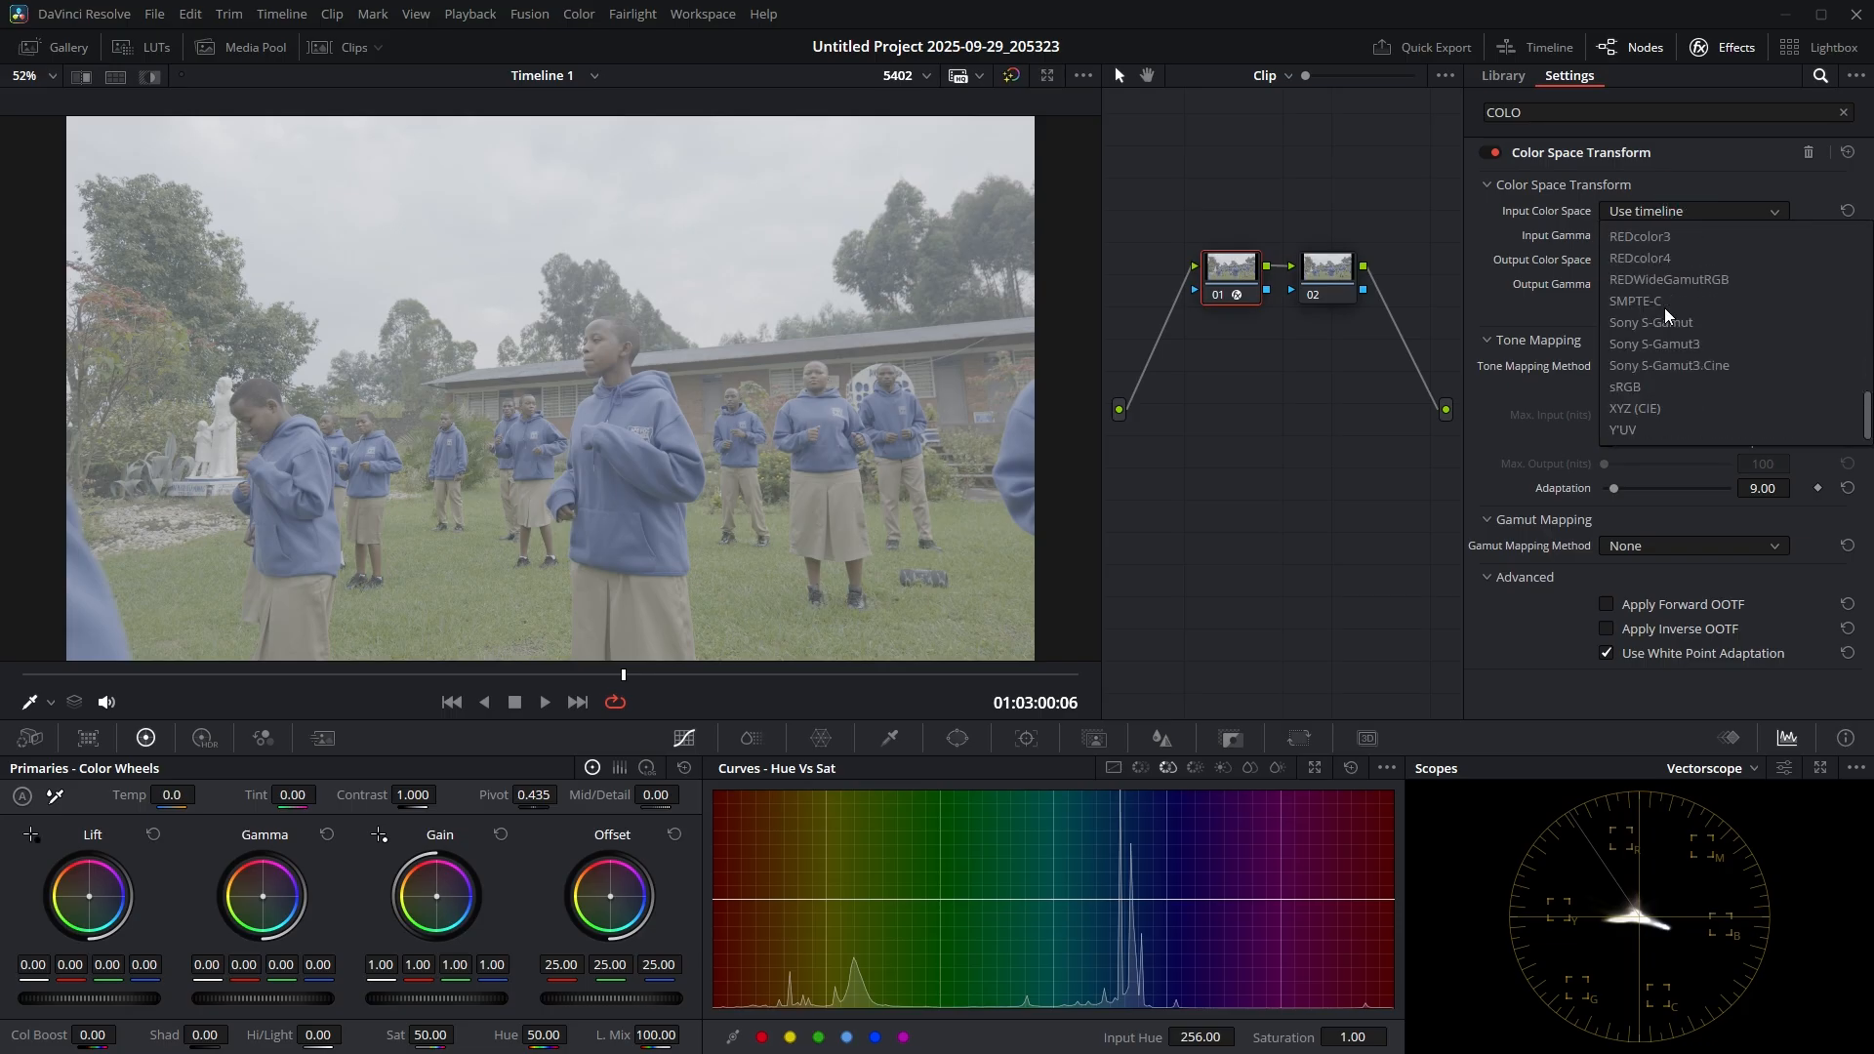
left_click(1707, 361)
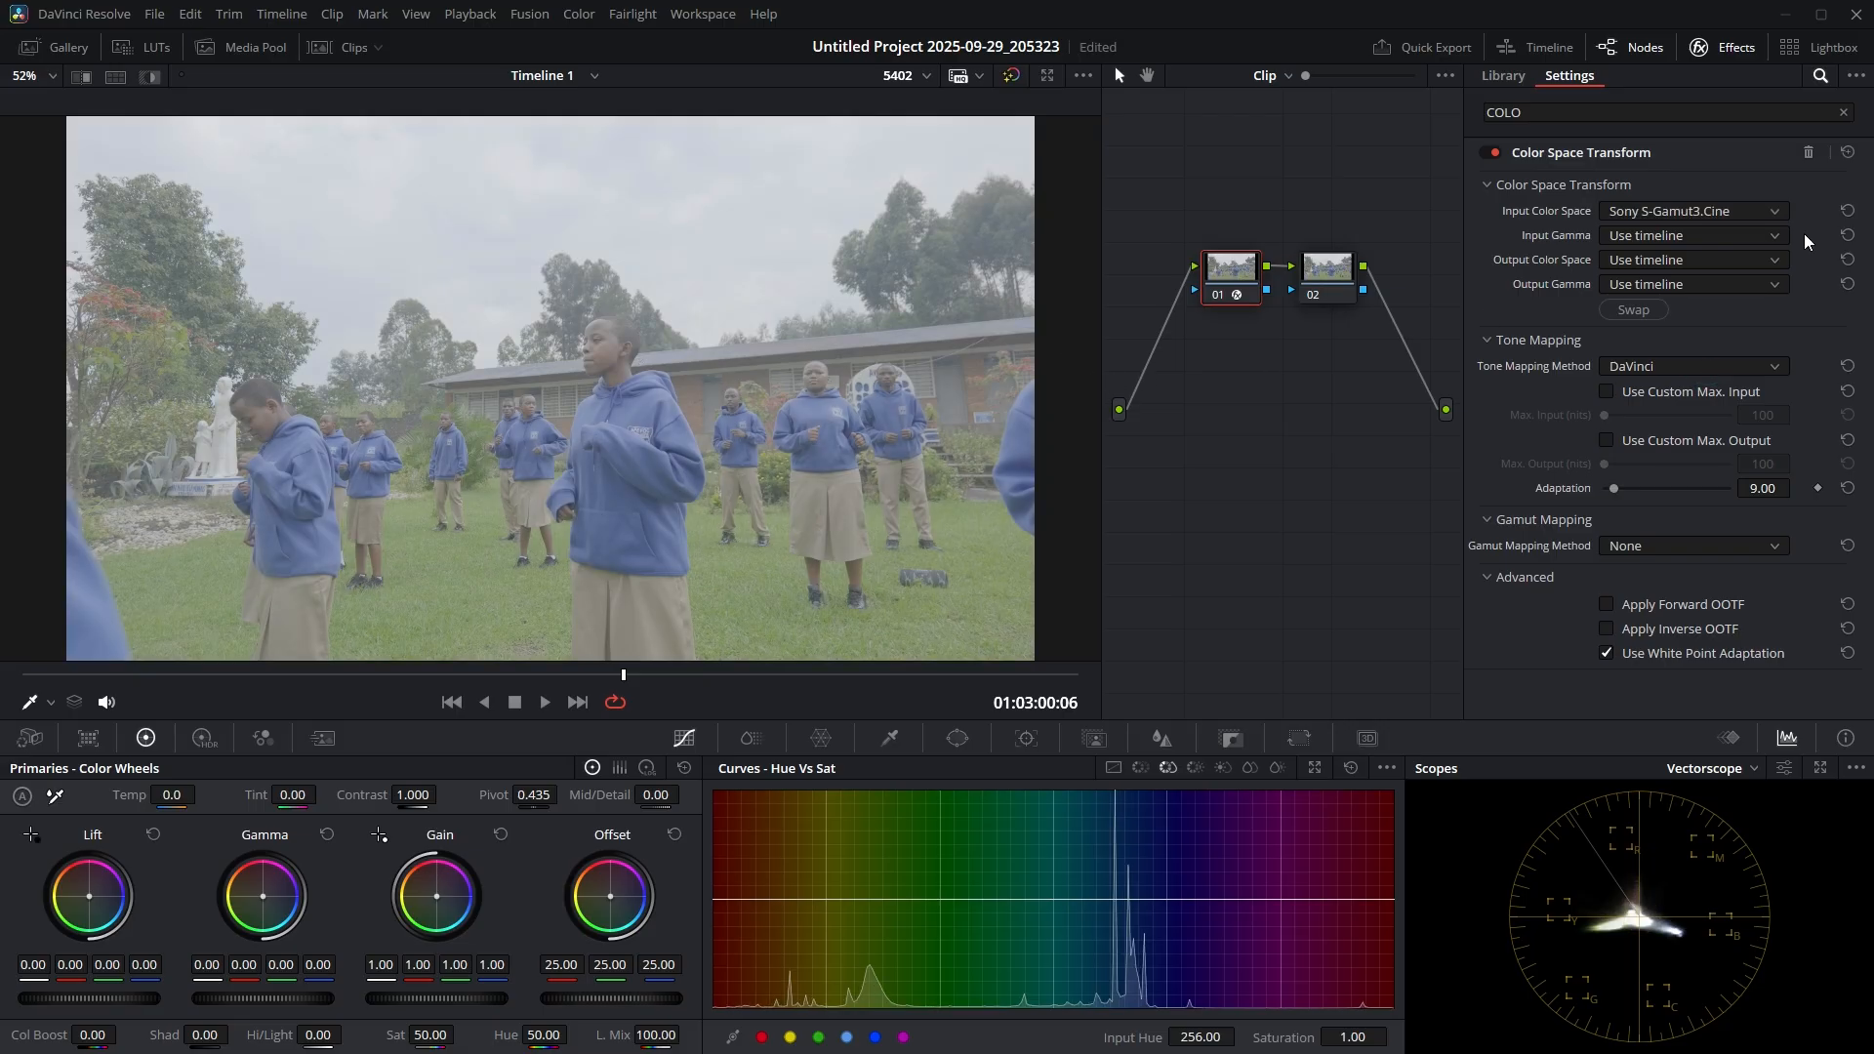
Step: Set the Color Space Transform's input gamma to Sony S-Log3
left_click(1658, 235)
scroll(1677, 341, "down", 4)
scroll(1677, 341, "down", 3)
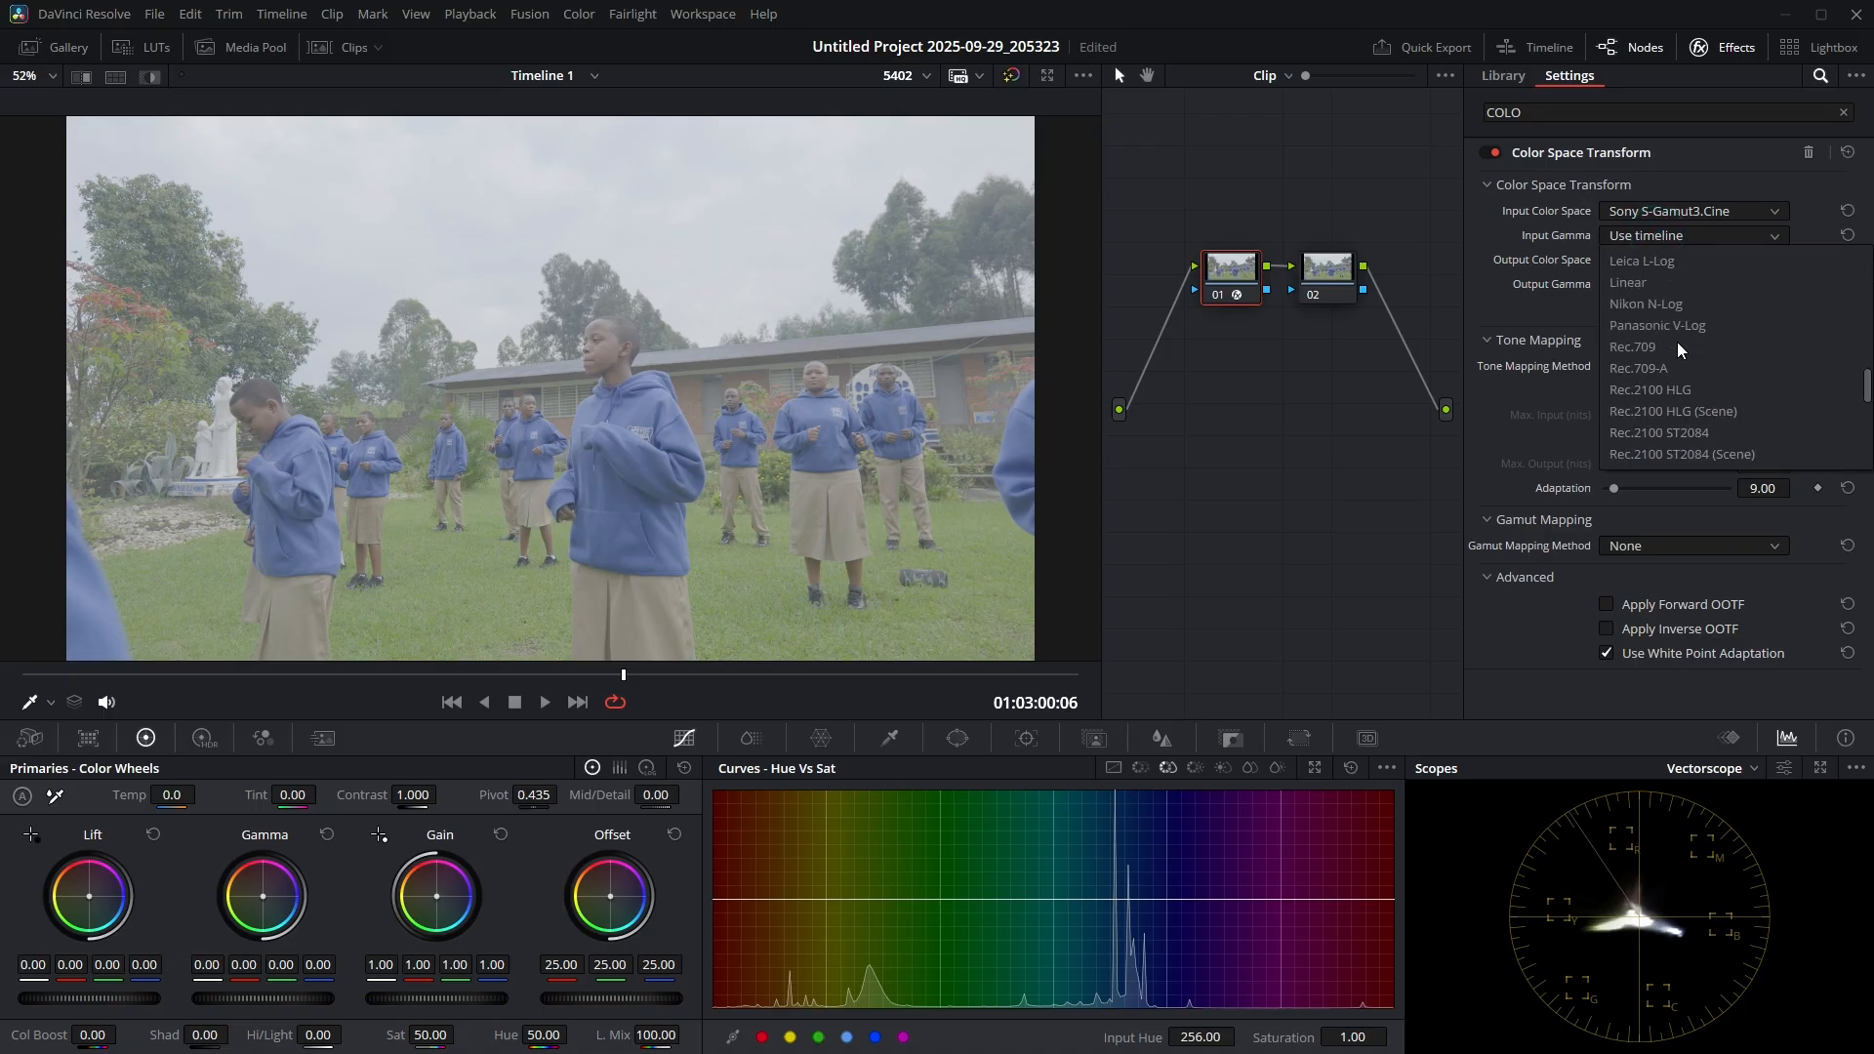
scroll(1677, 341, "down", 3)
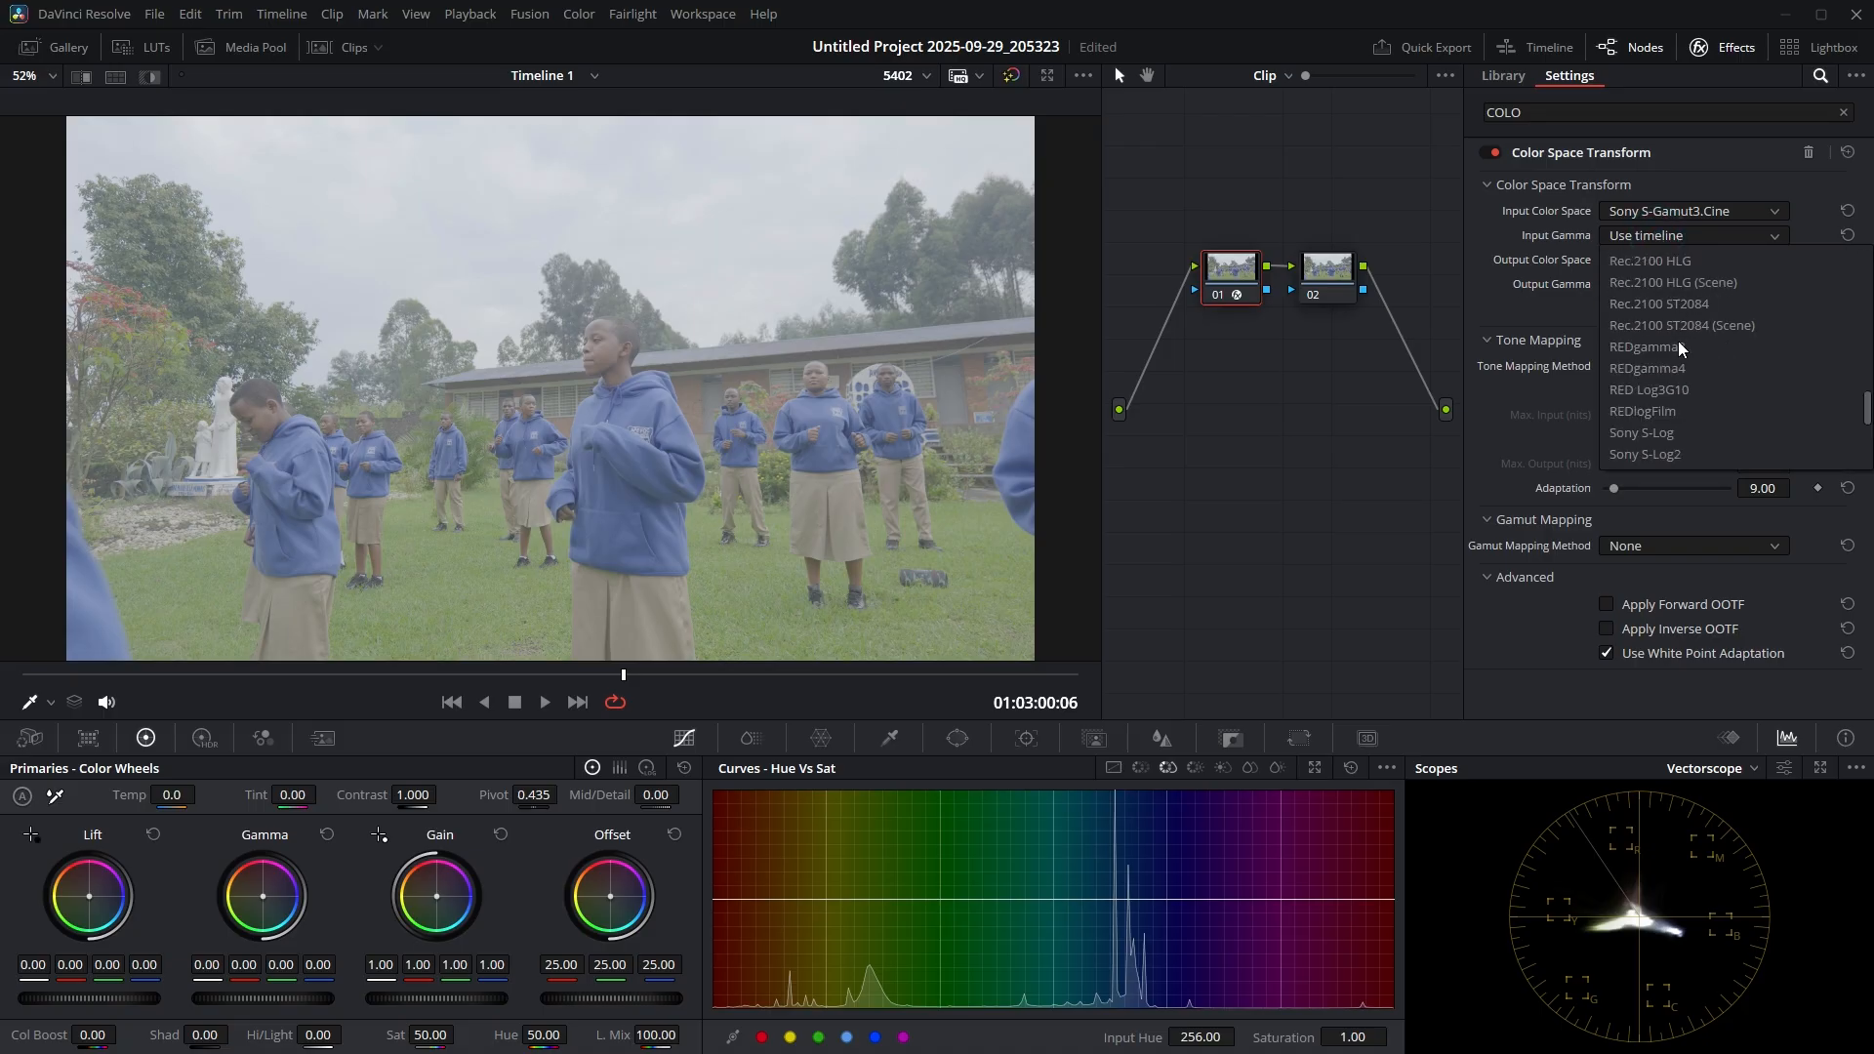
left_click(1656, 391)
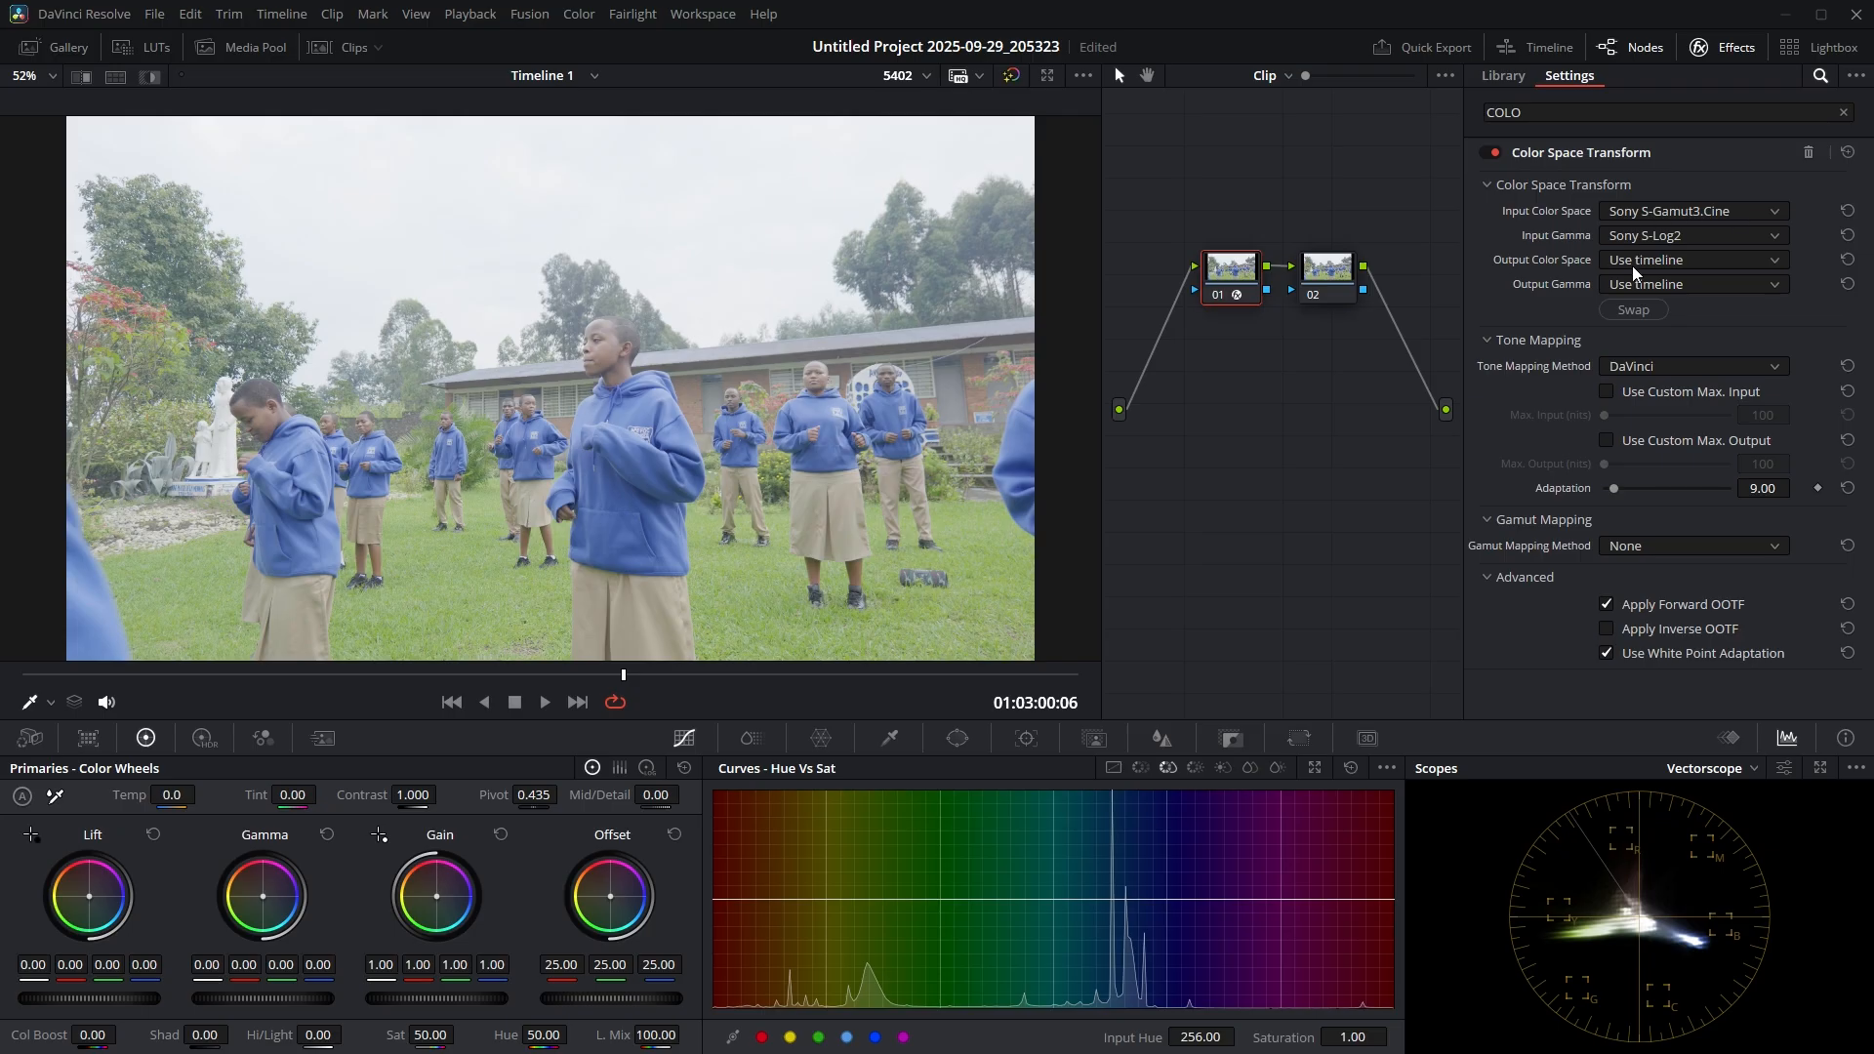
left_click(1687, 237)
left_click(1661, 413)
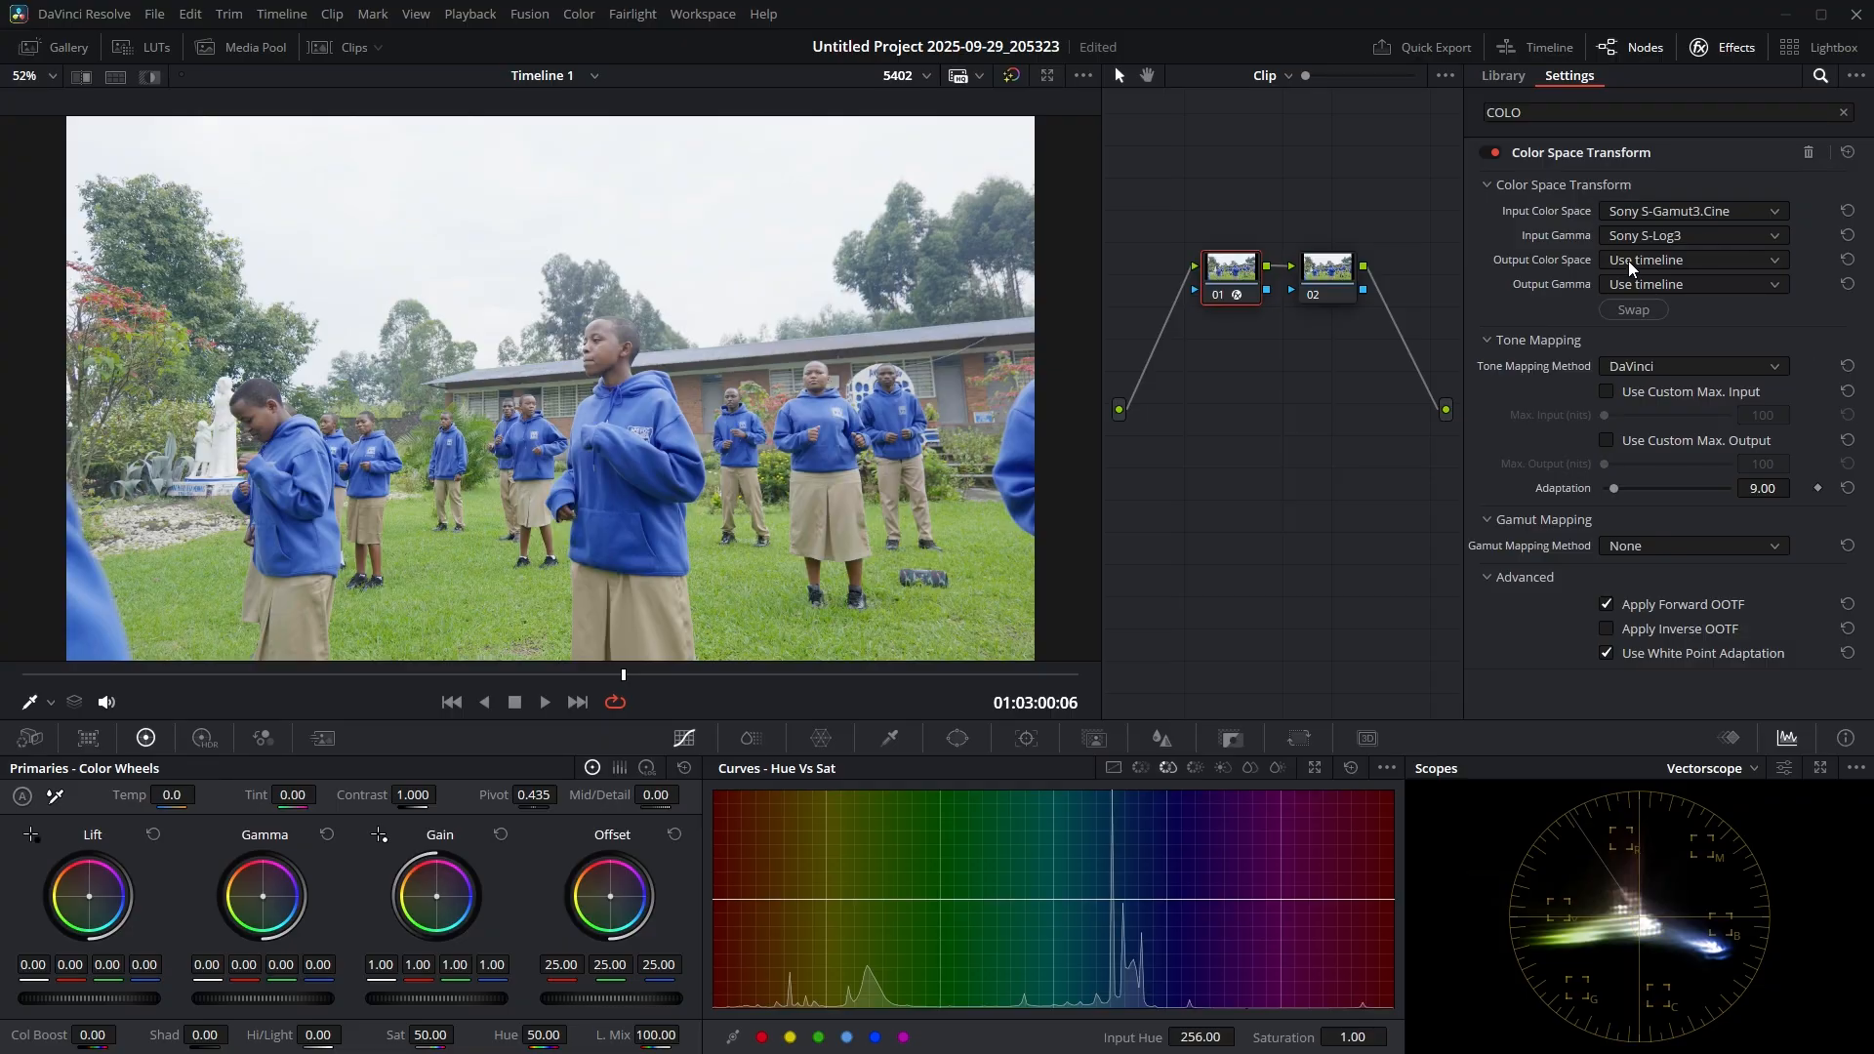
Step: Set the Color Space Transform's output color space to Rec.709 and its output gamma to Rec.709-A
left_click(1673, 262)
scroll(1677, 356, "down", 5)
scroll(1677, 330, "up", 2)
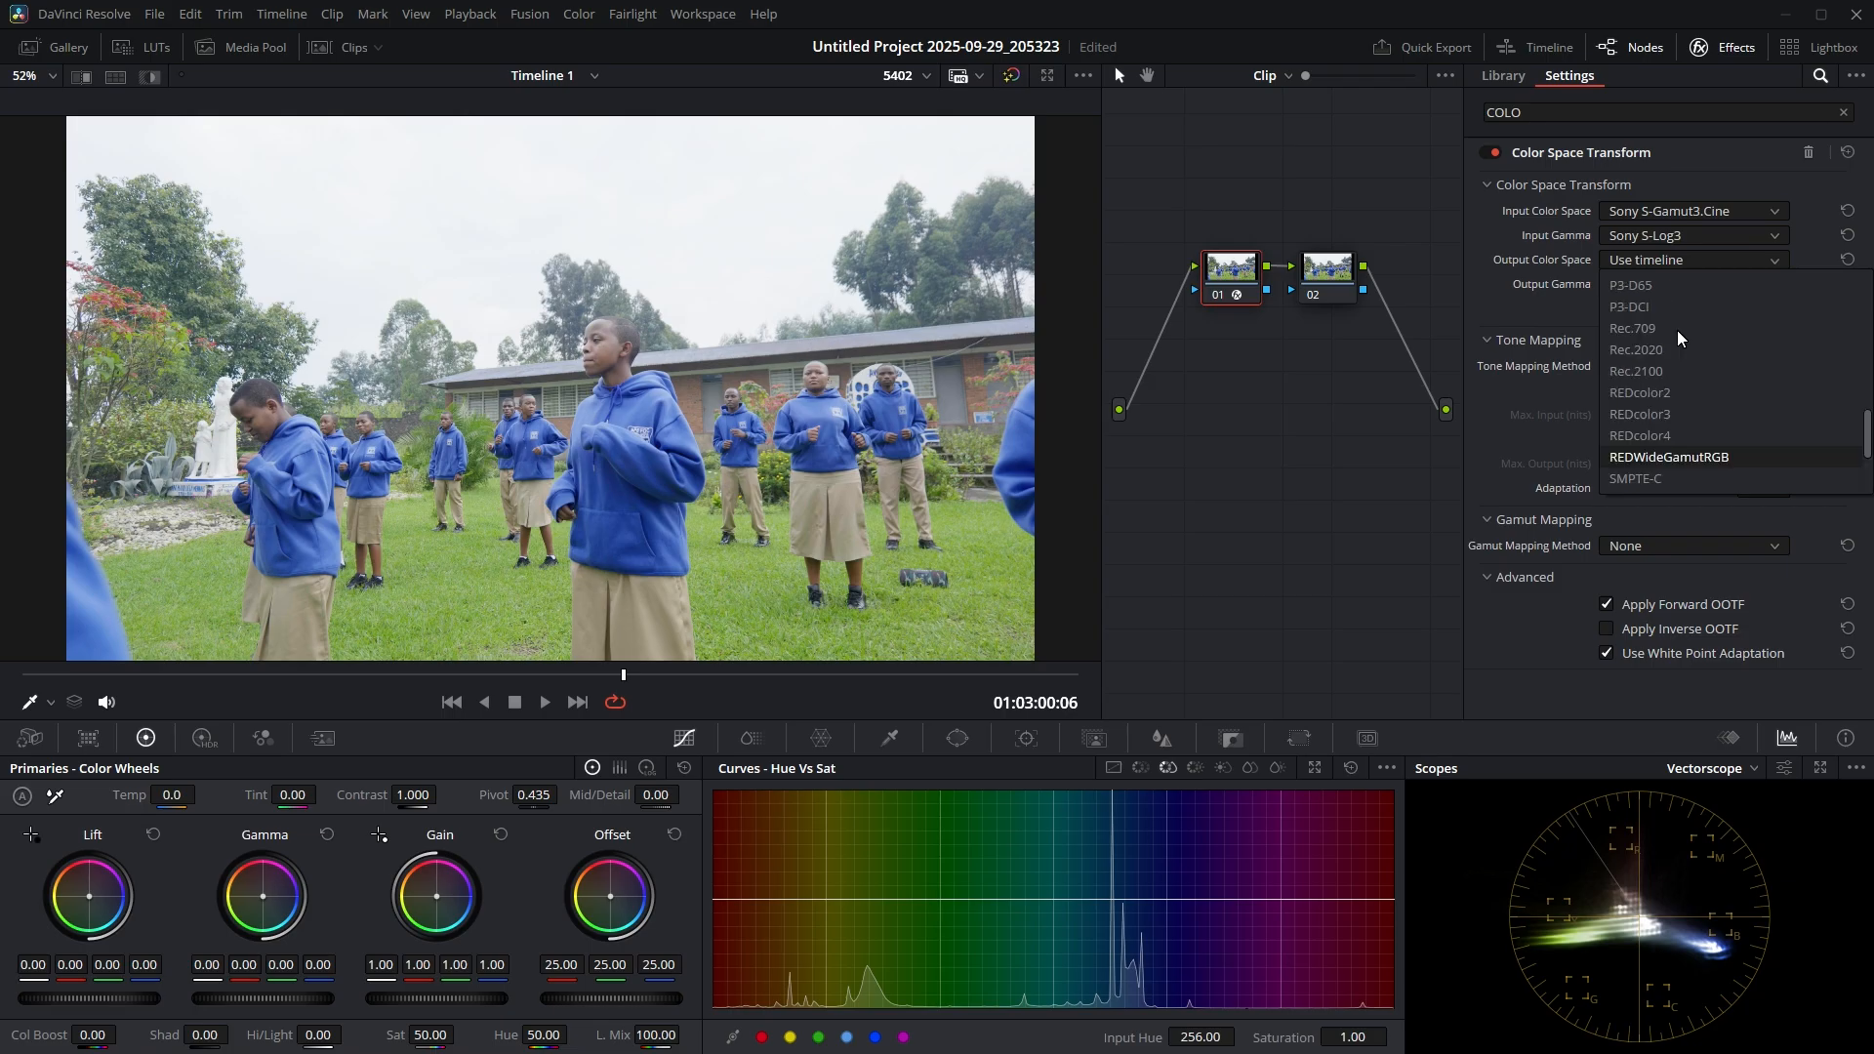
left_click(1655, 332)
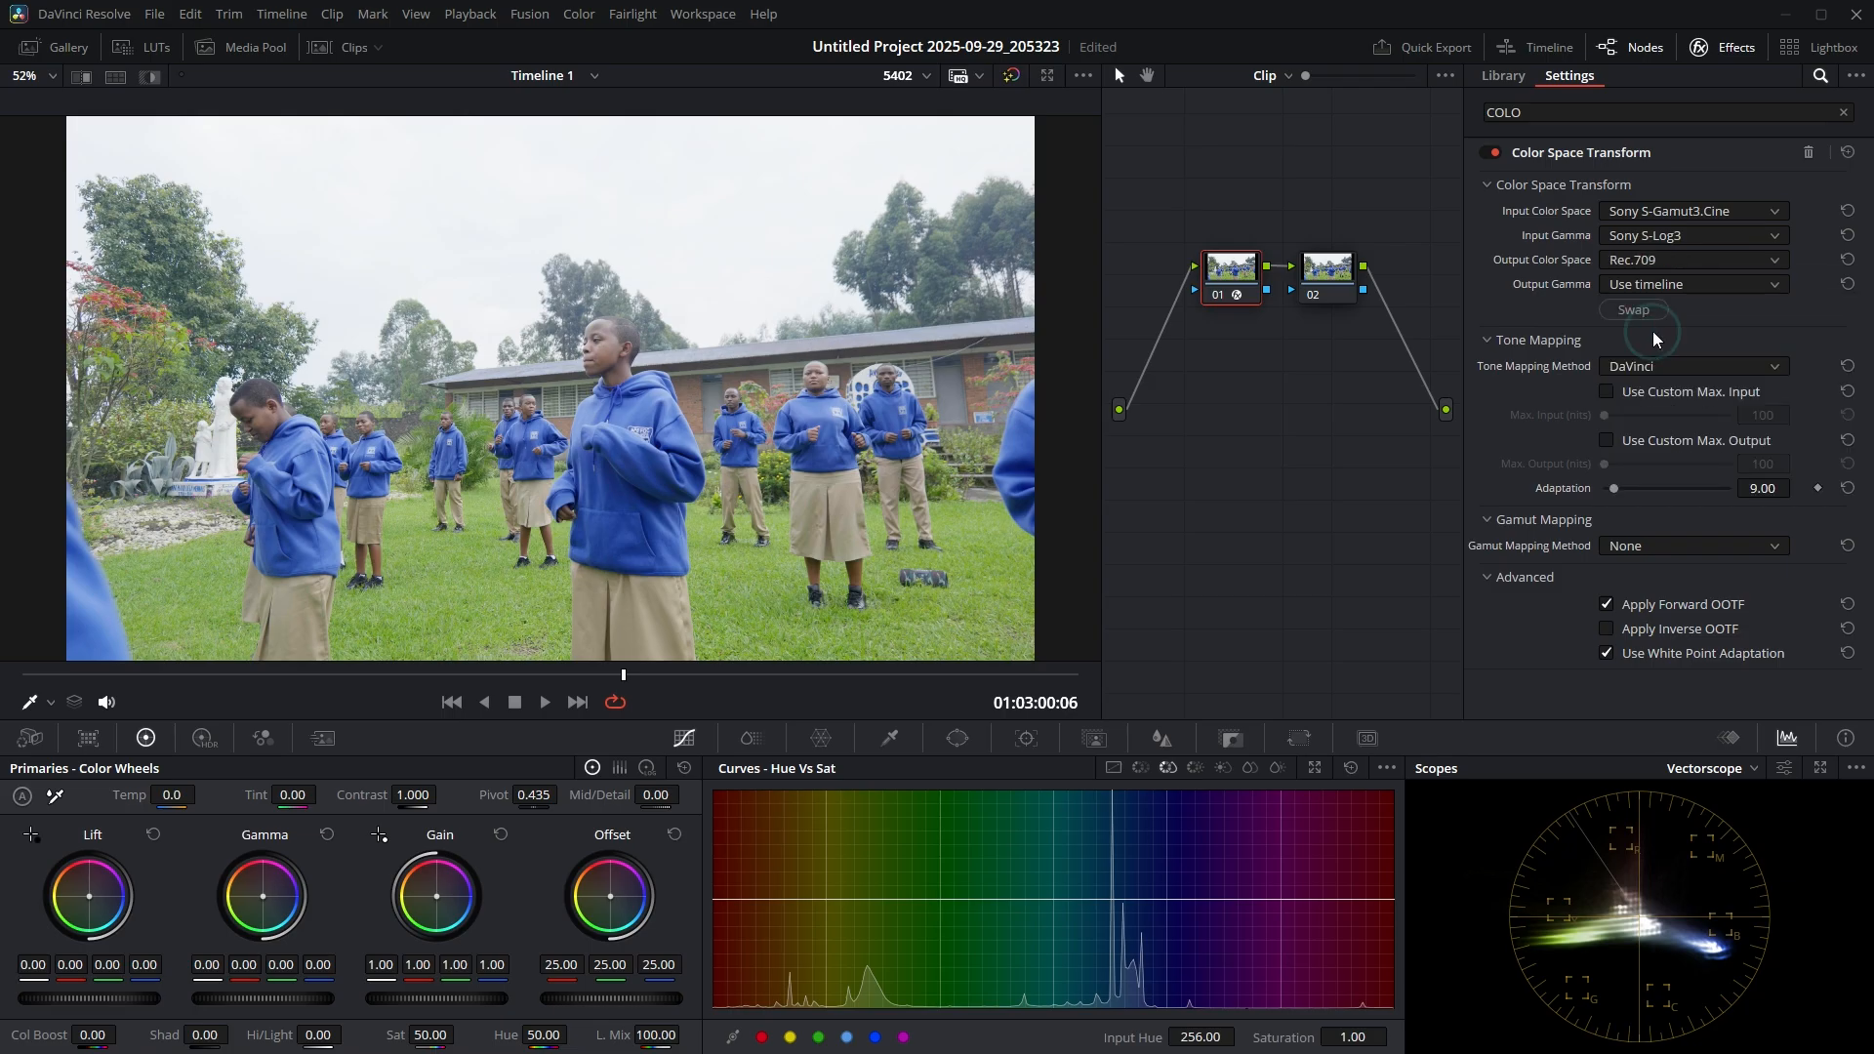
left_click(1667, 283)
scroll(1660, 366, "down", 8)
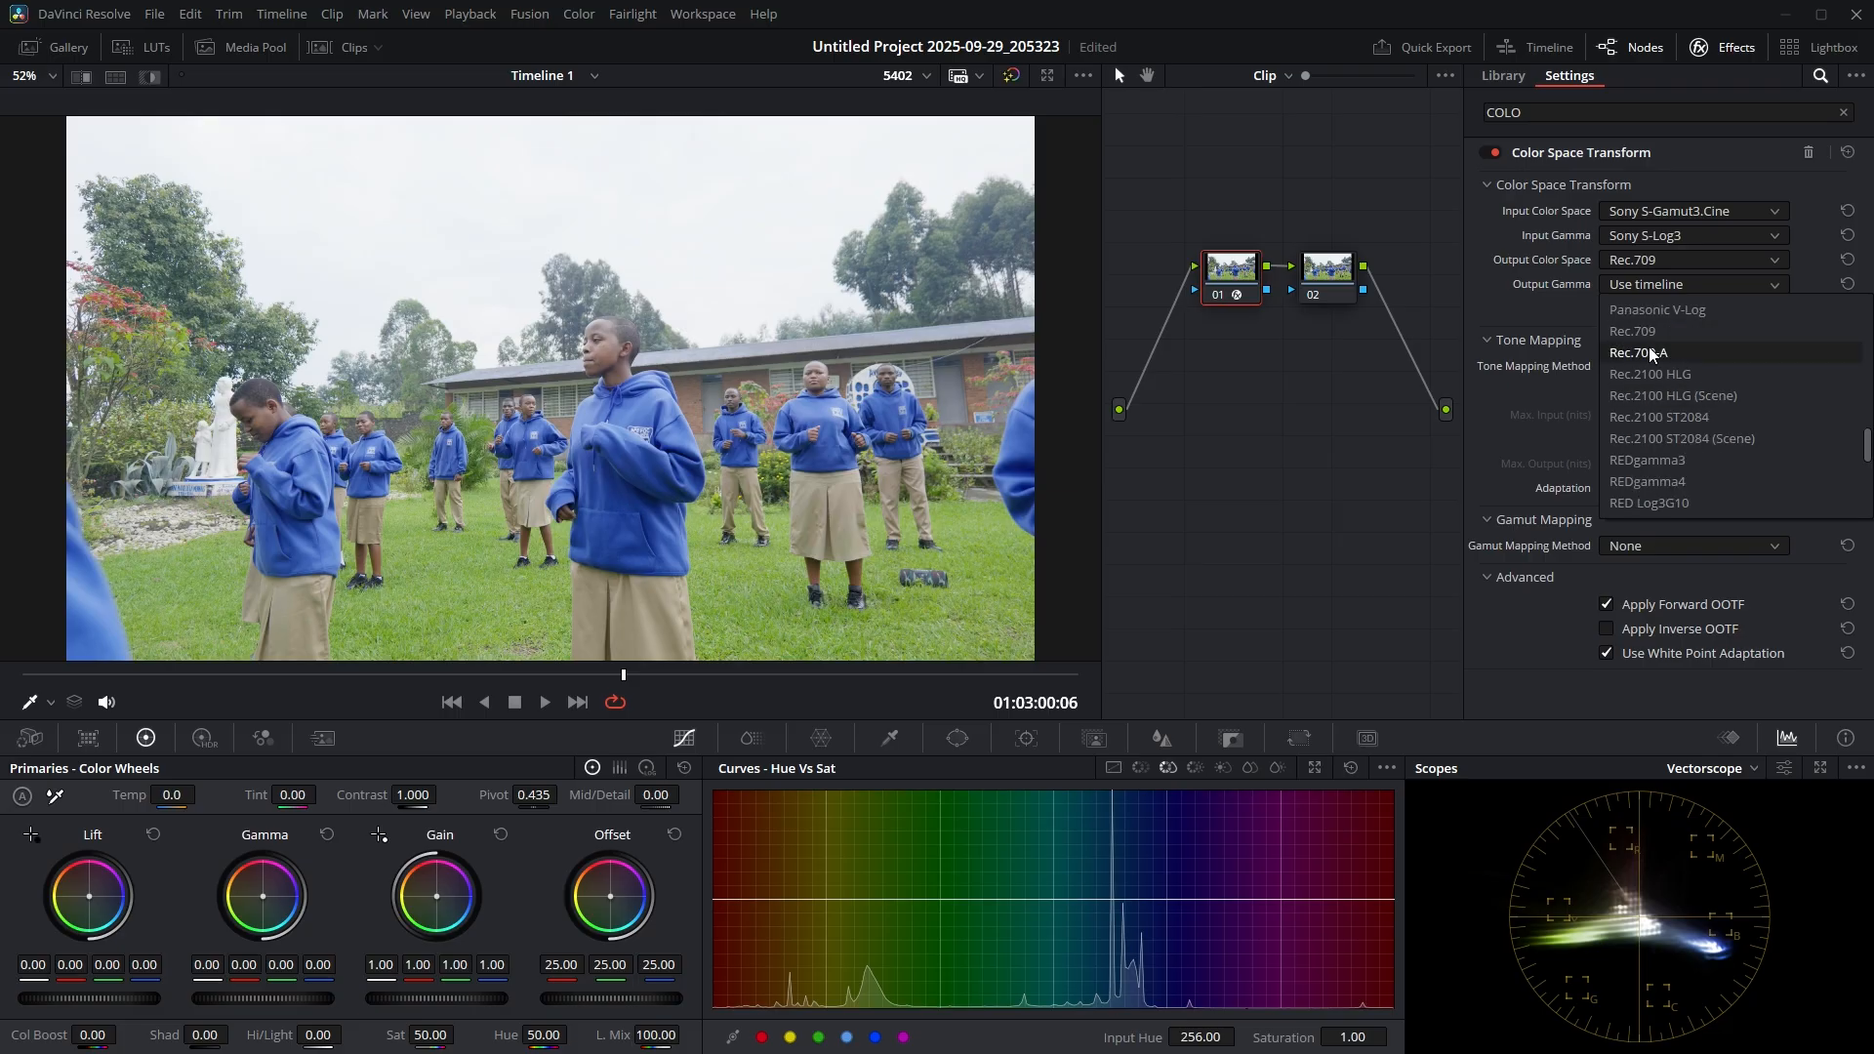
left_click(1657, 353)
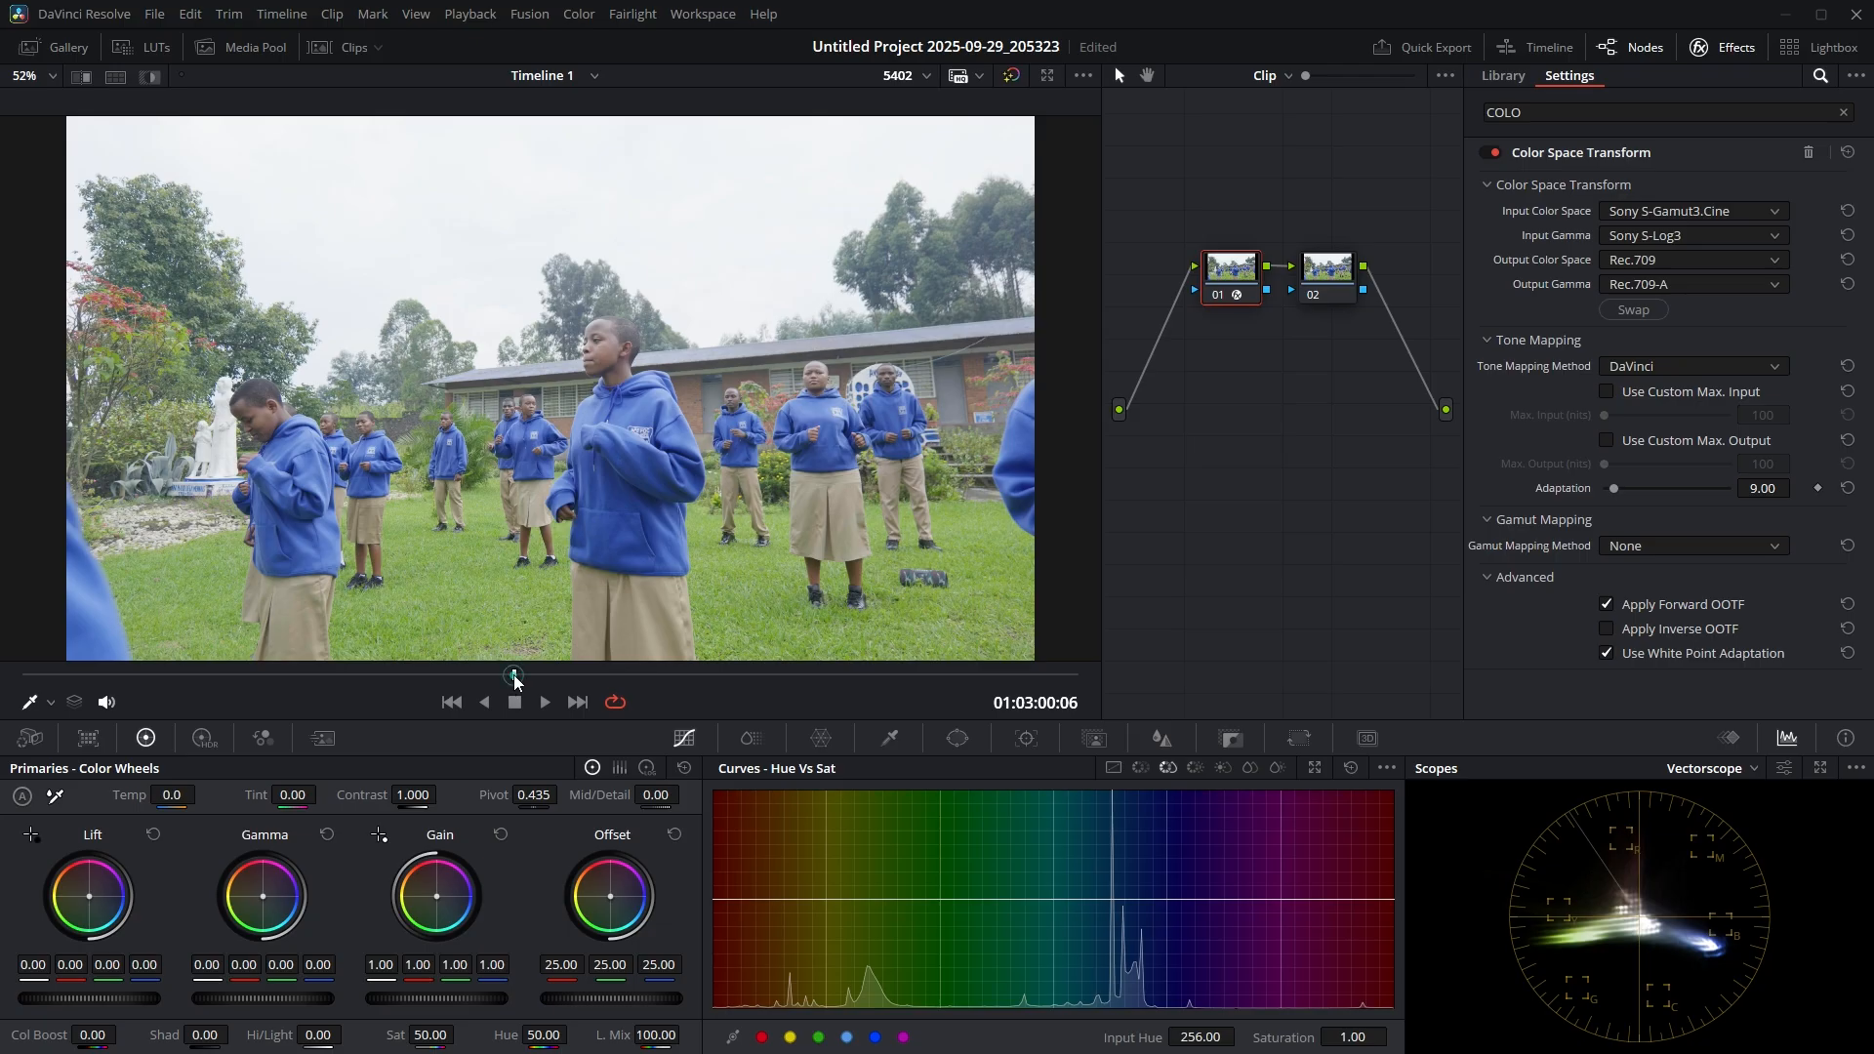
Step: Go to an earlier shot in the timeline and compare the image with the grade bypassed and active
left_click_drag(465, 676, 422, 675)
left_click(328, 675)
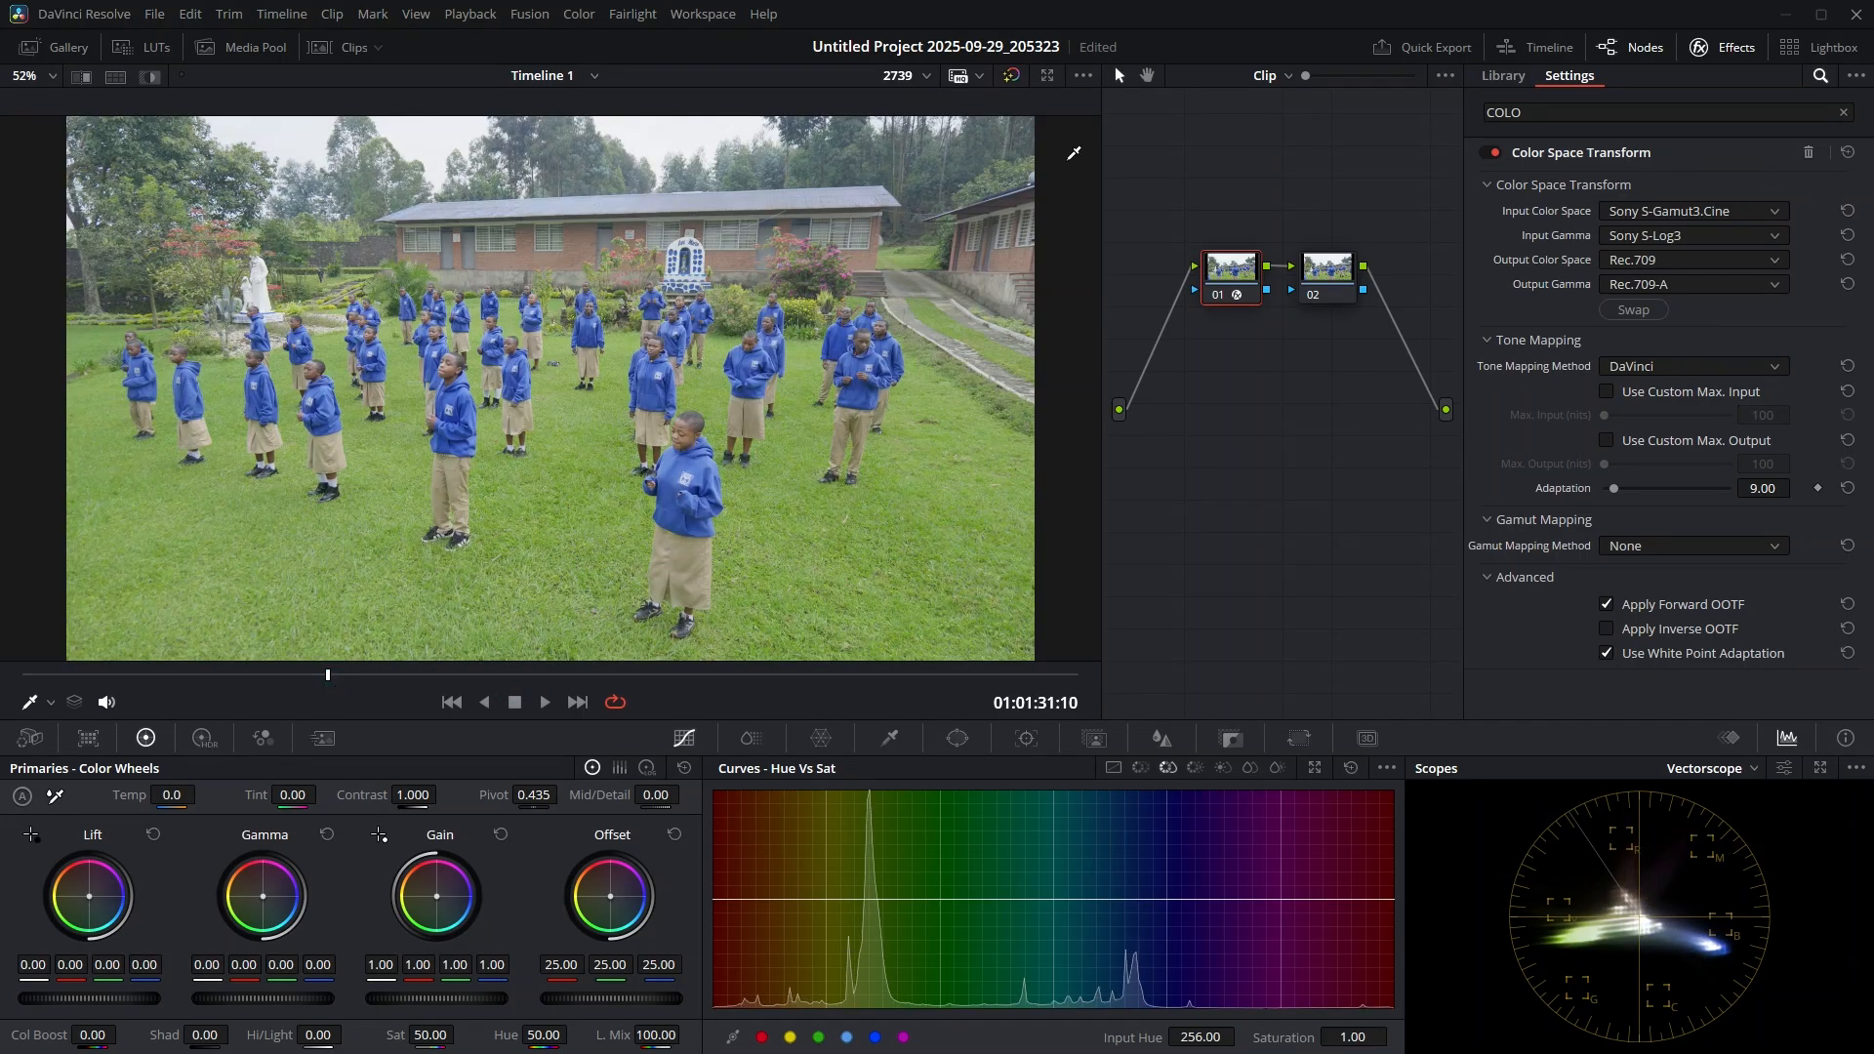
left_click(1011, 76)
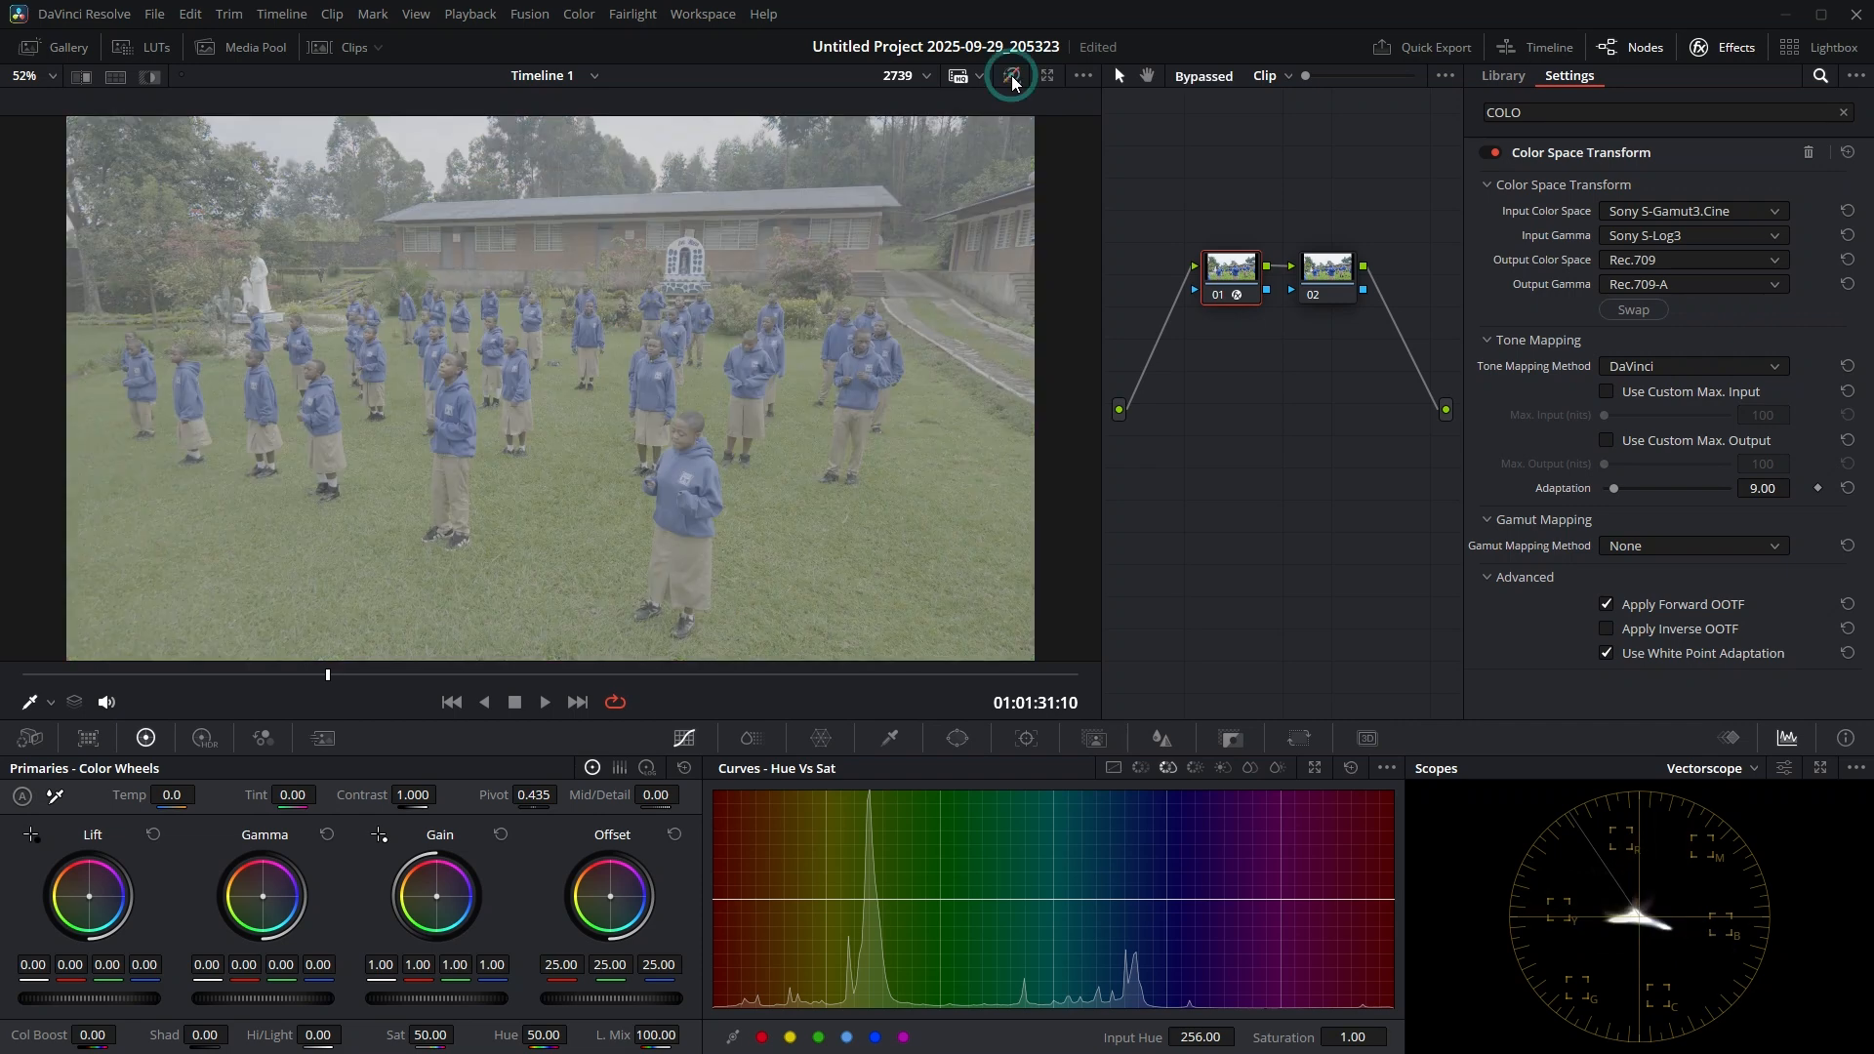
left_click(1011, 78)
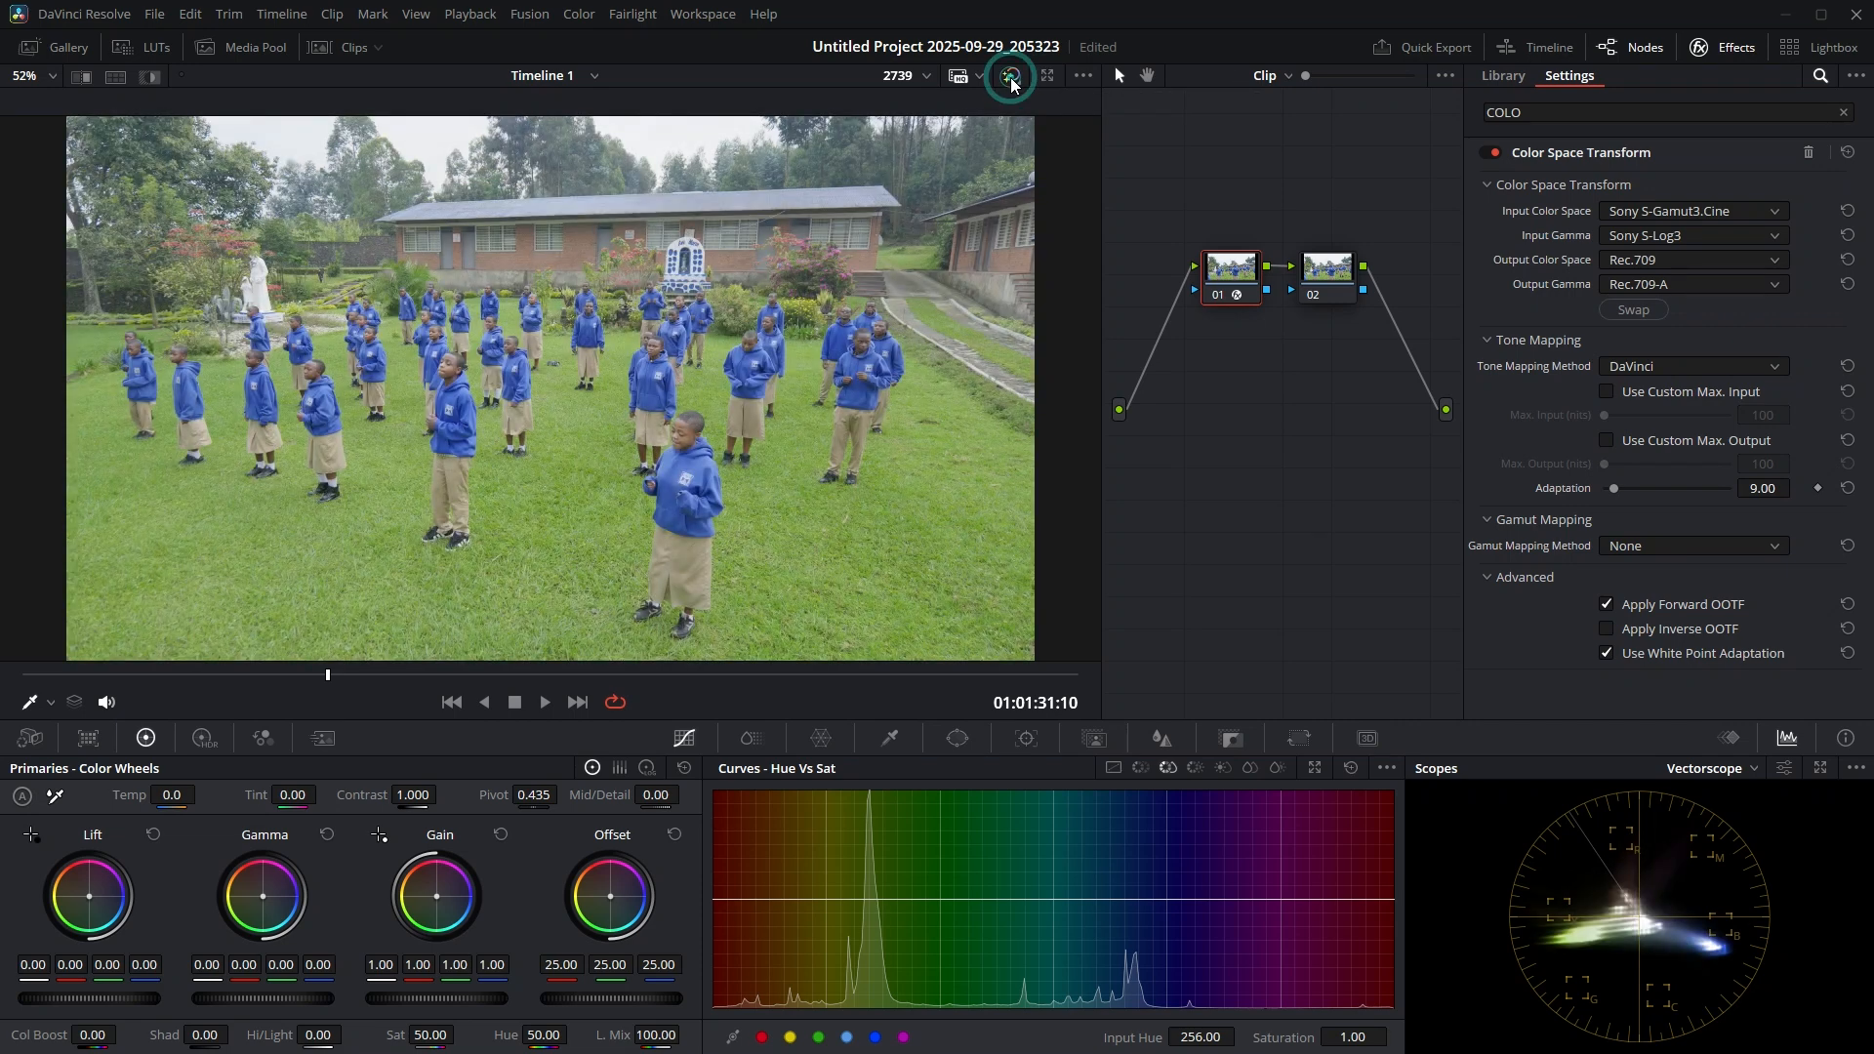
Step: Search the effects library for "DEH" and apply Dehancer Pro 7.3.4 to node 02
left_click(1328, 274)
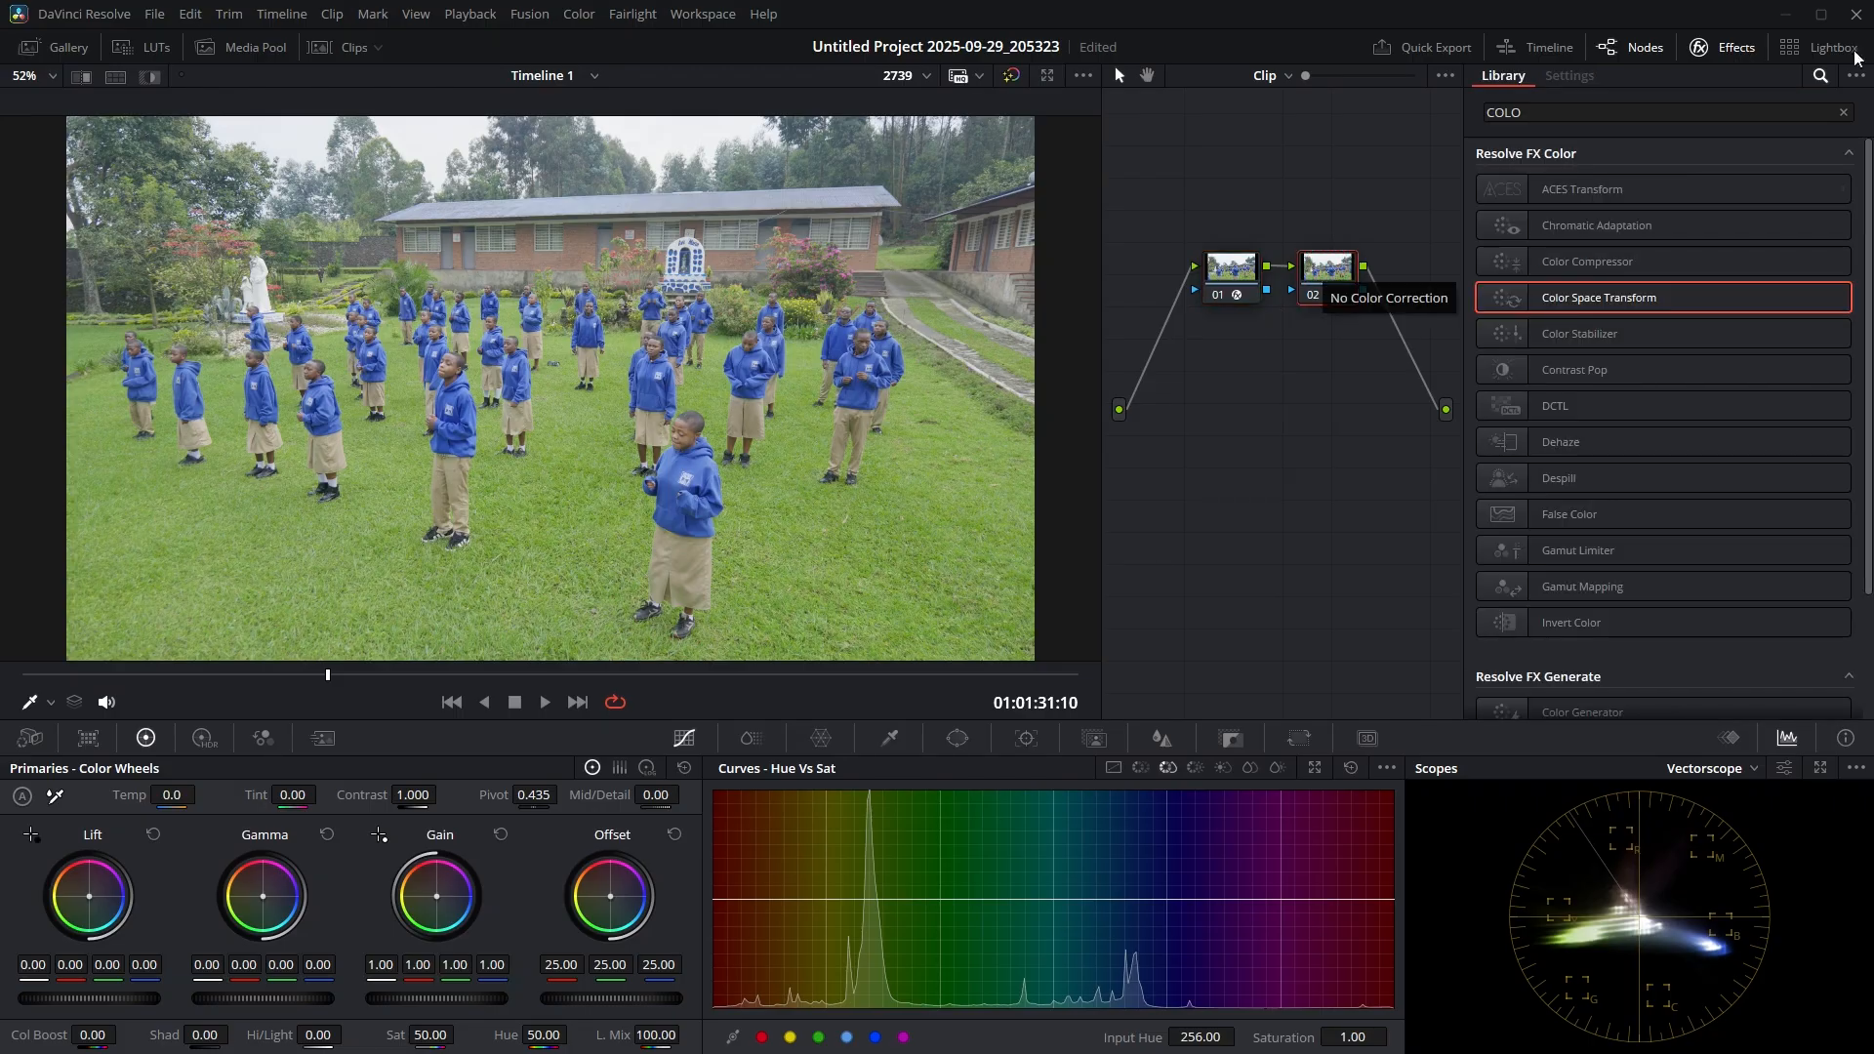
left_click(1589, 114)
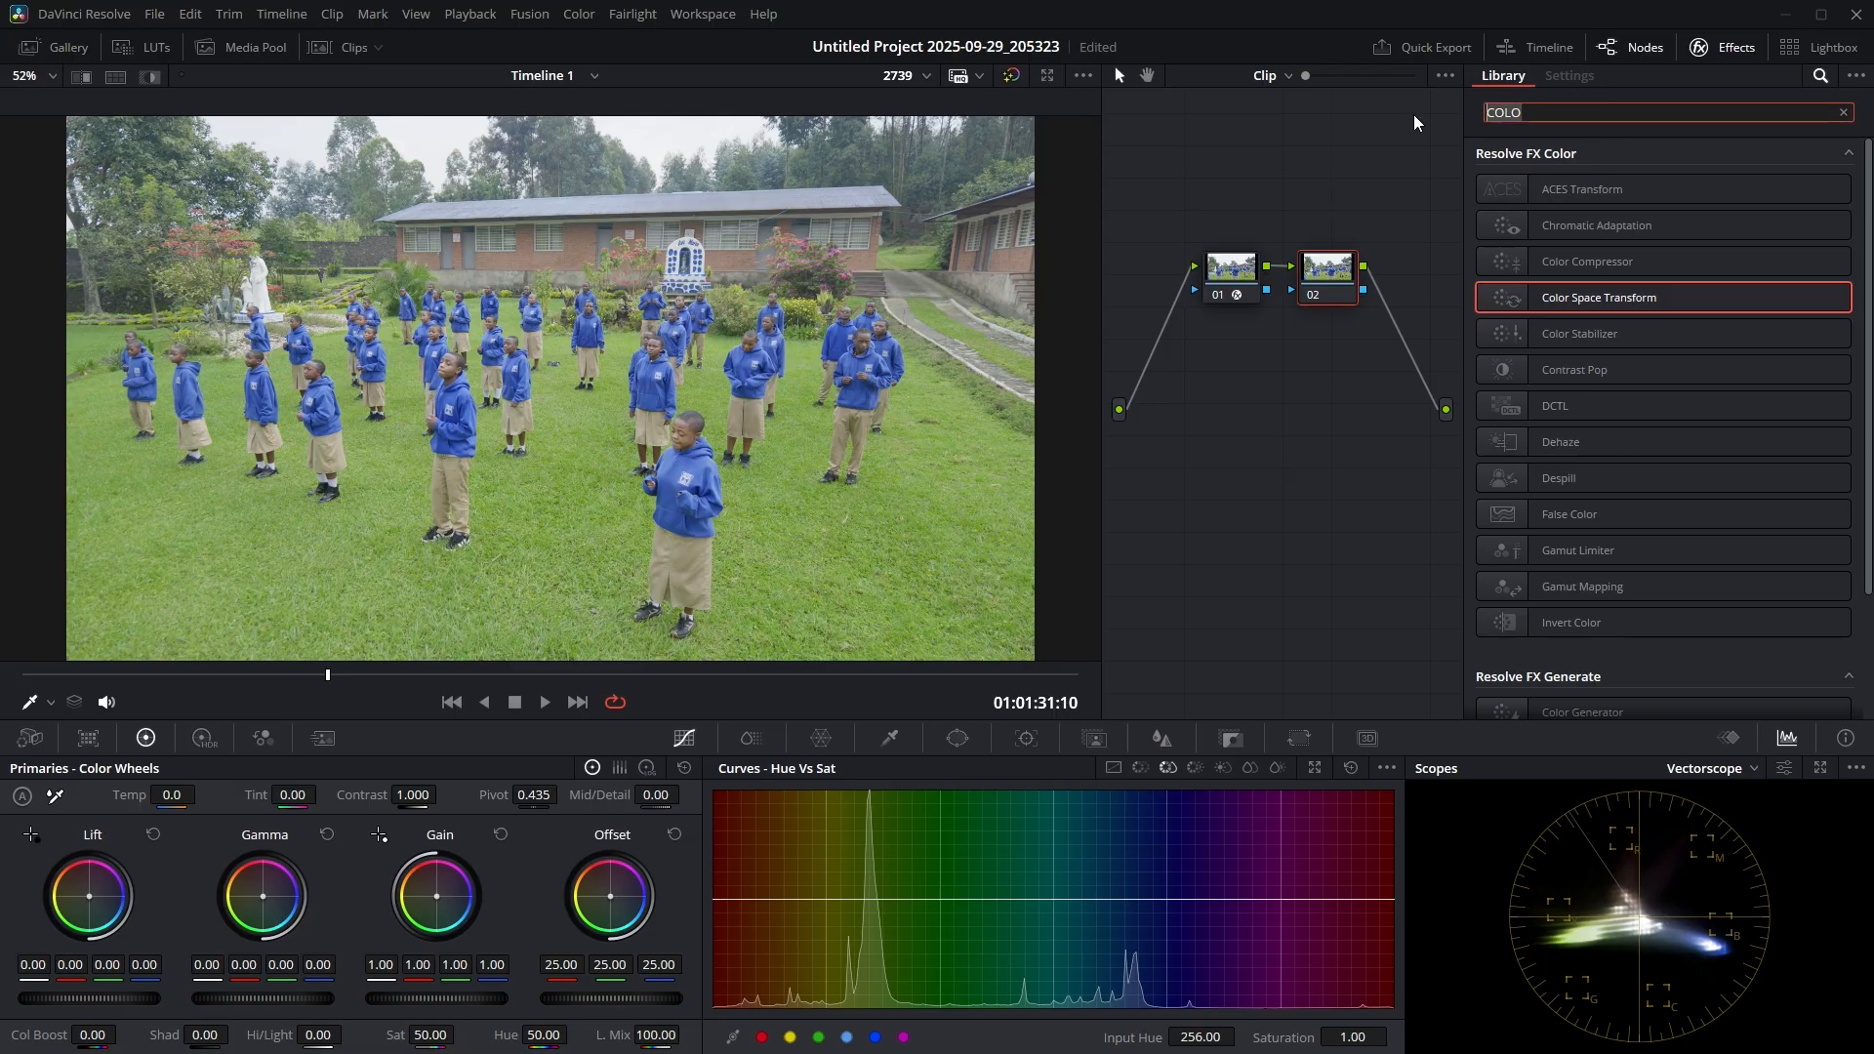
type("DEH")
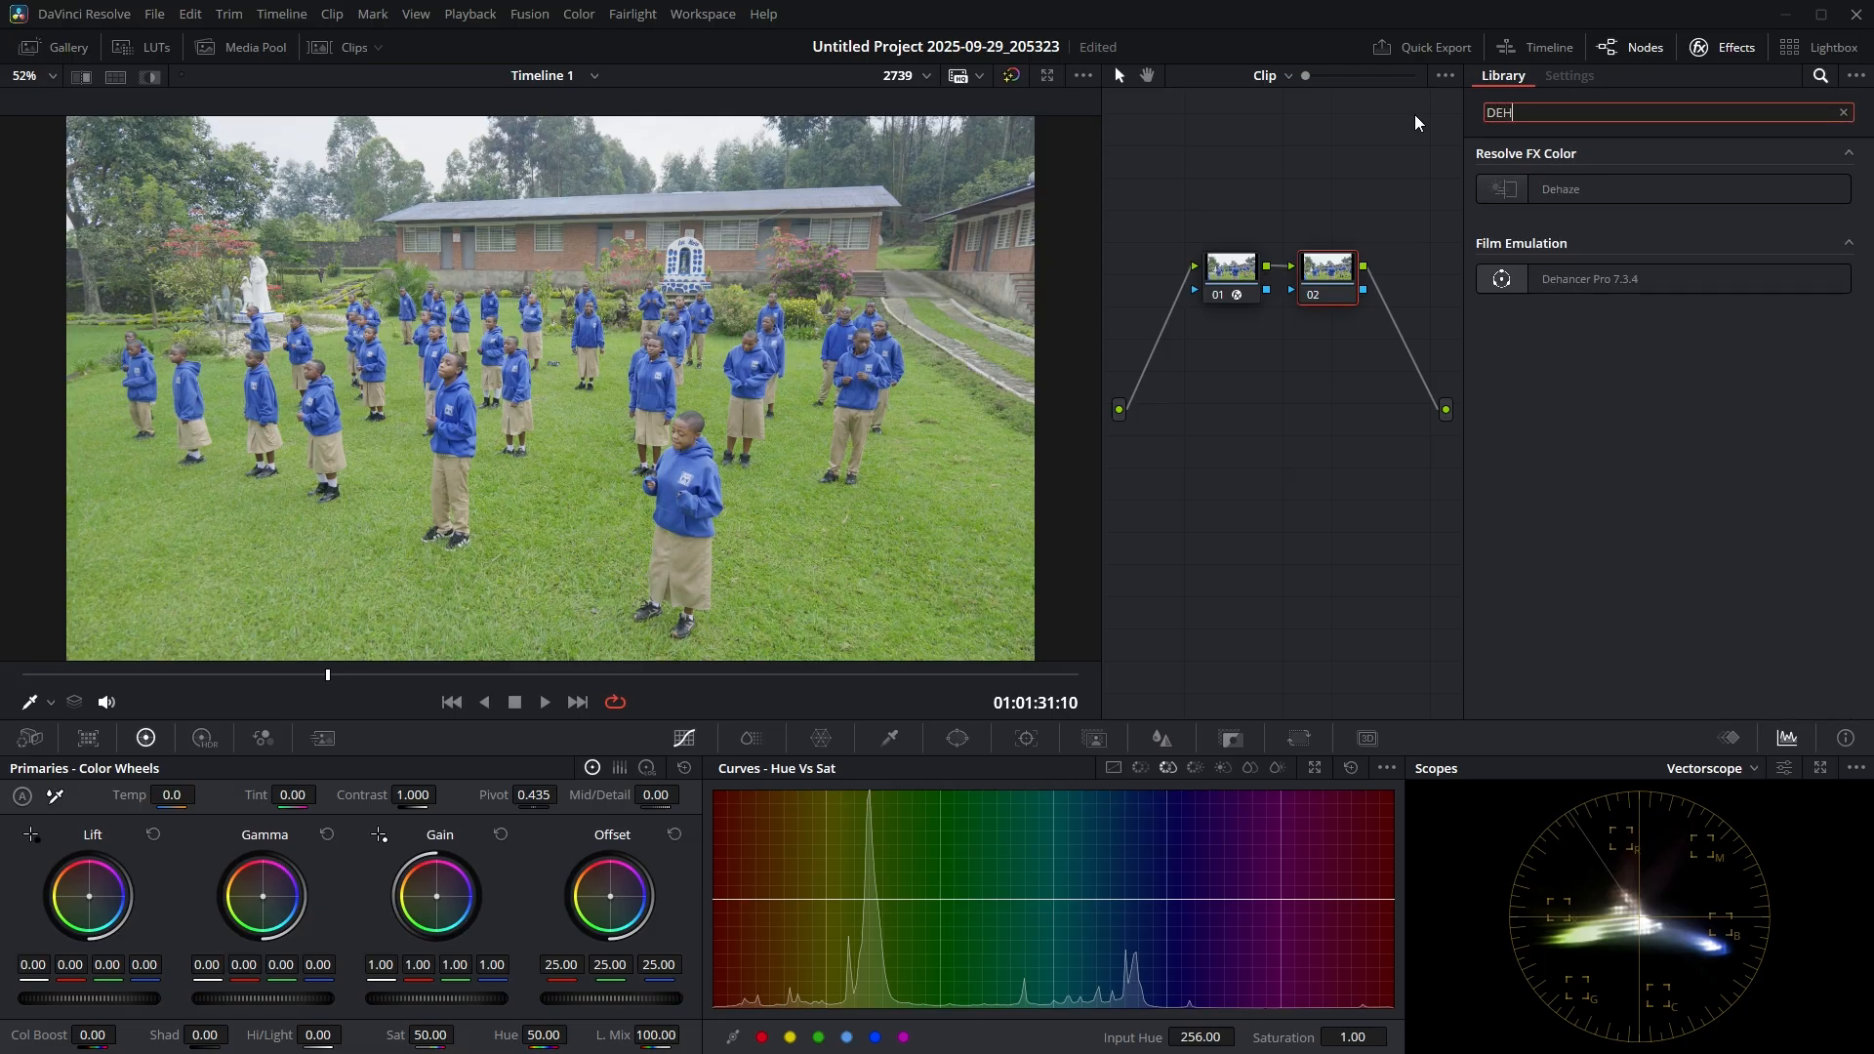
left_click_drag(1625, 280, 1327, 273)
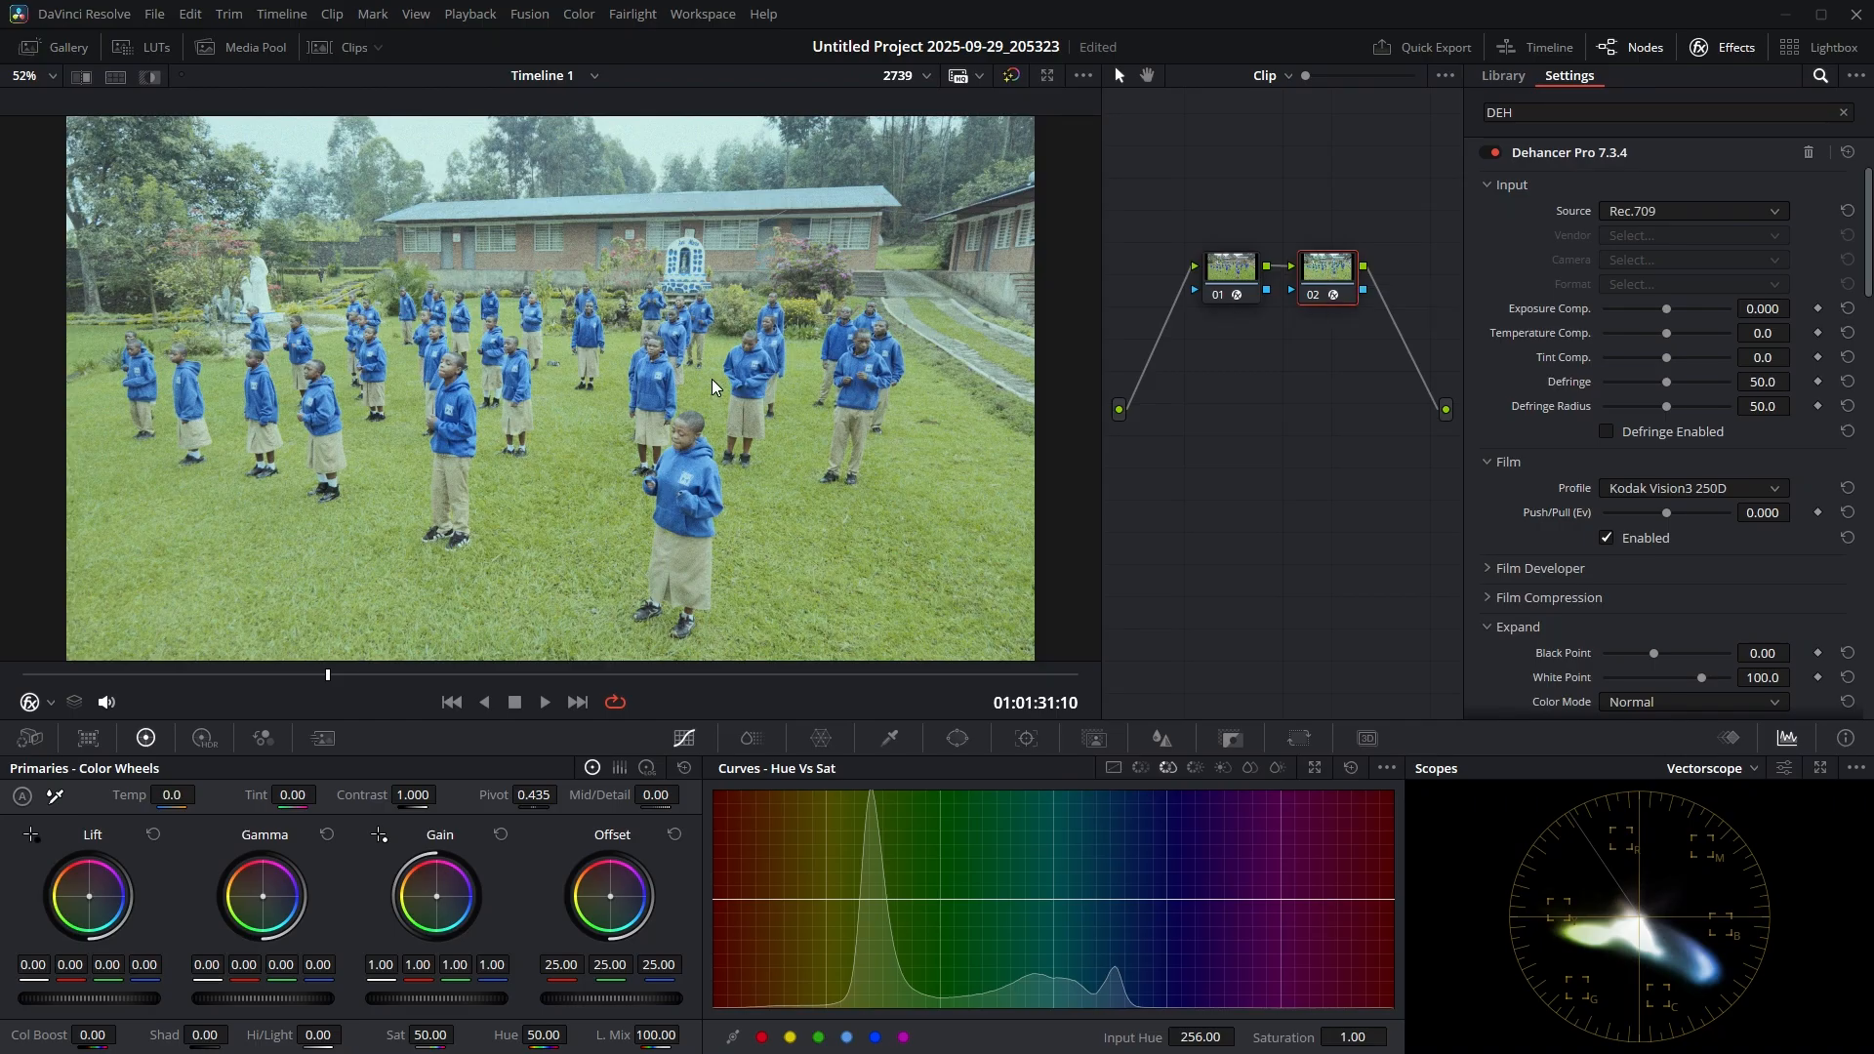
Step: Disable all of Dehancer Pro's tools on node 02 through its options
scroll(1622, 391, "down", 15)
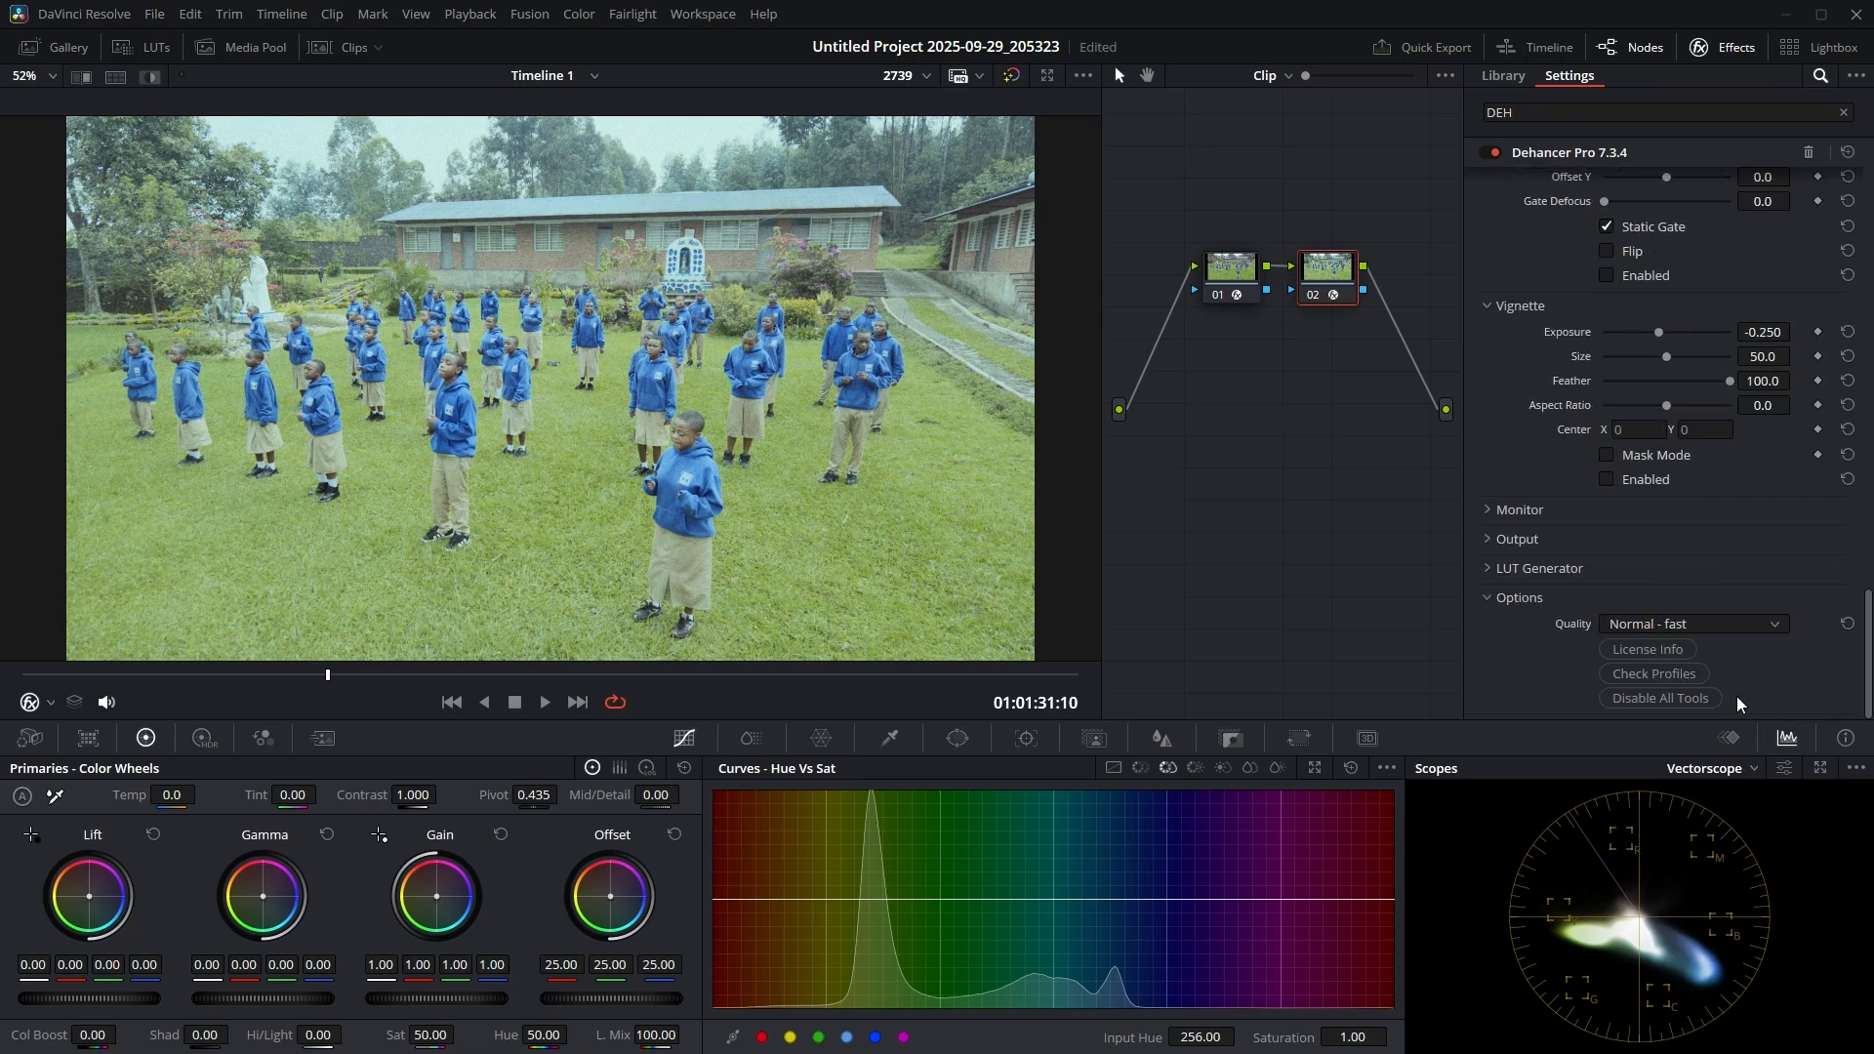
left_click(1664, 703)
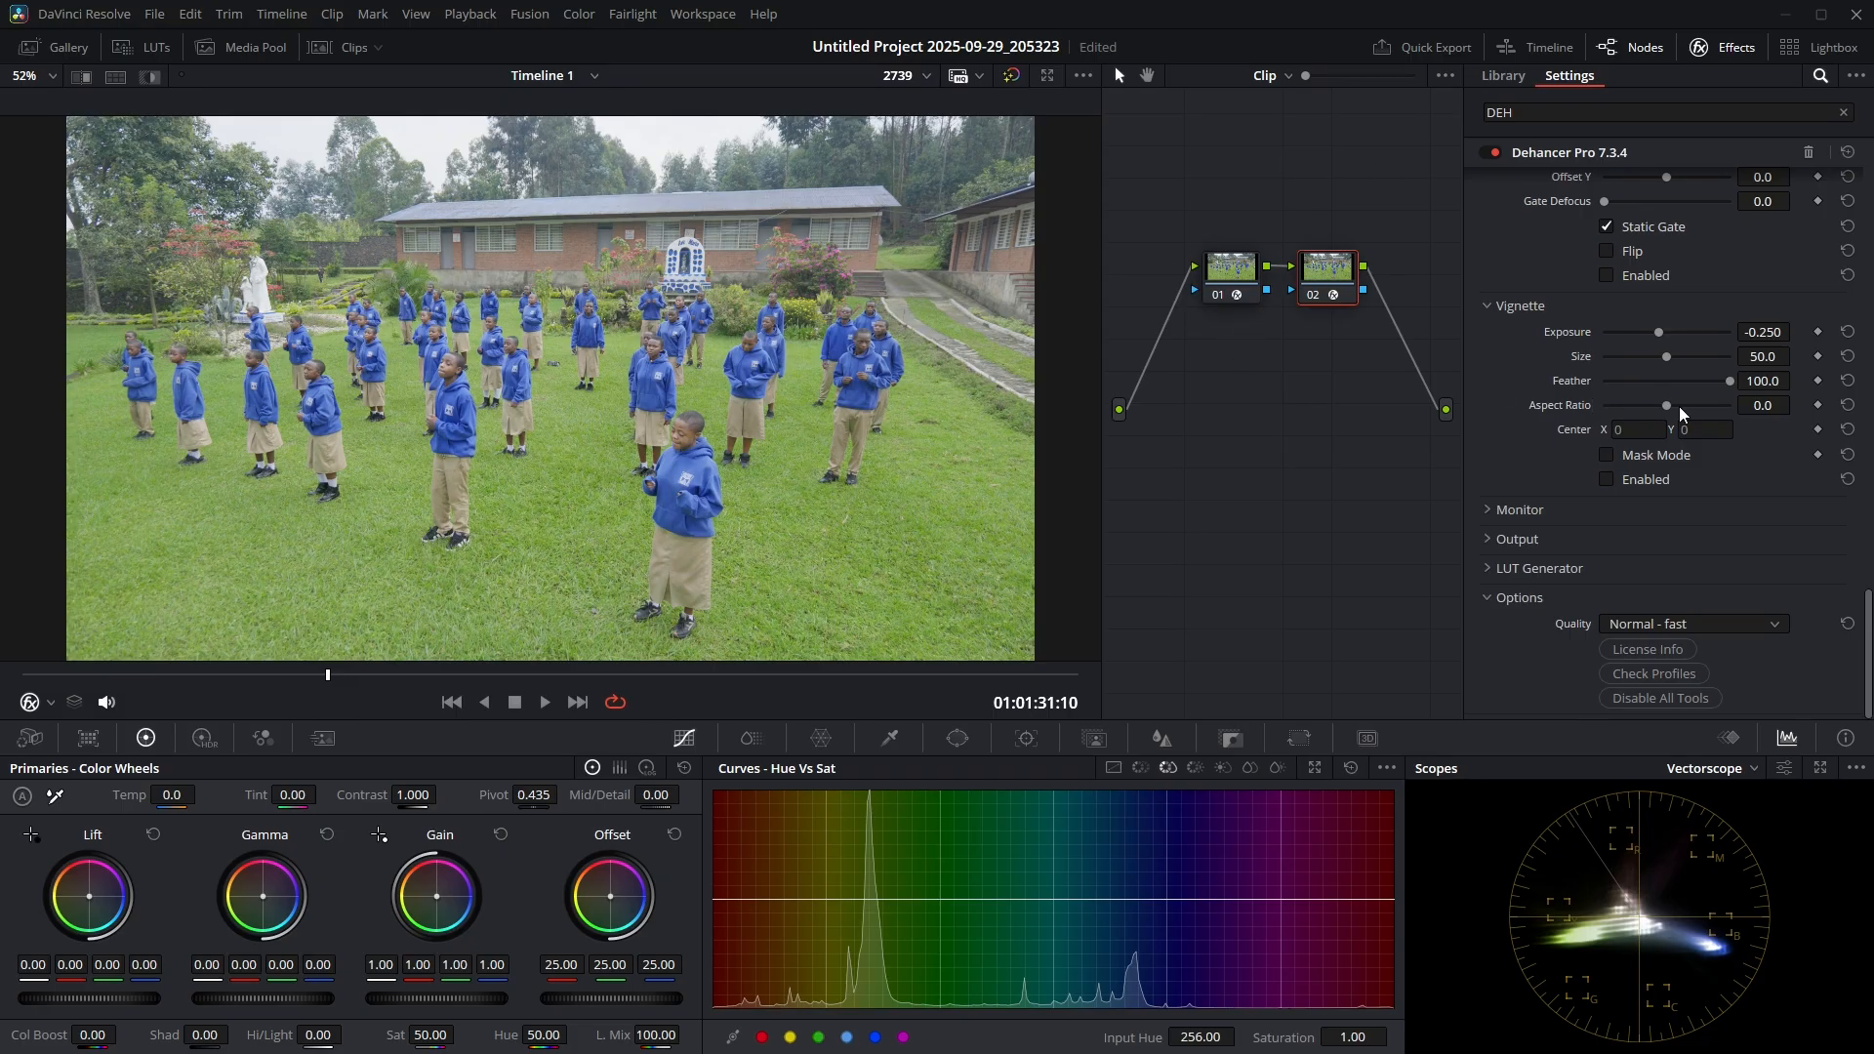
scroll(1694, 406, "up", 10)
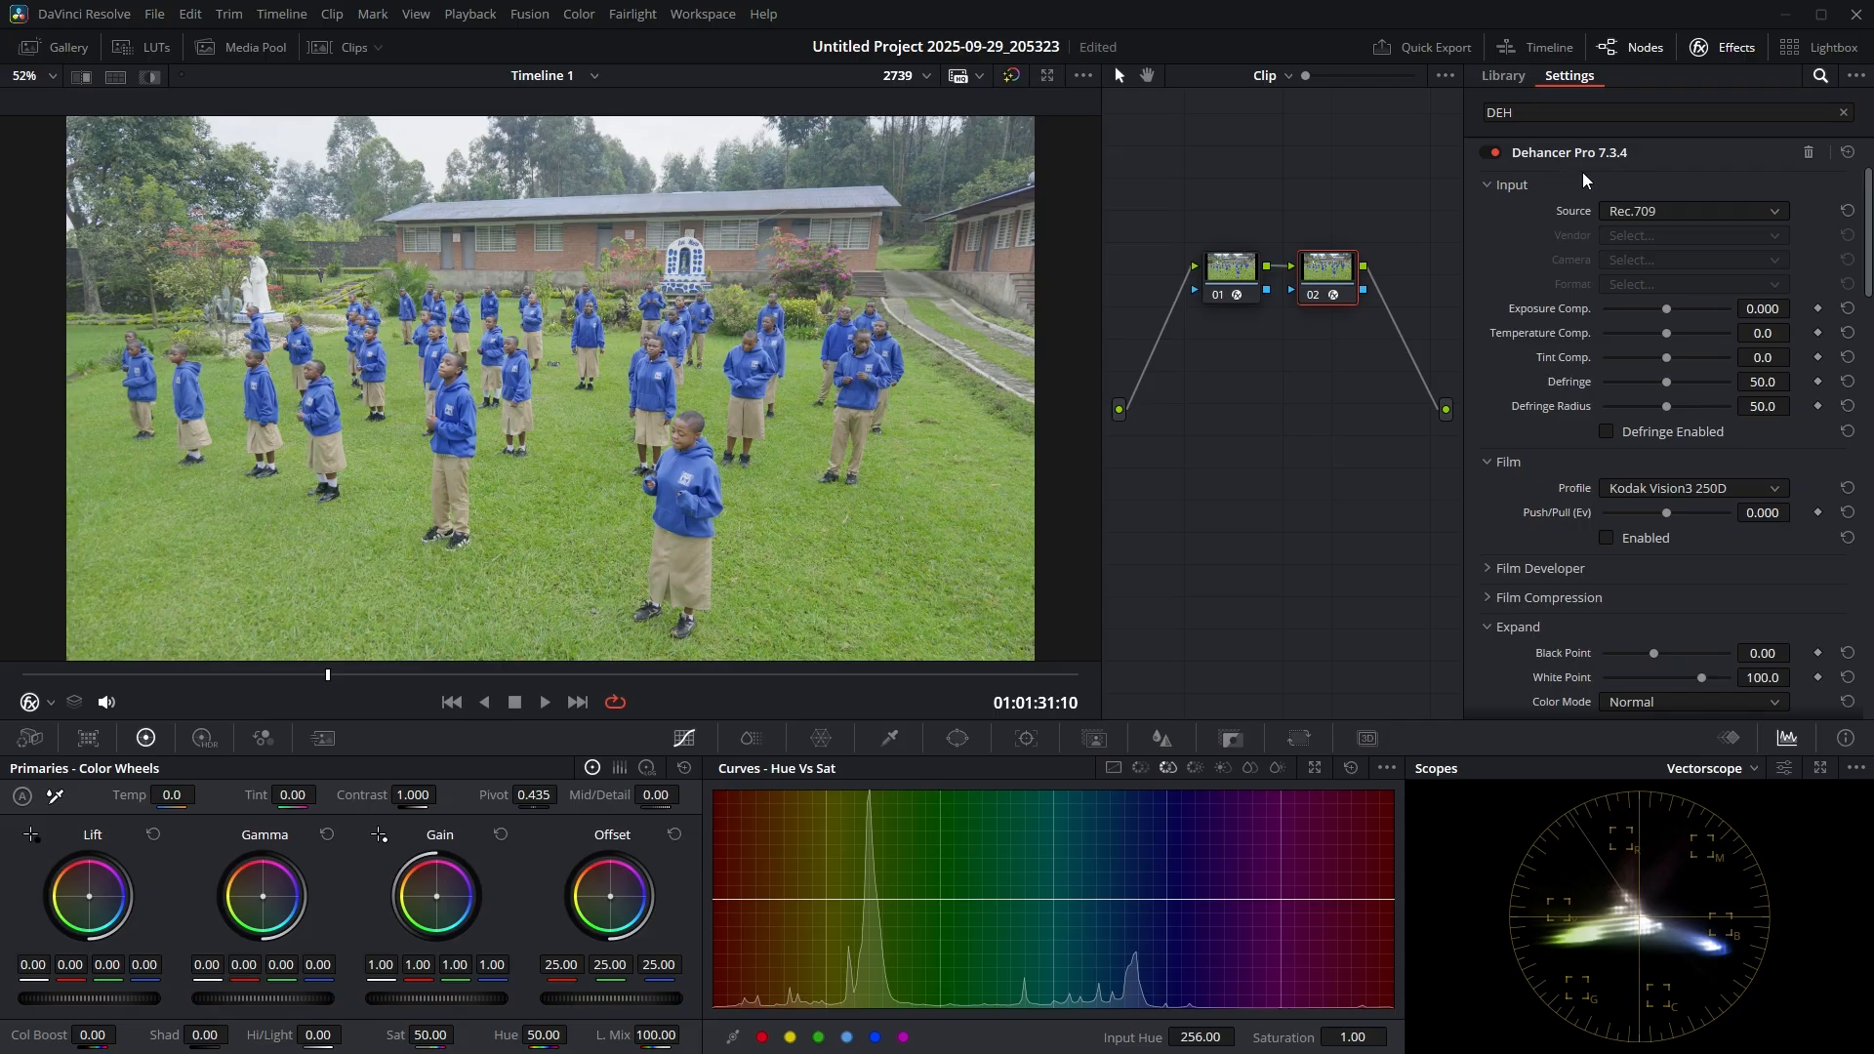
Step: On node 01, at the closer shot with the bright sky, lower the Gain to 0.98 and raise the Gamma to 0.02
left_click(428, 678)
left_click(487, 677)
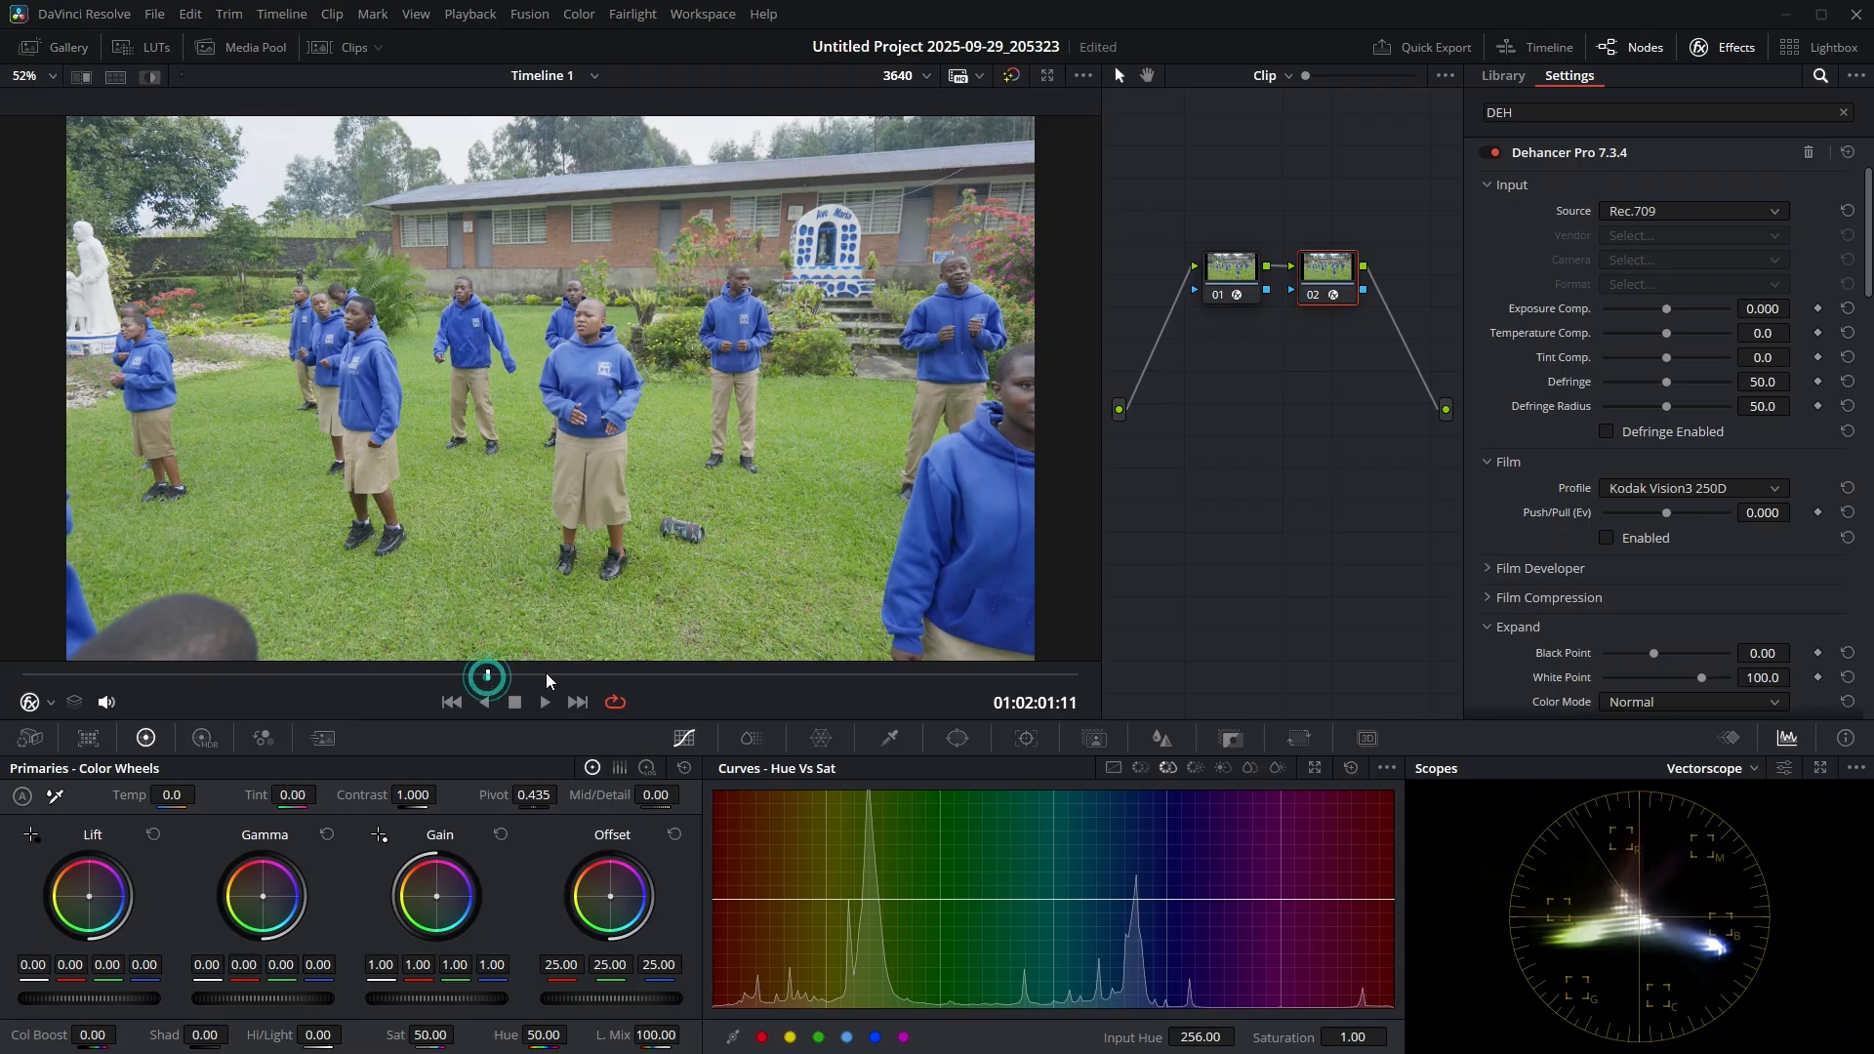
left_click(585, 674)
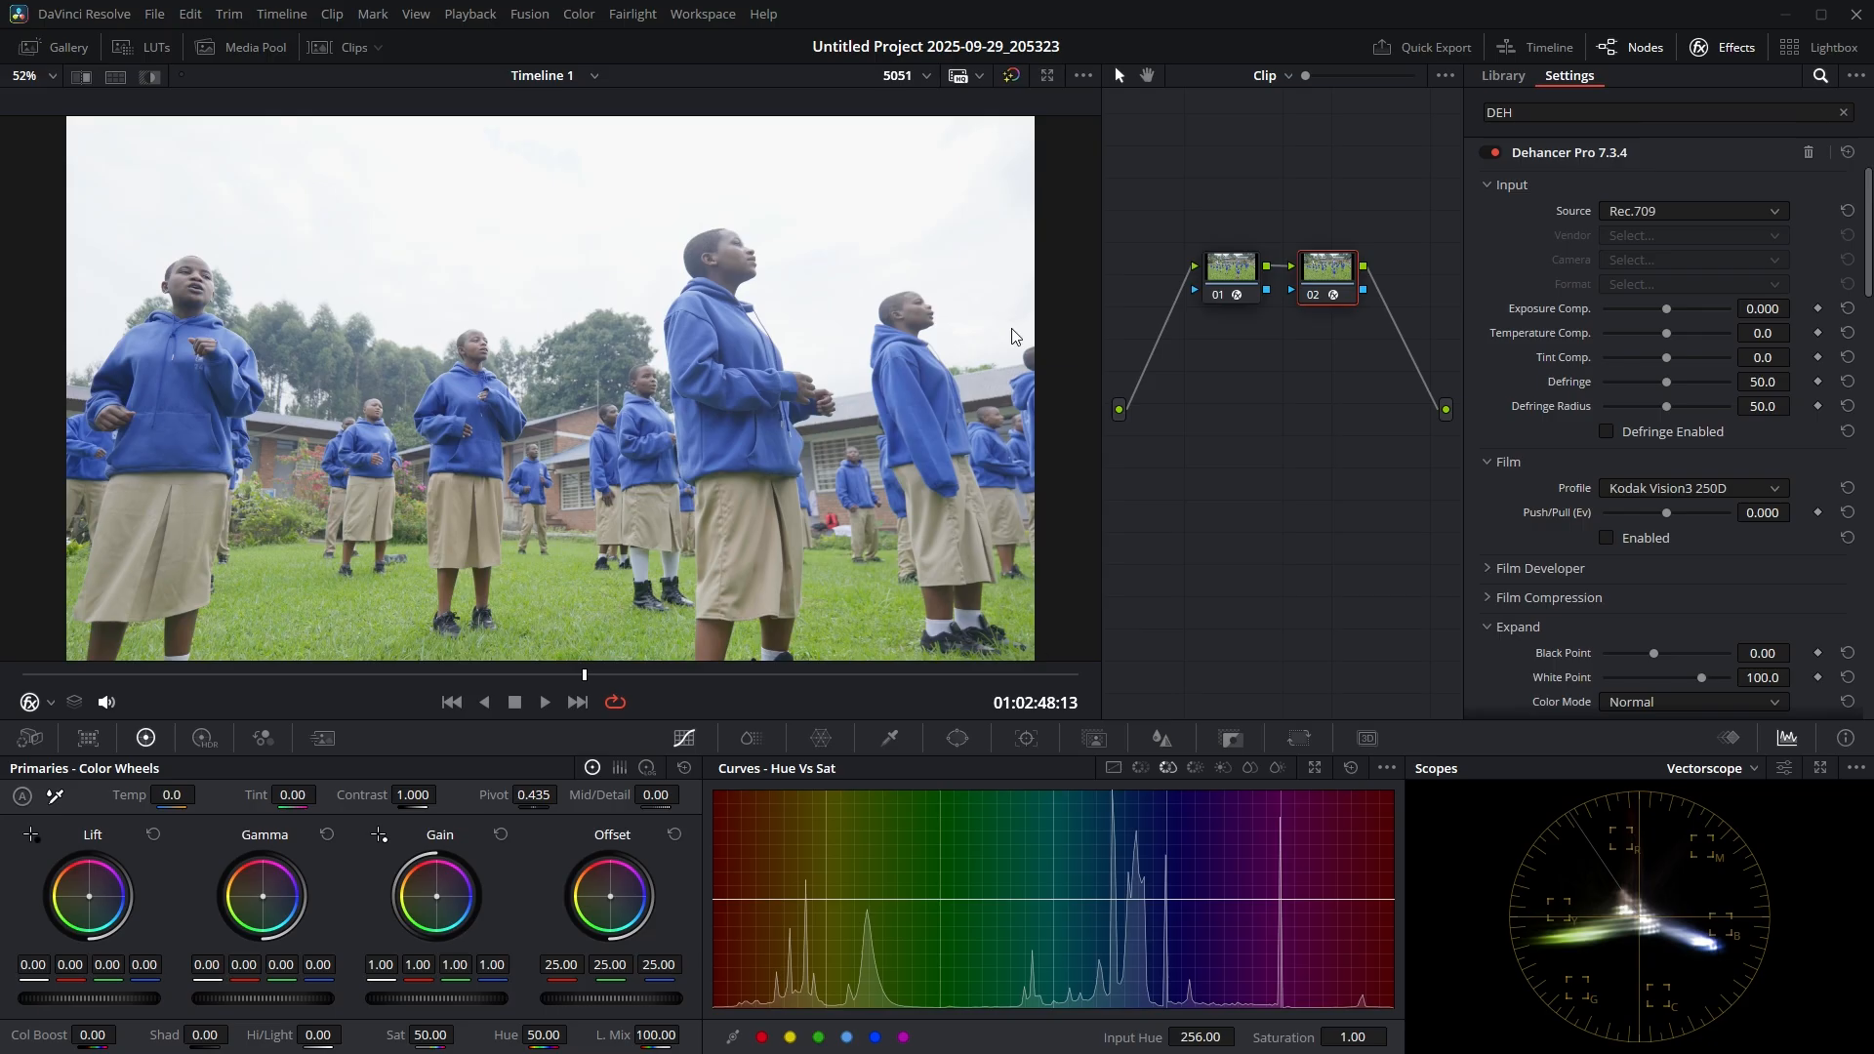
left_click(1237, 273)
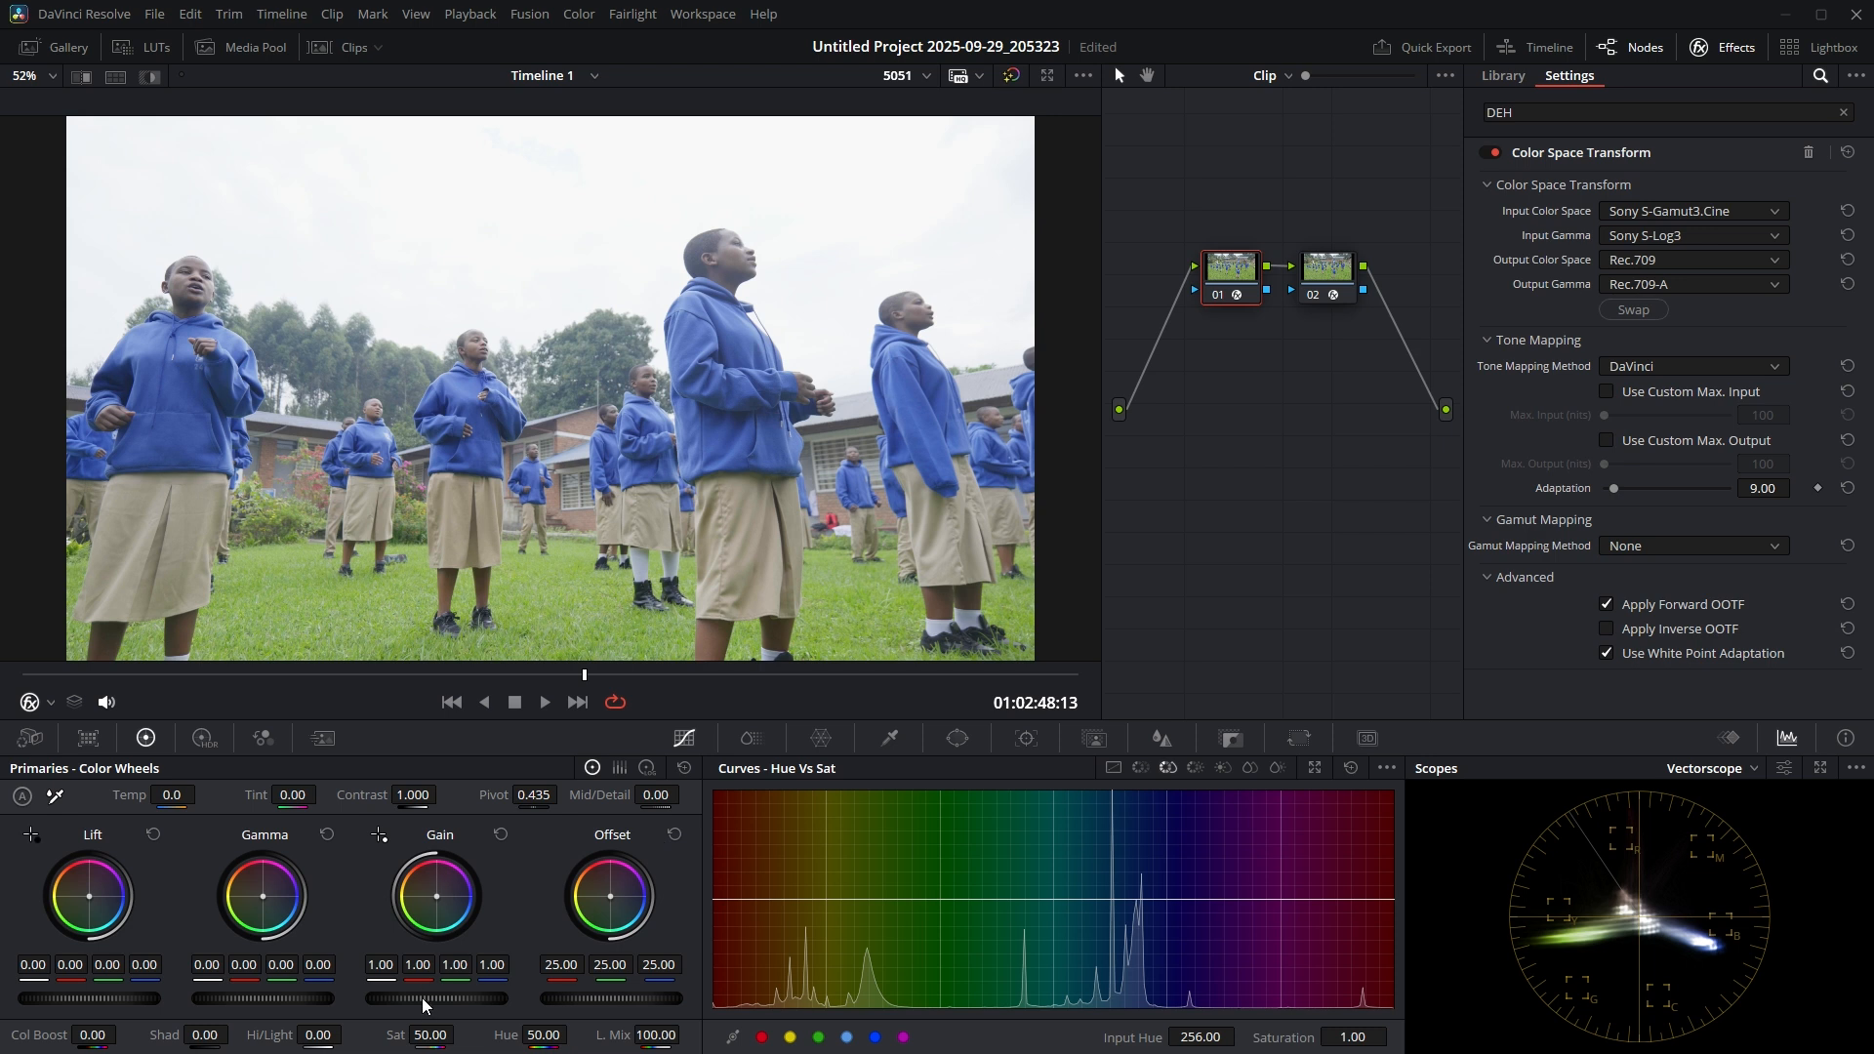
left_click_drag(422, 998, 411, 997)
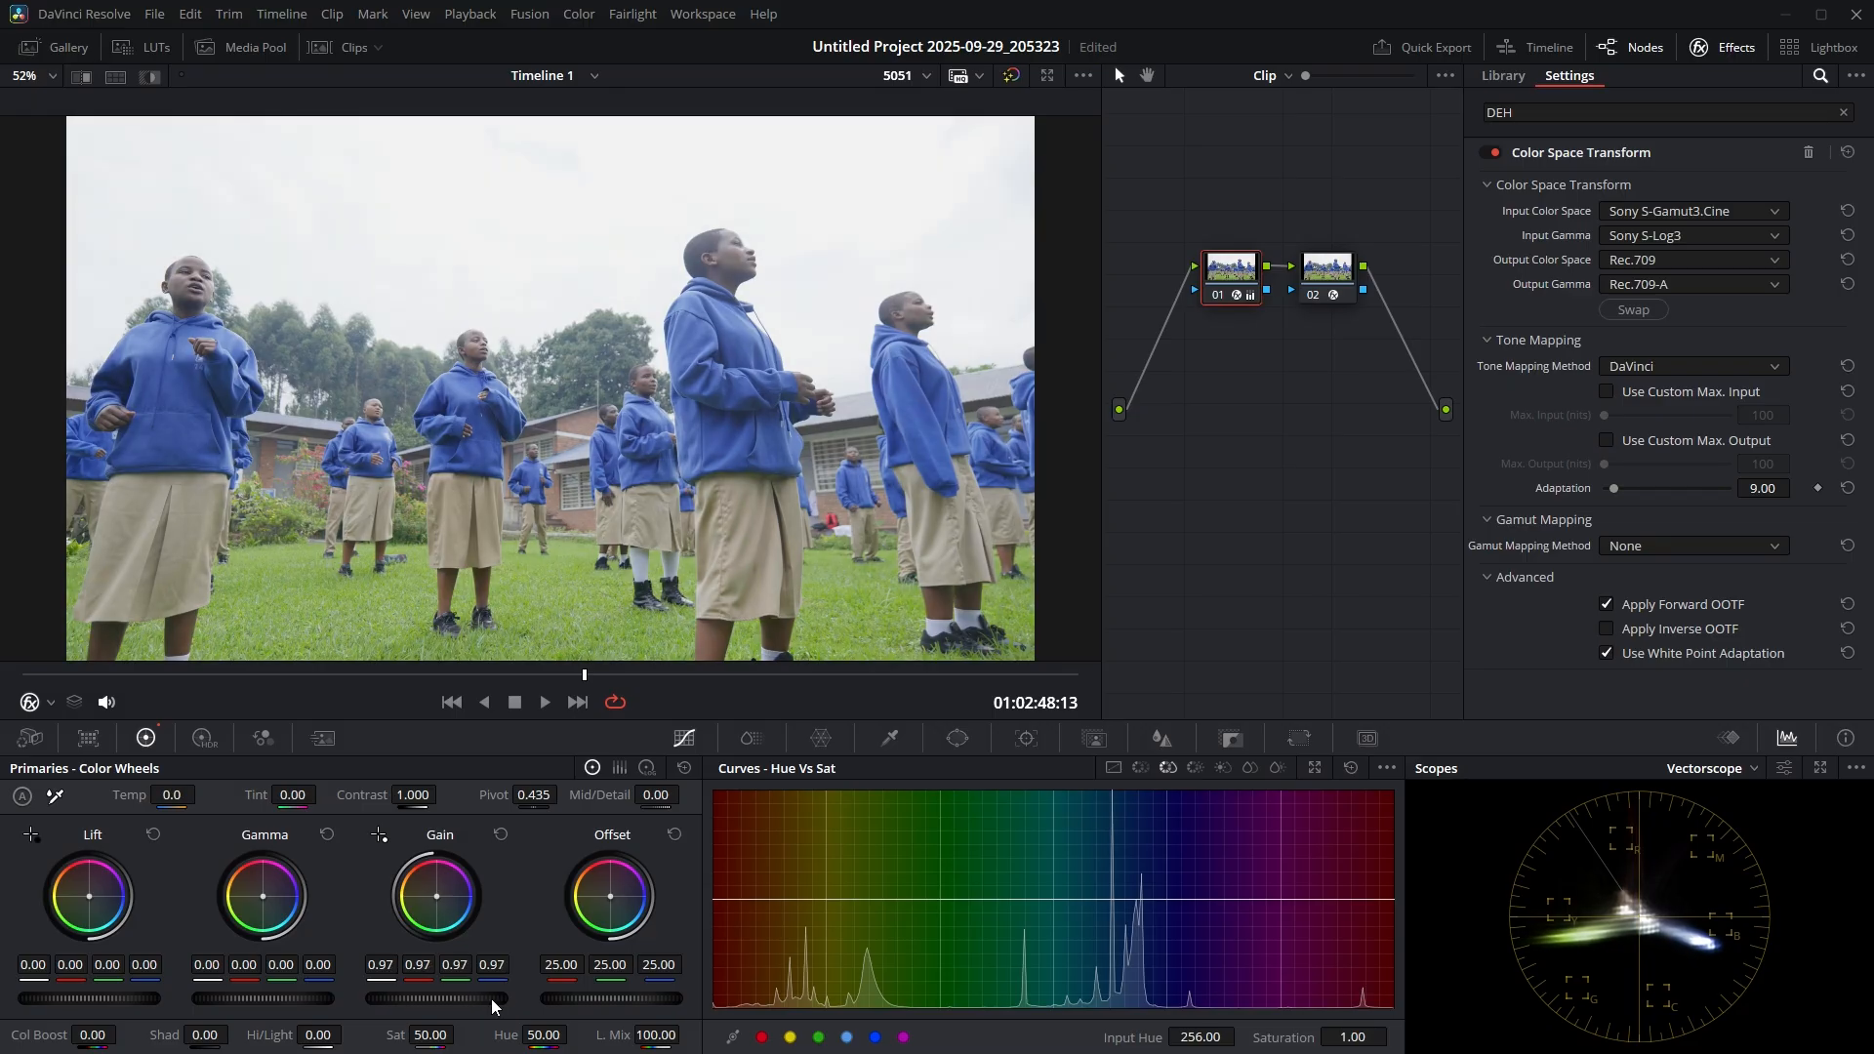
key("ctrl+z")
left_click_drag(255, 997, 263, 998)
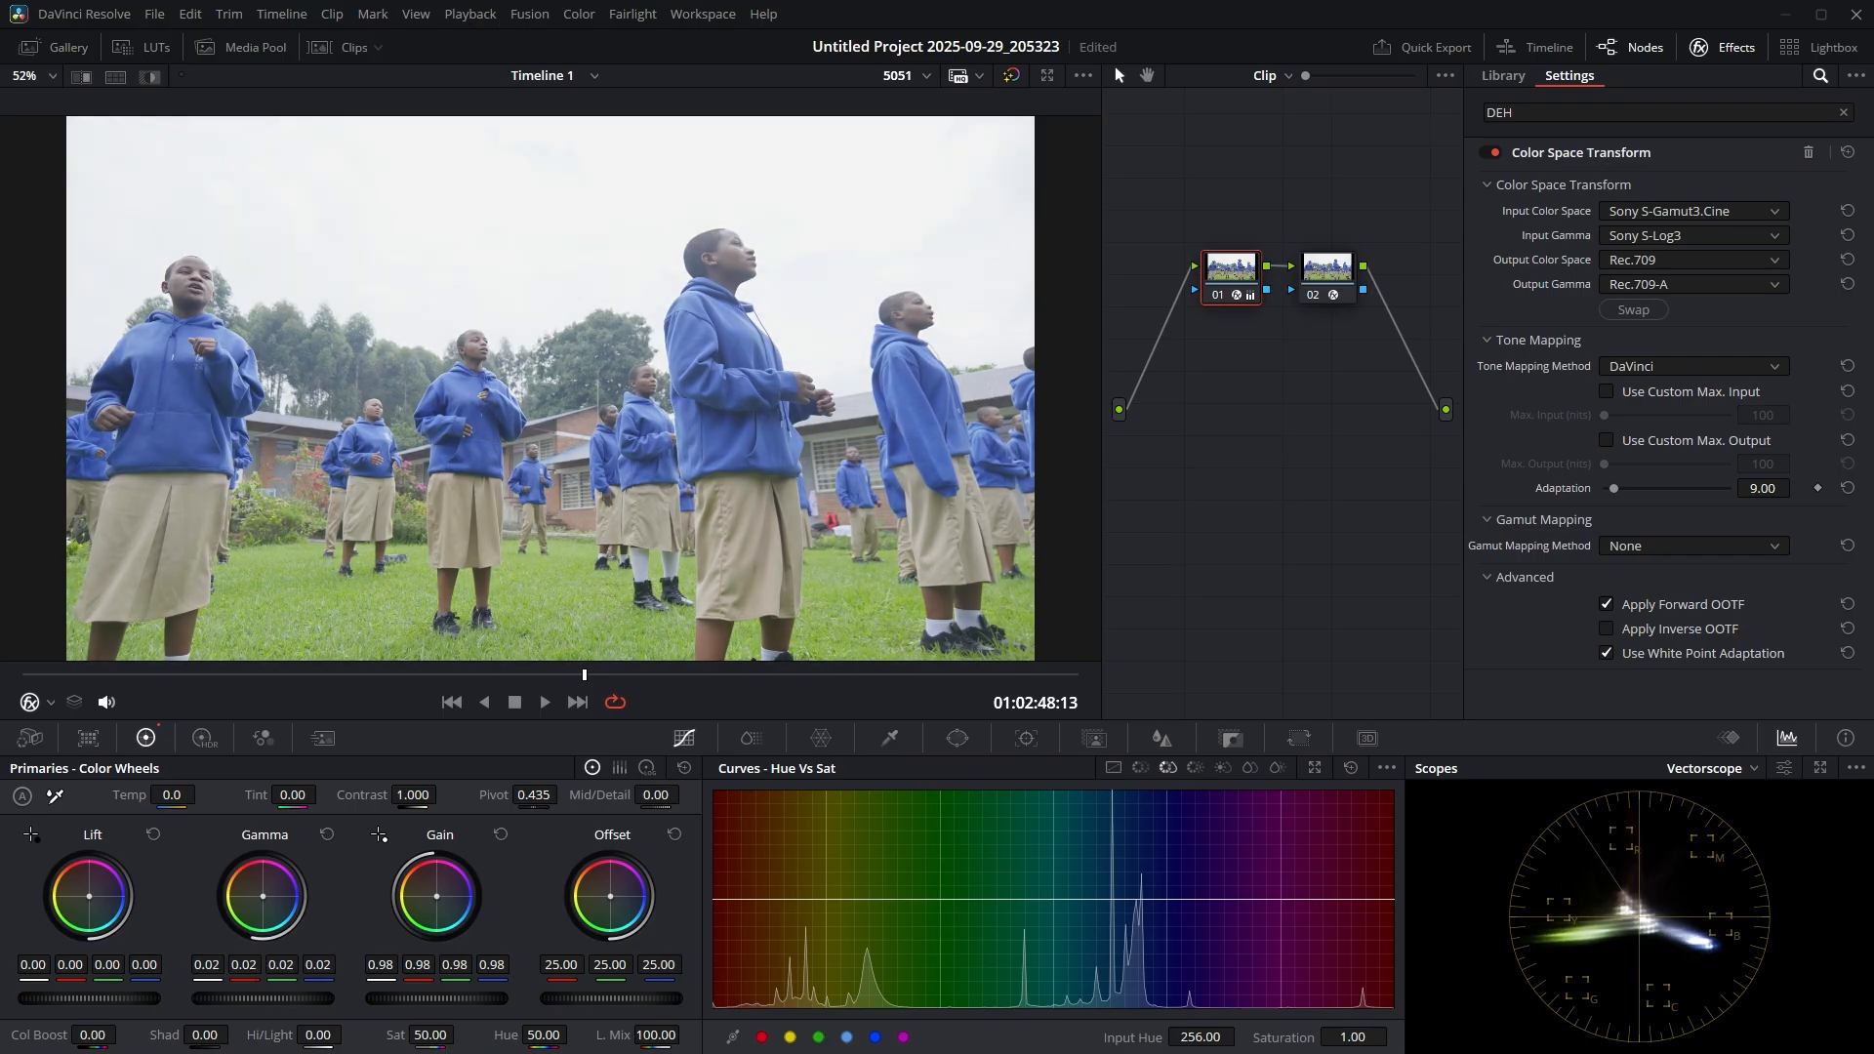
Step: Set node 01's Lift to -0.08, Offset to 18.20 and Gamma to 0.10, and check the grade on the earlier wide shot
left_click_drag(49, 1002, 49, 996)
left_click_drag(603, 997, 578, 997)
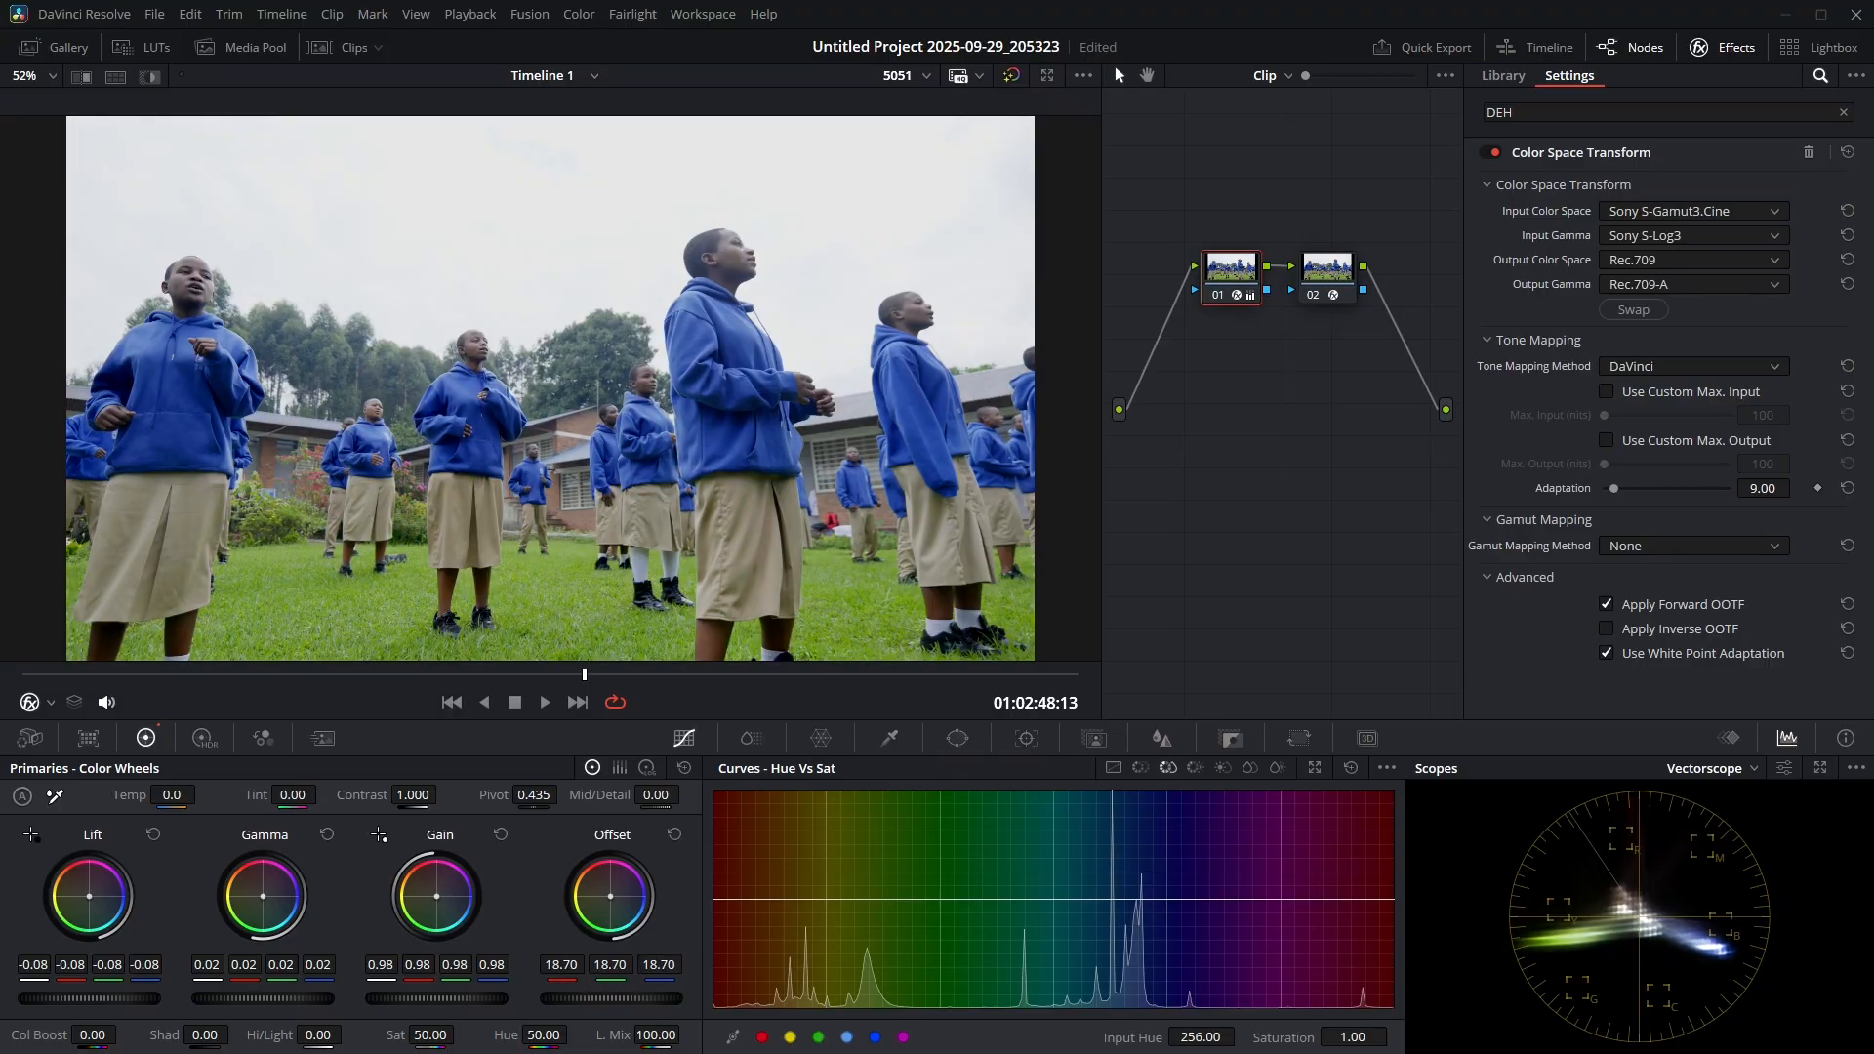
left_click_drag(254, 997, 269, 997)
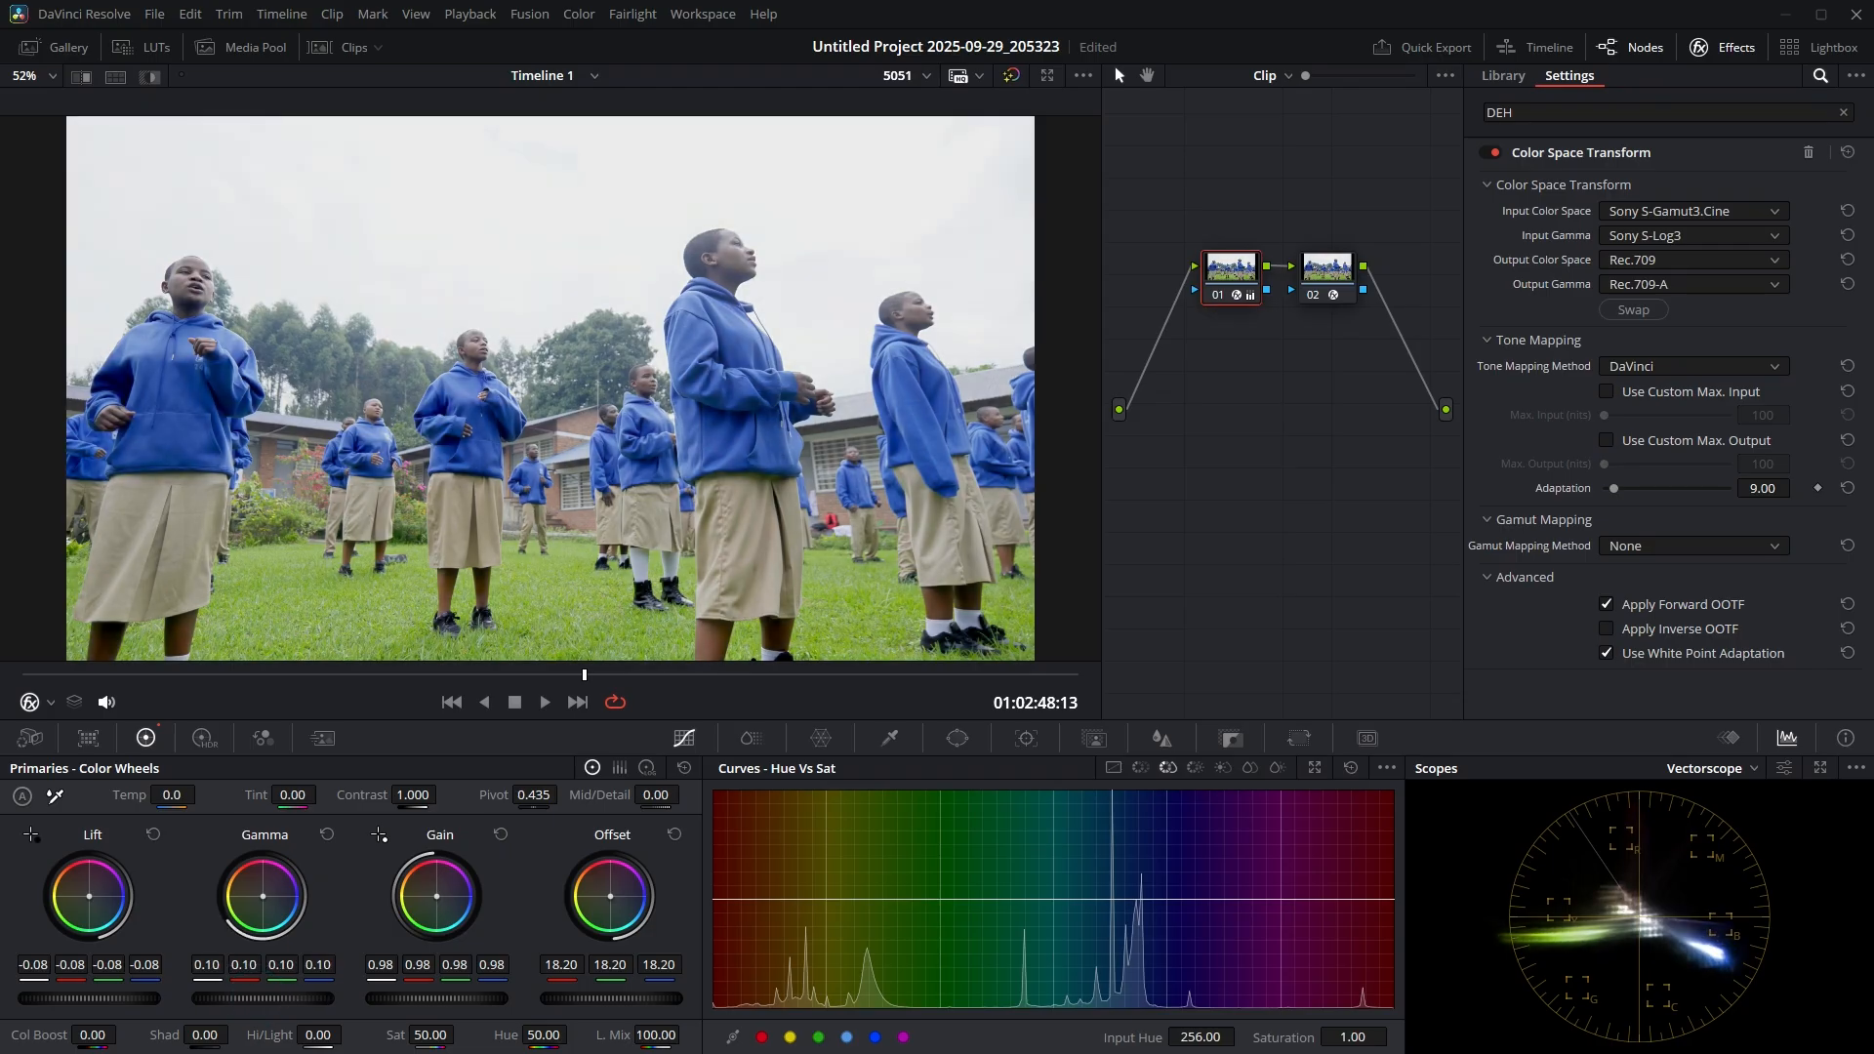
left_click(483, 675)
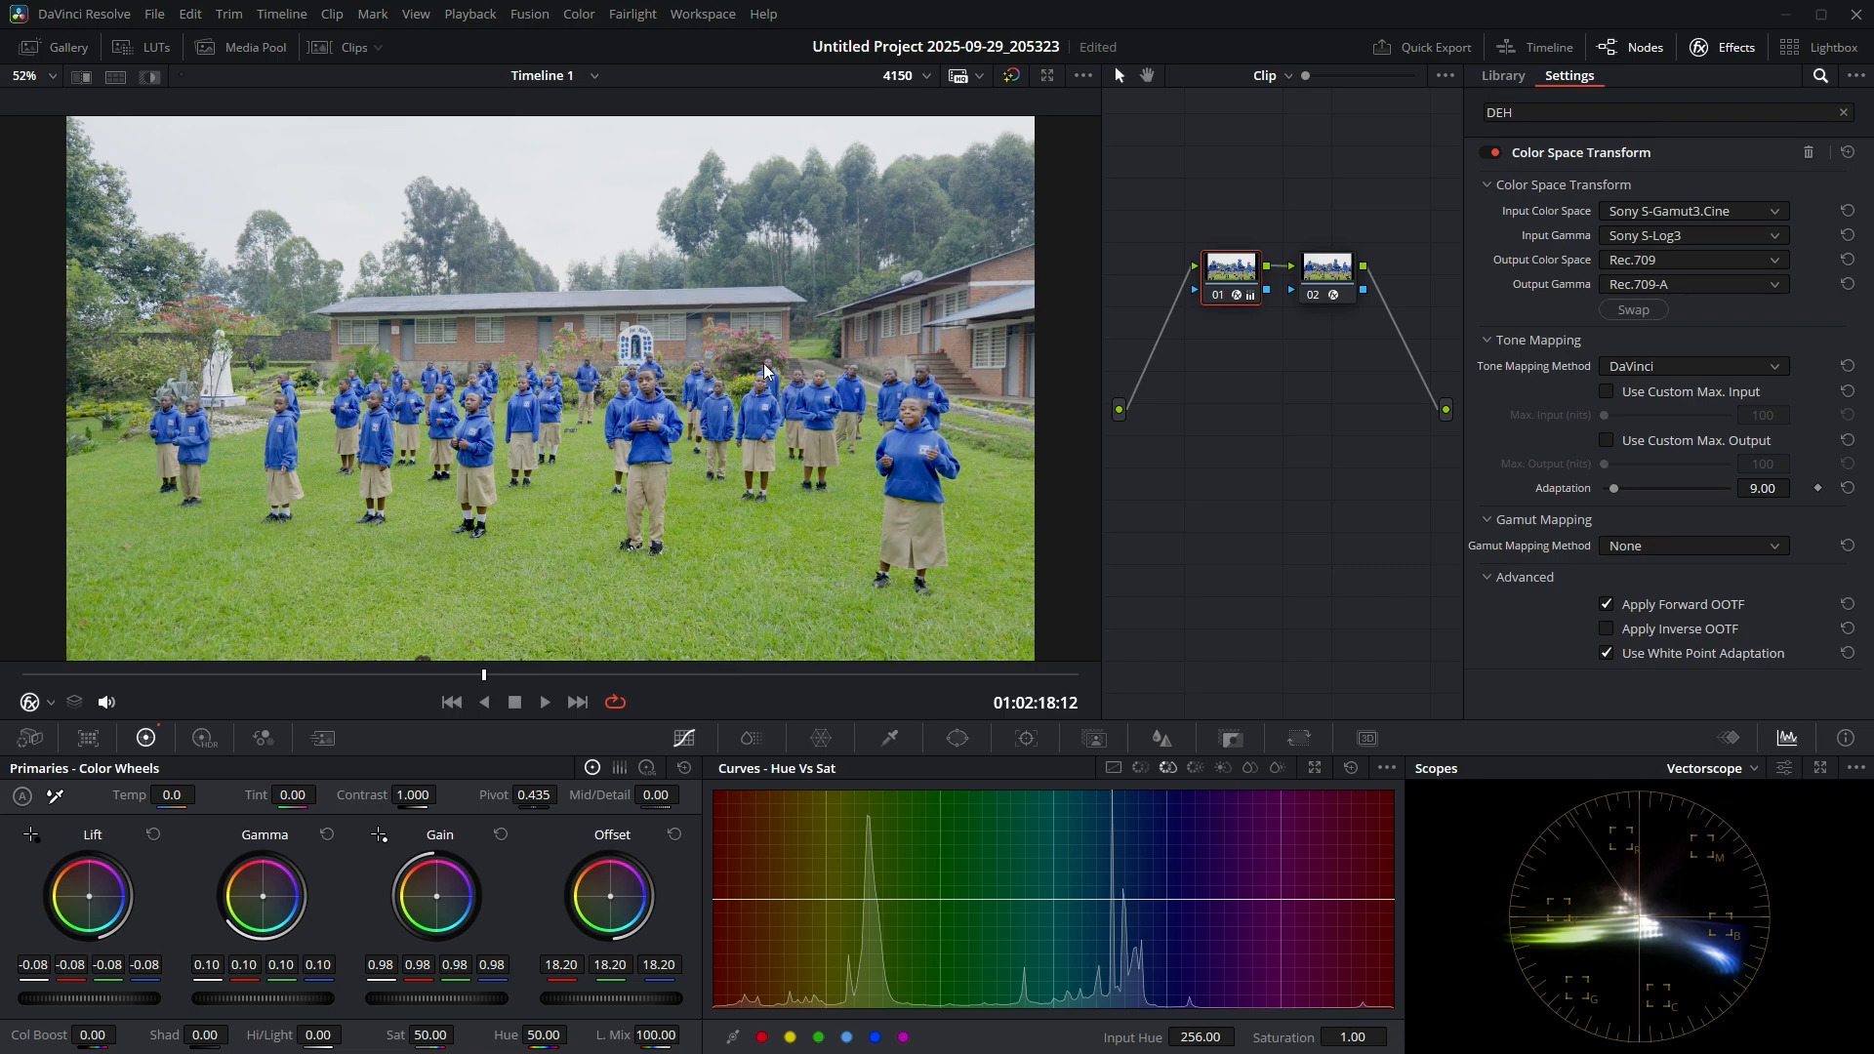
Step: Bypass node 01 and set Dehancer Pro's input source on node 02 to Choose Camera with Sony as the vendor
left_click(1347, 278)
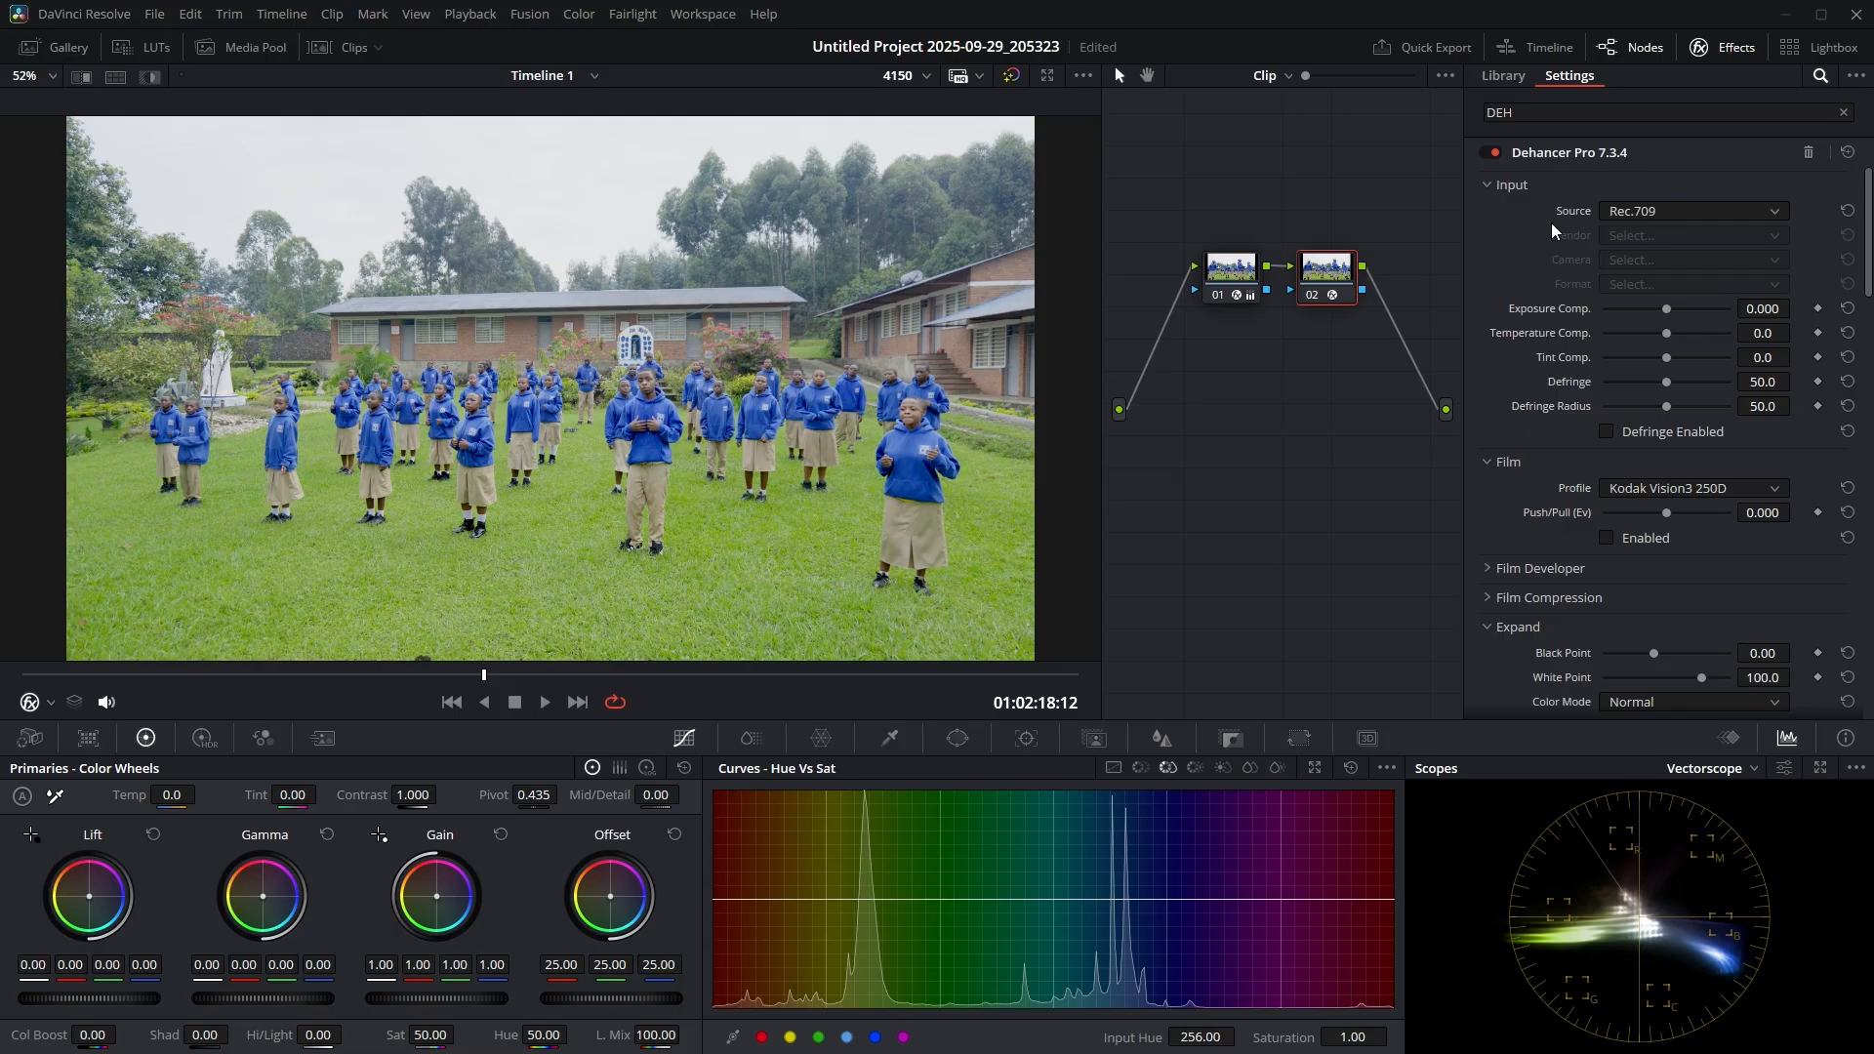
left_click(1214, 294)
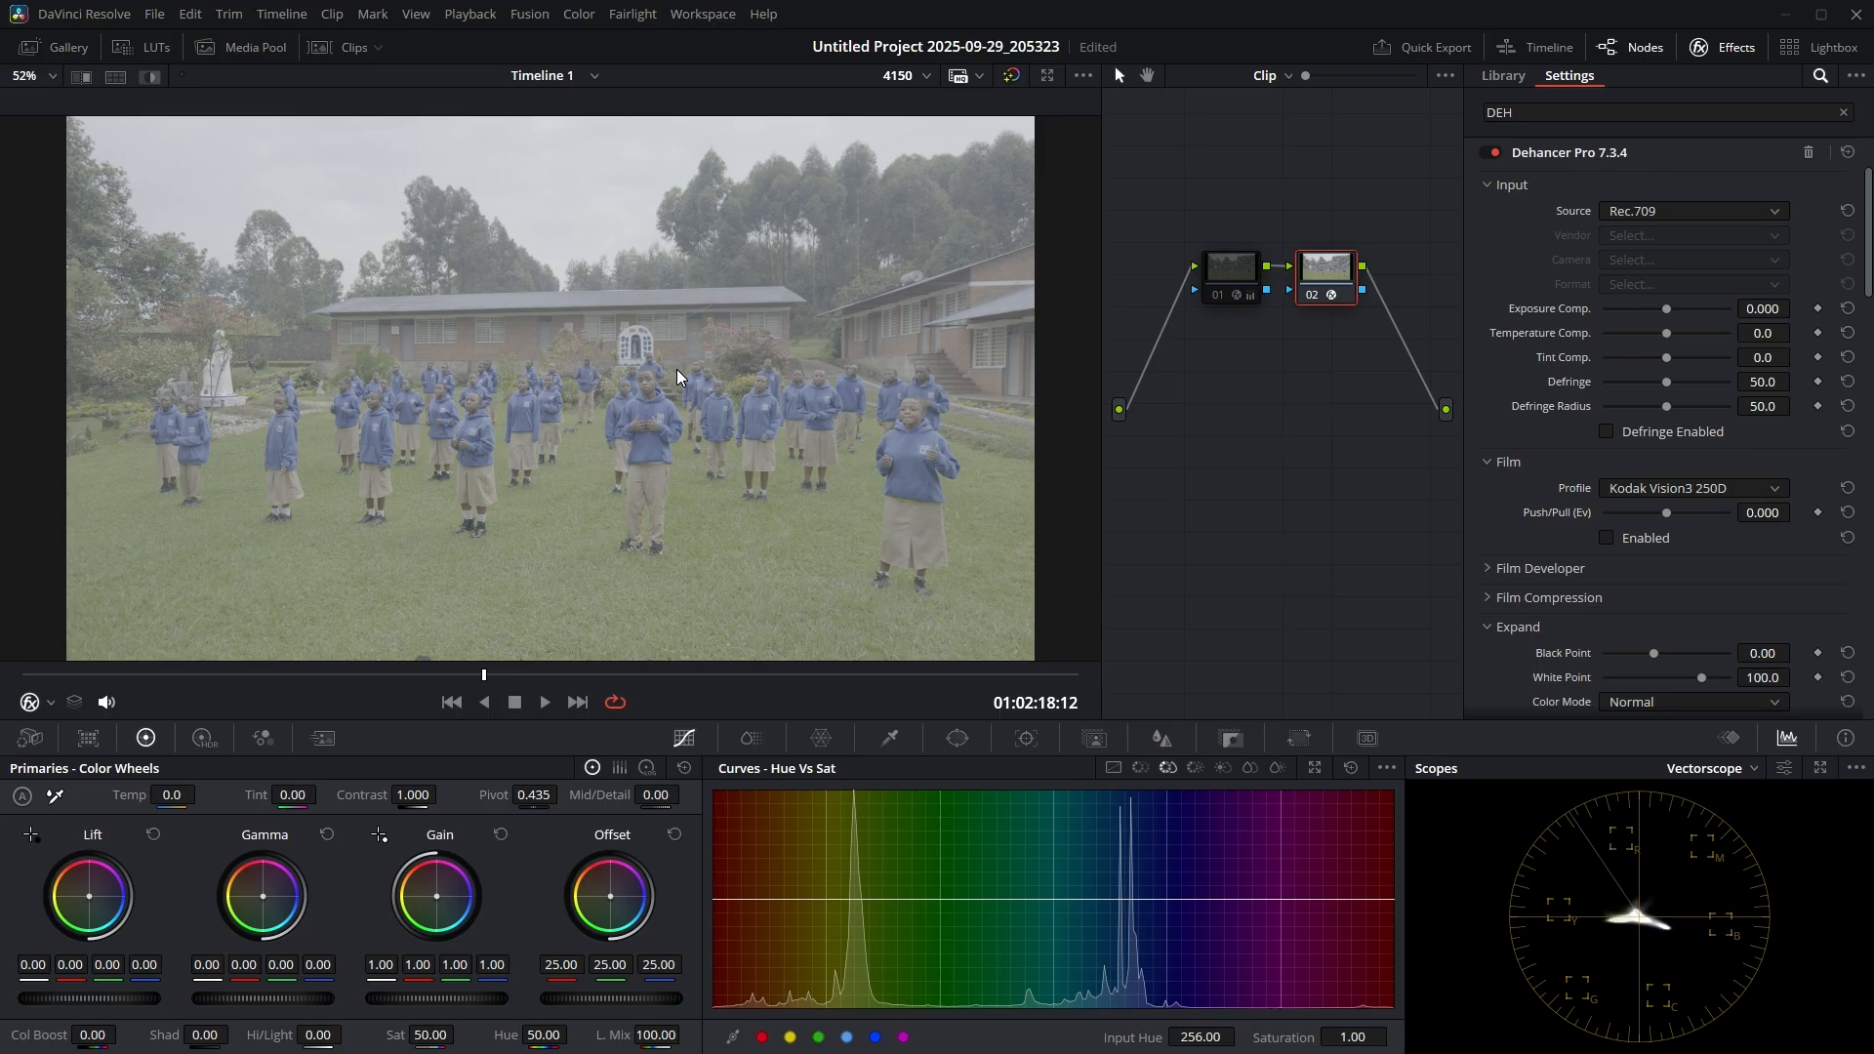
left_click(1659, 210)
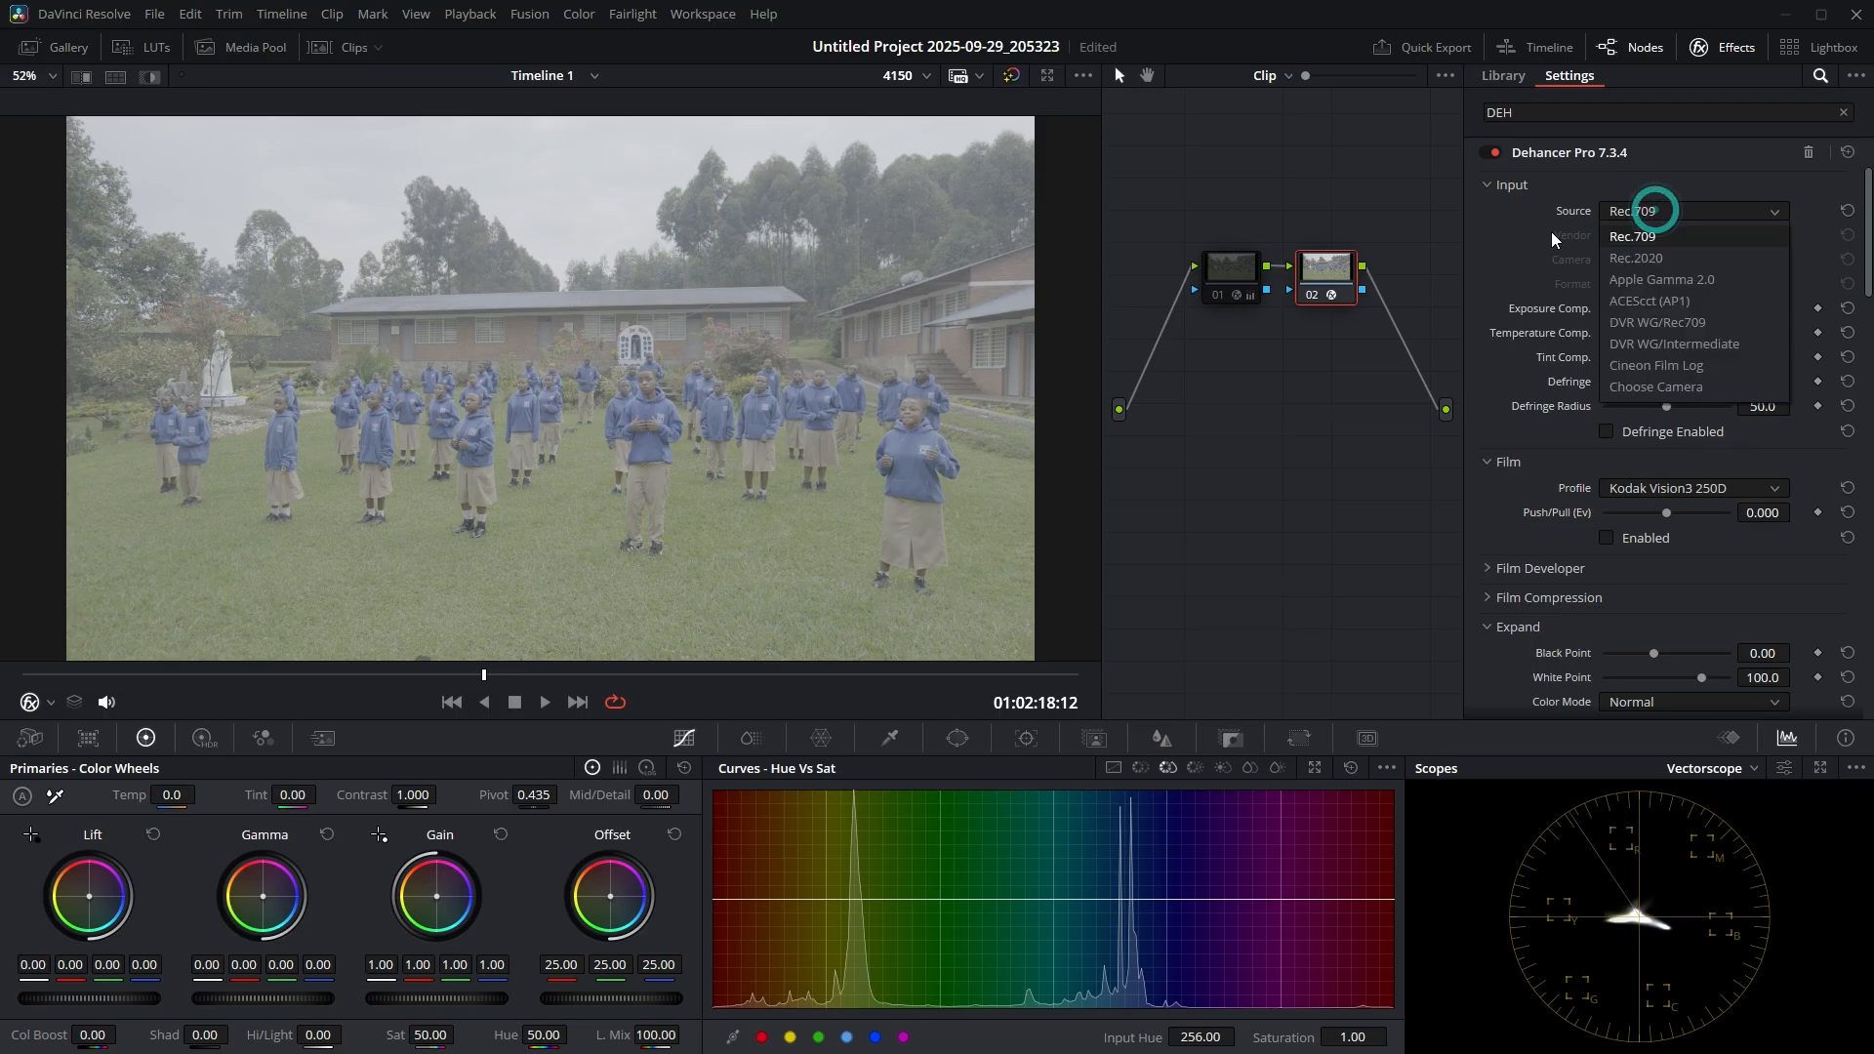
left_click(1682, 385)
left_click(1653, 235)
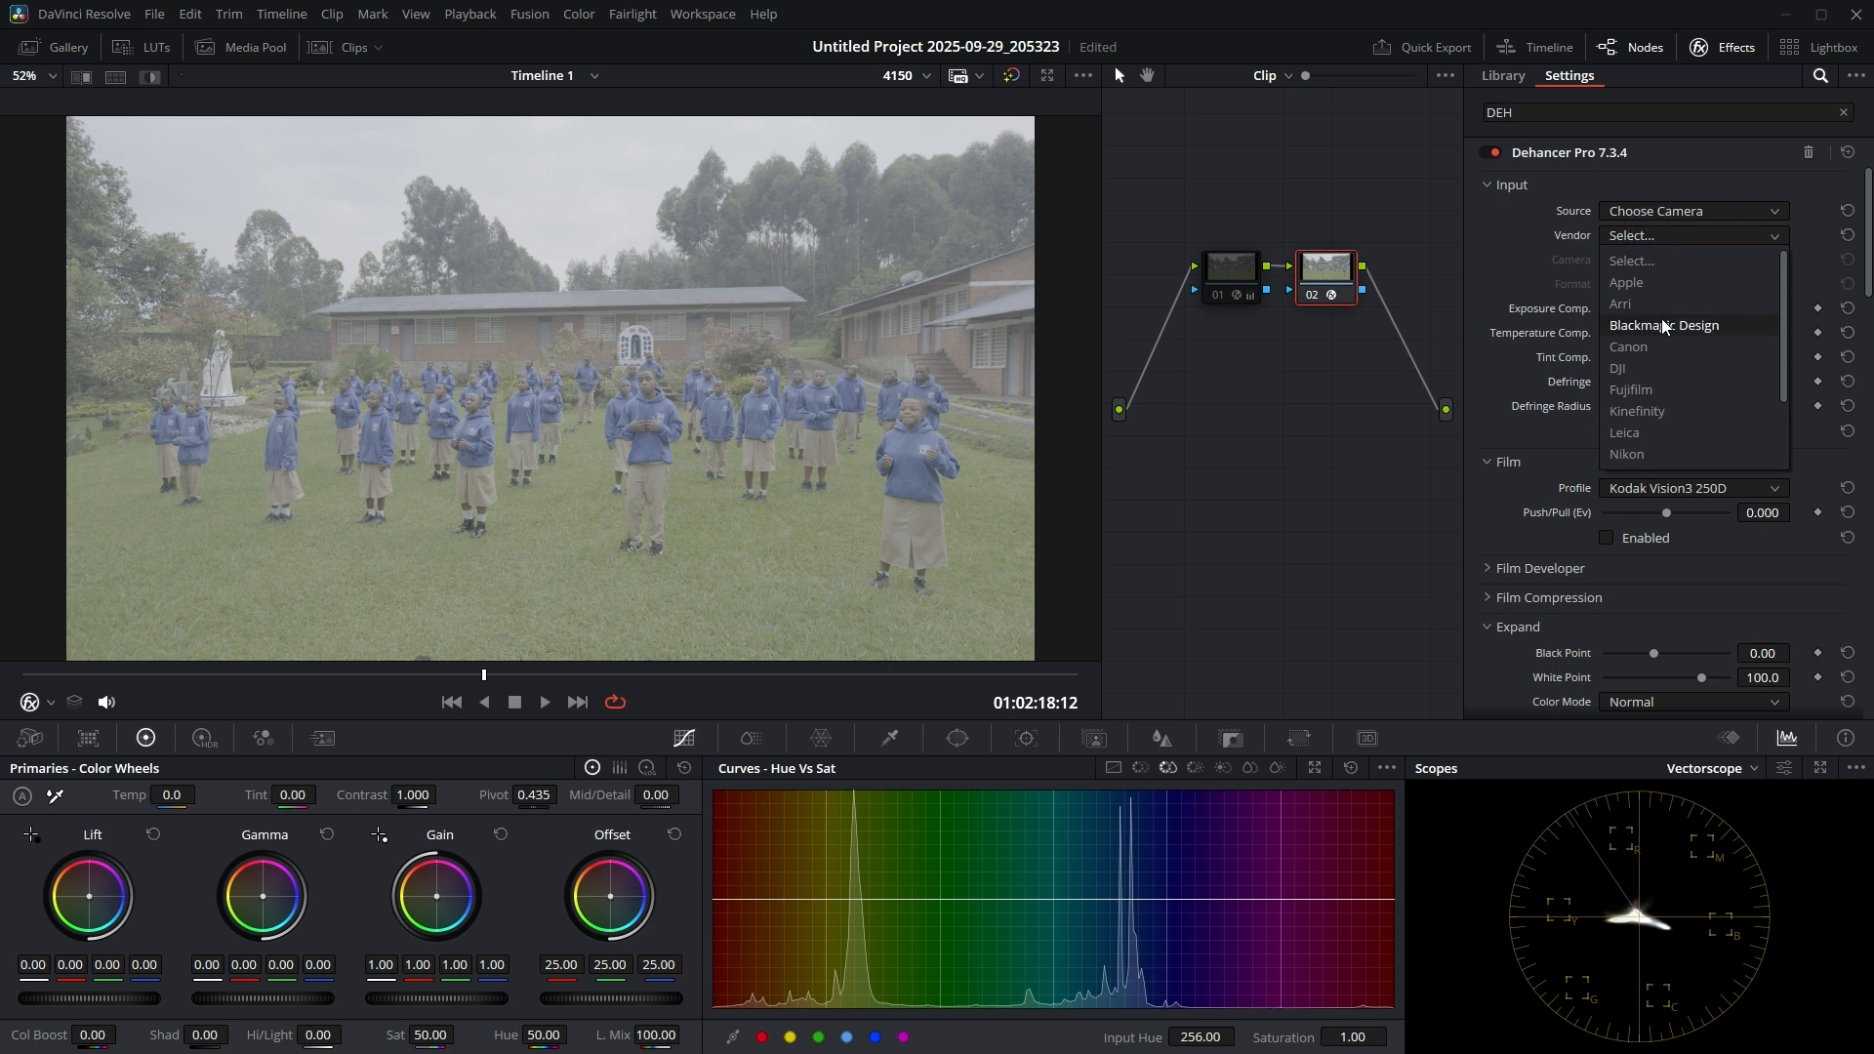
scroll(1660, 346, "down", 3)
left_click(1667, 459)
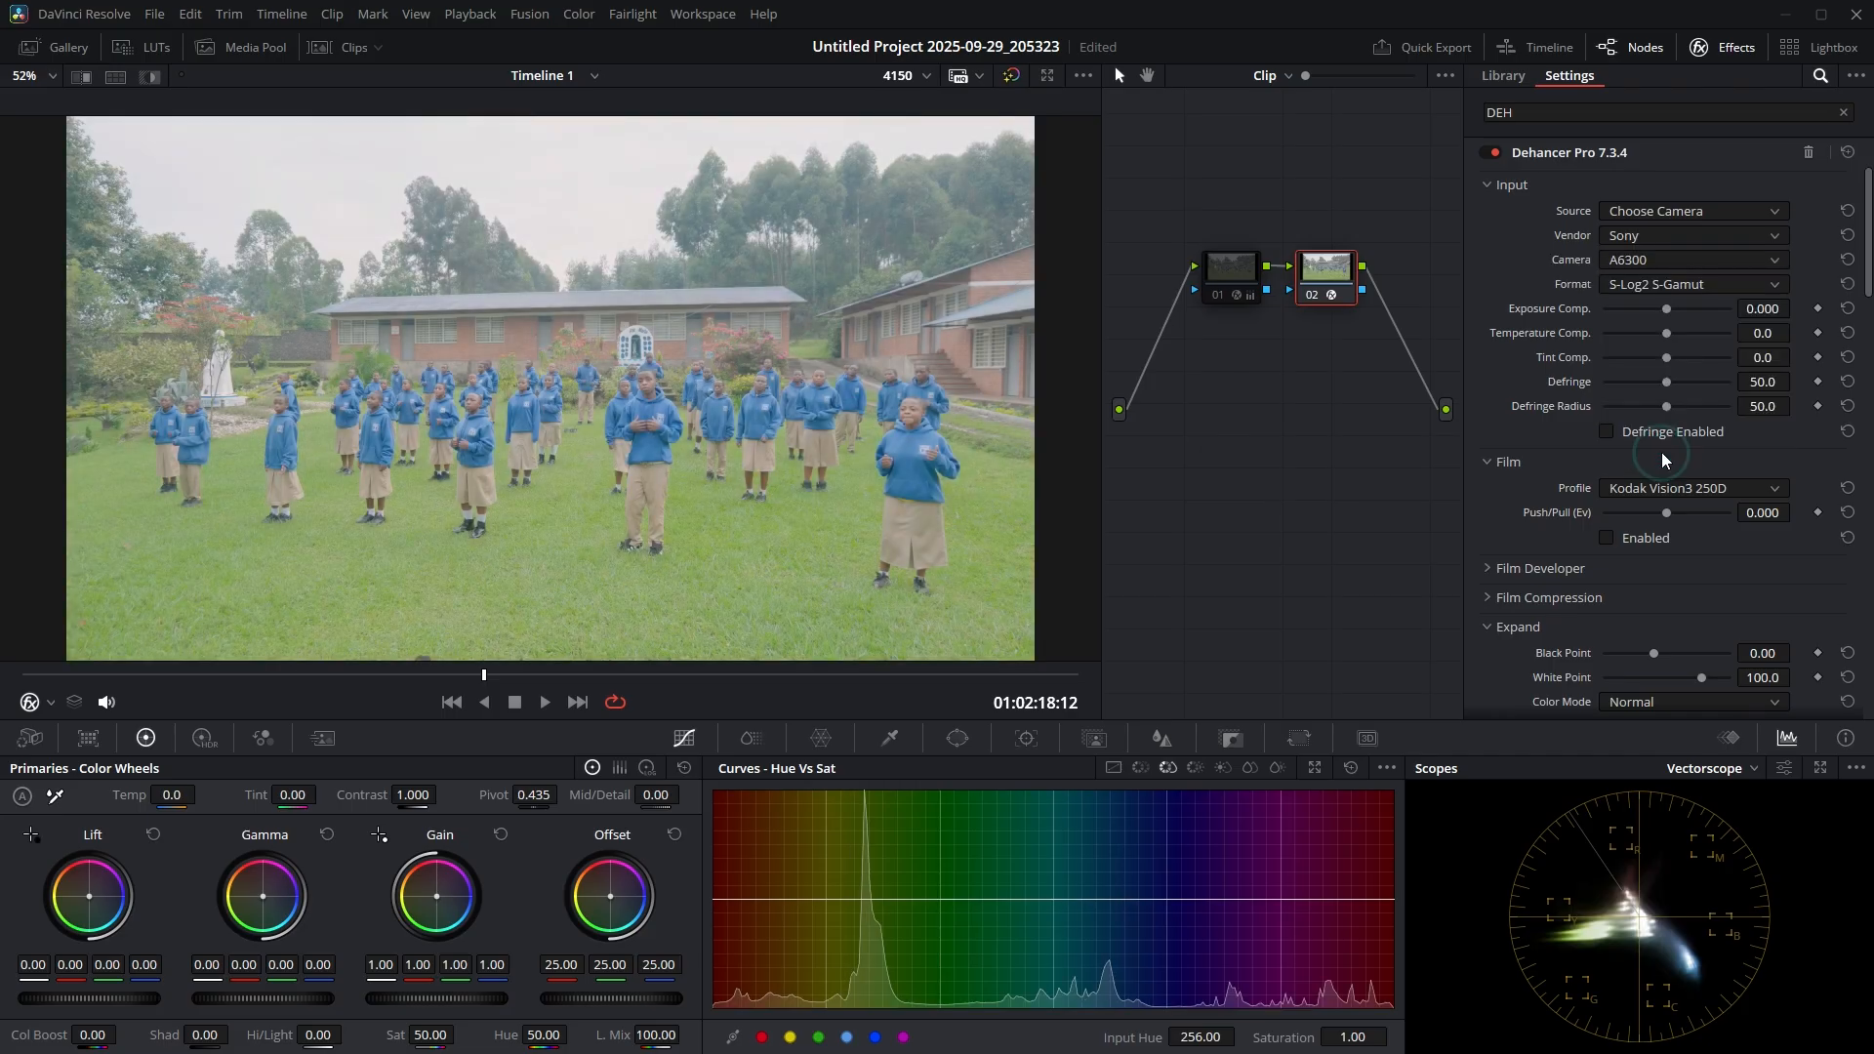
Step: Set Dehancer Pro's input camera to Alpha 7 III and its format to S-Log3 S-Gamut3.Cine
left_click(1659, 260)
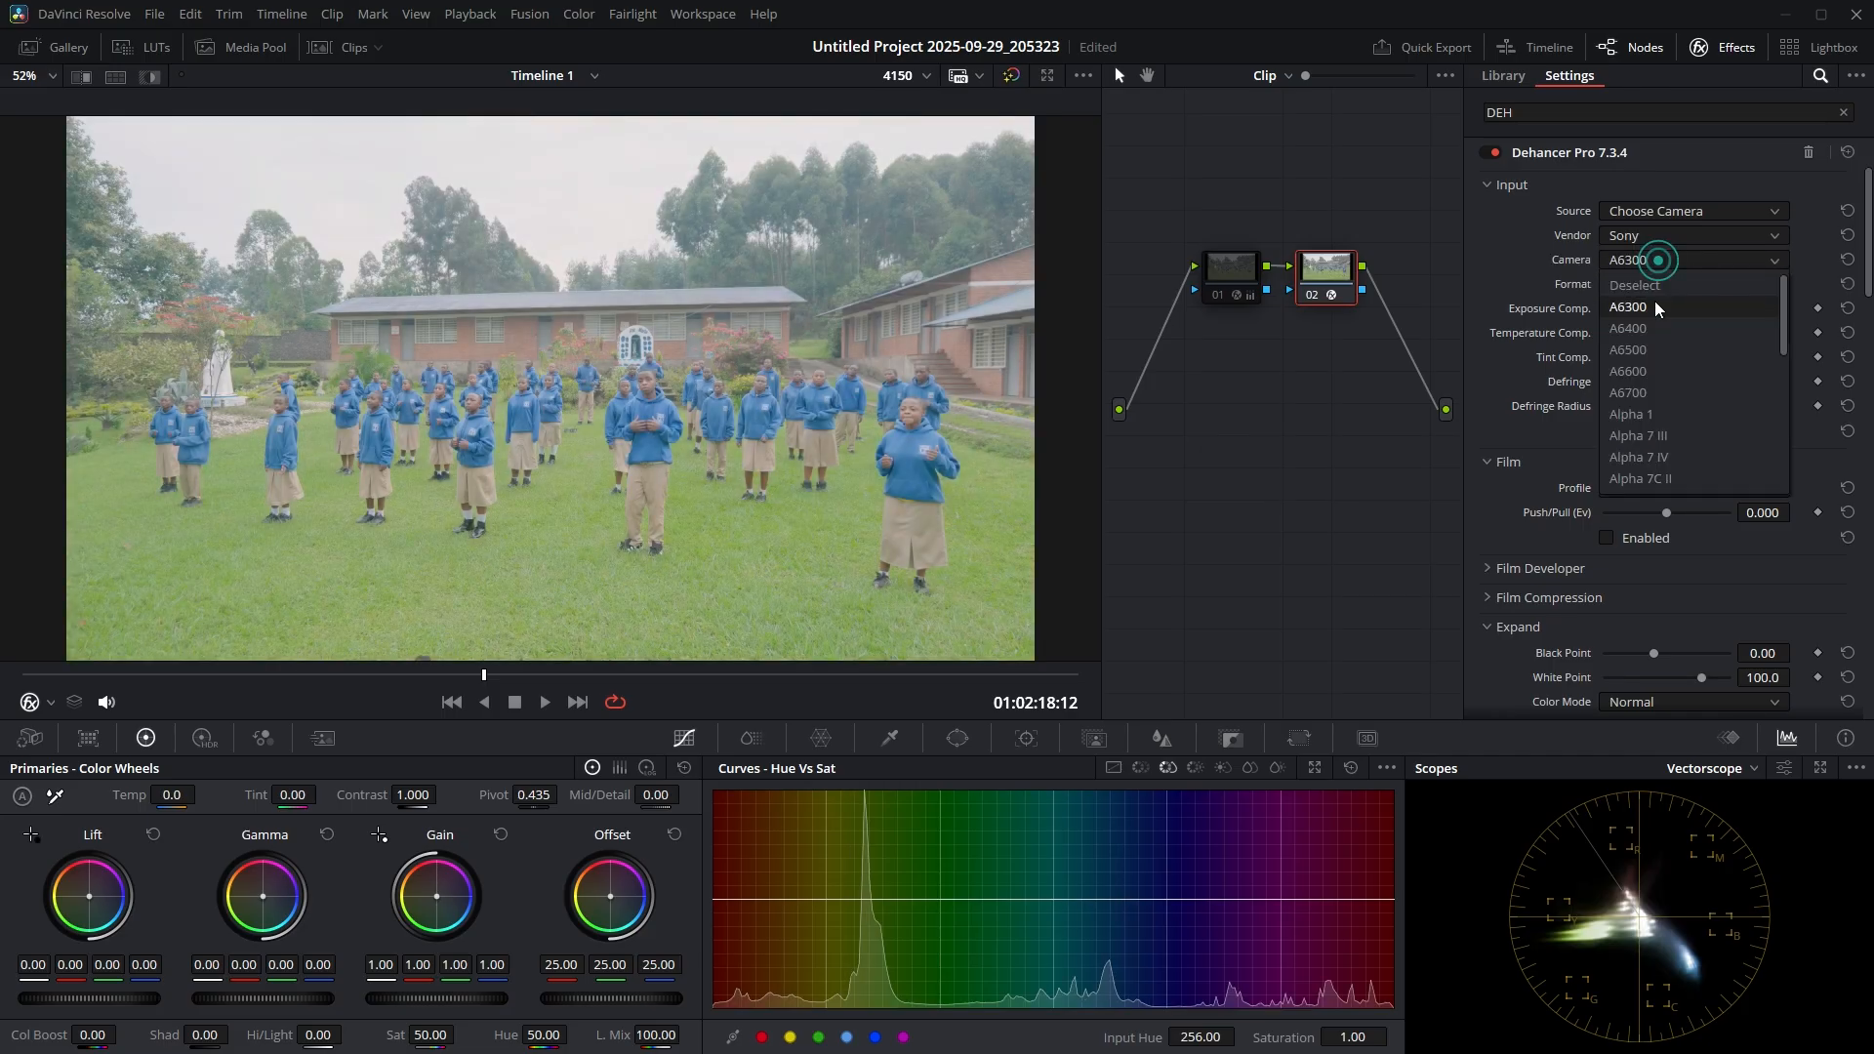
left_click(1671, 442)
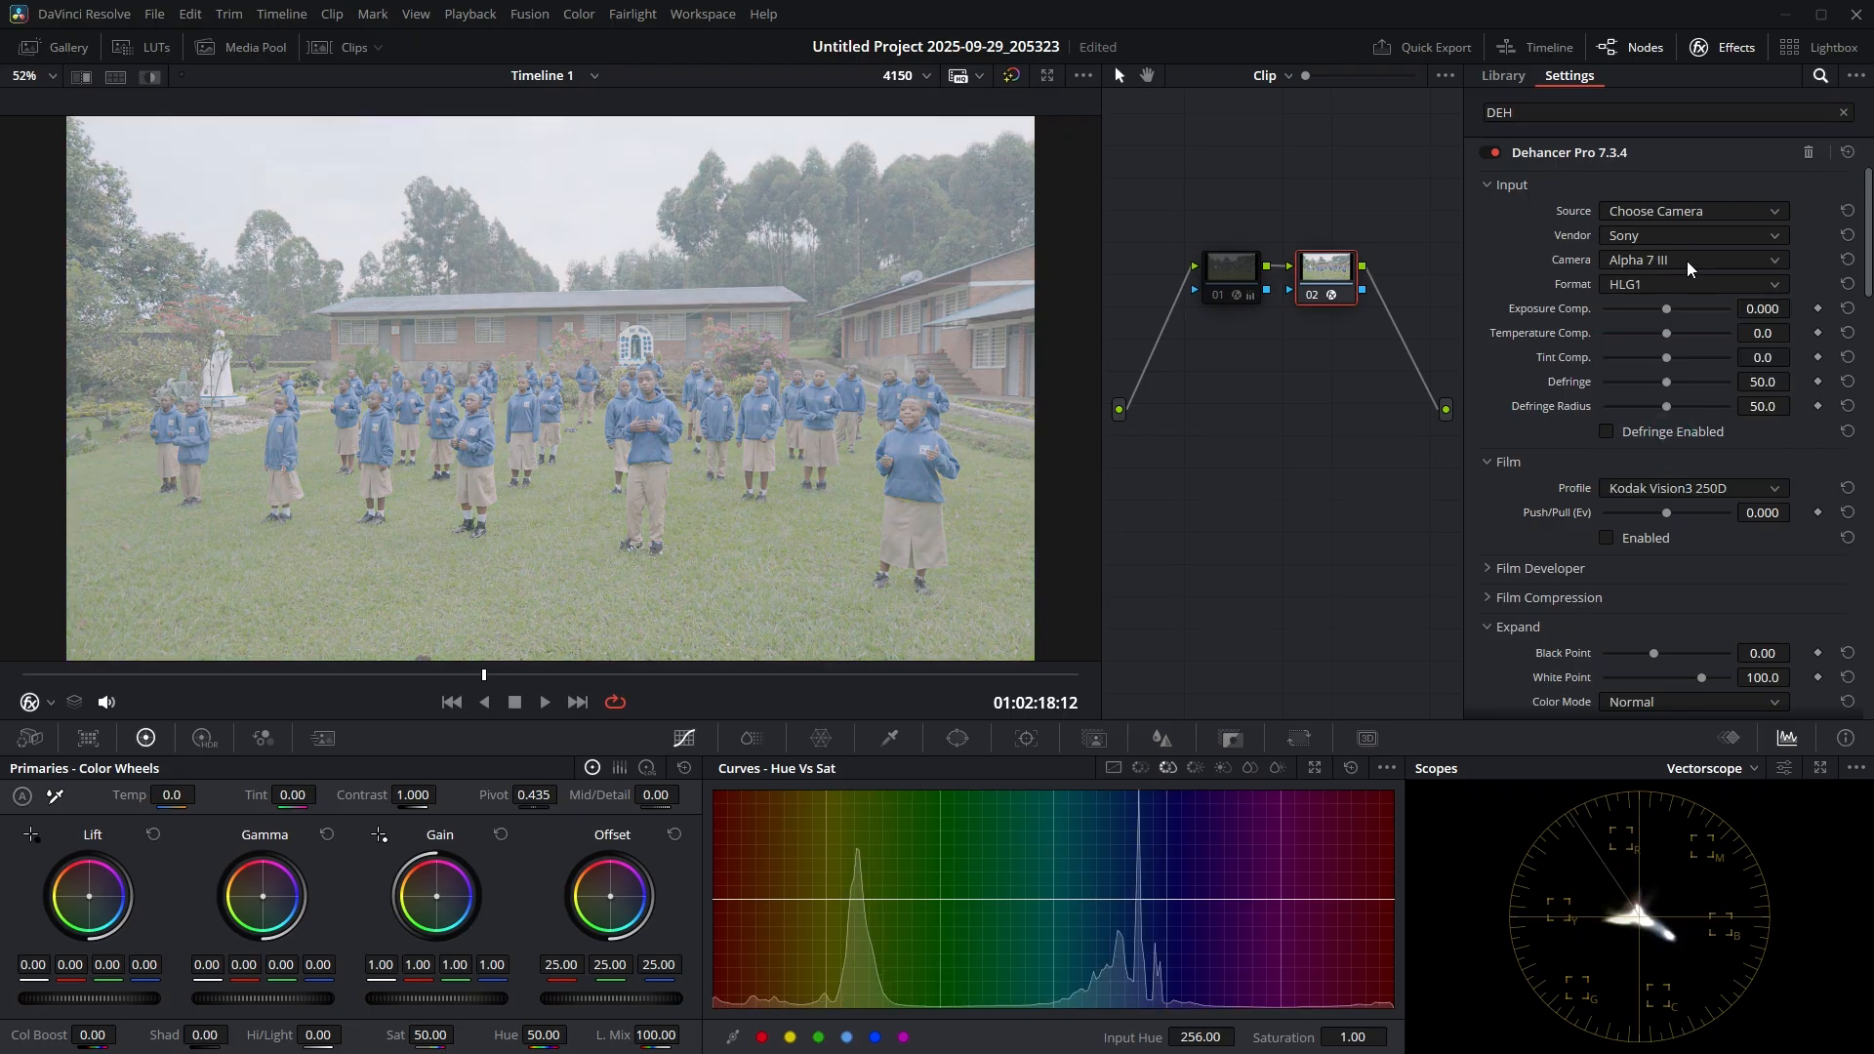
left_click(1687, 260)
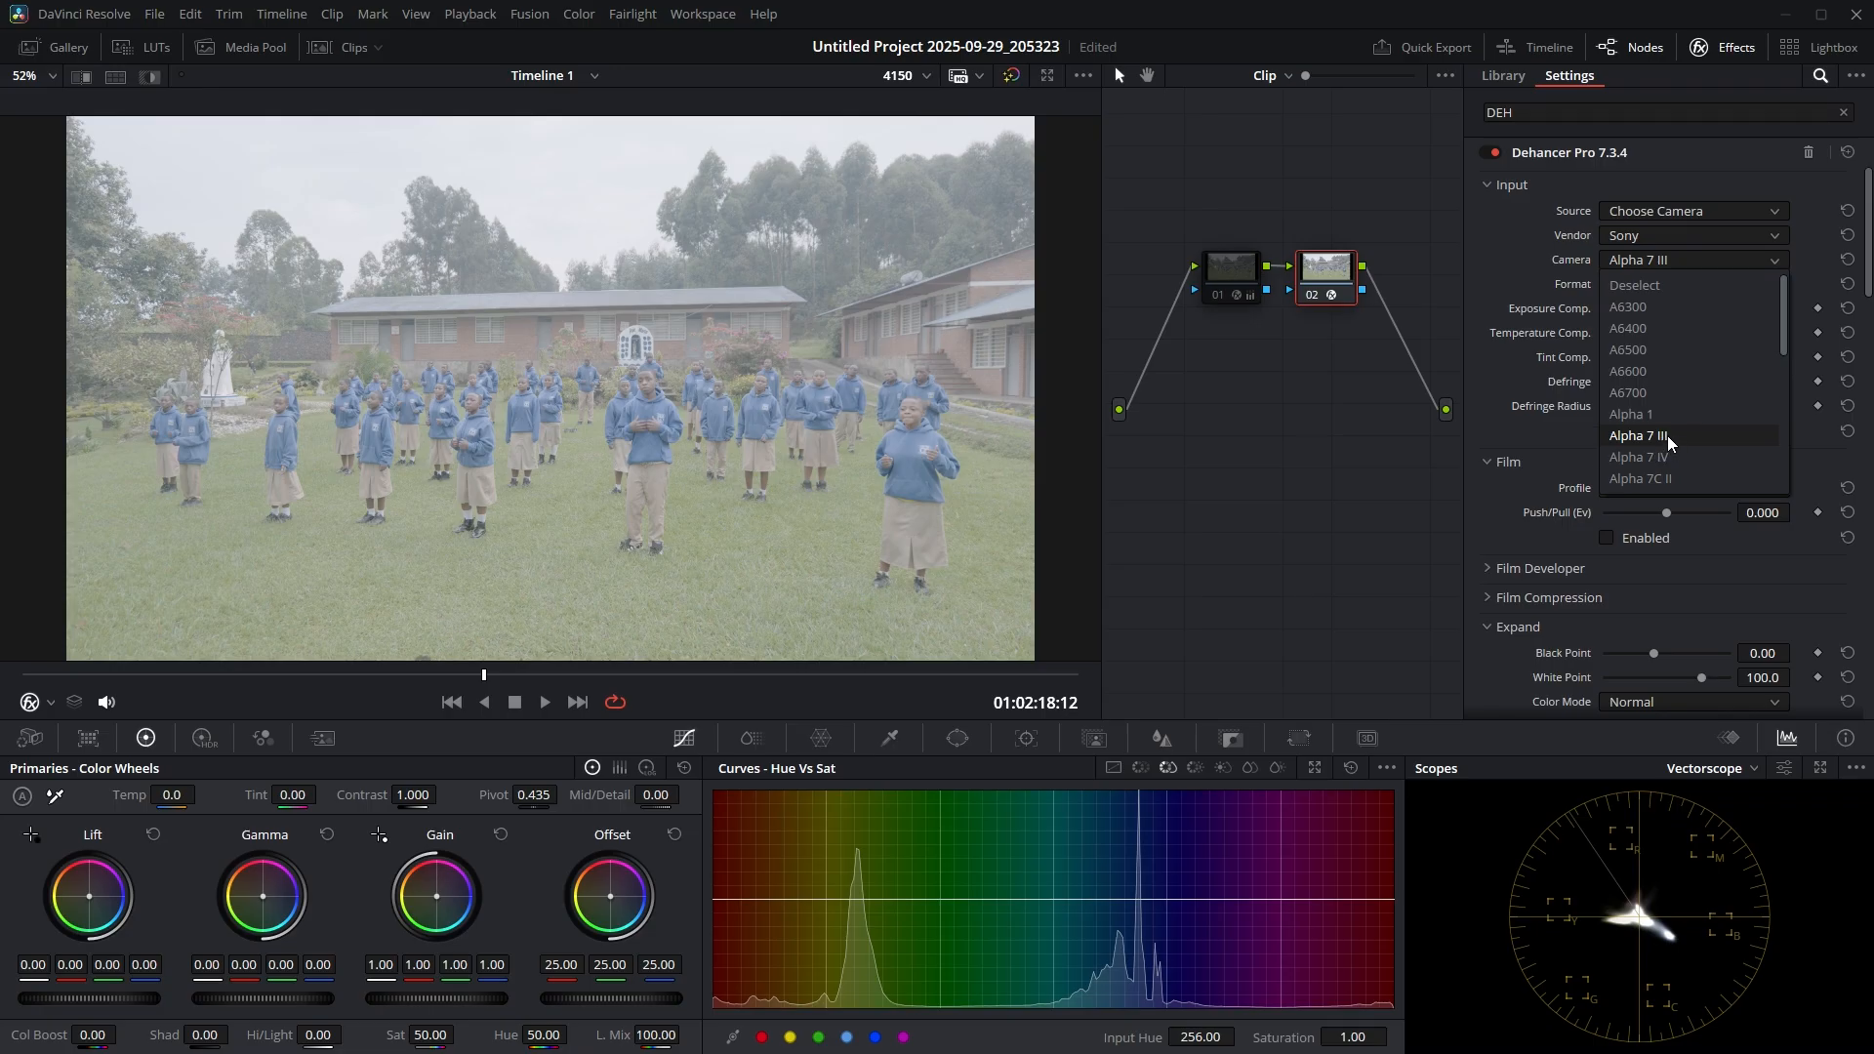
left_click(1668, 436)
left_click(1651, 285)
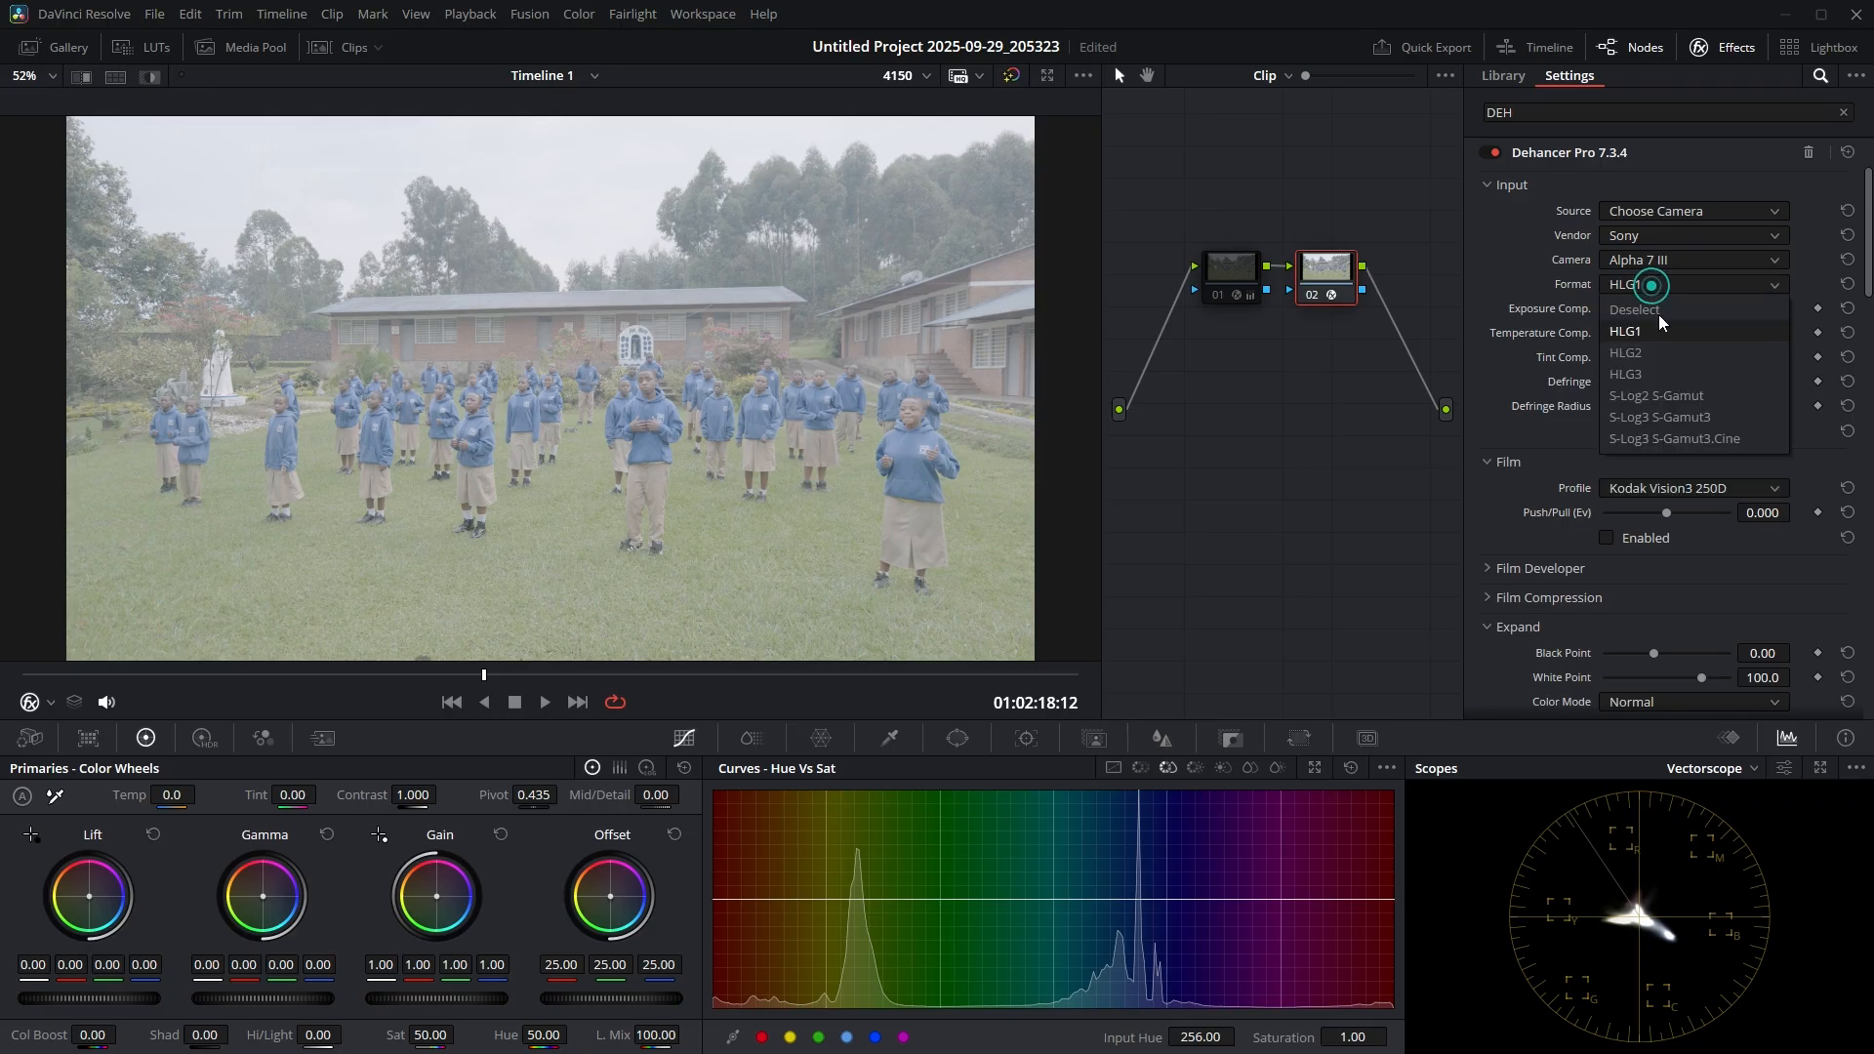
left_click(1685, 438)
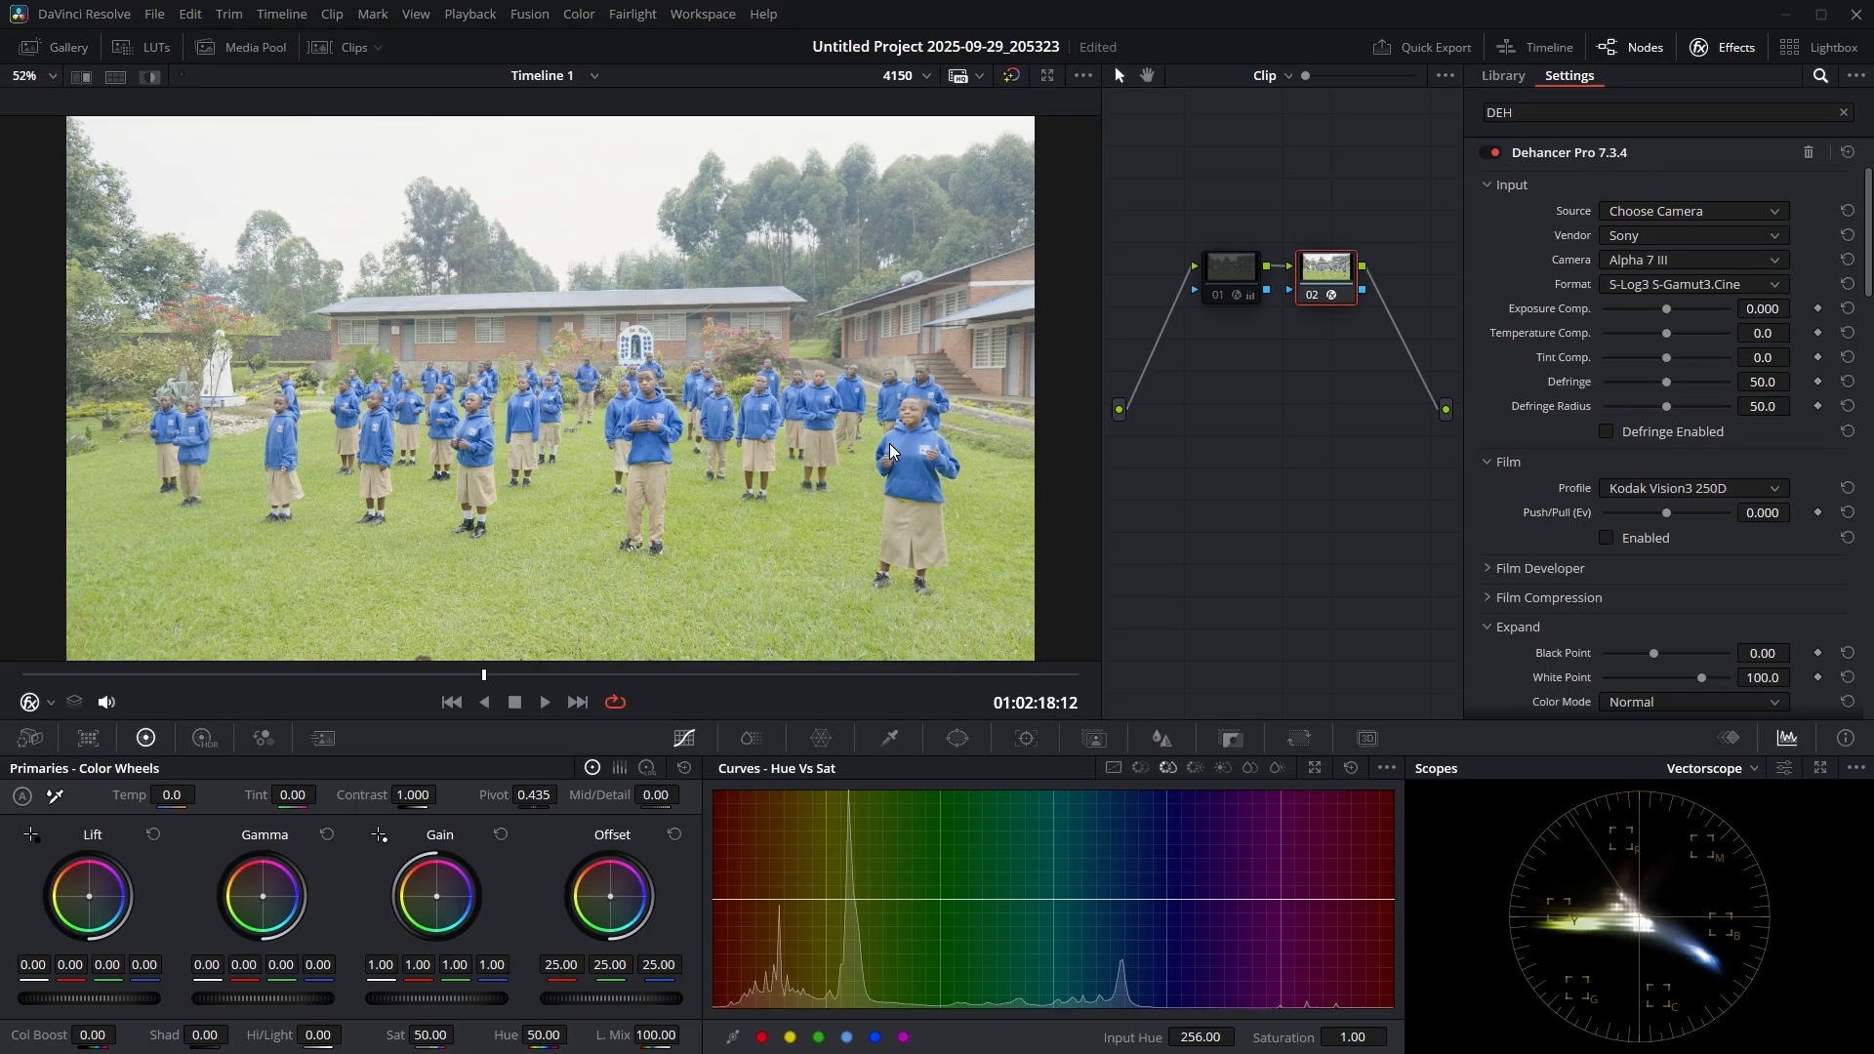
Step: Return Dehancer Pro's input source to Rec.709 and re-enable node 01
left_click(1218, 293)
left_click(1221, 299)
left_click(1679, 210)
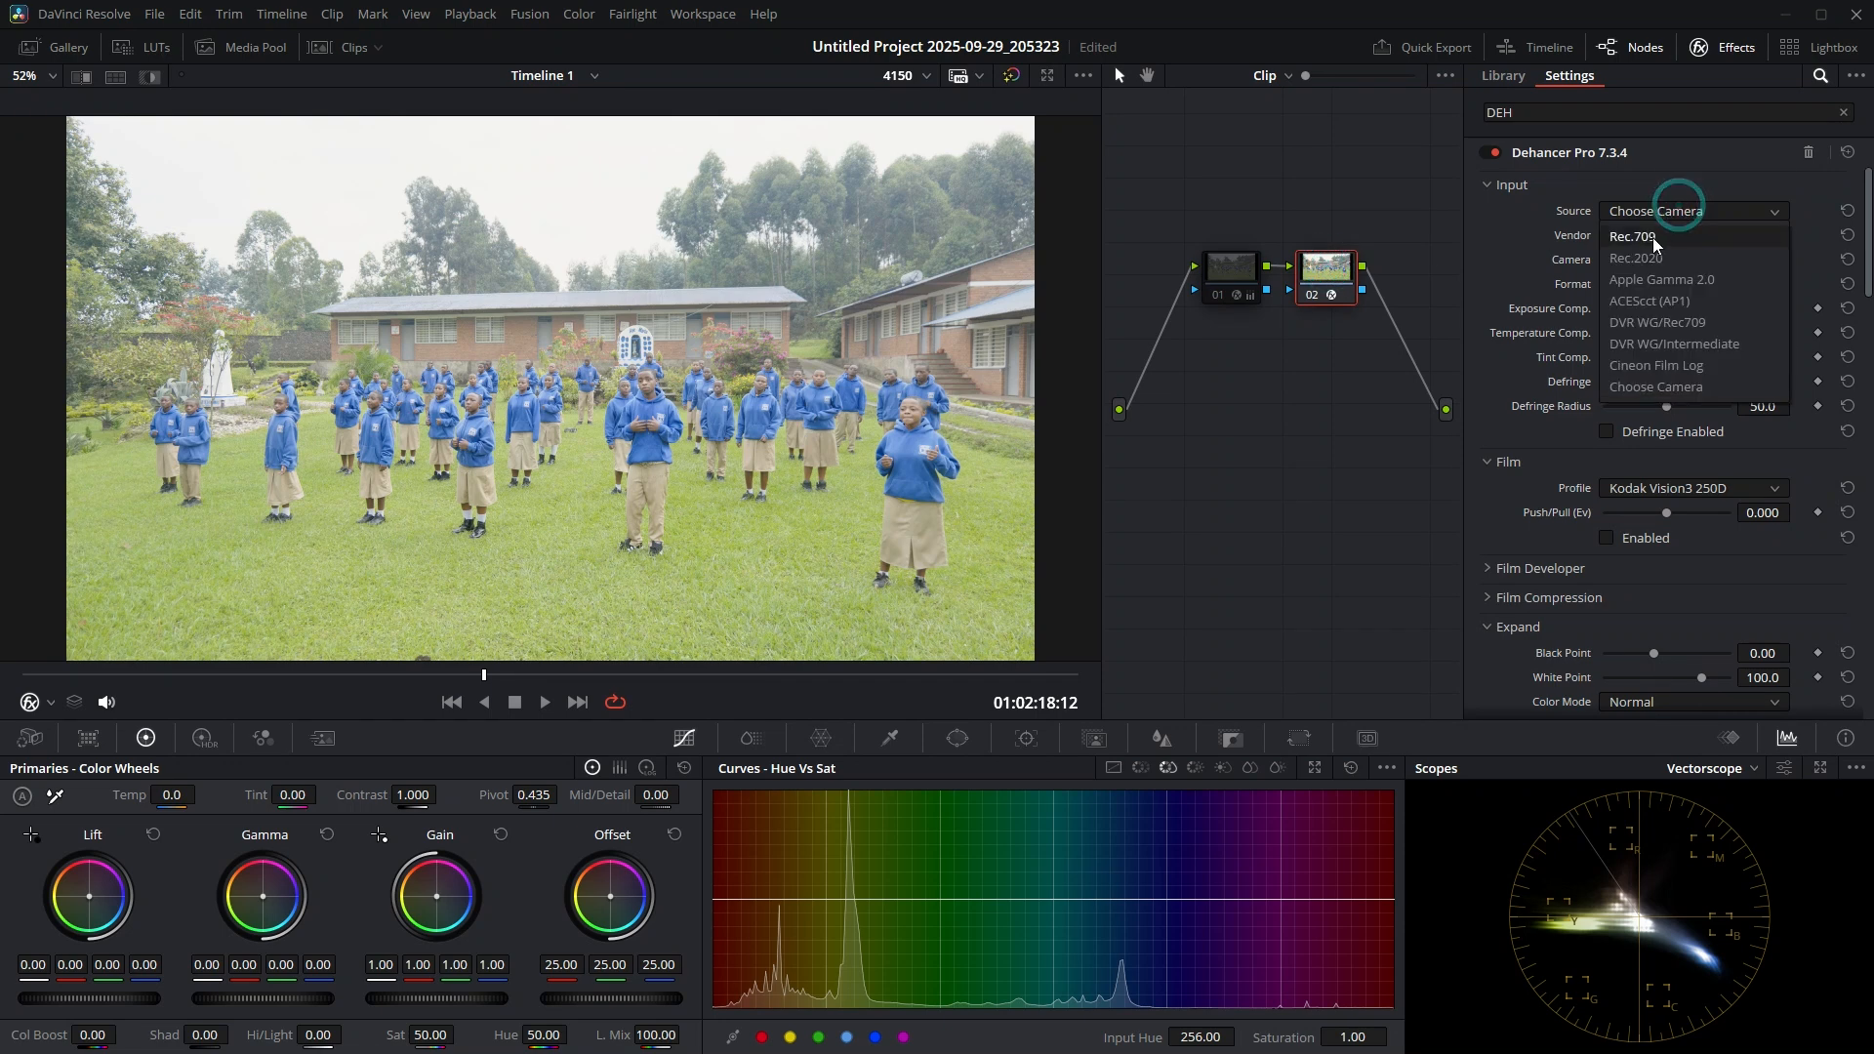
left_click(1679, 237)
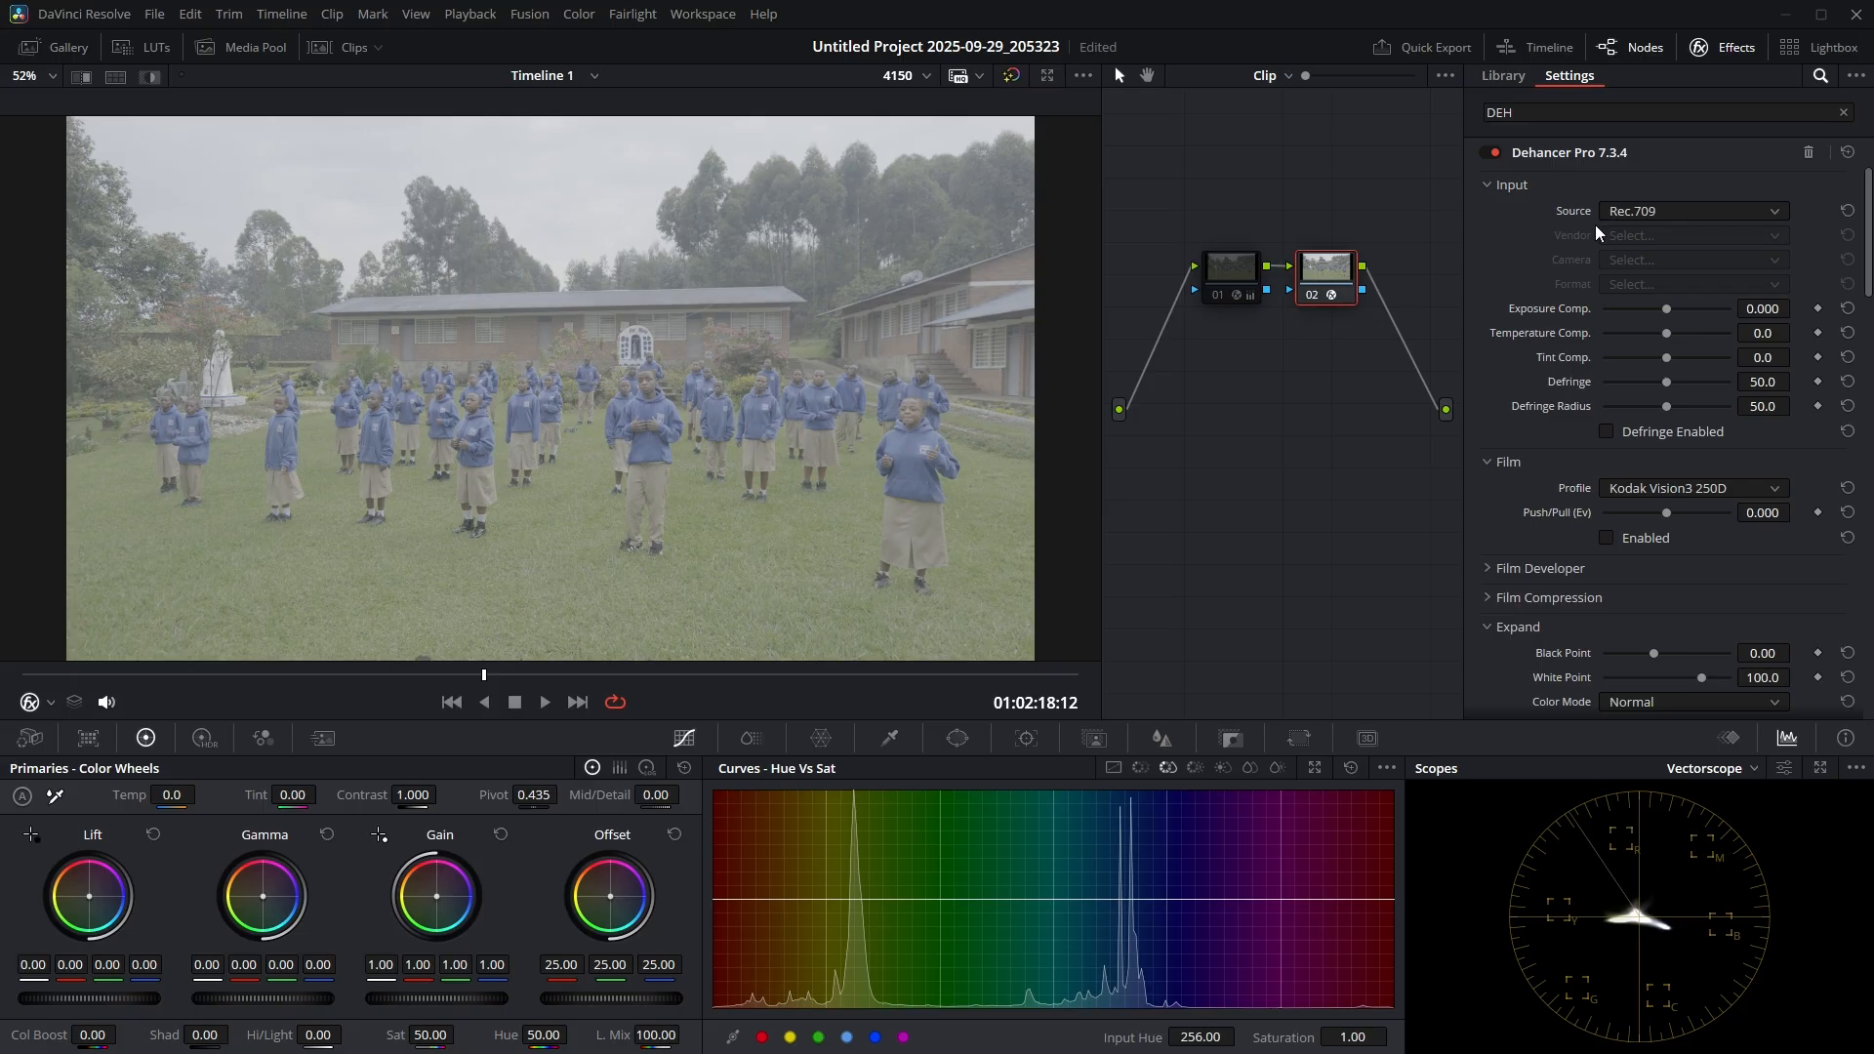
left_click(1220, 294)
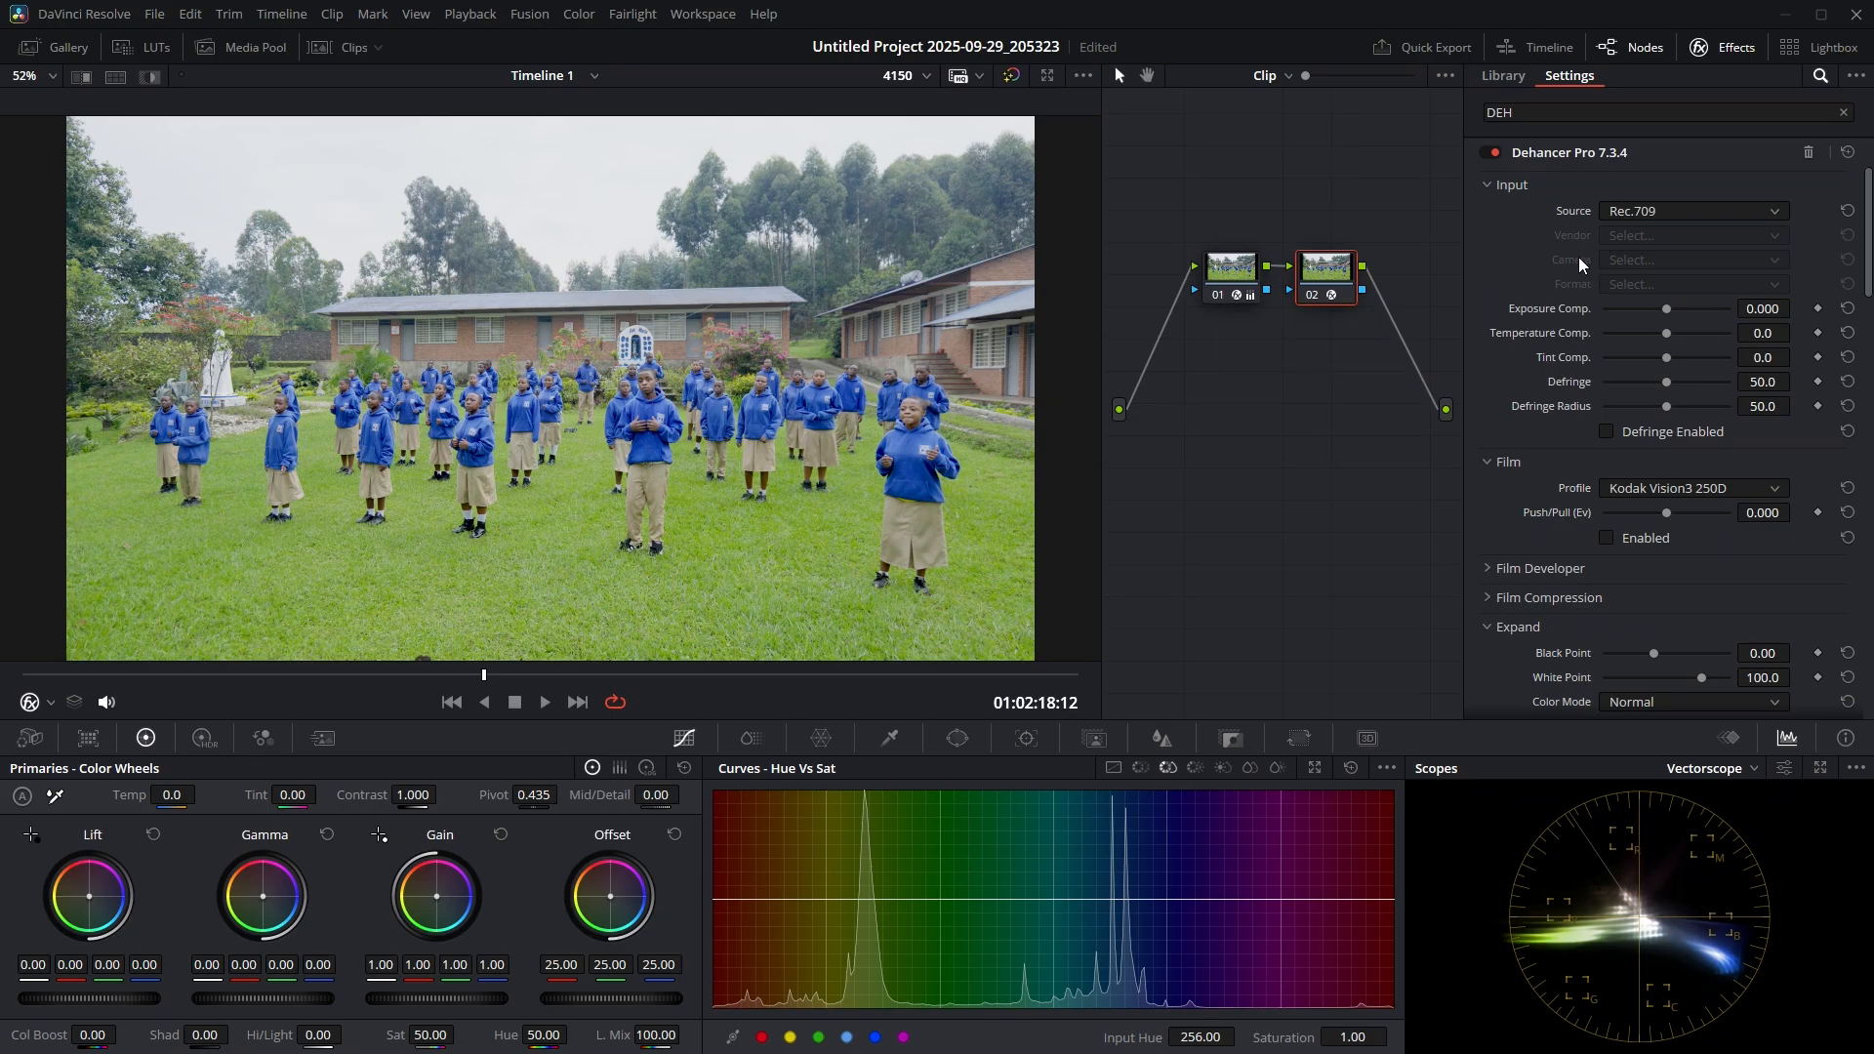
Step: Set Dehancer Pro's Exposure Comp. to 0.023 and Temperature Comp. to -2.3, and go to the closer shot at 01:02:59:08
left_click_drag(1665, 312, 1666, 330)
left_click(563, 676)
left_click_drag(590, 680, 635, 681)
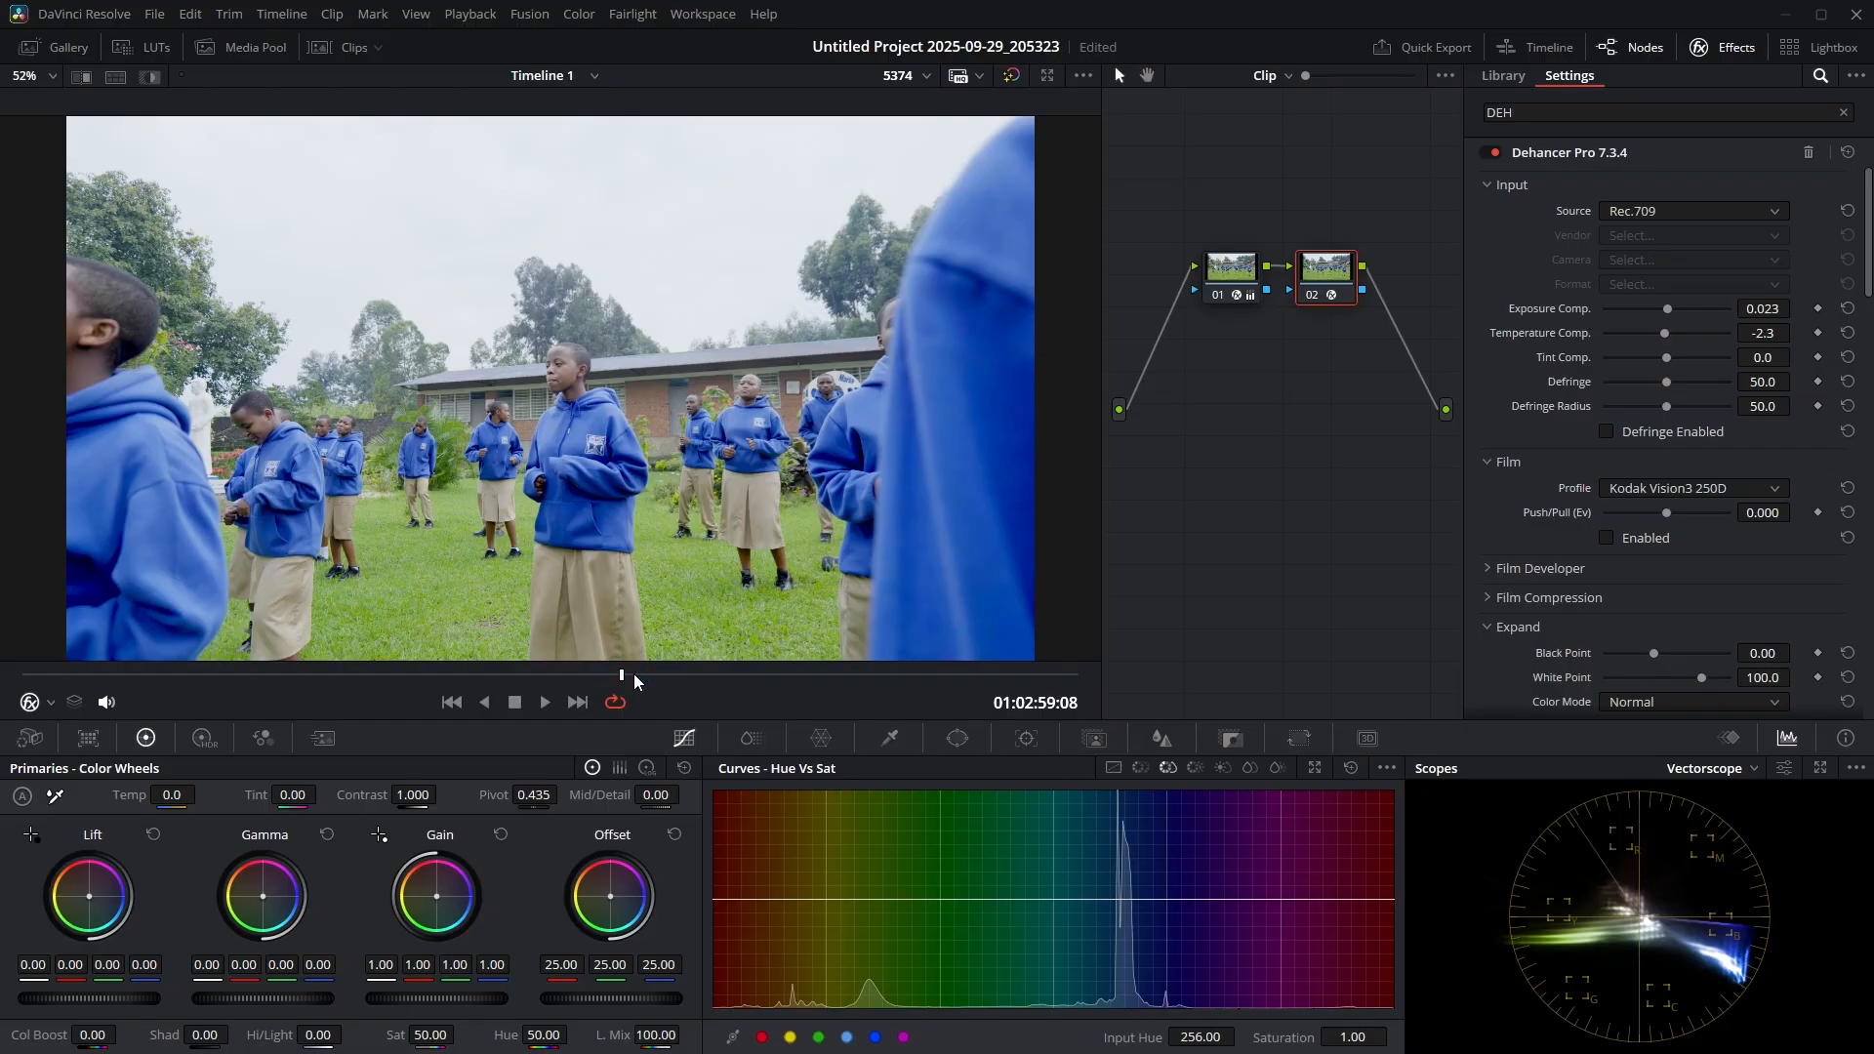
Step: Enable Dehancer Pro's Film tool and try the Kodak Portra 800 and Kodak Ultramax 400 profiles
left_click(1531, 187)
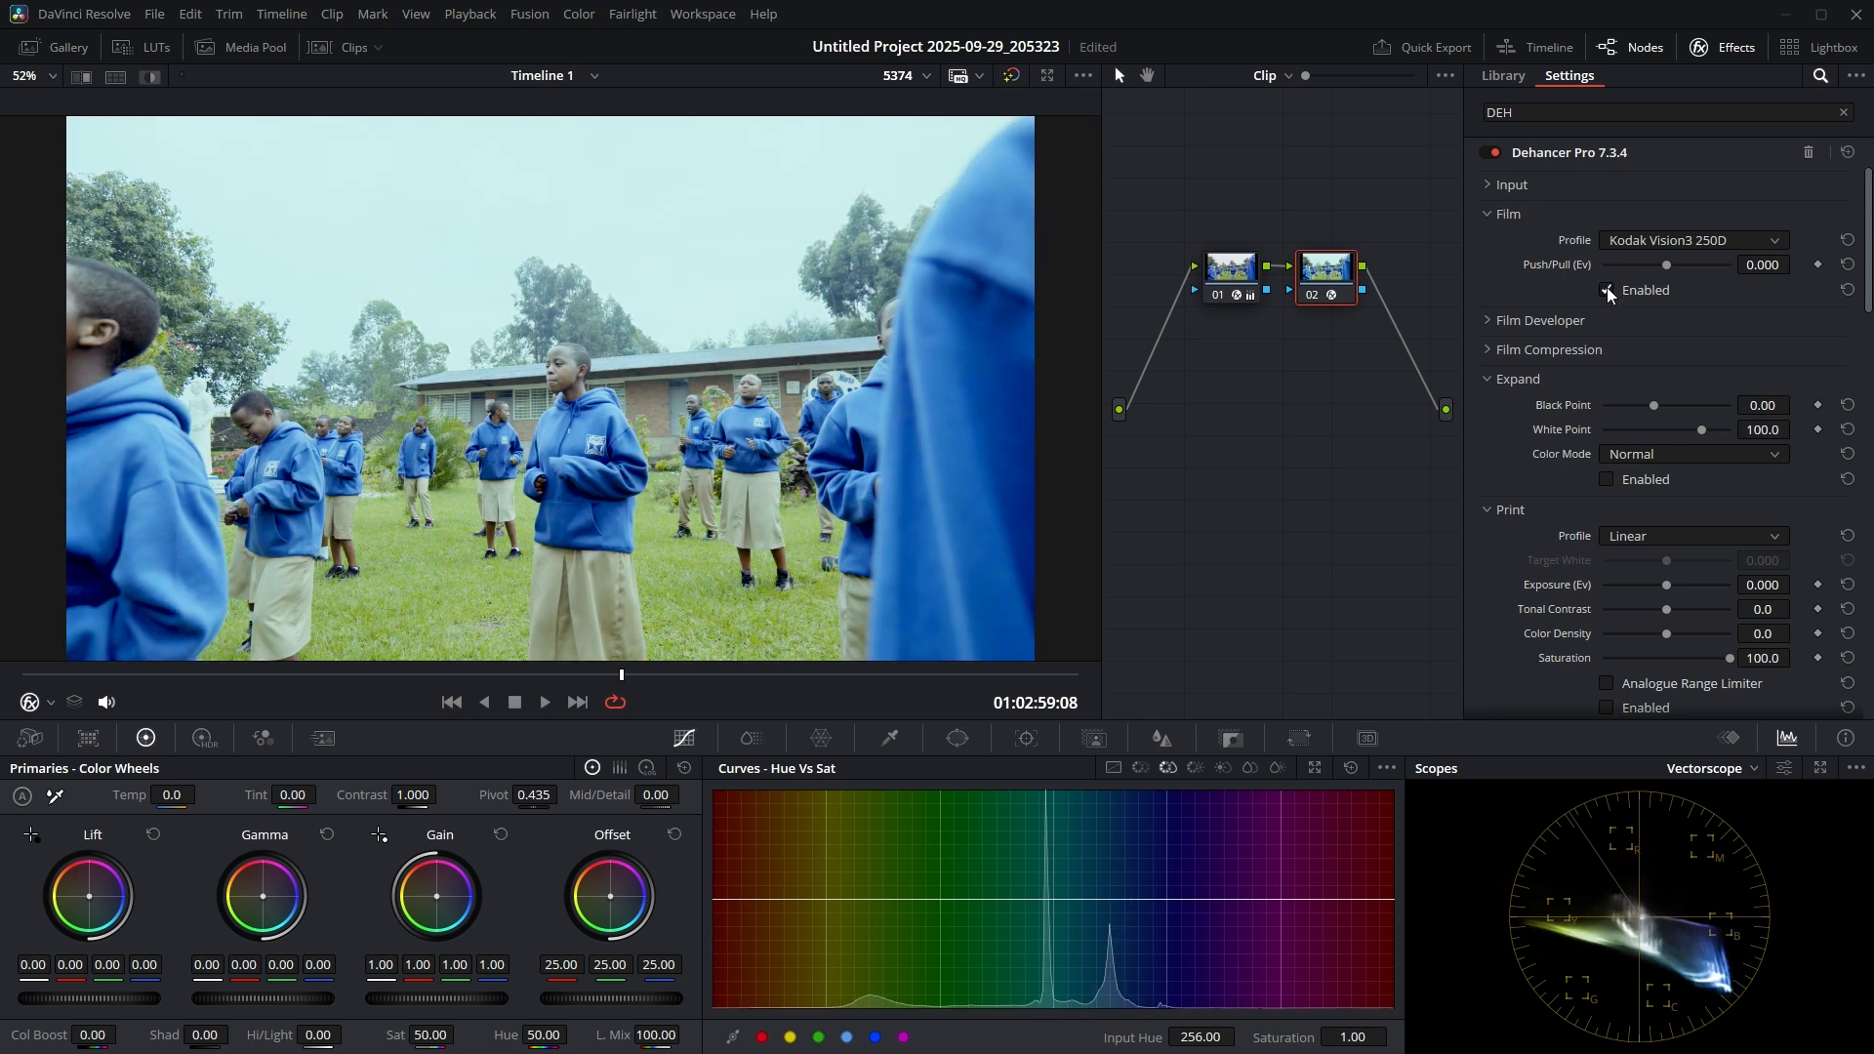
left_click(1662, 237)
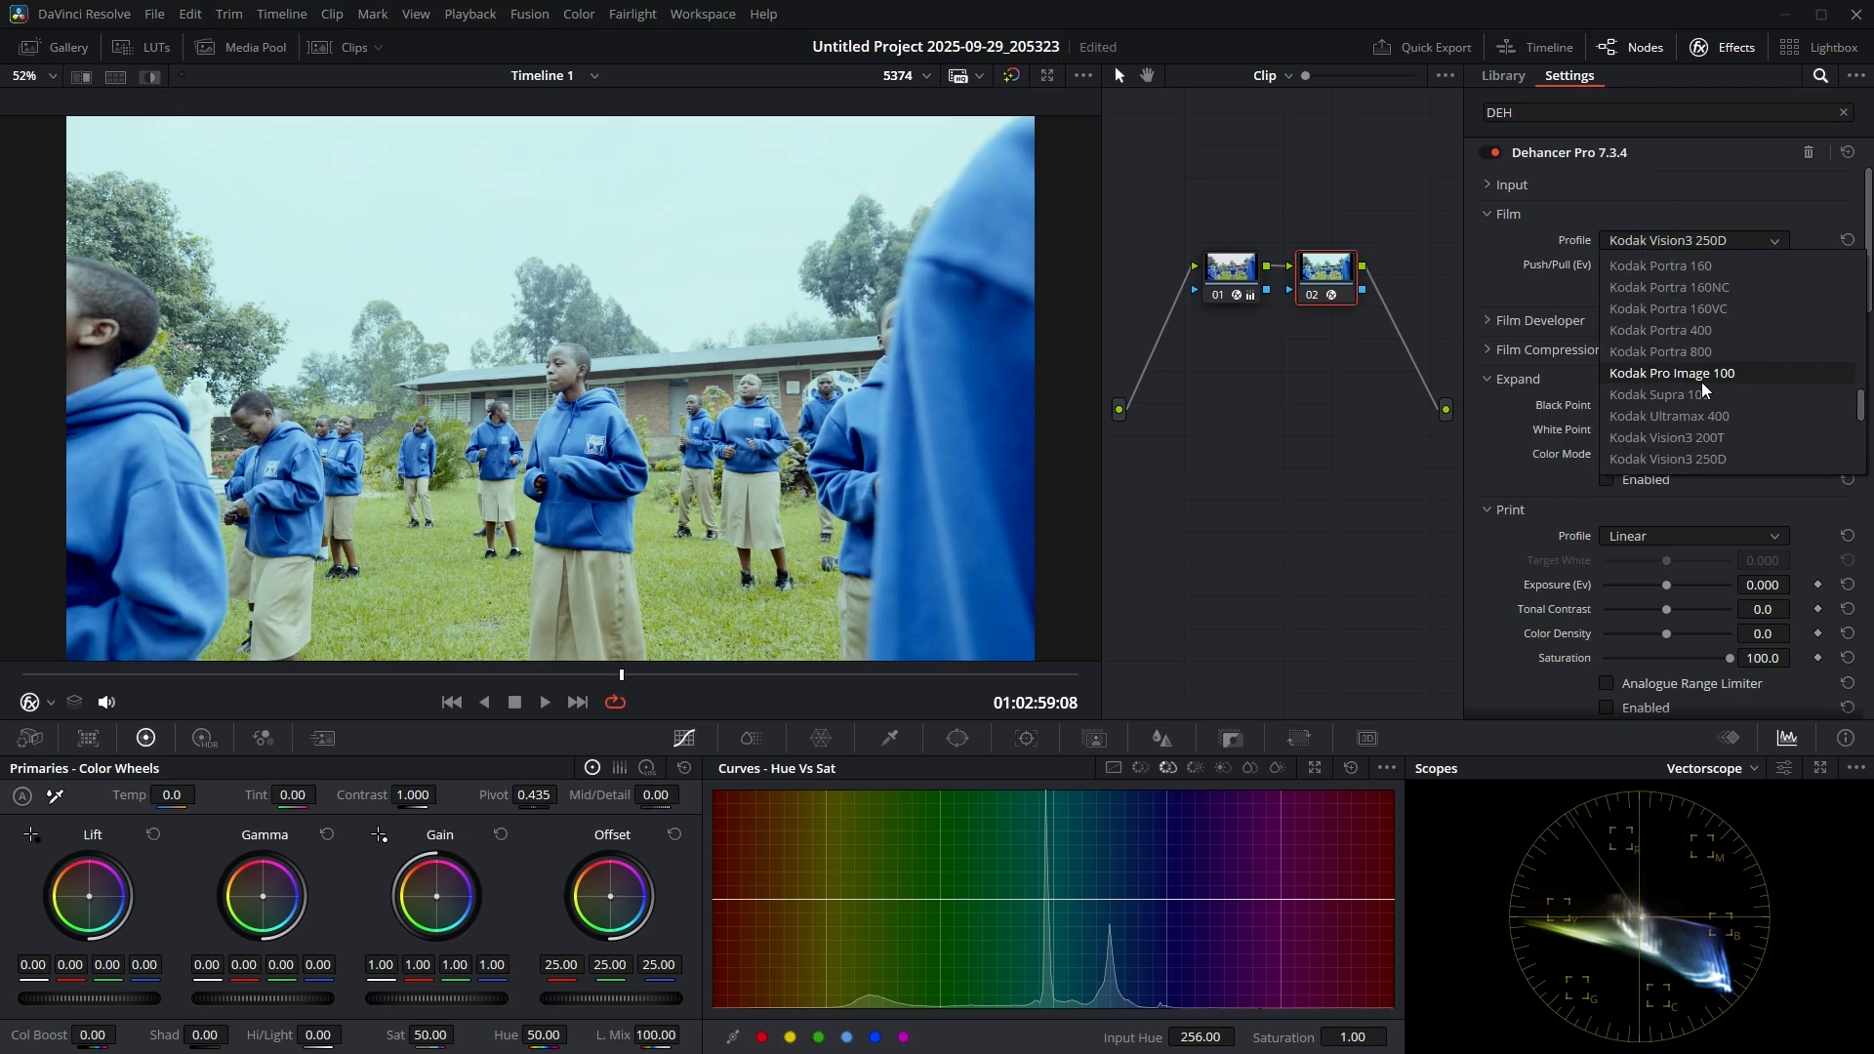
left_click(1682, 356)
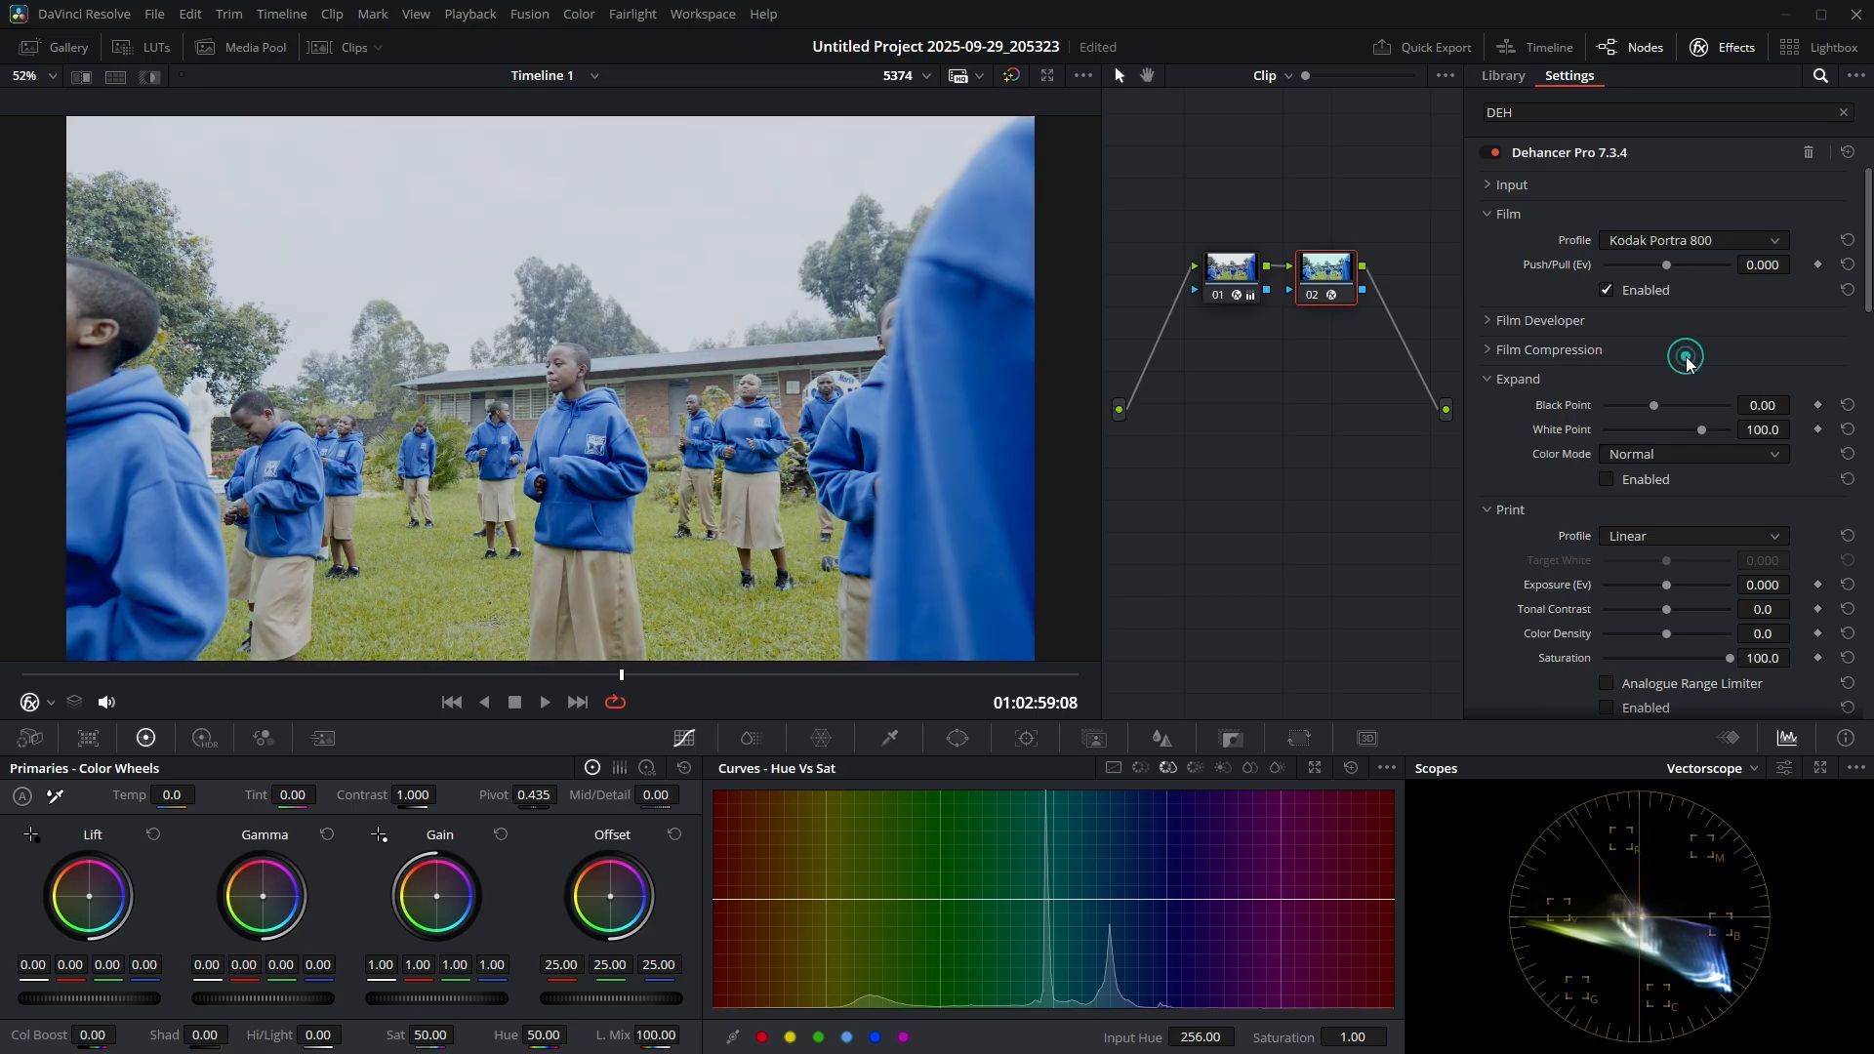
left_click(1685, 244)
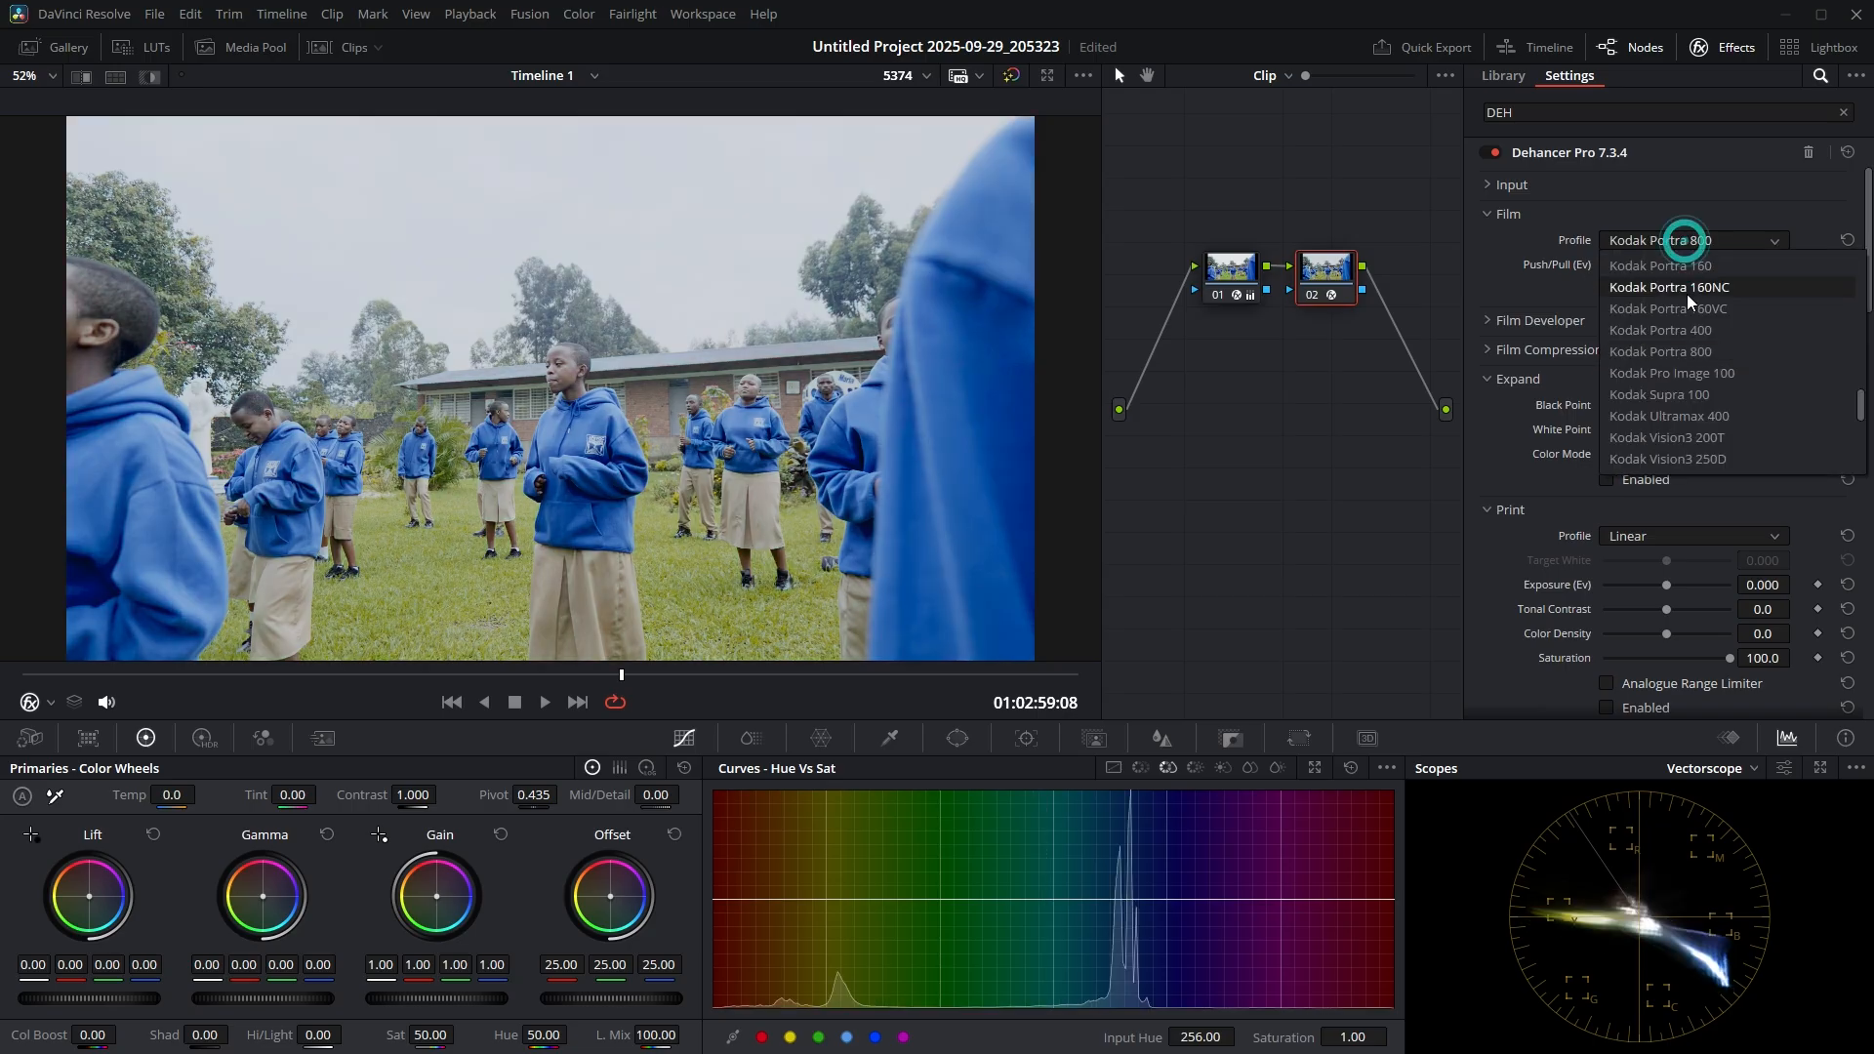
left_click(1694, 417)
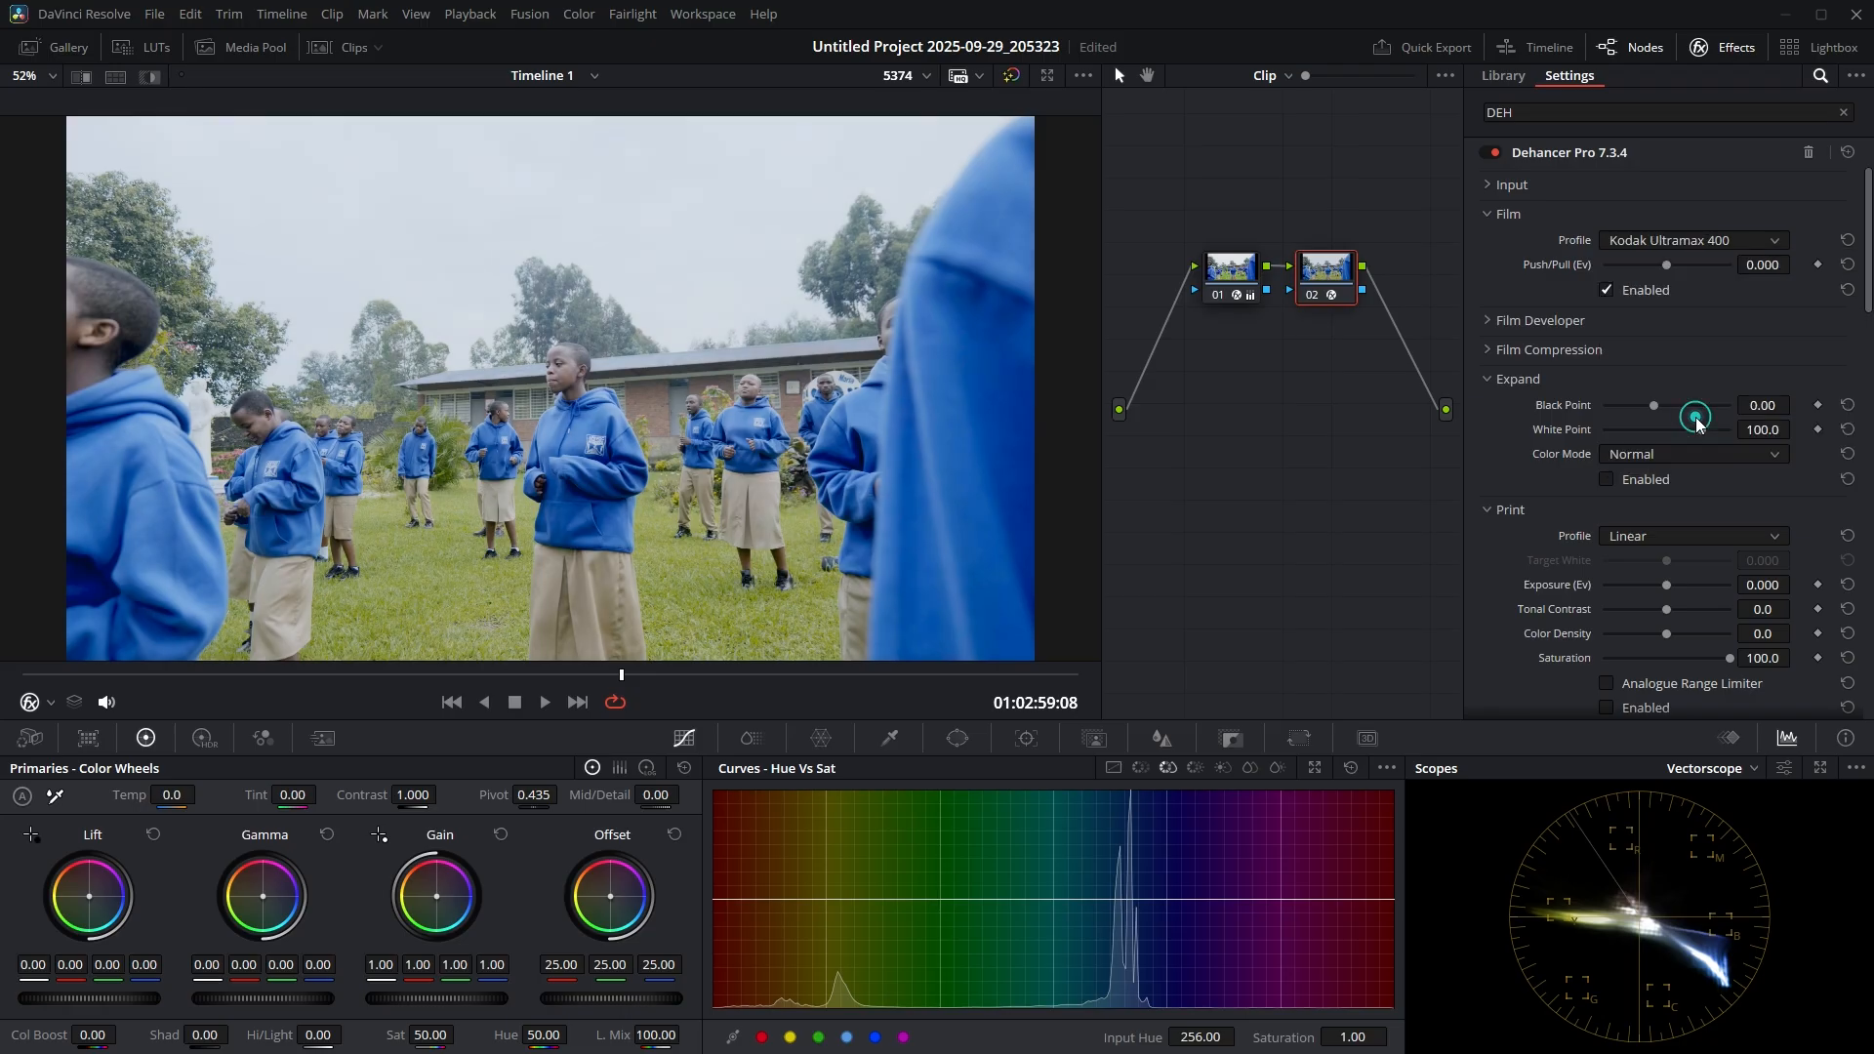
Step: Try the Kodak Ektar 100 and Kodak Portra 160NC film profiles on the shot
left_click(1711, 238)
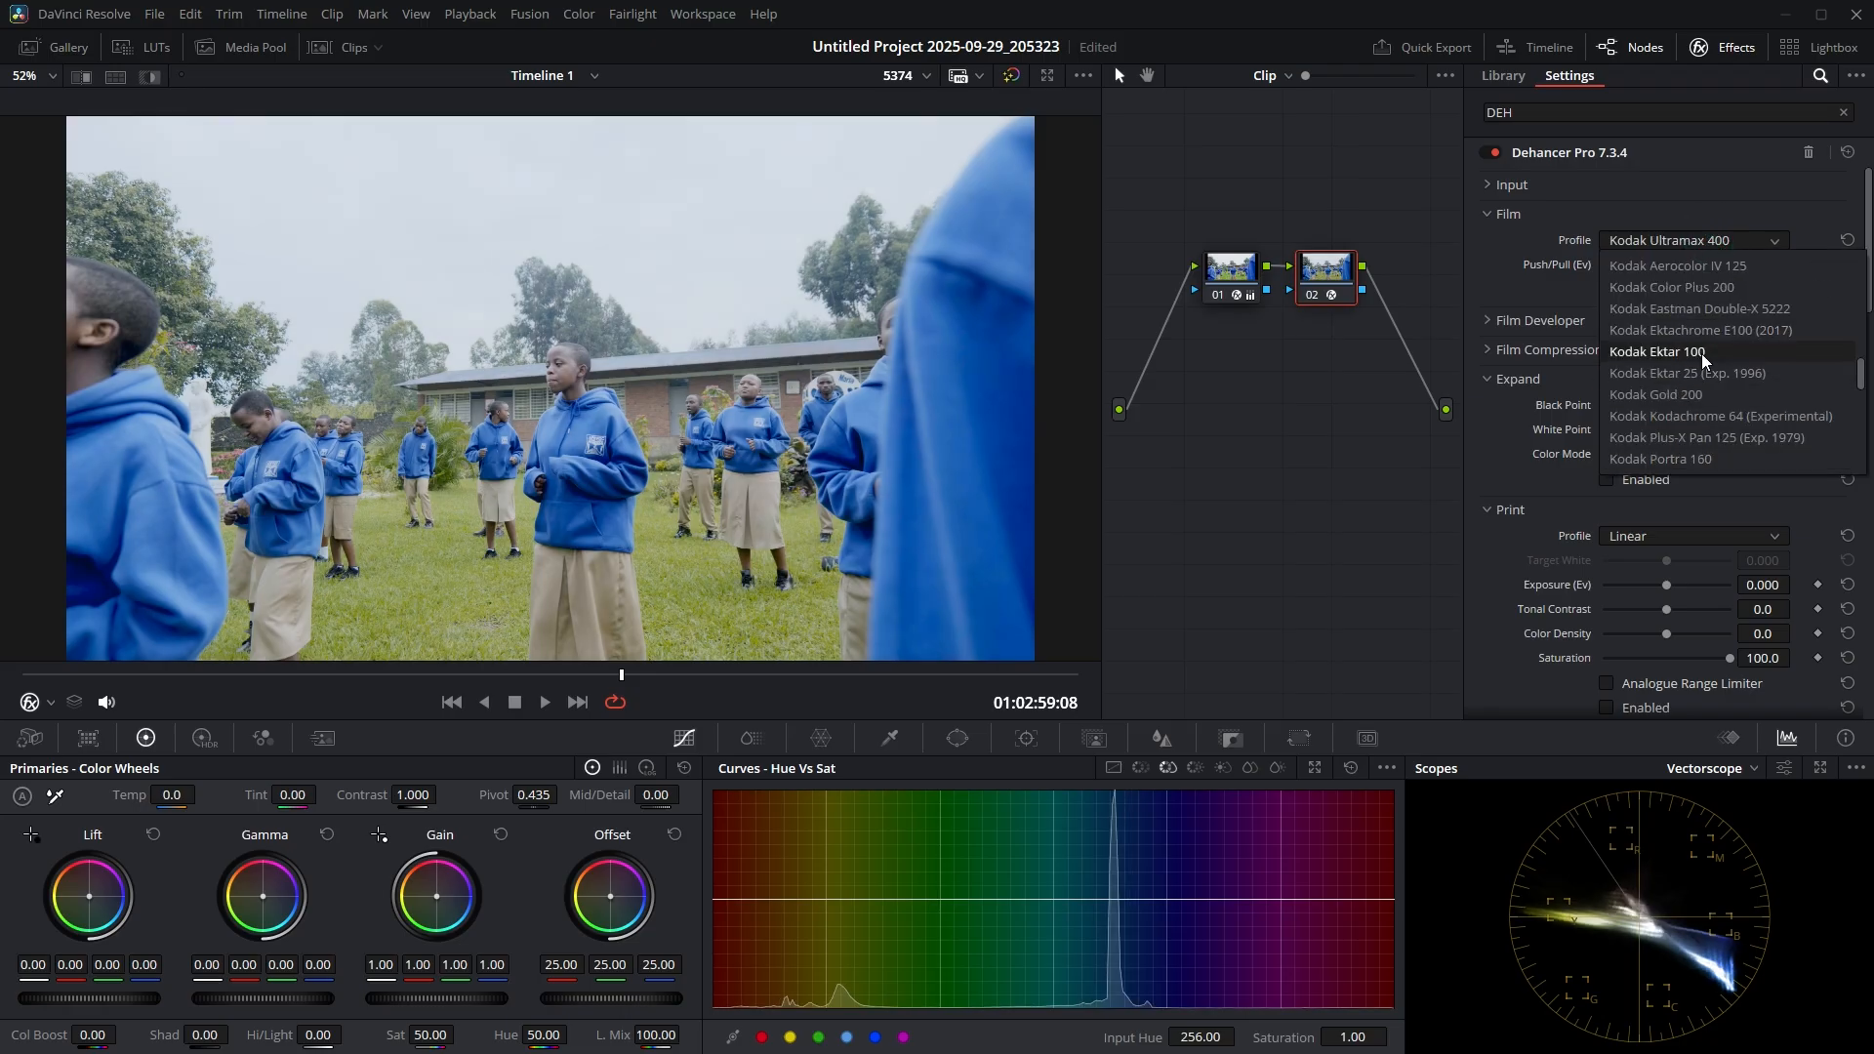
left_click(1702, 352)
left_click(1706, 240)
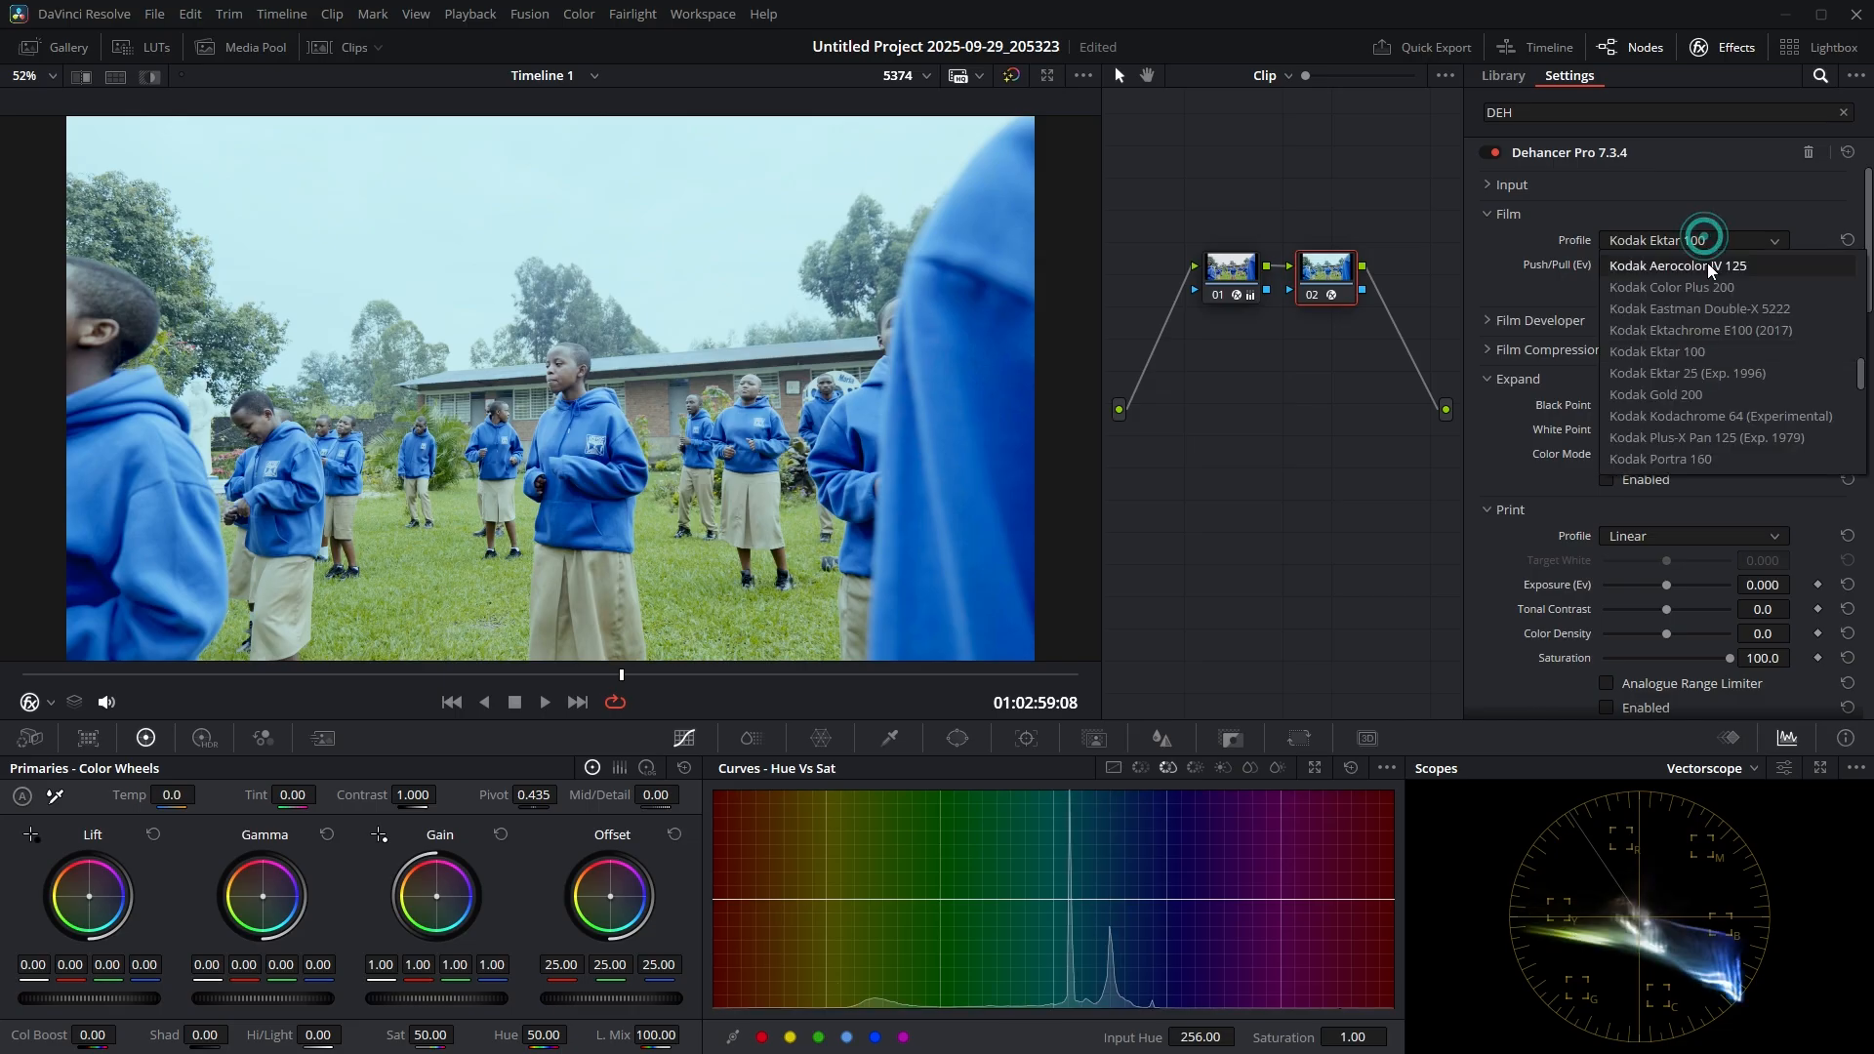
scroll(1714, 341, "down", 5)
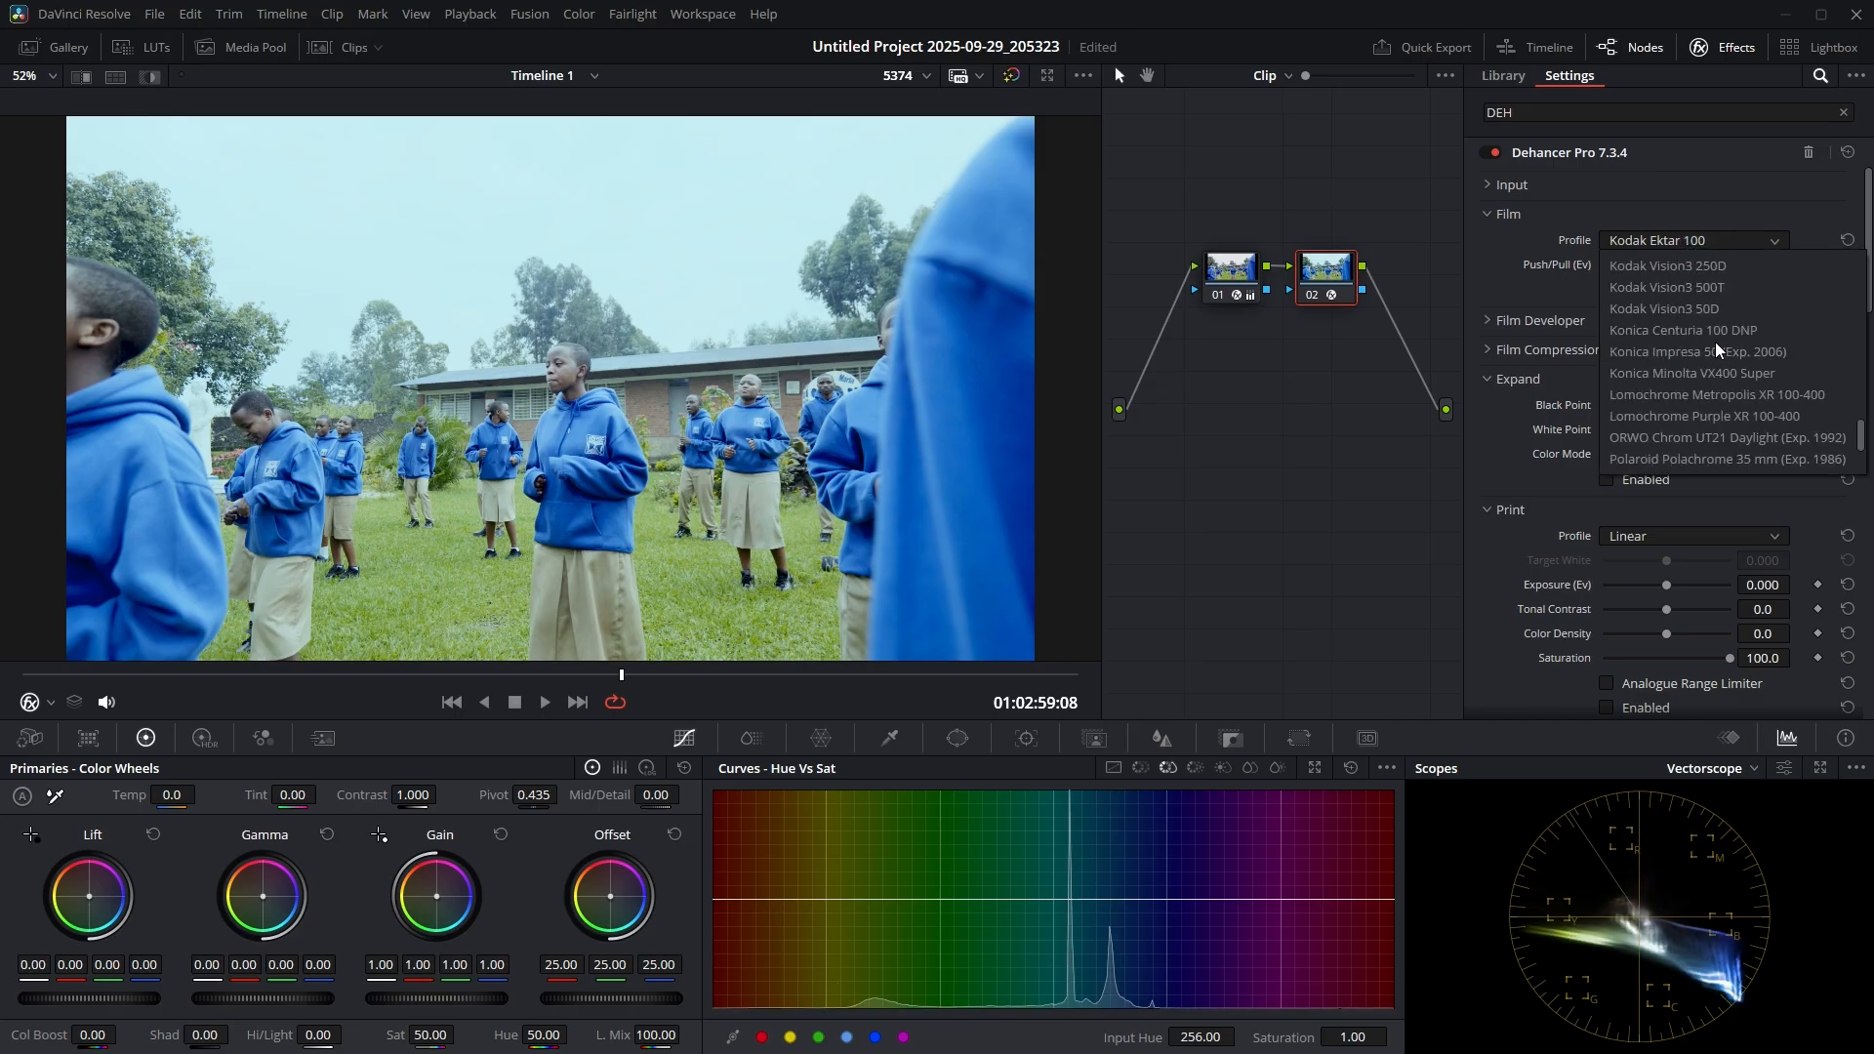
scroll(1714, 335, "up", 3)
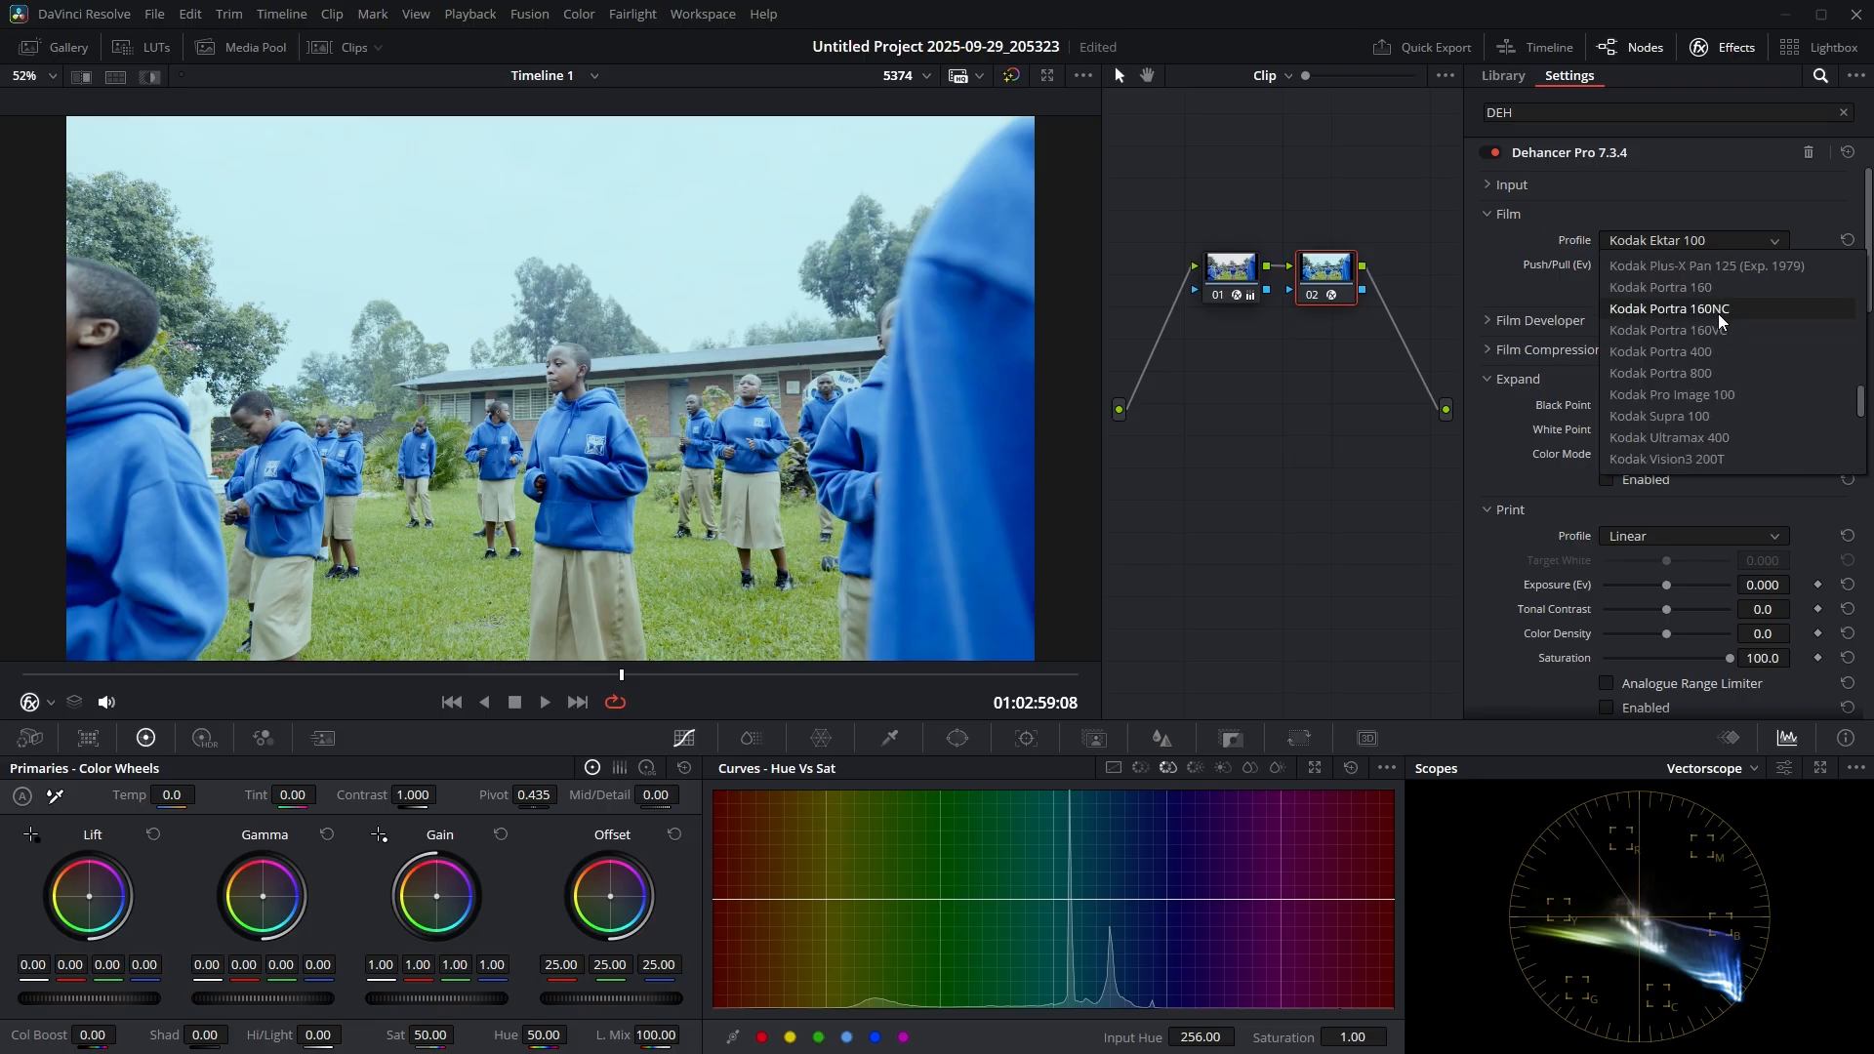
left_click(1718, 311)
Step: Set the film profile to Kodak Color Plus 200 and compare the shot with the Film tool off and on
left_click(1706, 237)
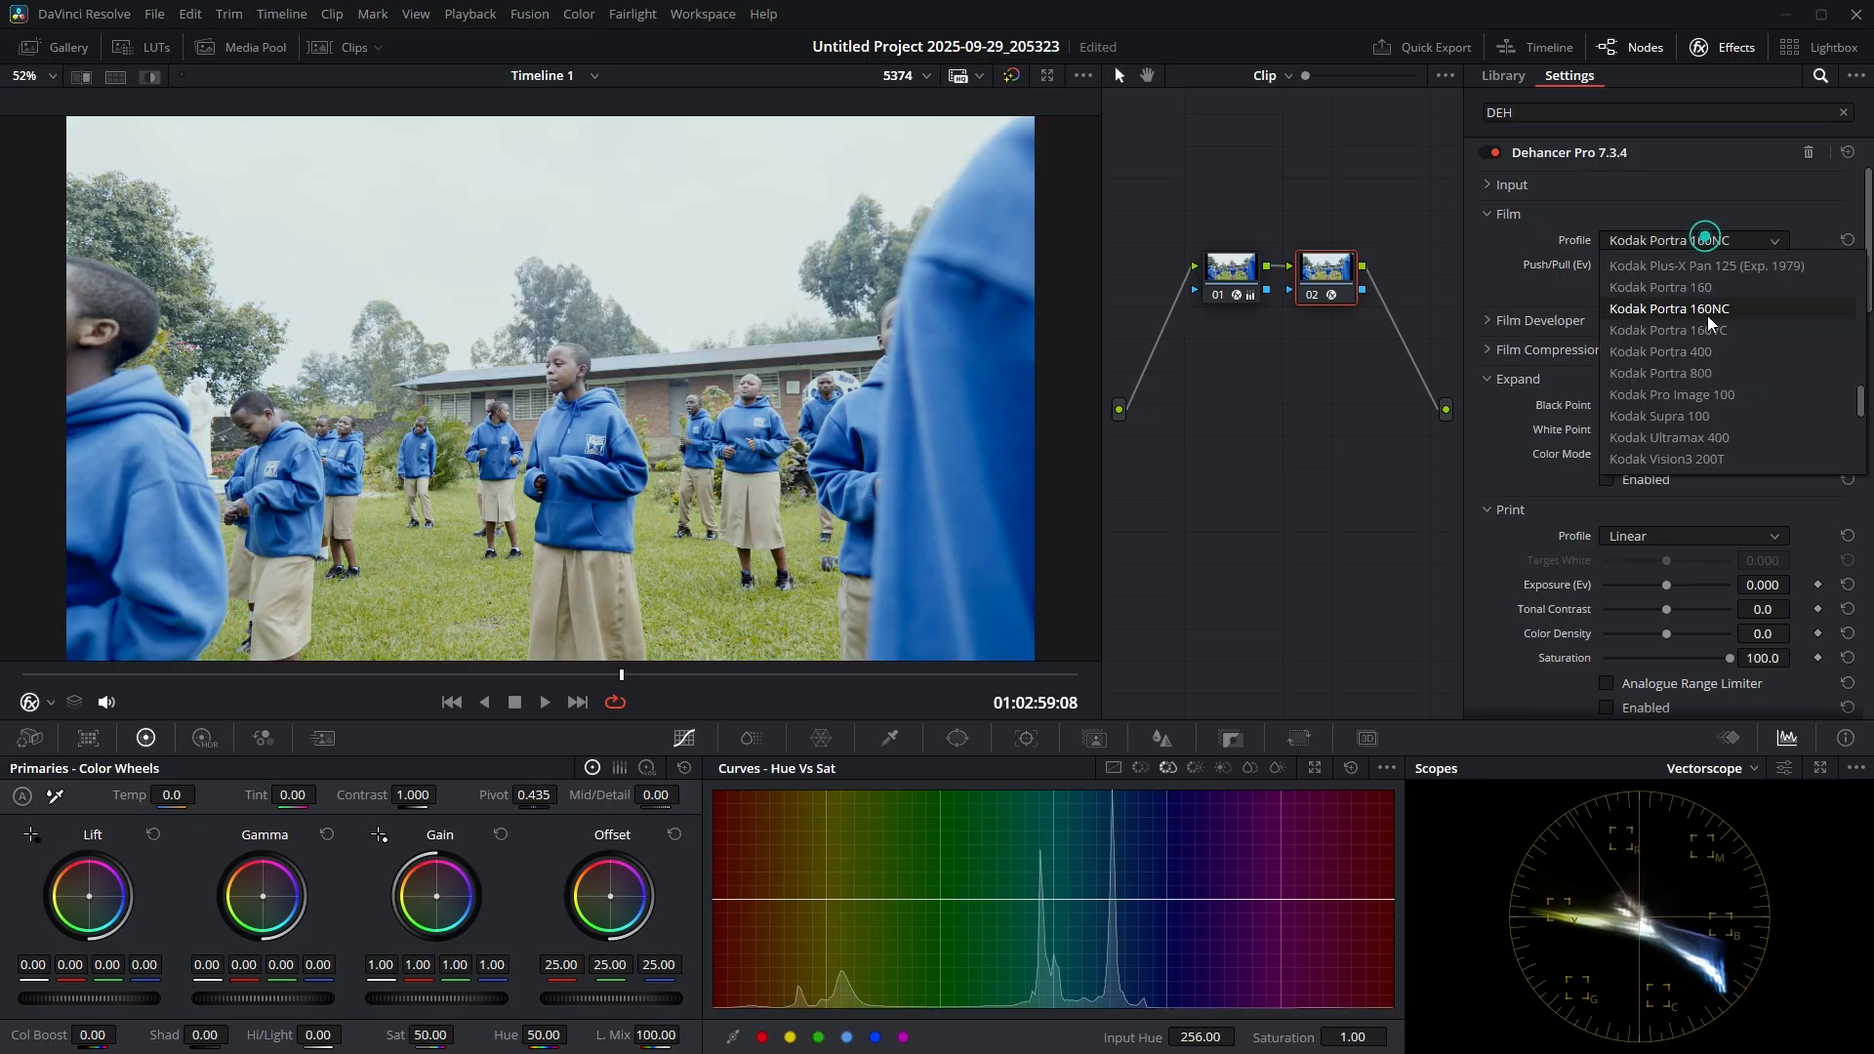
left_click(1708, 316)
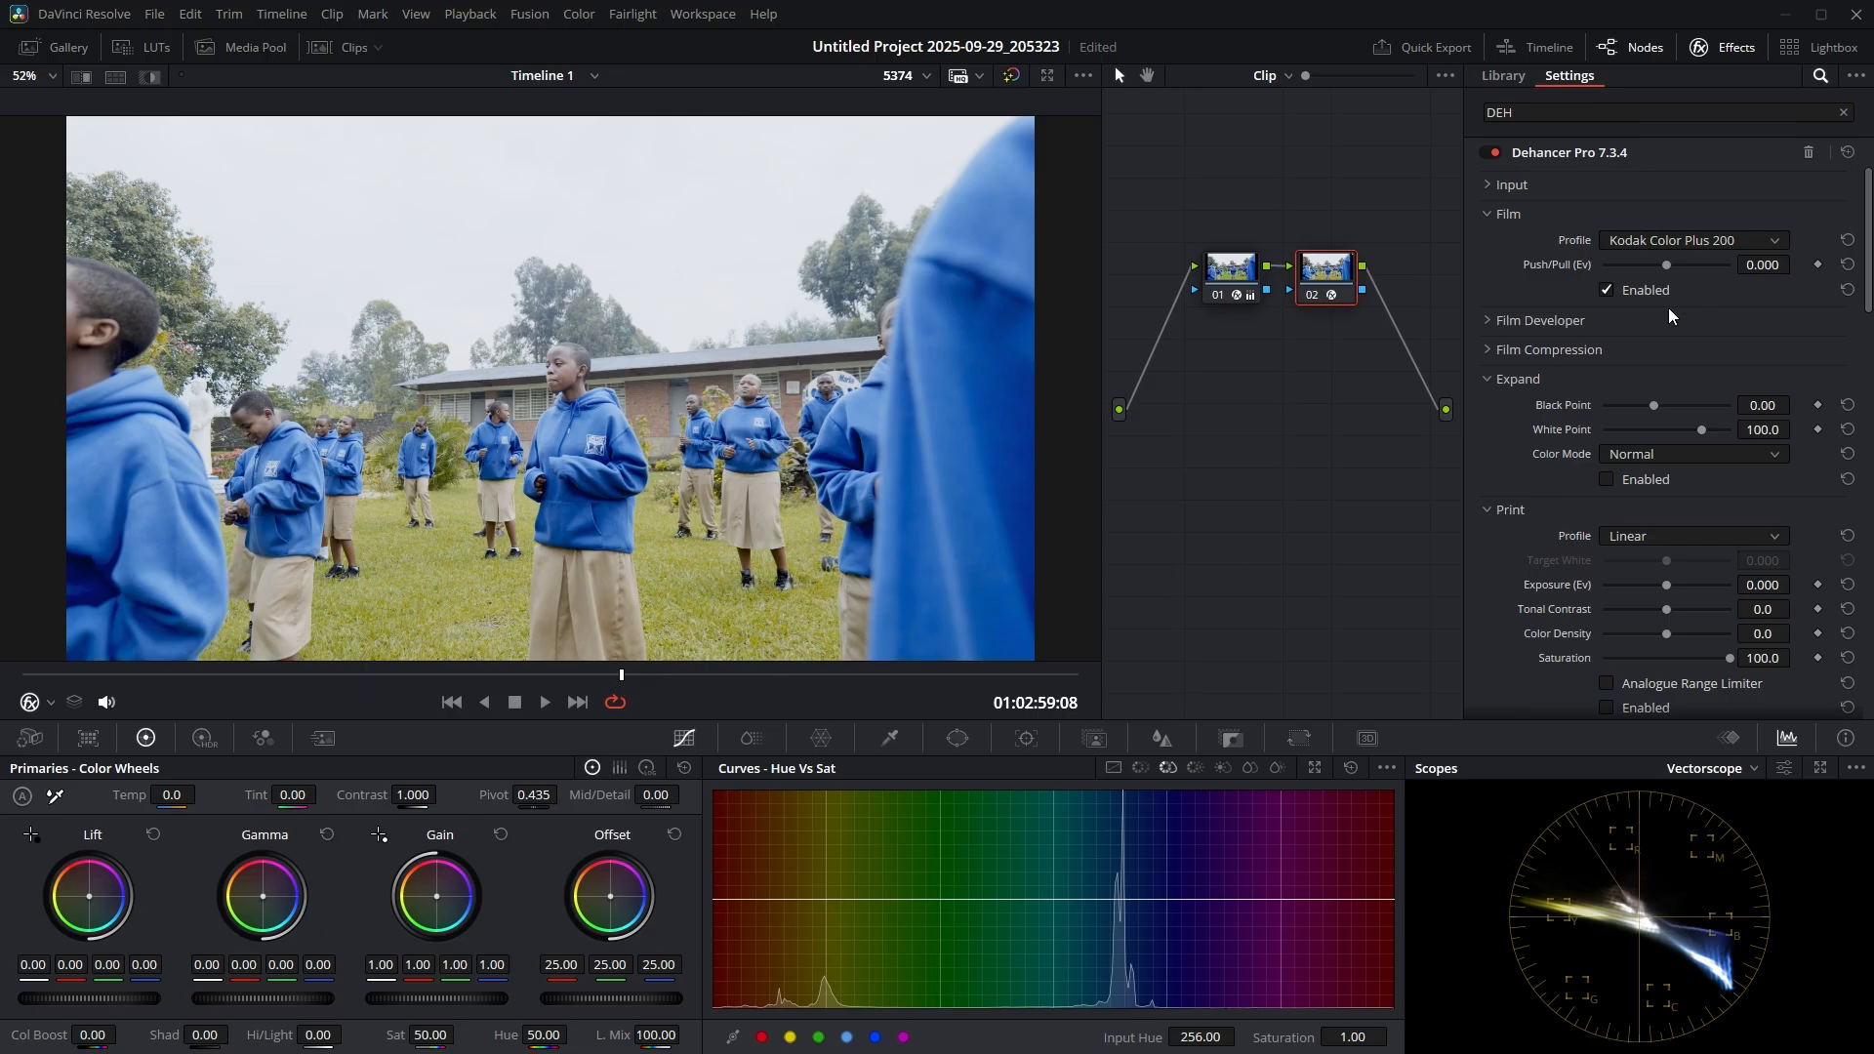
left_click(1611, 290)
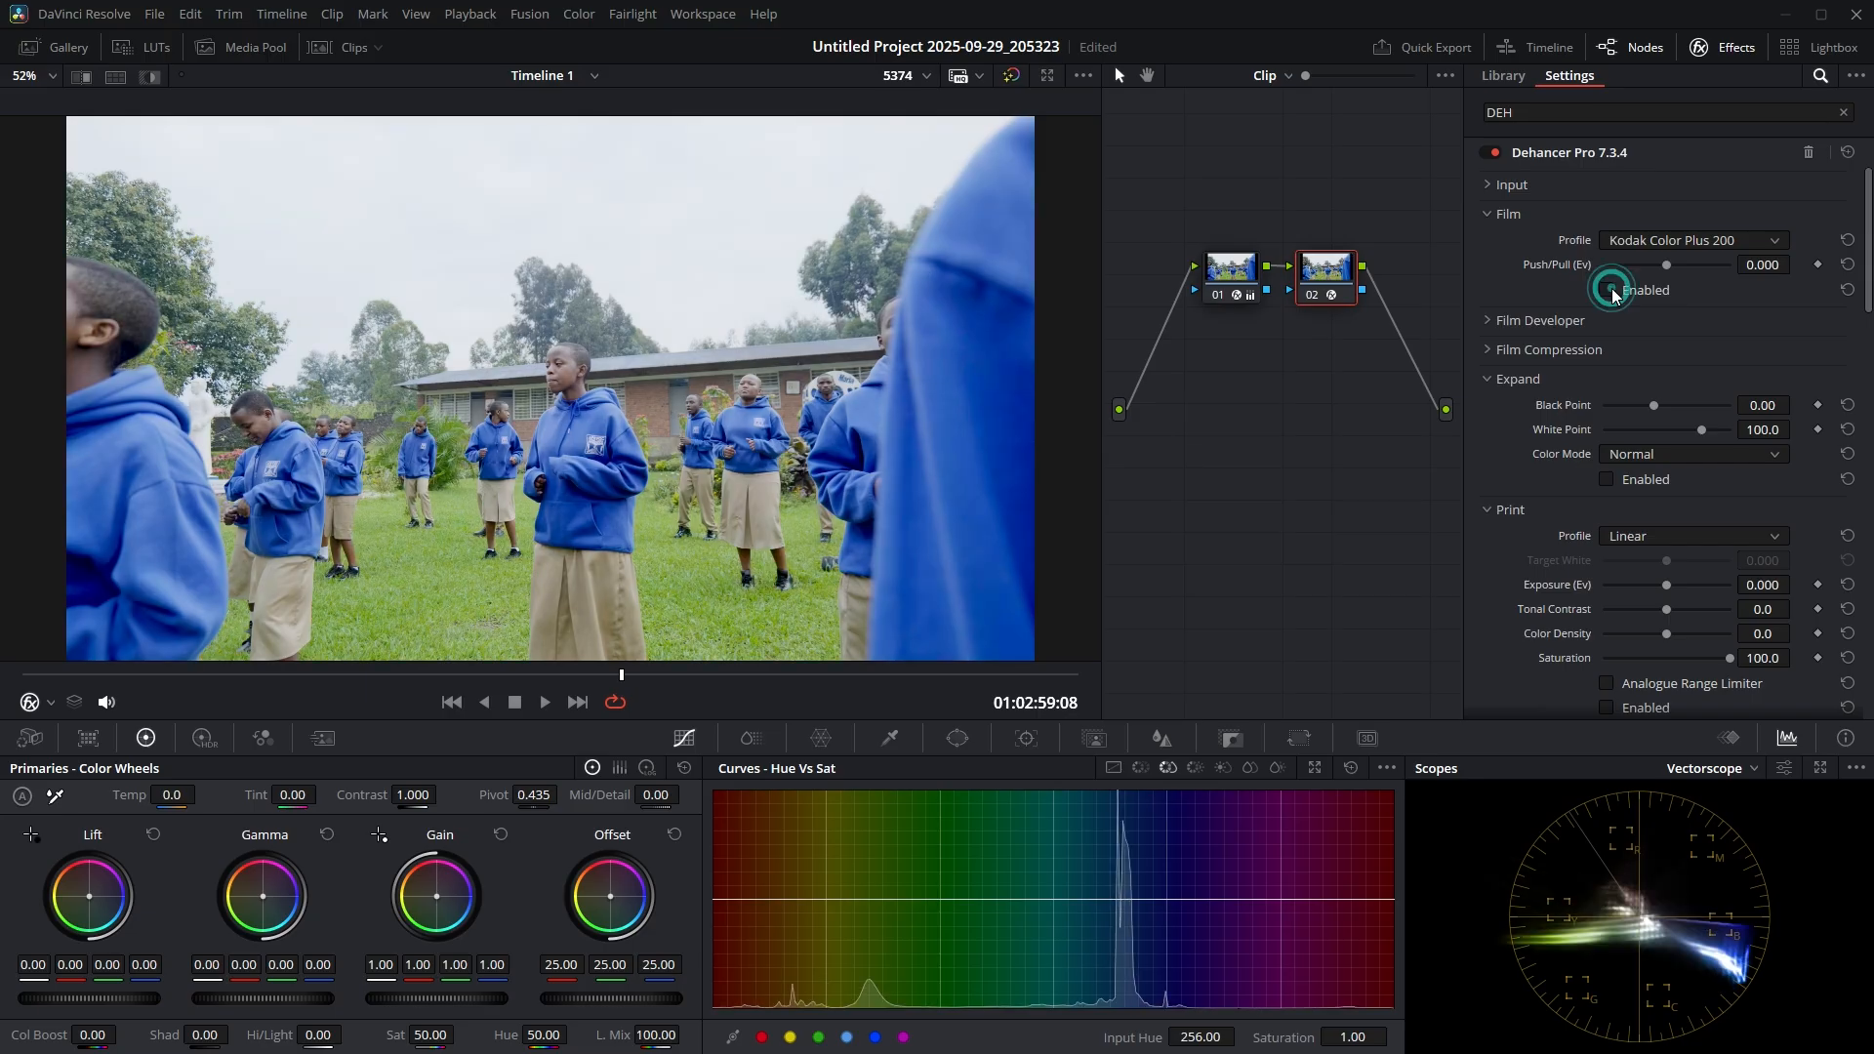
left_click(1611, 290)
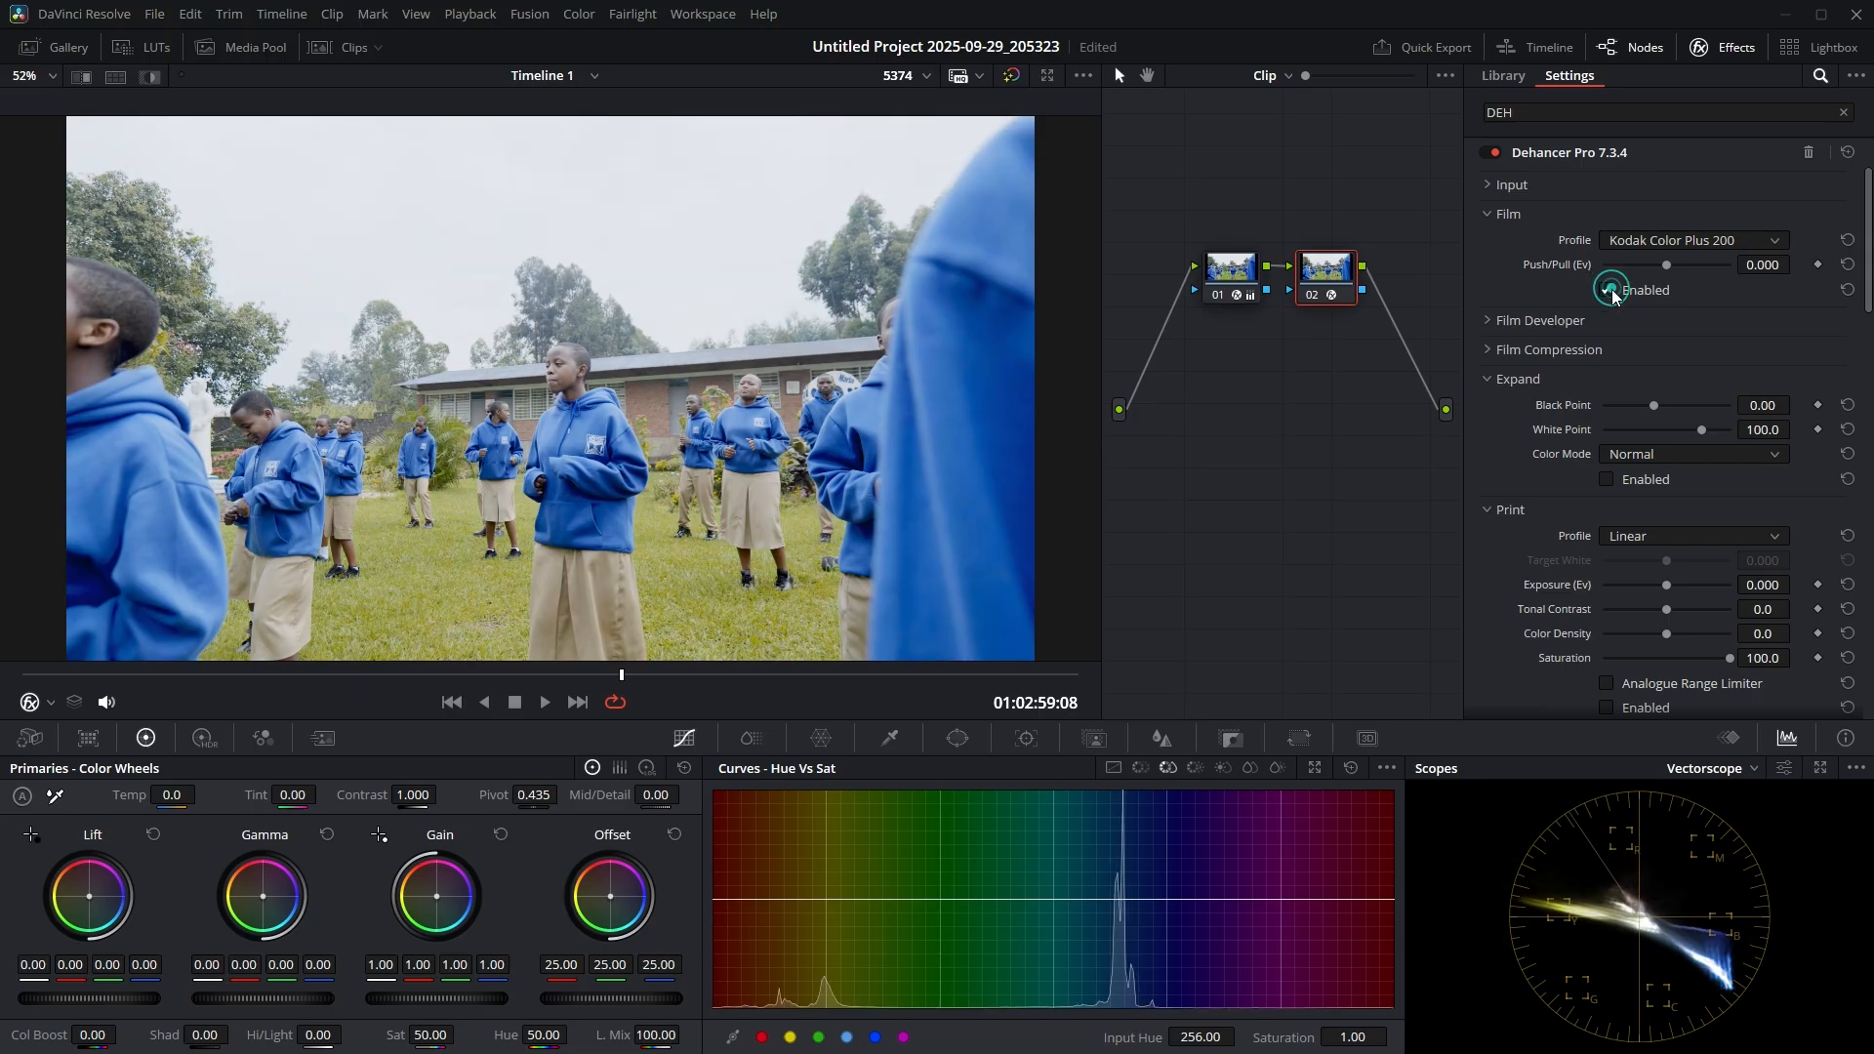
Step: Enable Film Developer, set its Color Boost to 38.0, and try an adjustment of its Contrast Boost
left_click(1508, 215)
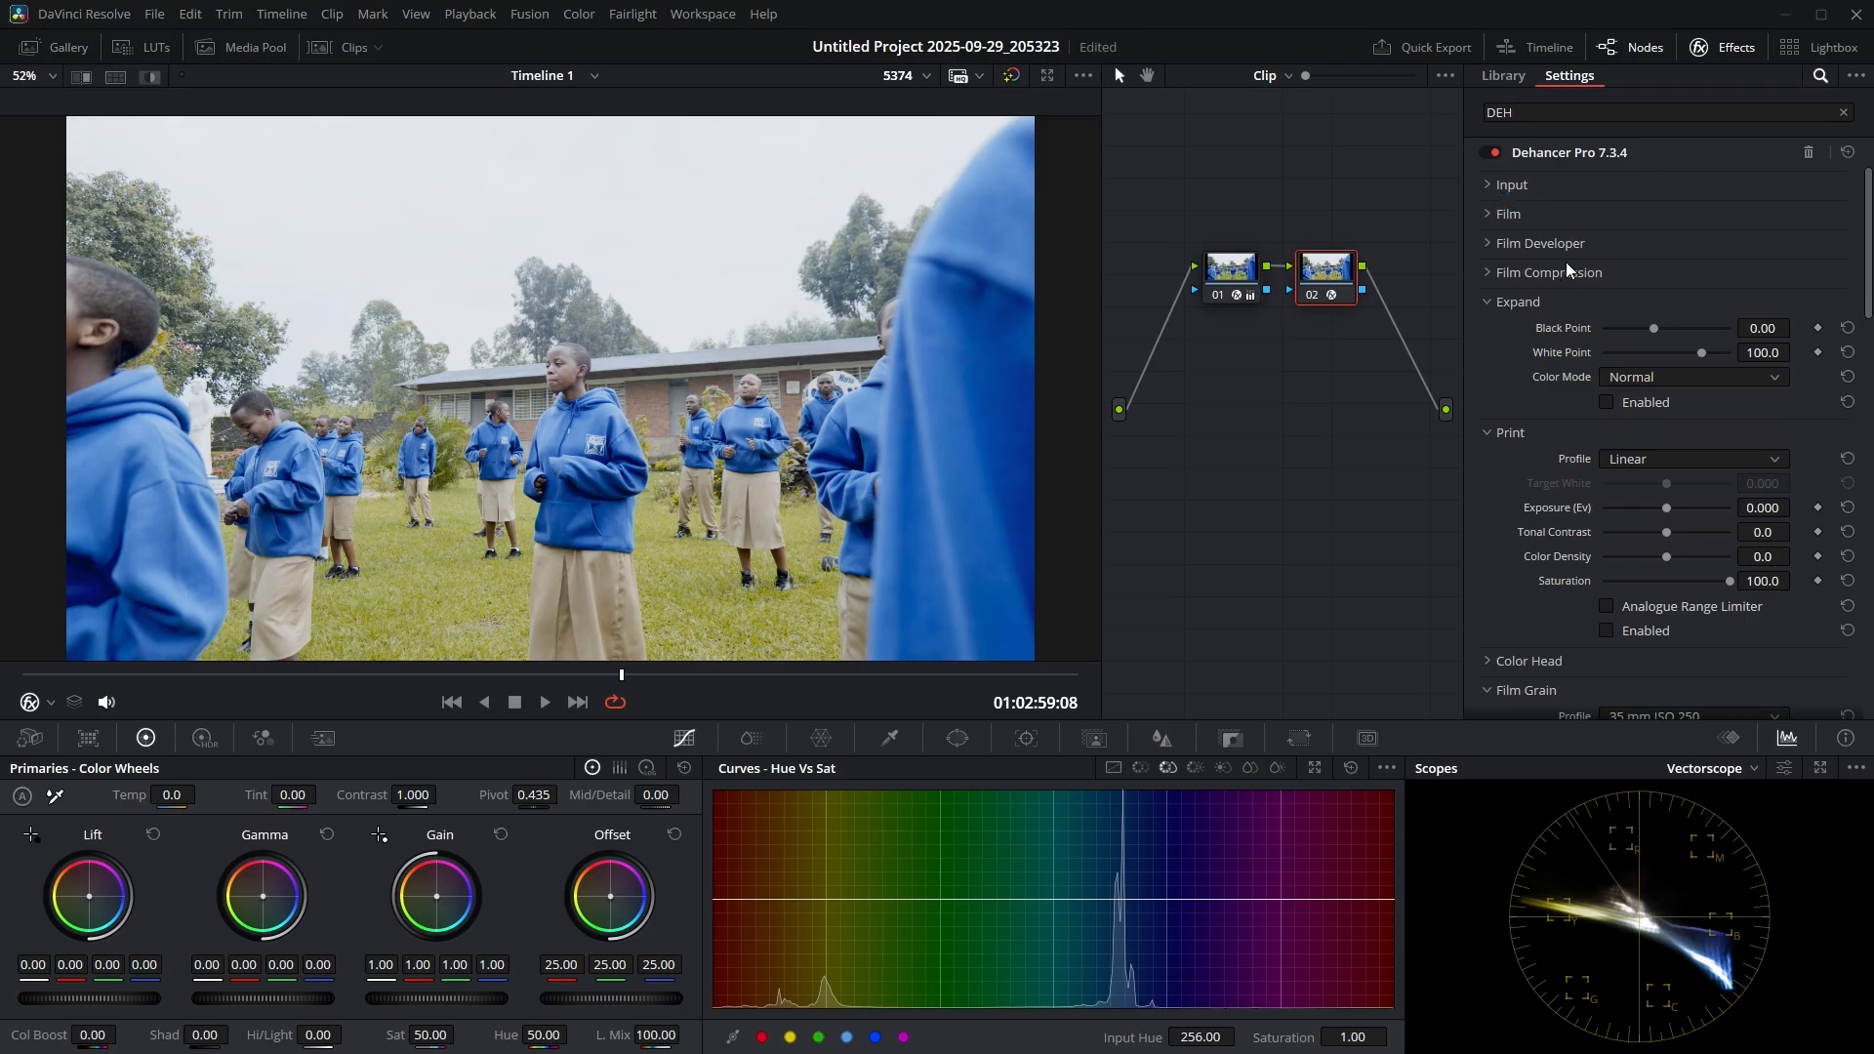
left_click(1540, 243)
left_click(1606, 368)
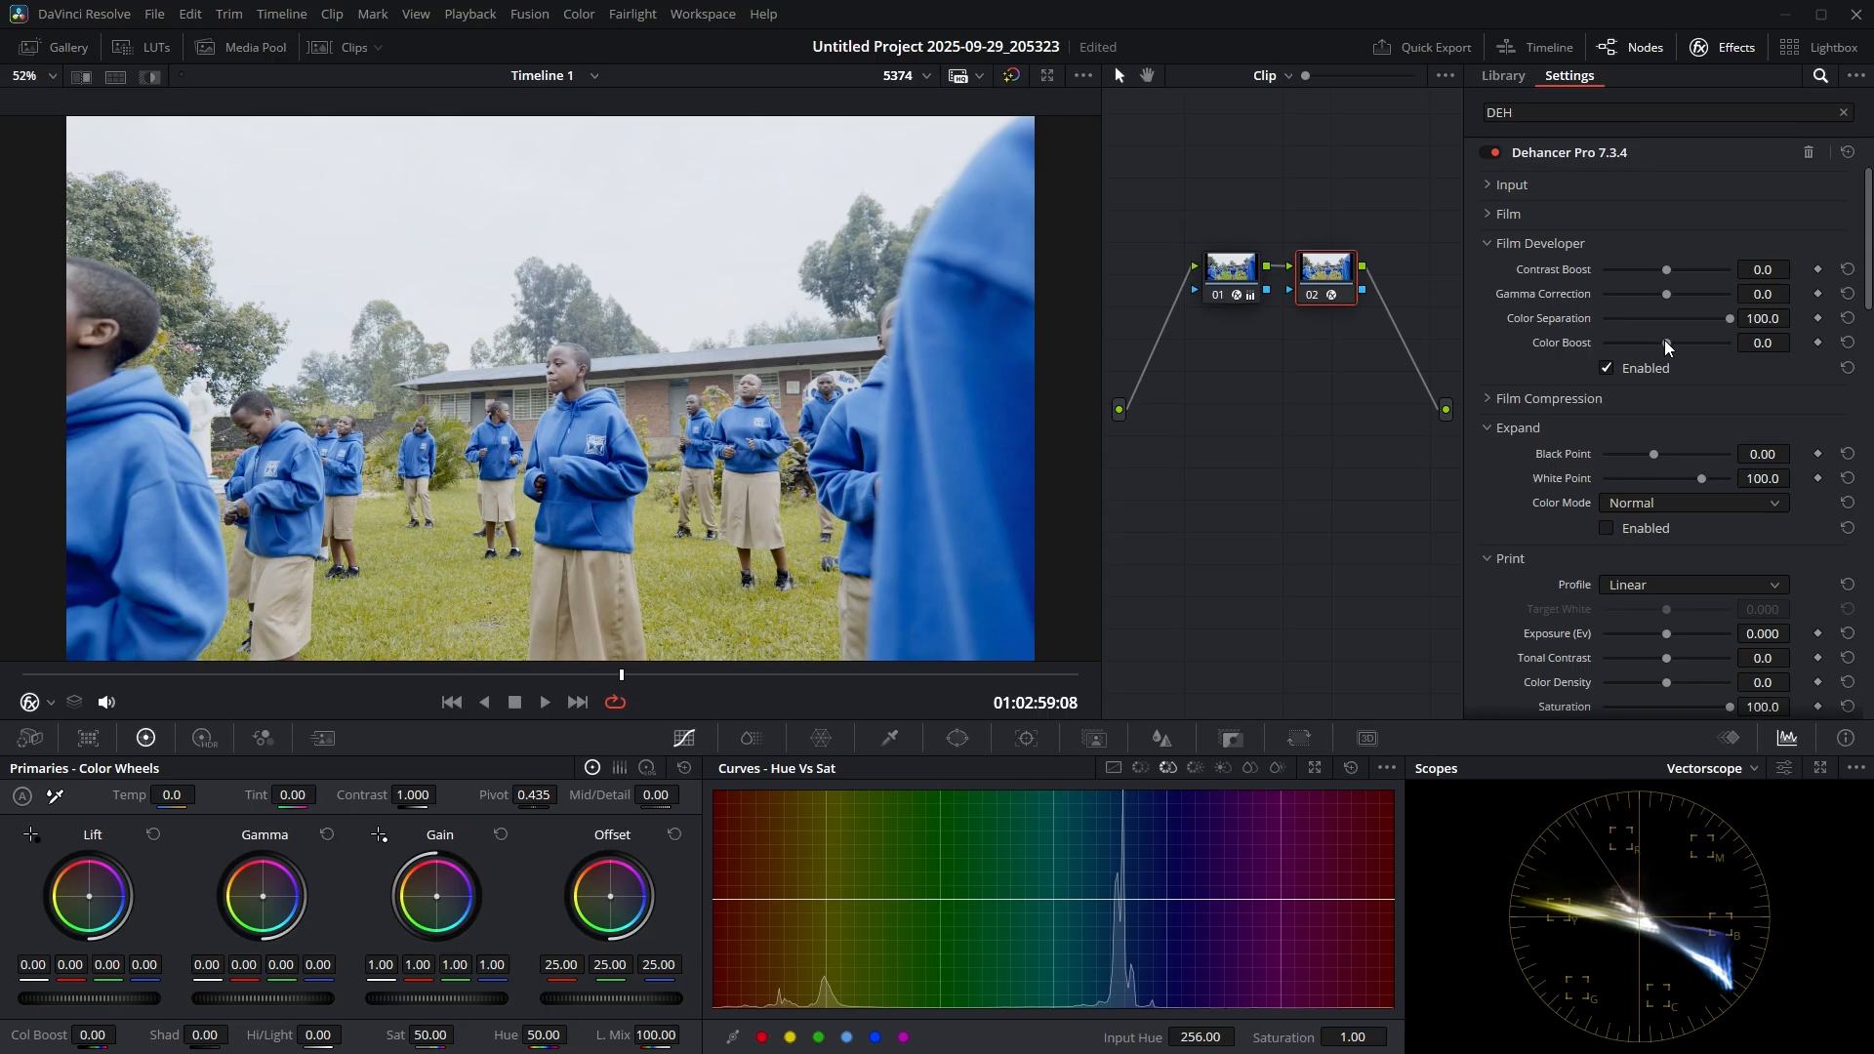
mouse_move(1665, 340)
left_mouse_down()
mouse_move(1722, 347)
mouse_move(1667, 347)
mouse_move(1696, 357)
left_mouse_up()
left_click(1606, 368)
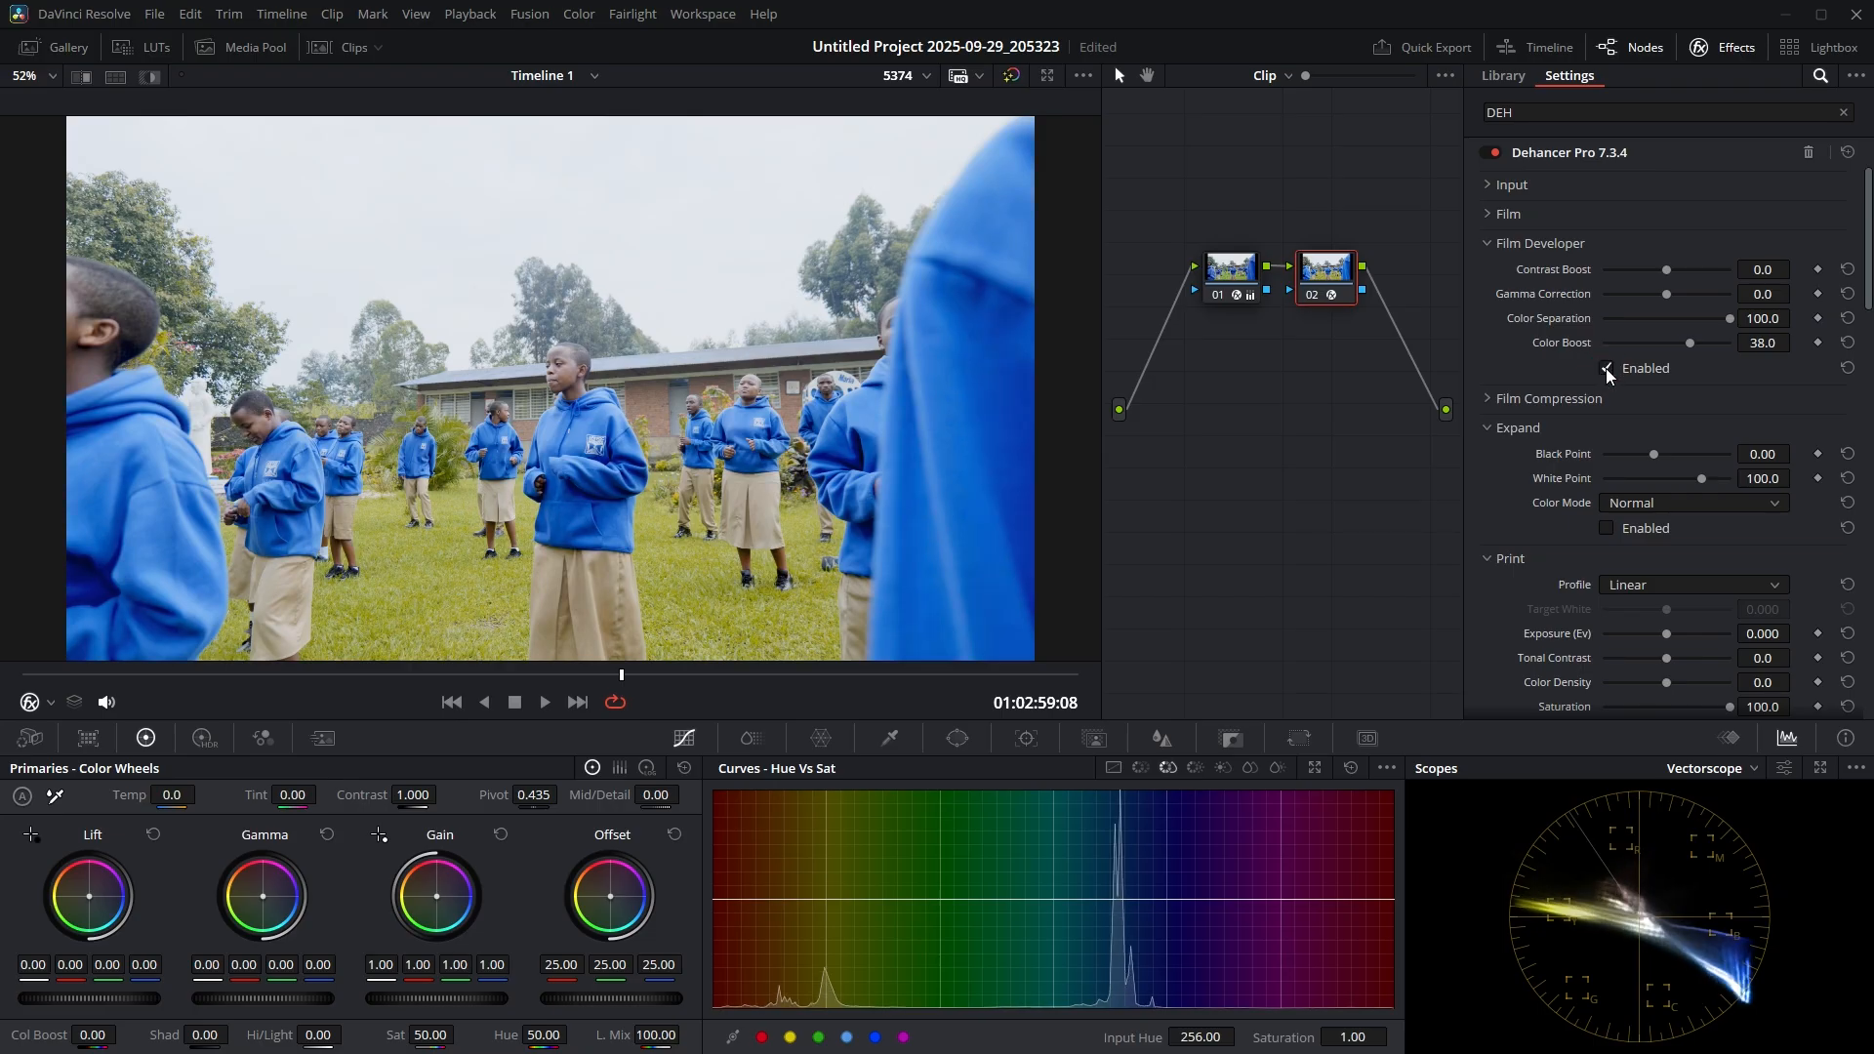
left_click(1552, 242)
left_click(1552, 242)
mouse_move(1667, 271)
left_mouse_down()
mouse_move(1630, 283)
mouse_move(1670, 291)
left_mouse_up()
left_click(1527, 244)
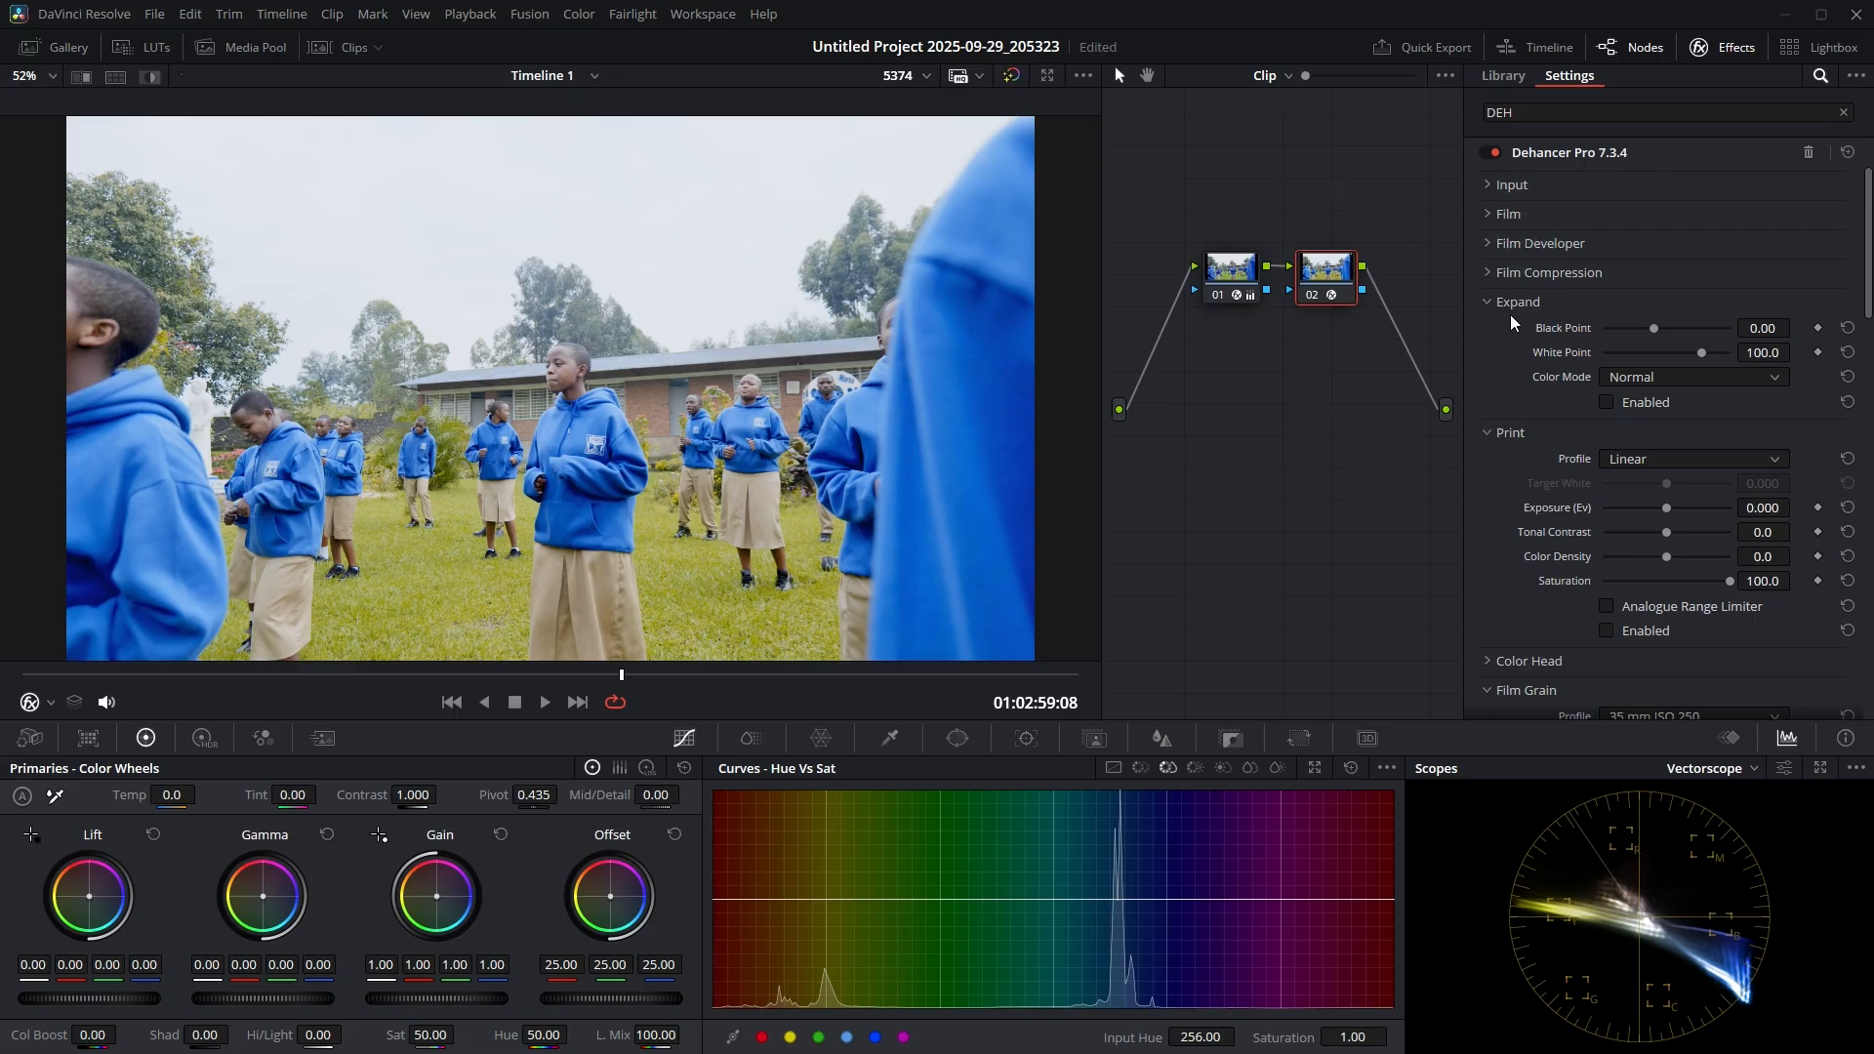
Step: Enable Expand with Black Point 8.68 and White Point 106.7, and compare a nearby frame with Expand switched off
left_click(1606, 403)
left_click_drag(1654, 326, 1712, 353)
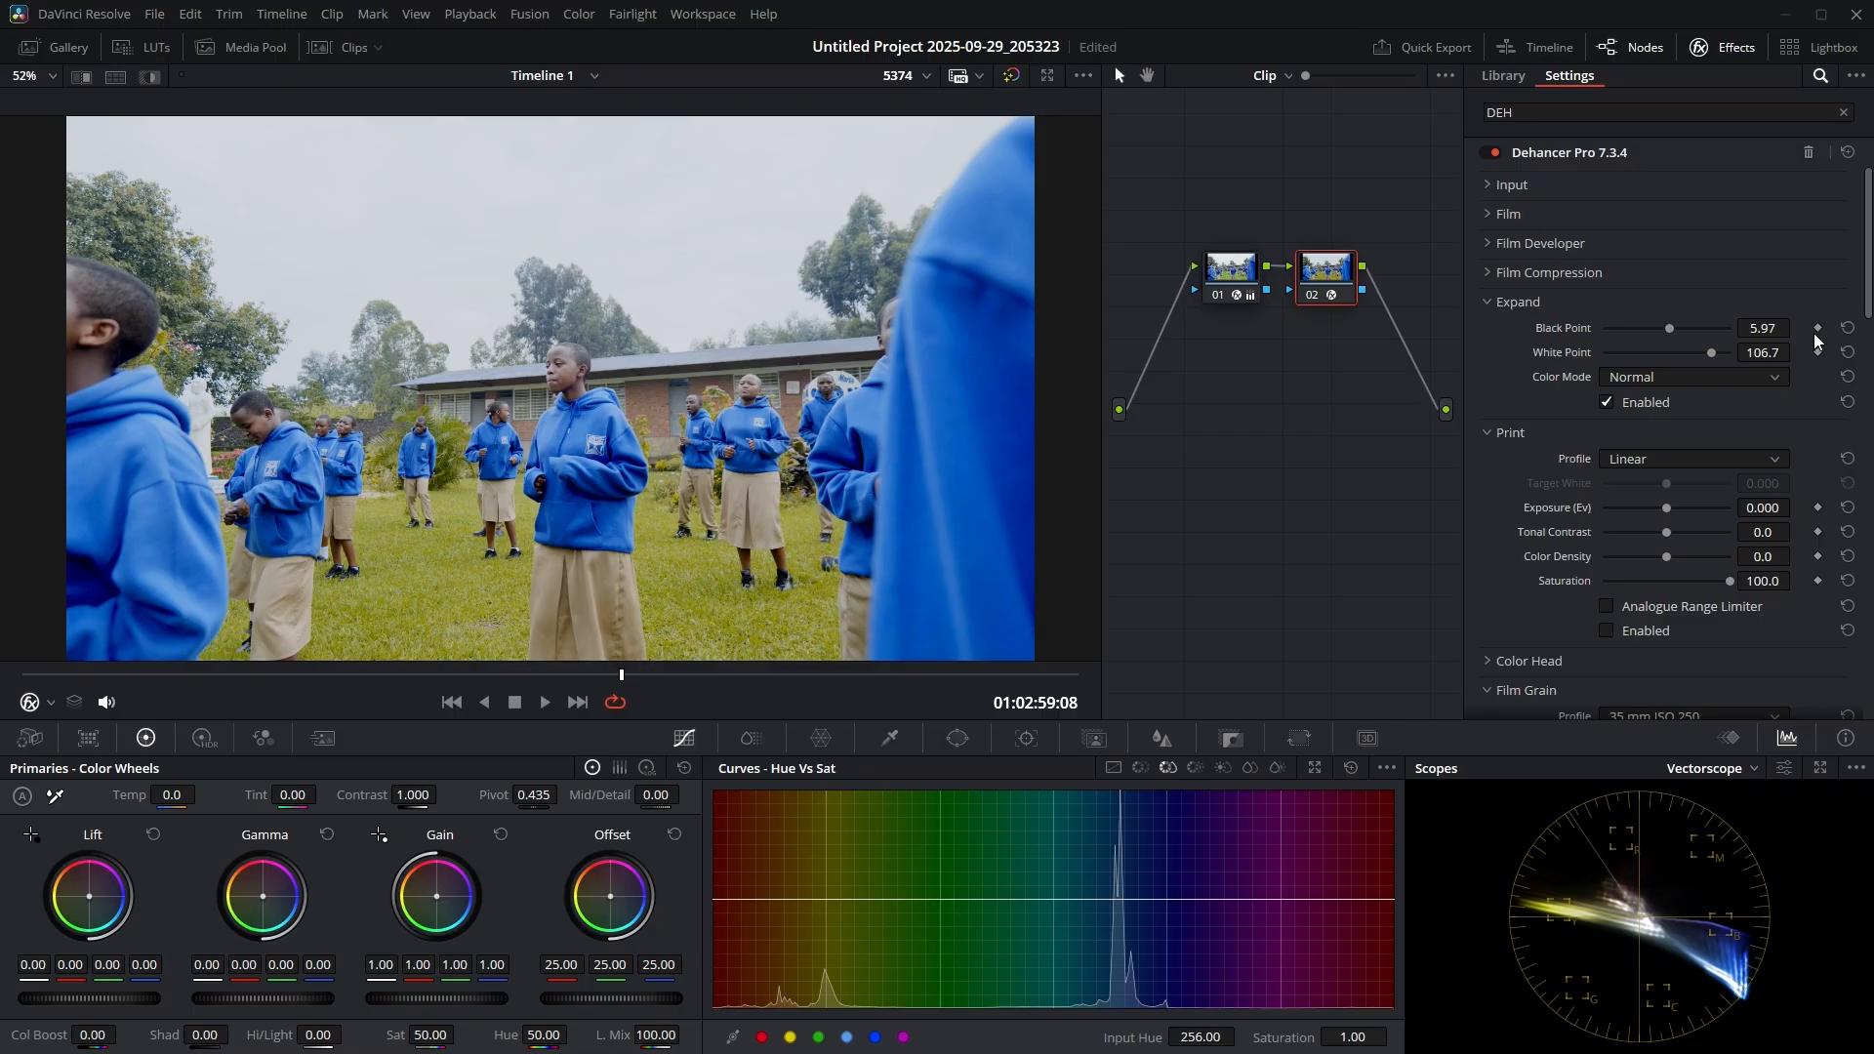
left_click_drag(1671, 326, 1677, 332)
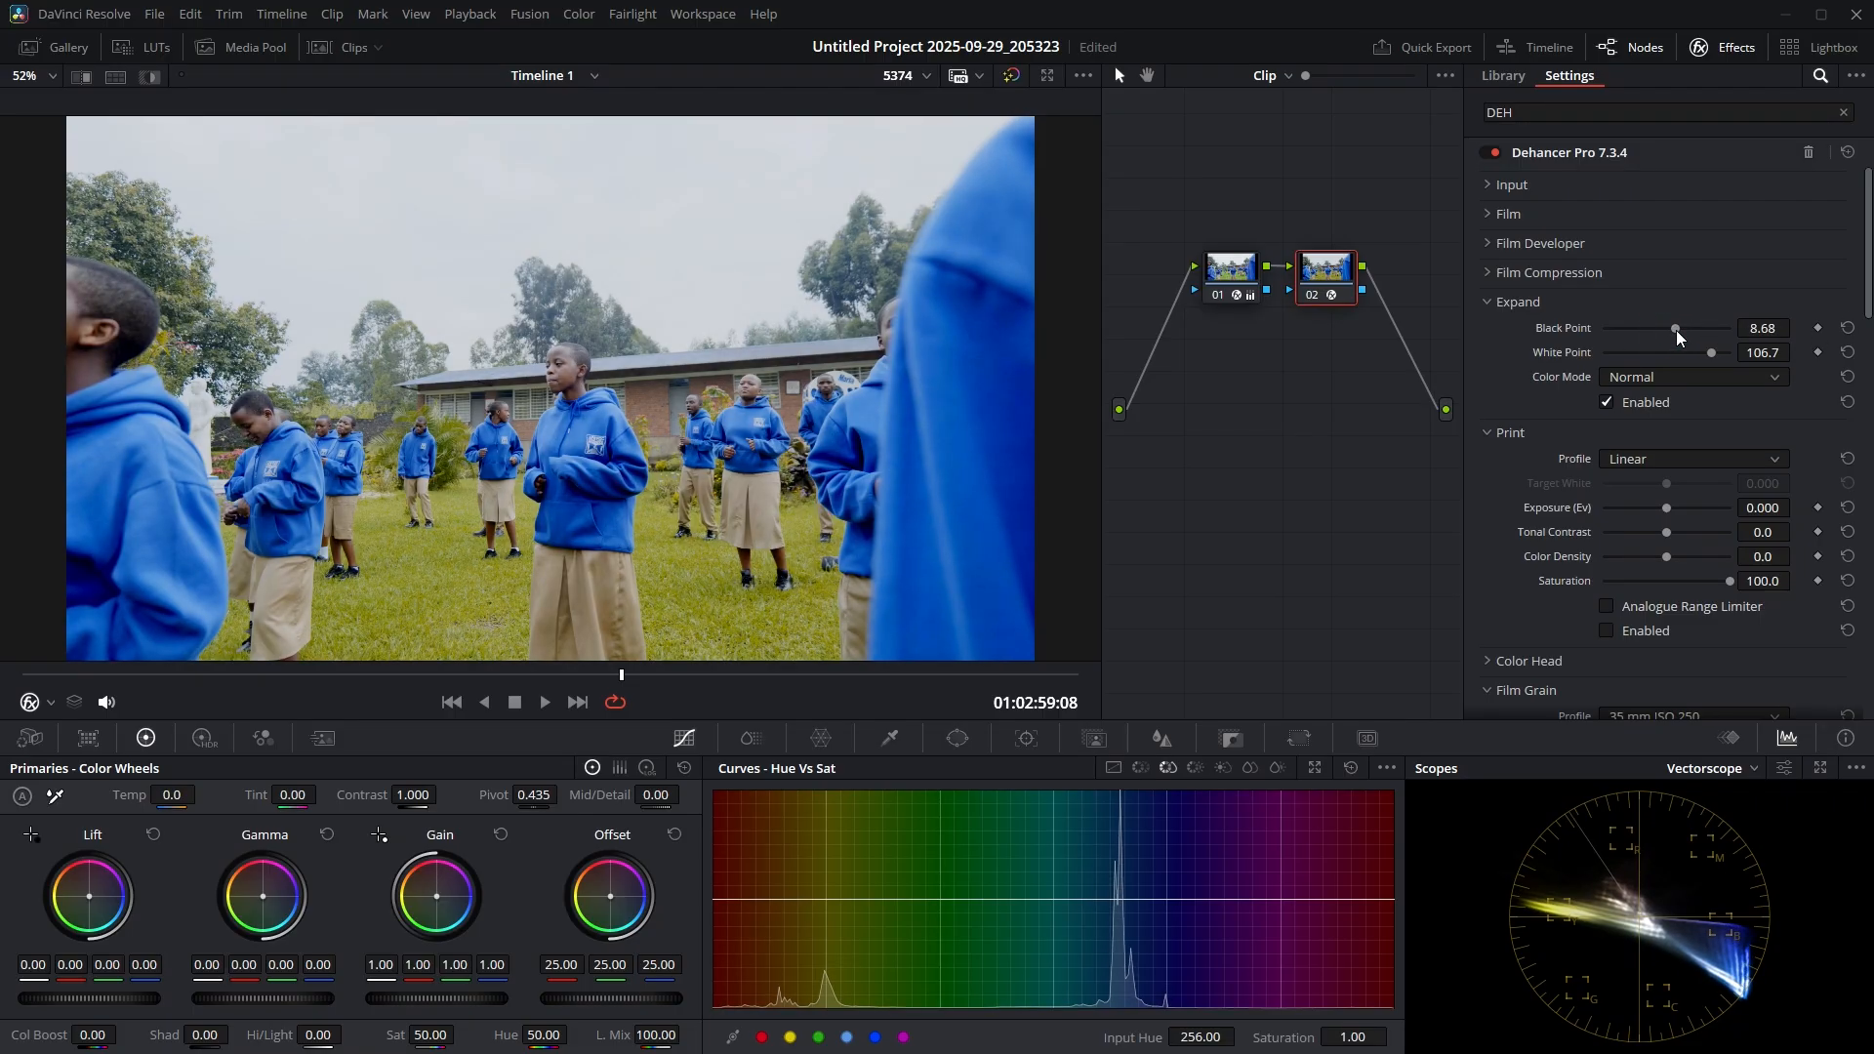
mouse_move(616, 679)
left_mouse_down()
mouse_move(585, 672)
mouse_move(619, 675)
left_mouse_up()
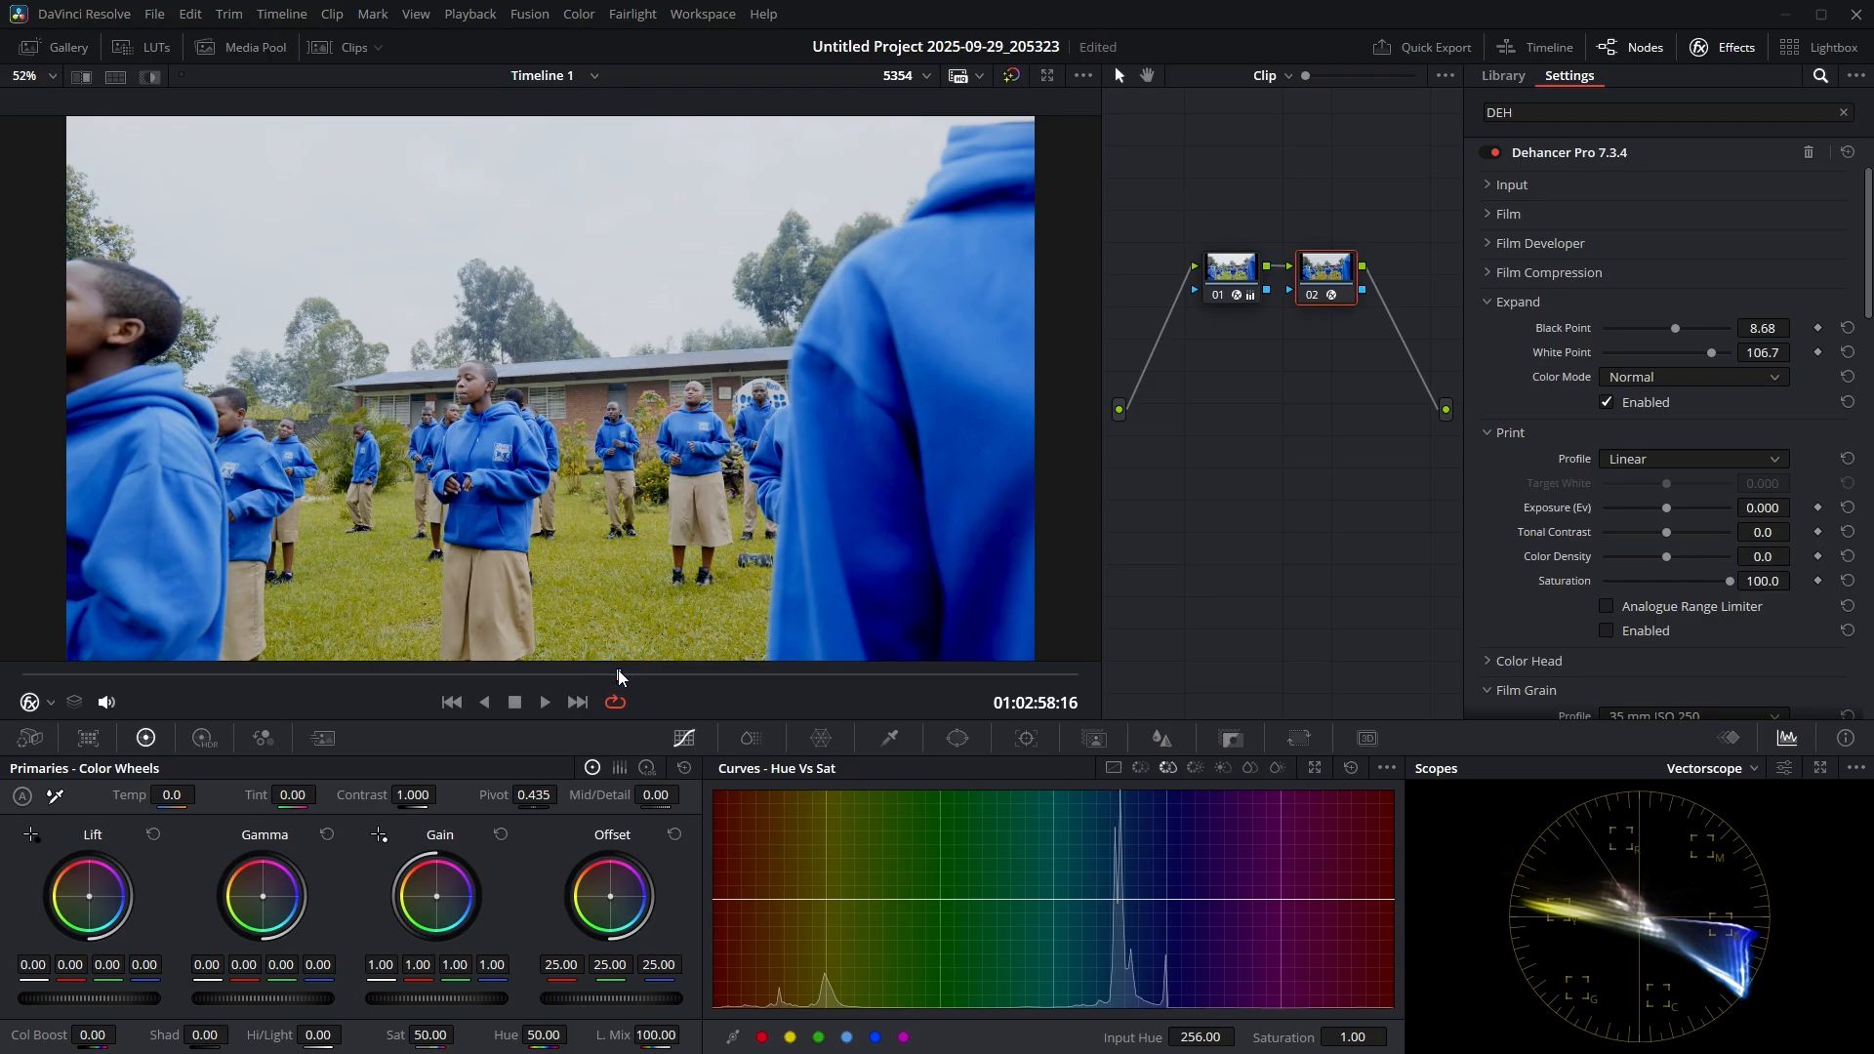
left_click(1607, 403)
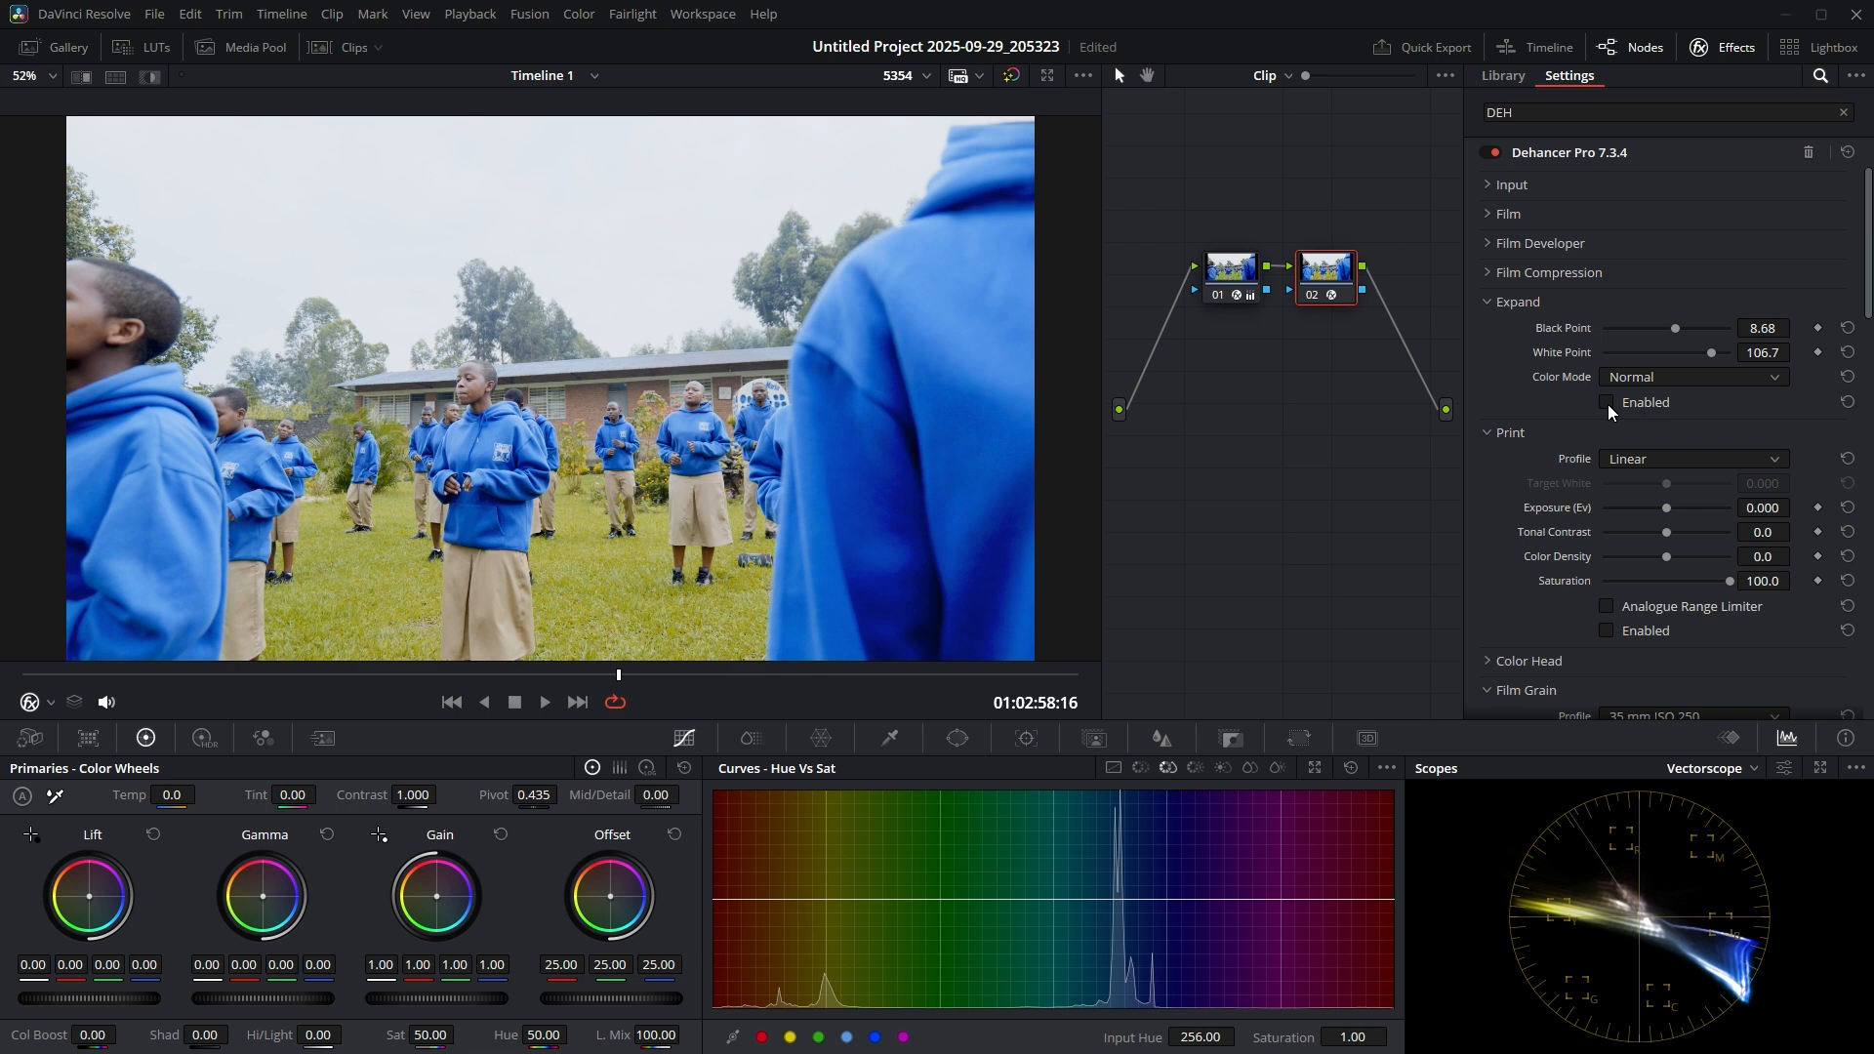
Step: Switch Expand back on, then enable Print with the Fujifilm 3513 Print film profile
left_click(1608, 404)
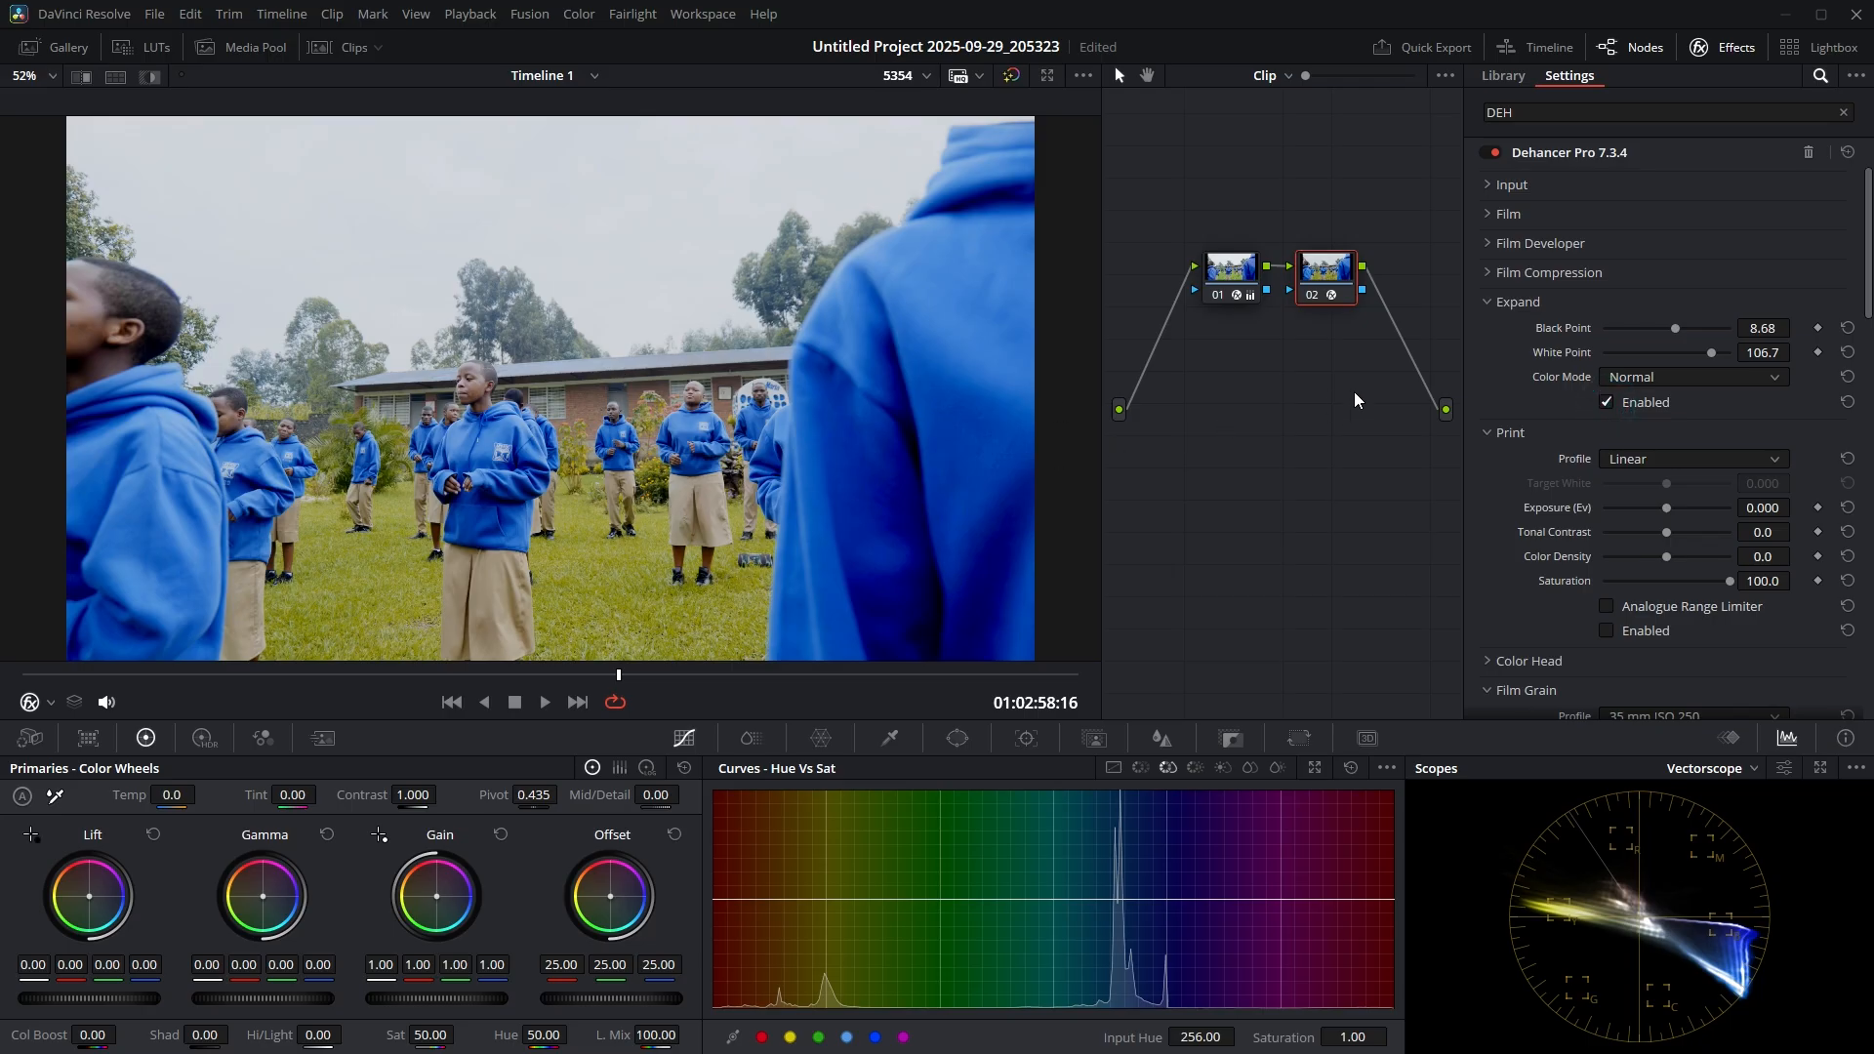
left_click(1523, 304)
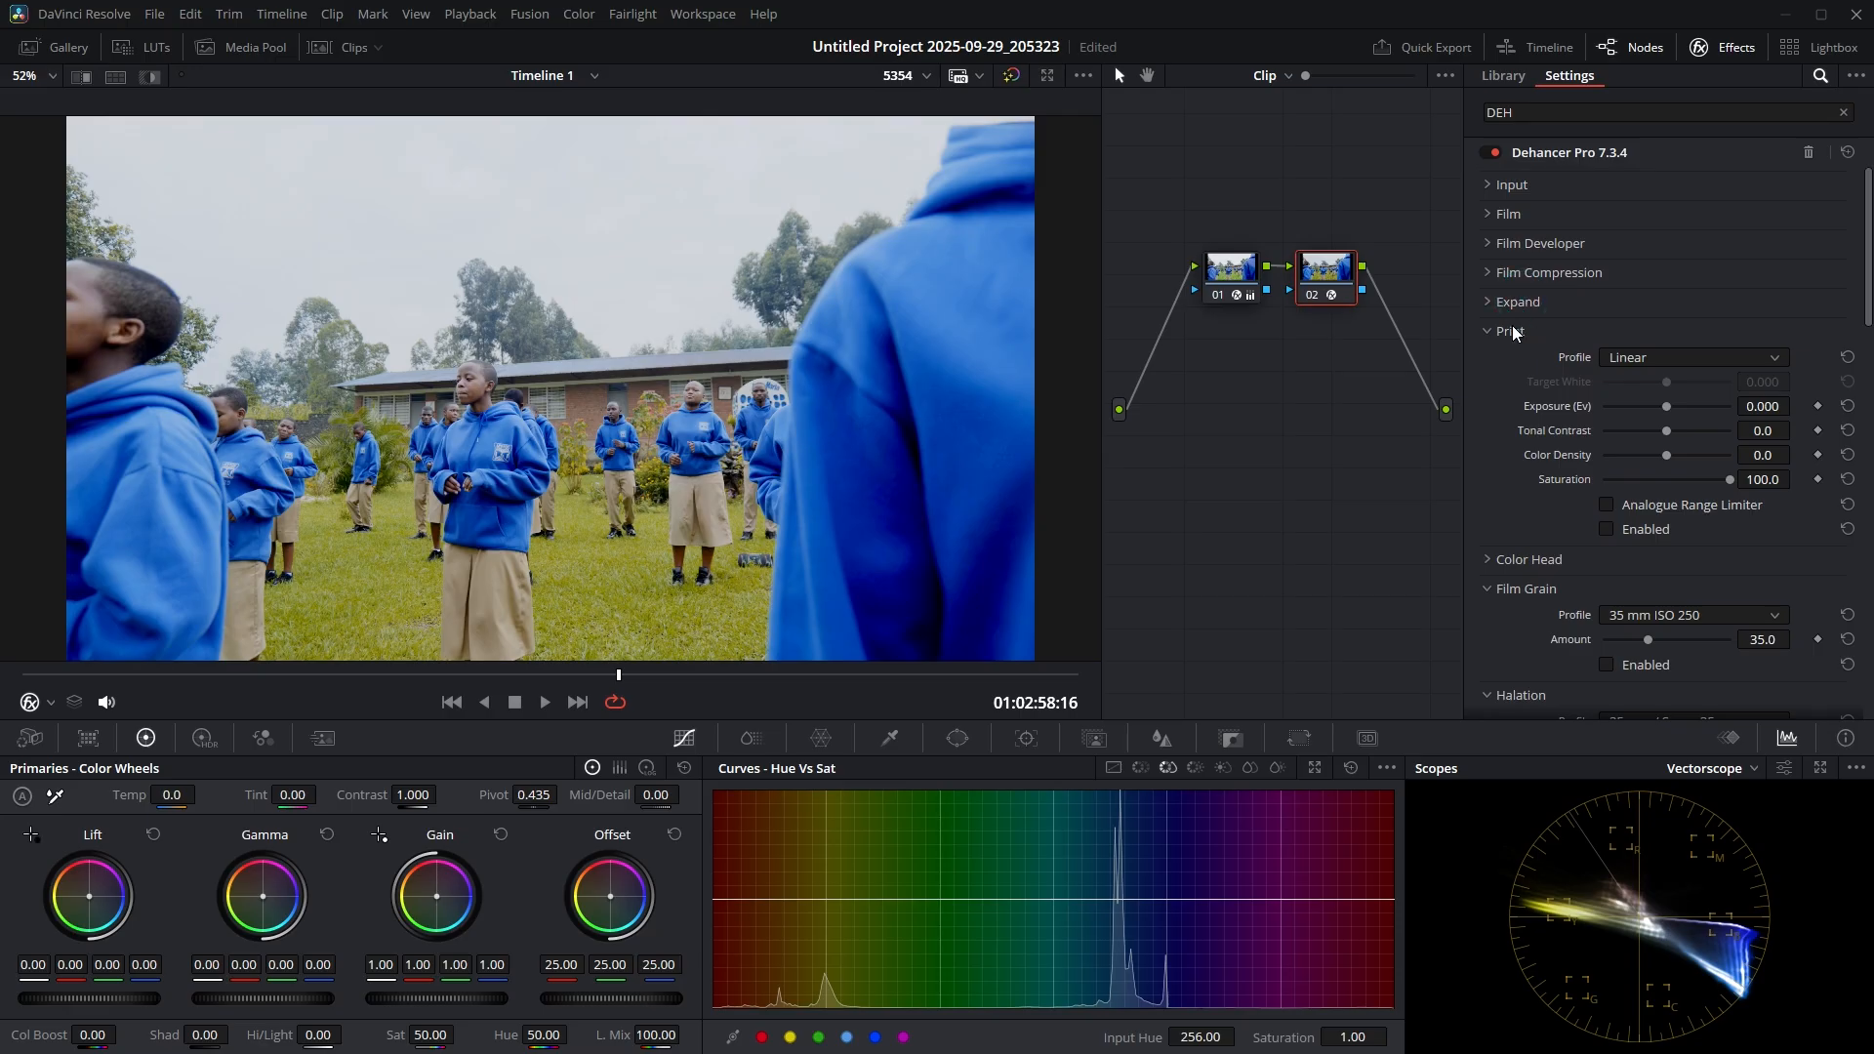
left_click(1608, 530)
left_click(1625, 360)
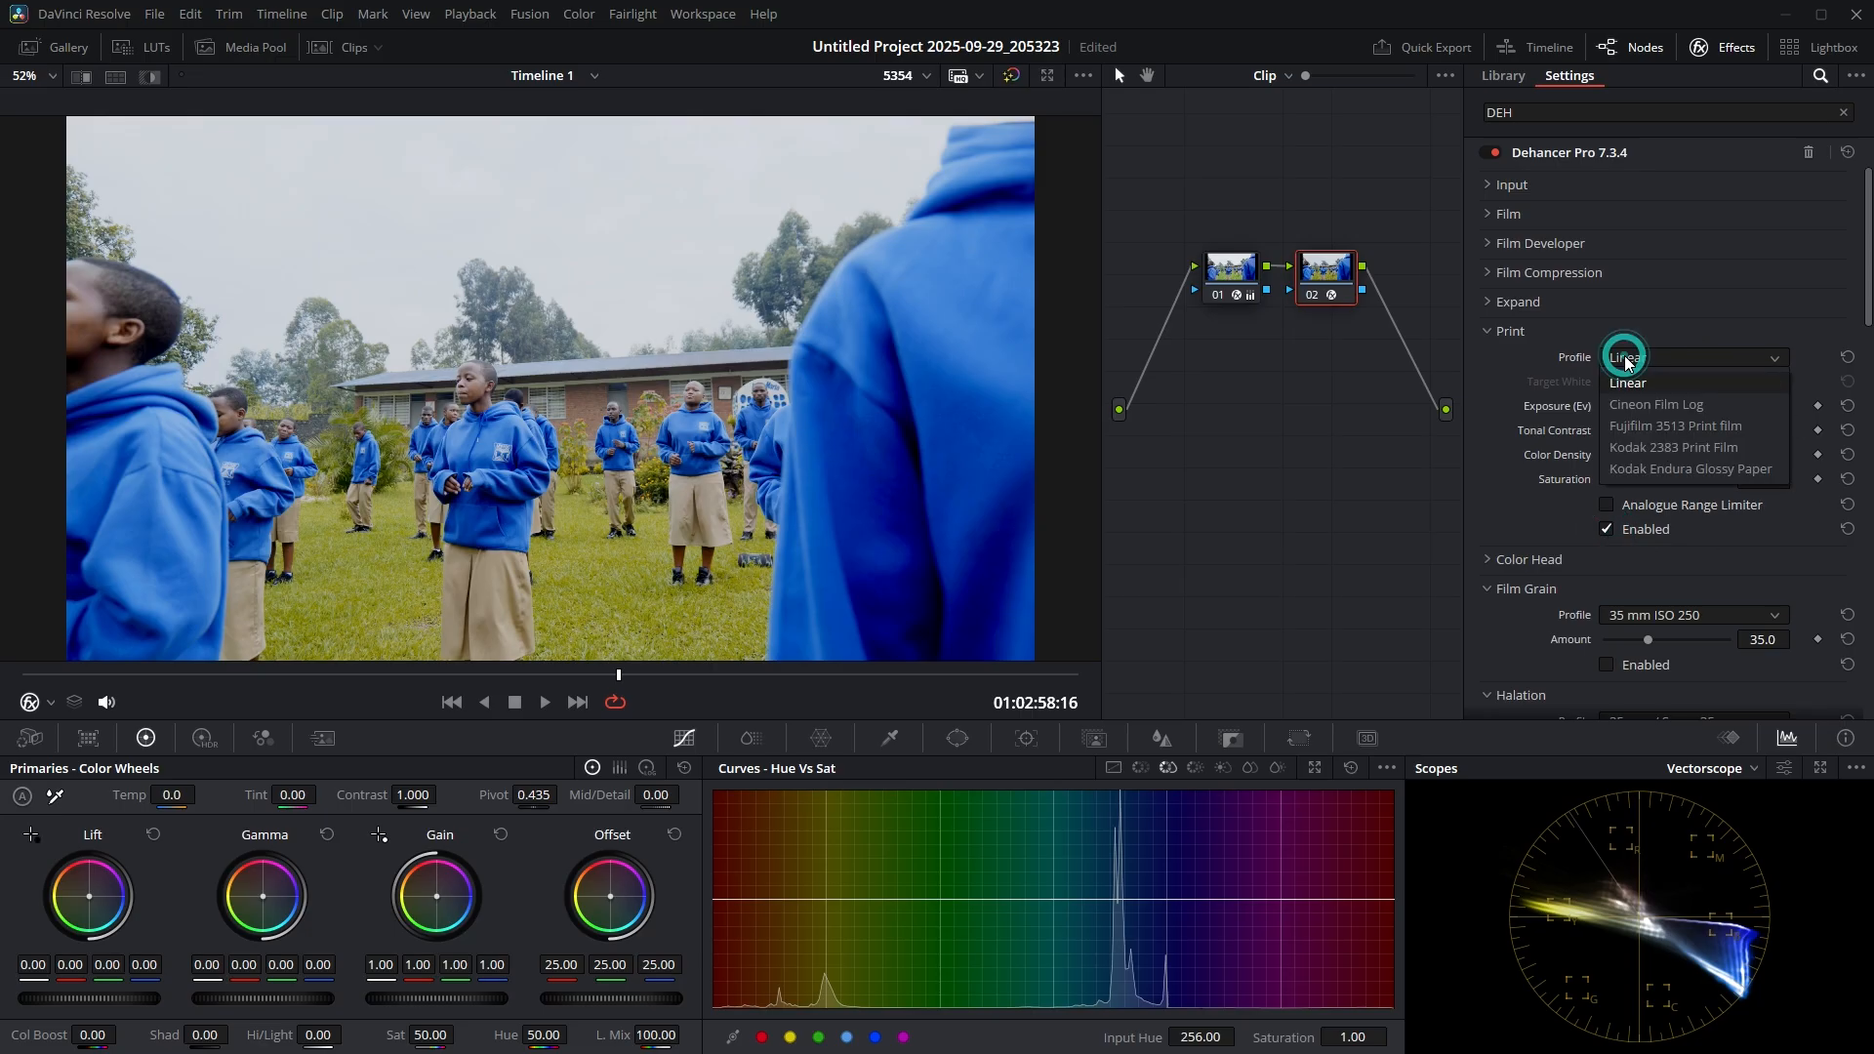
left_click(1683, 425)
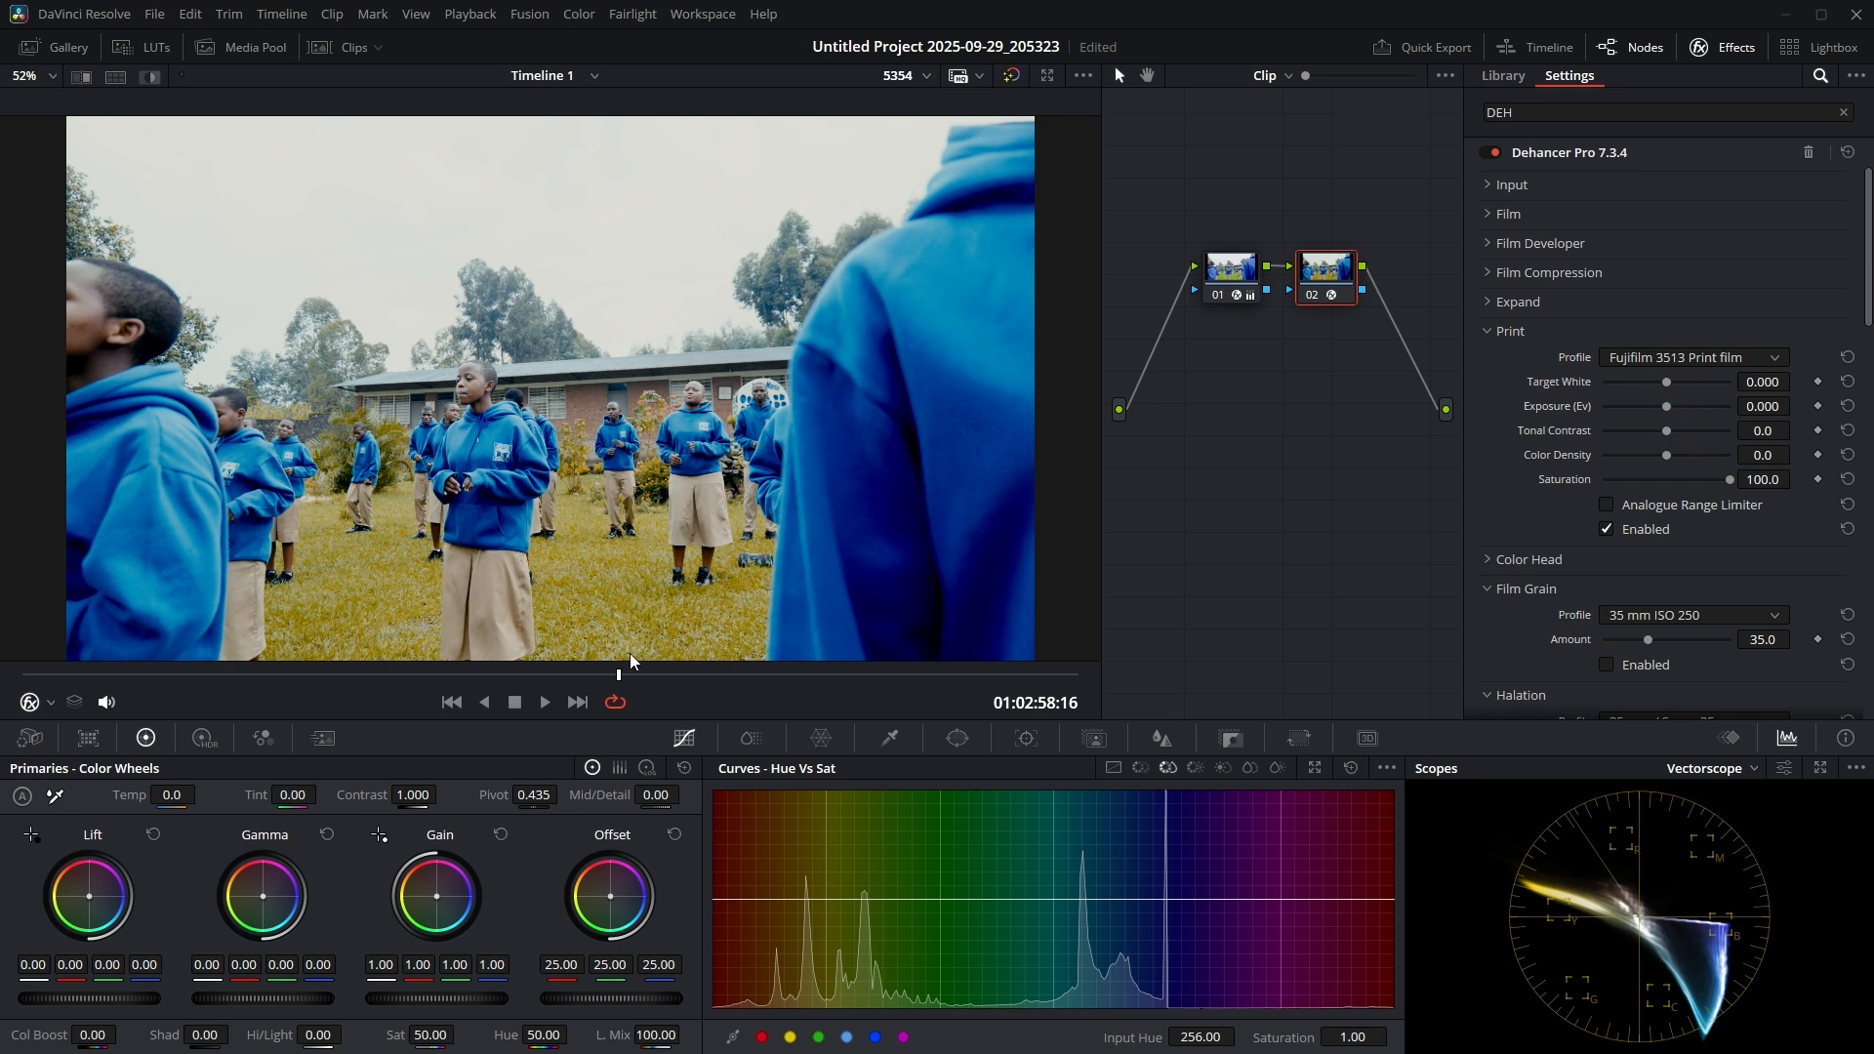
Step: Examine the print film look at several frames across the timeline
left_click(596, 673)
left_click(634, 673)
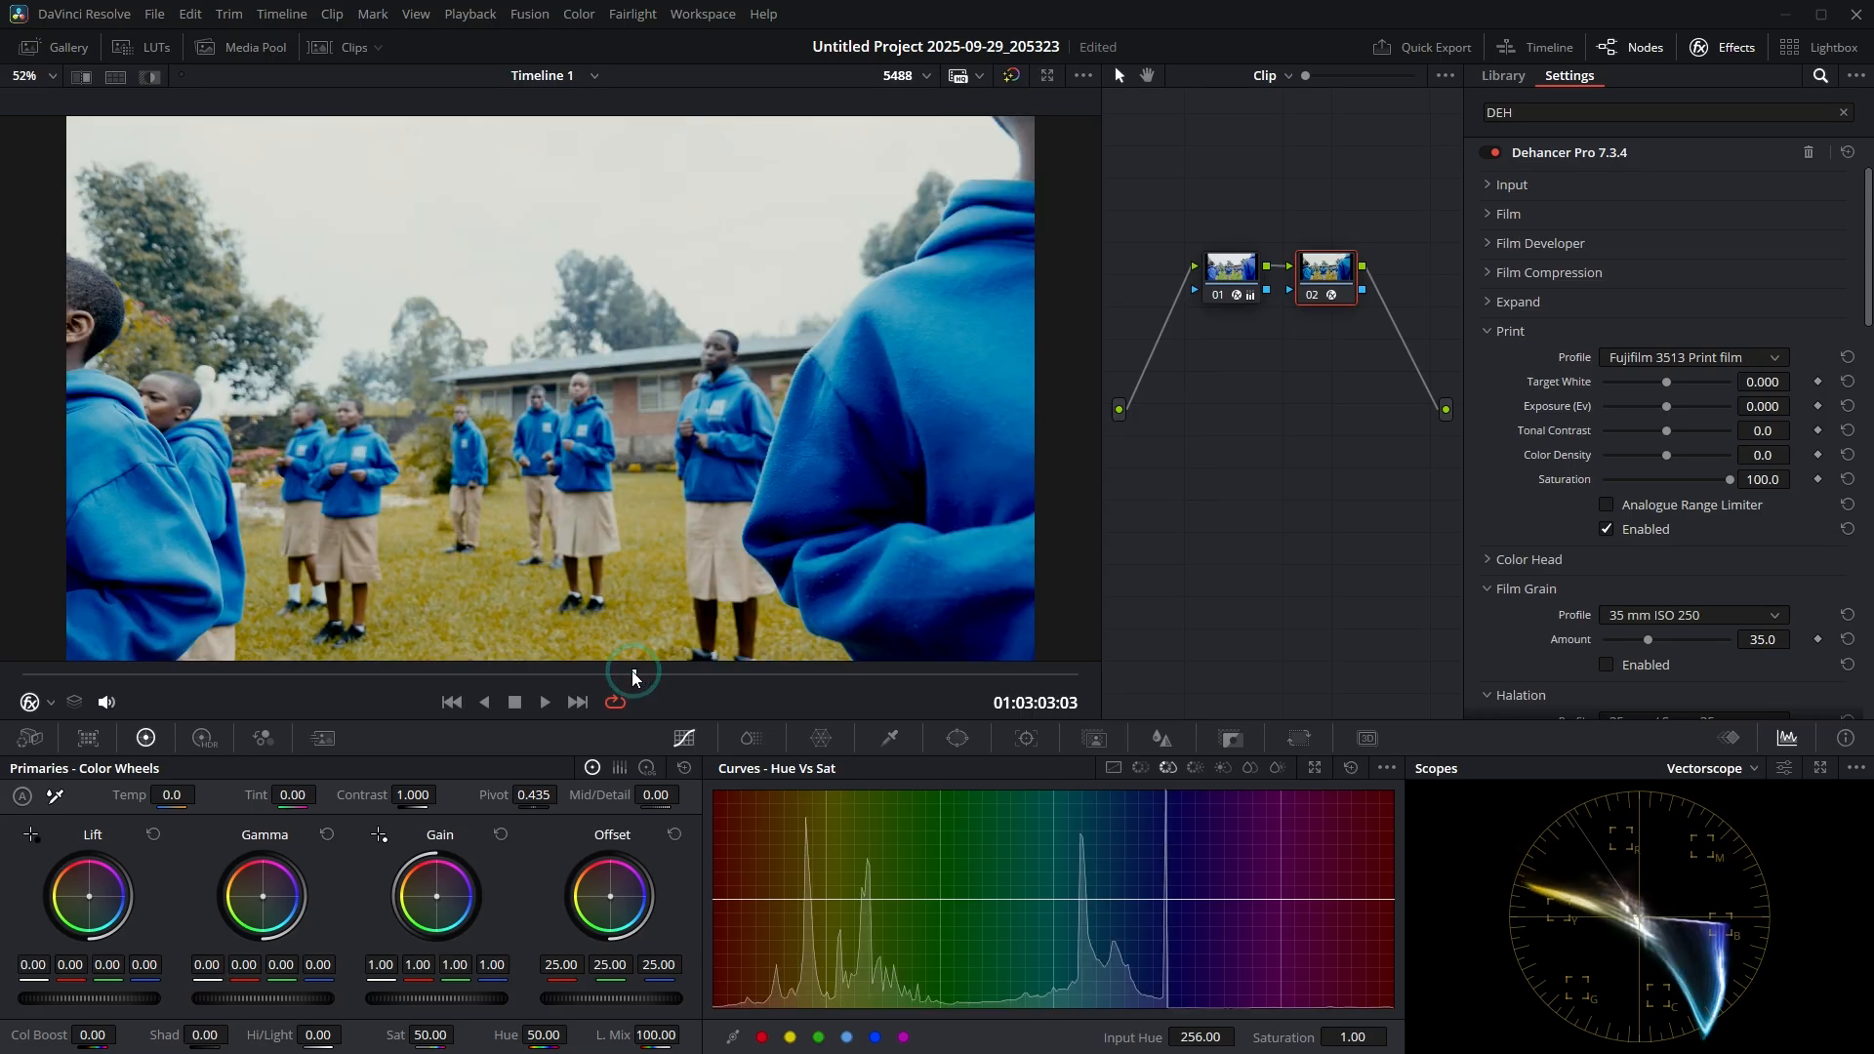
left_click(598, 674)
left_click(659, 674)
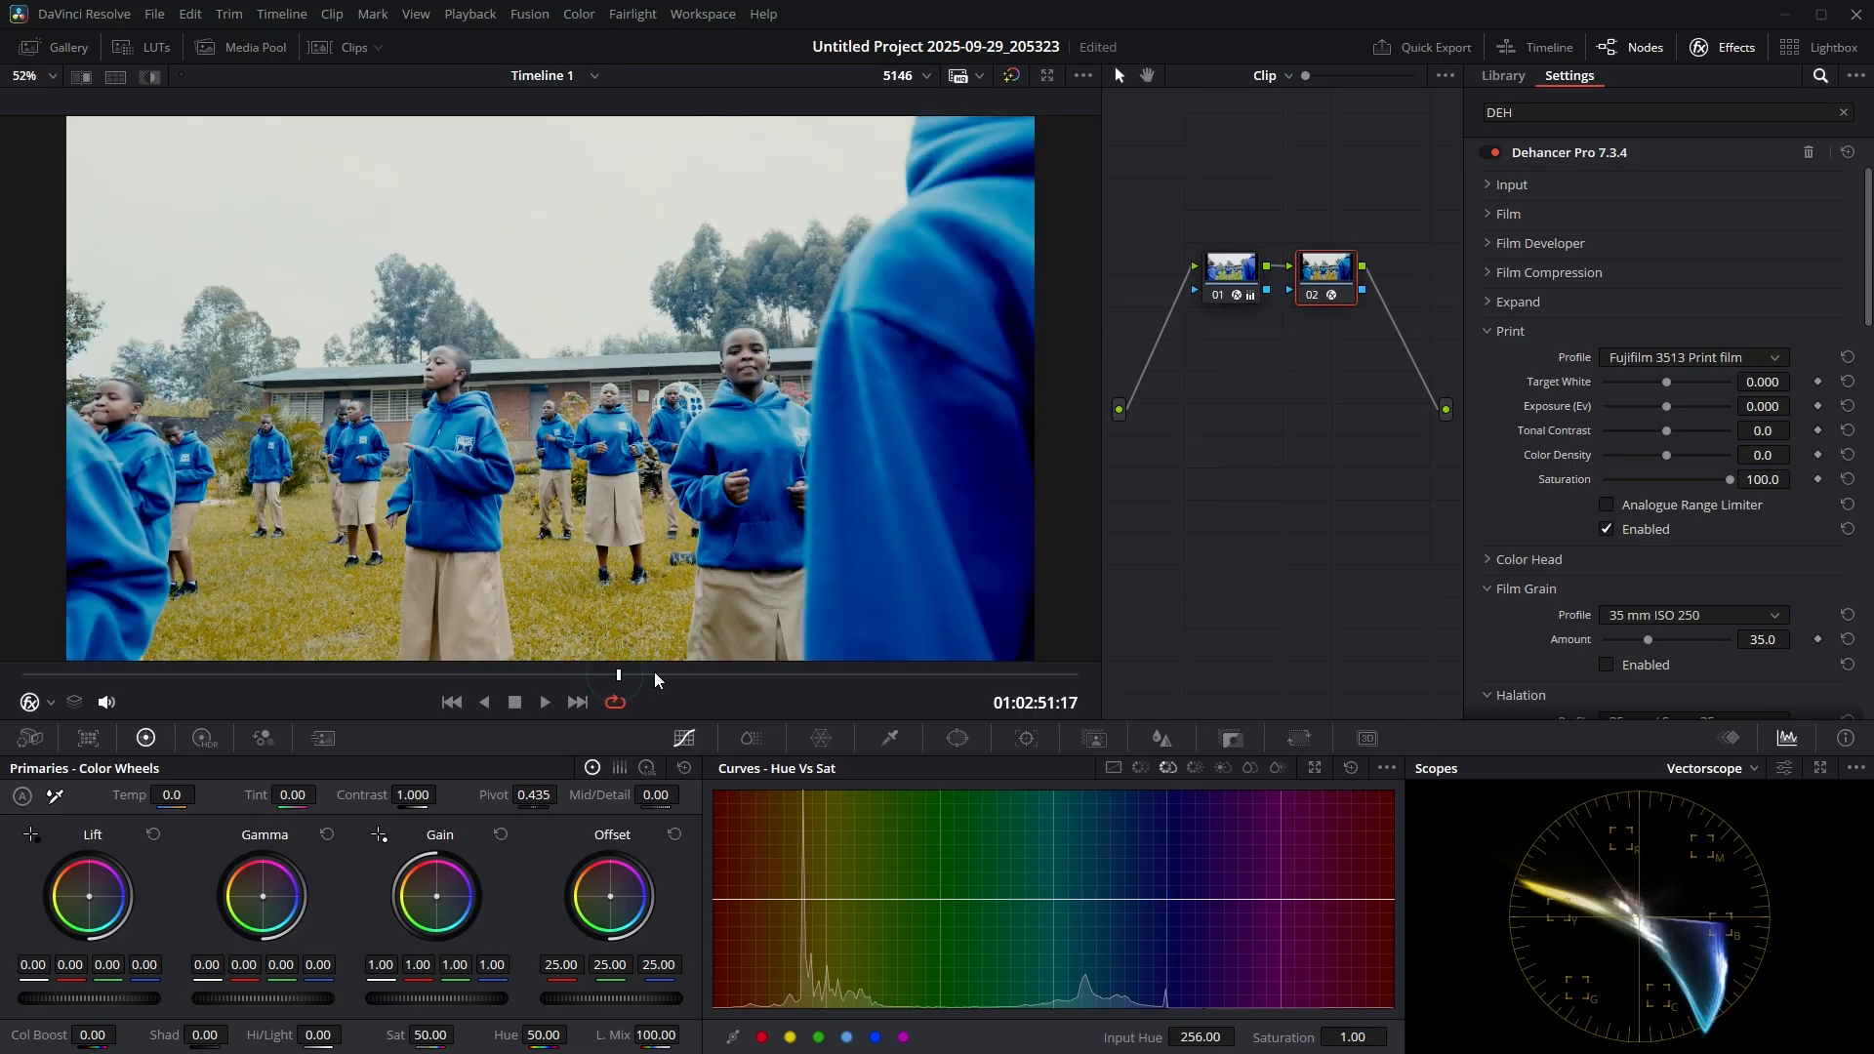
left_click(667, 673)
left_click(711, 673)
left_click(495, 674)
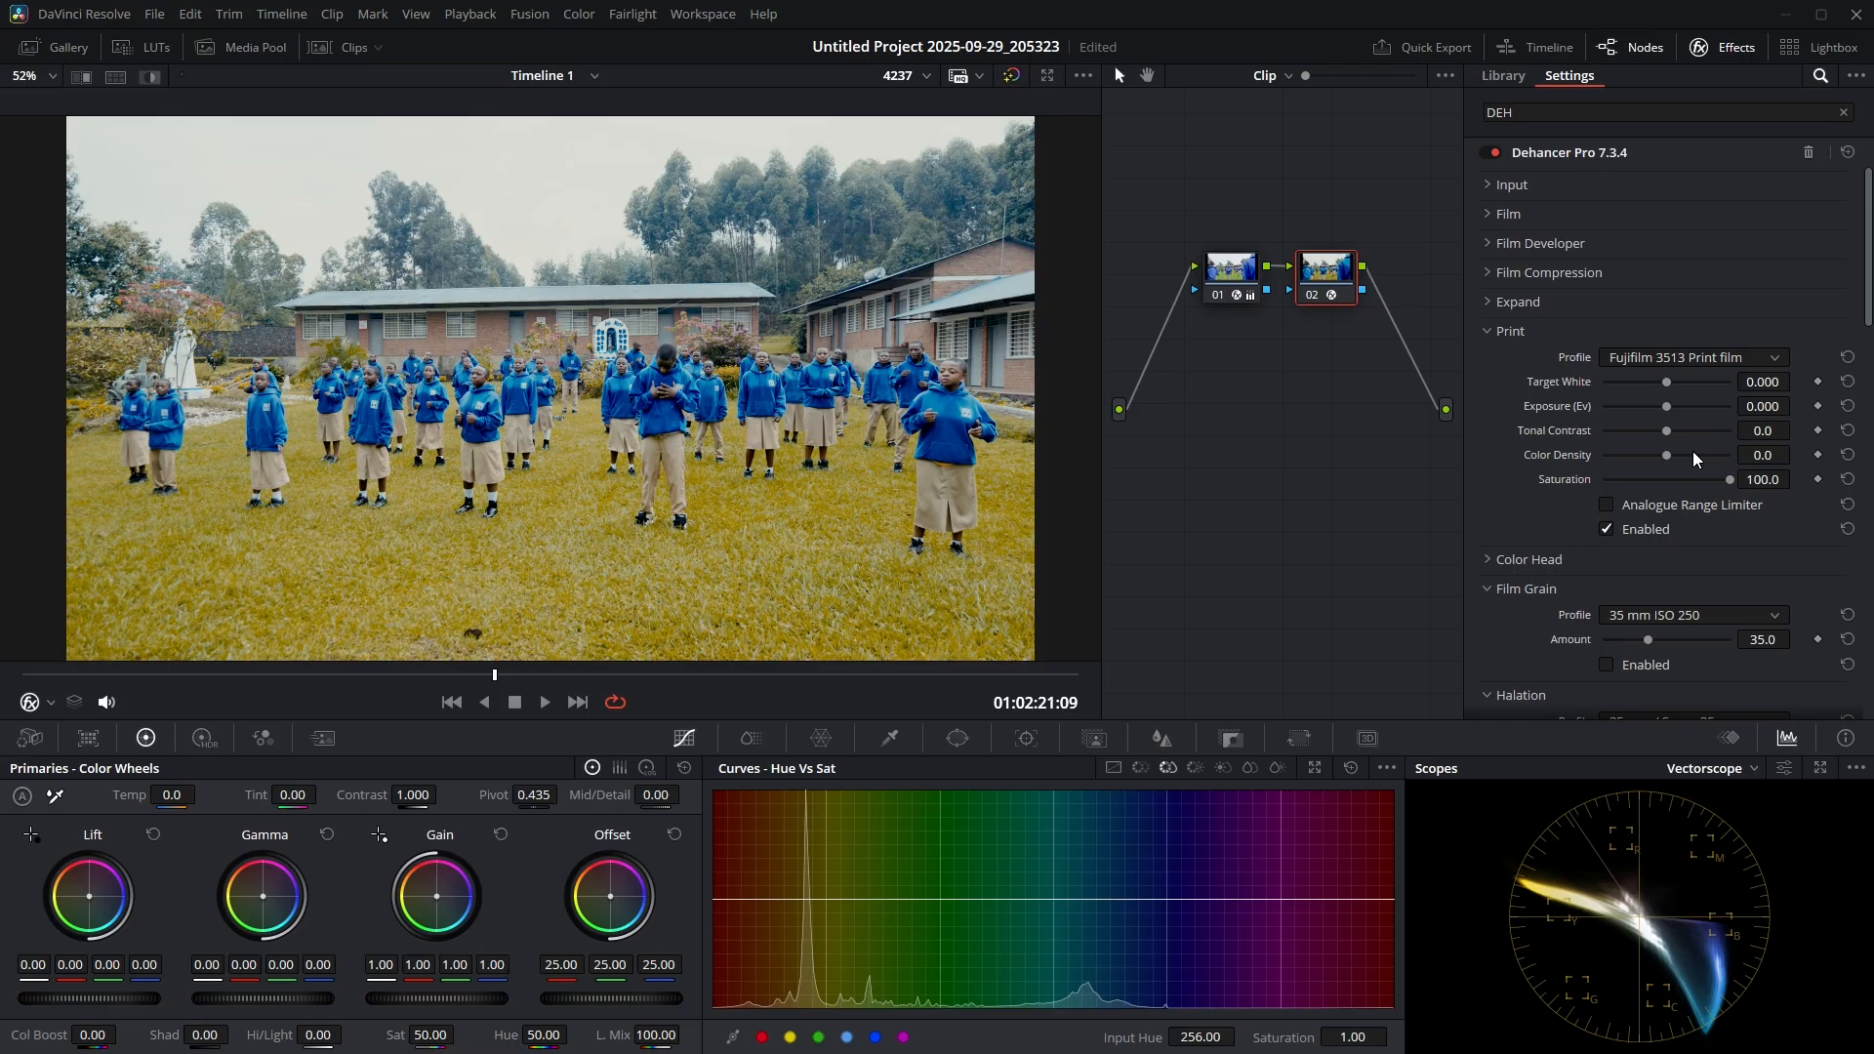
Step: Set Print's Target White to 0.047, Exposure to 0.023 and Tonal Contrast to 5.0, and compare the shot with Print off and on
mouse_move(1669, 410)
left_mouse_down()
mouse_move(1673, 435)
mouse_move(1673, 383)
mouse_move(1691, 392)
mouse_move(1649, 388)
mouse_move(1669, 388)
left_mouse_up()
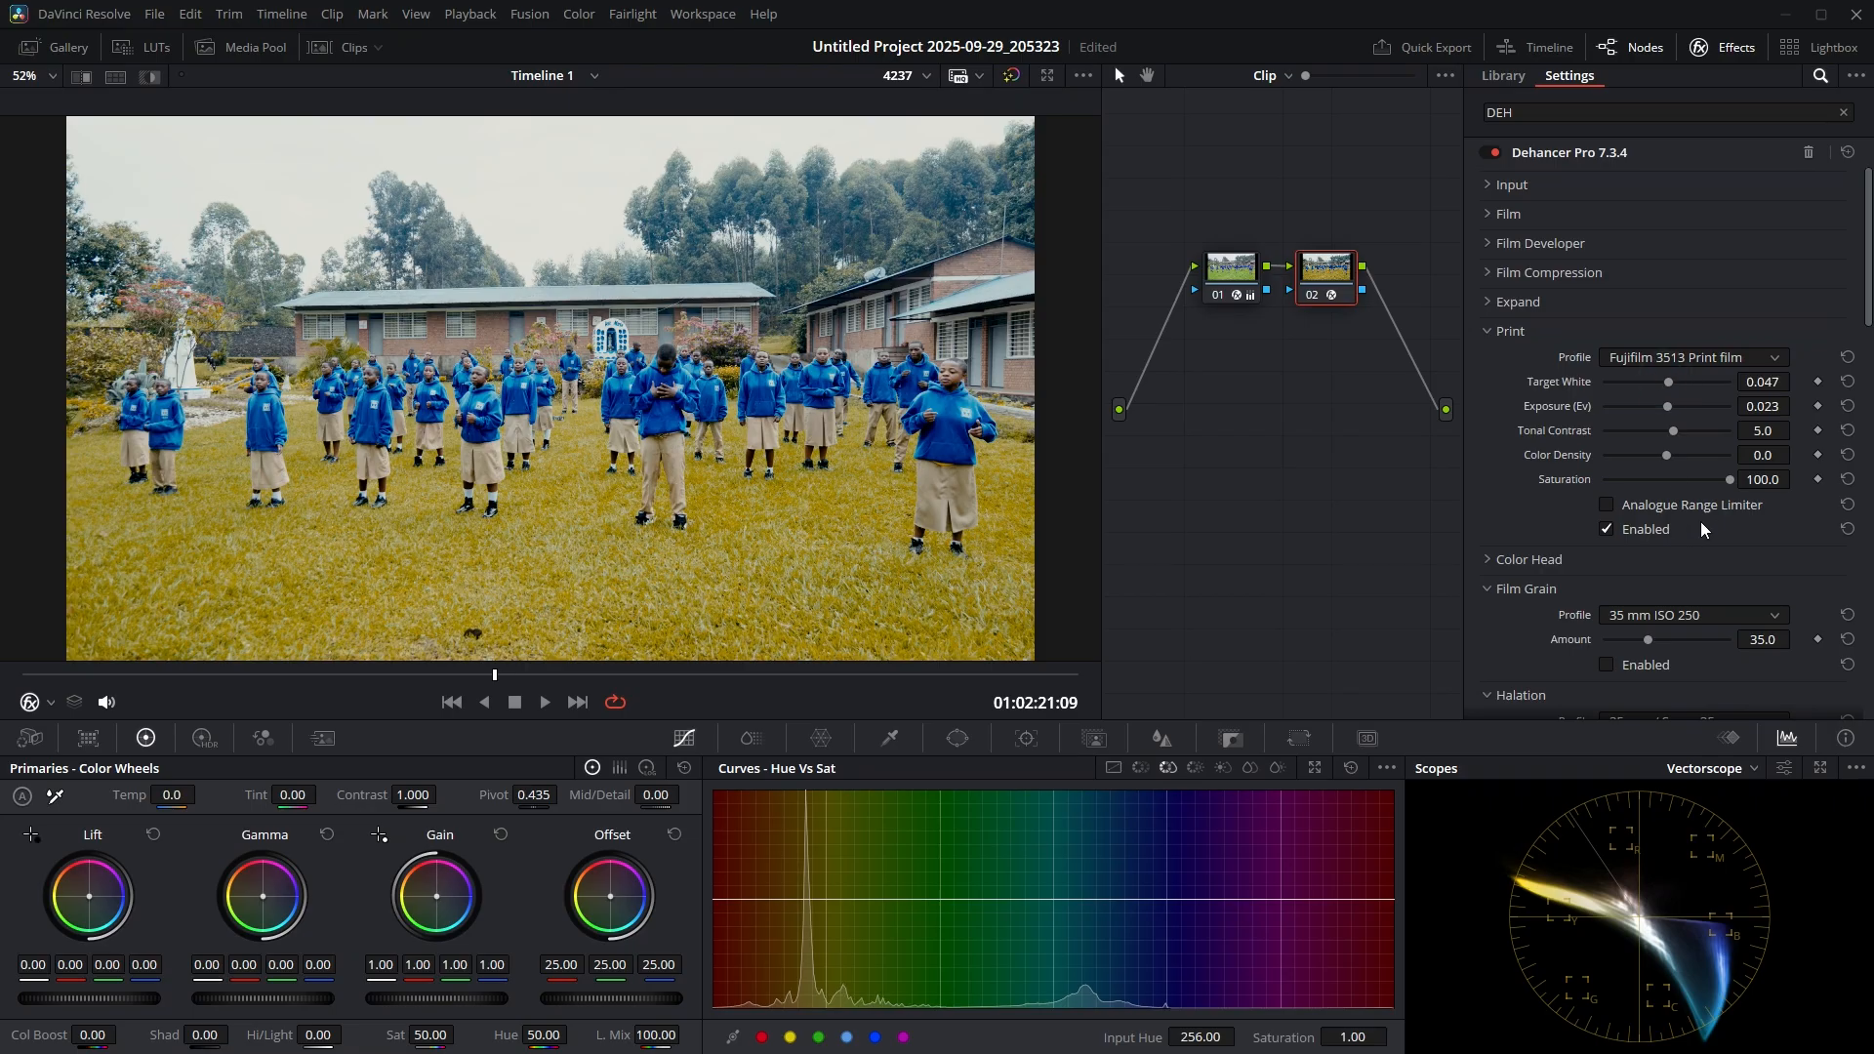
left_click(1607, 530)
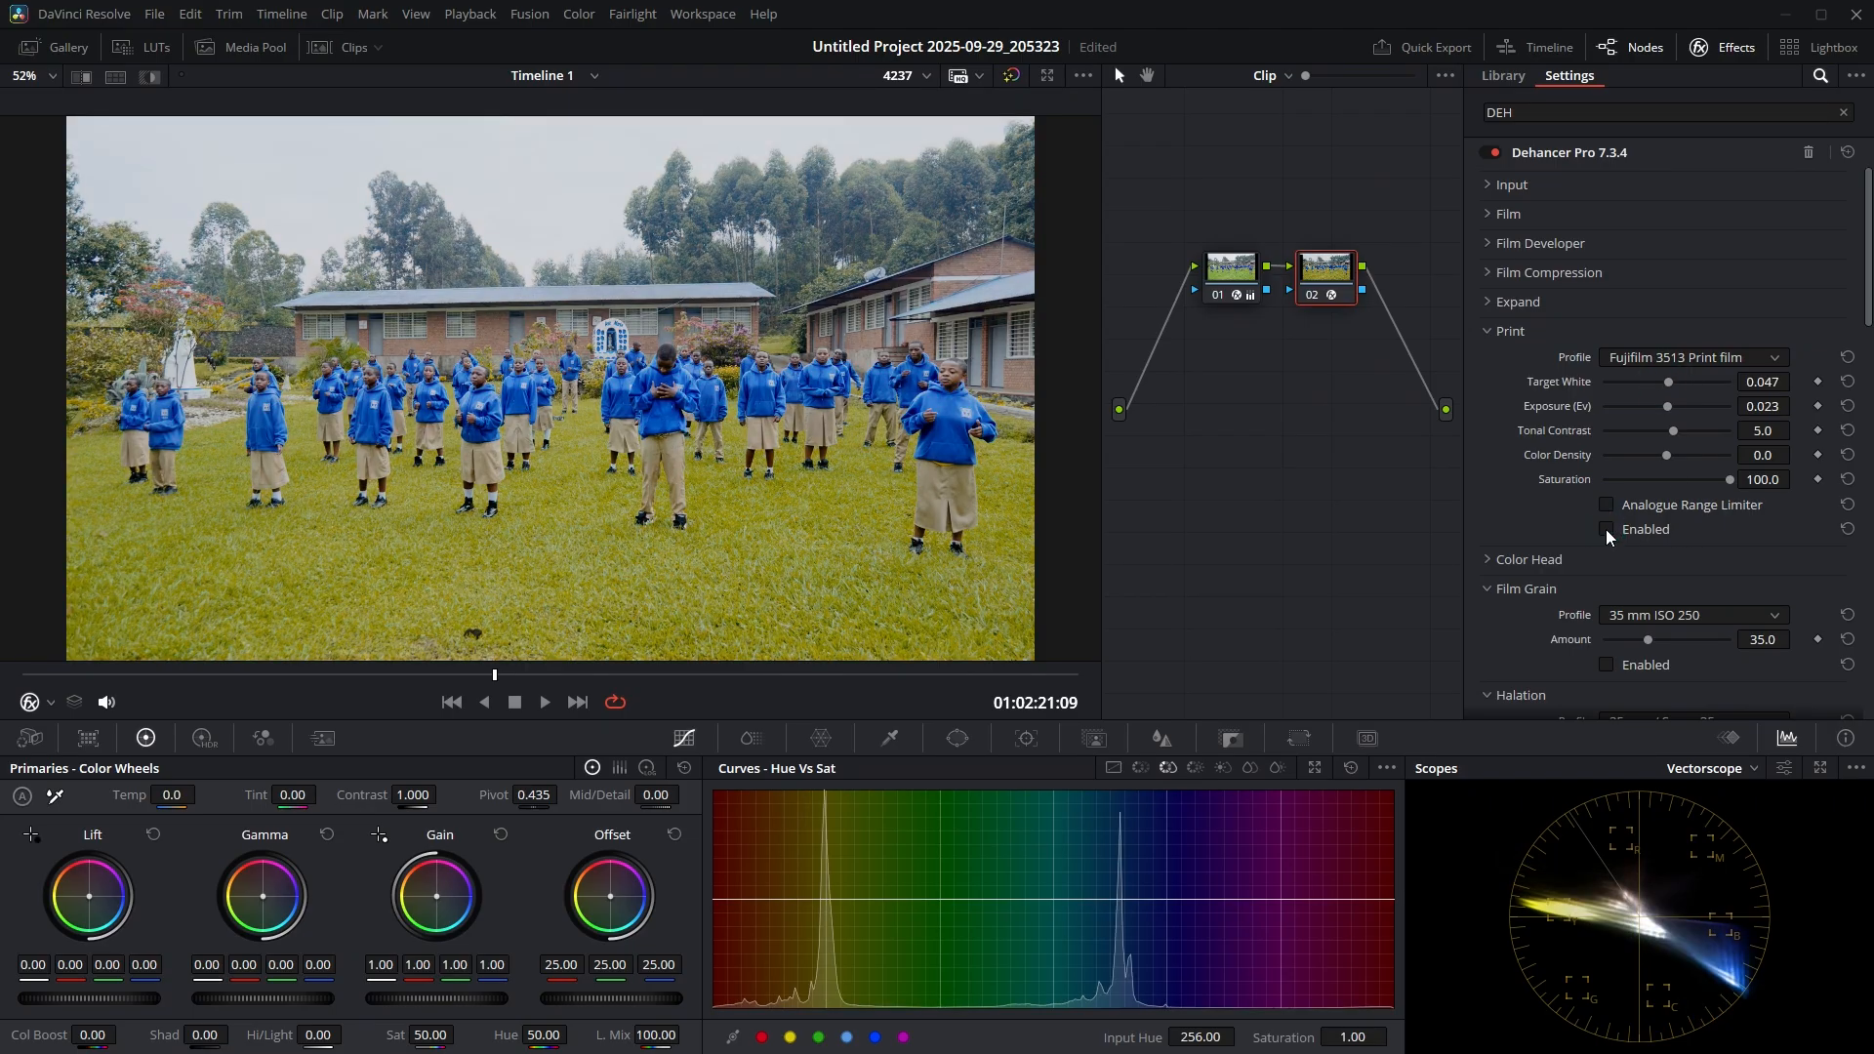
left_click(1607, 529)
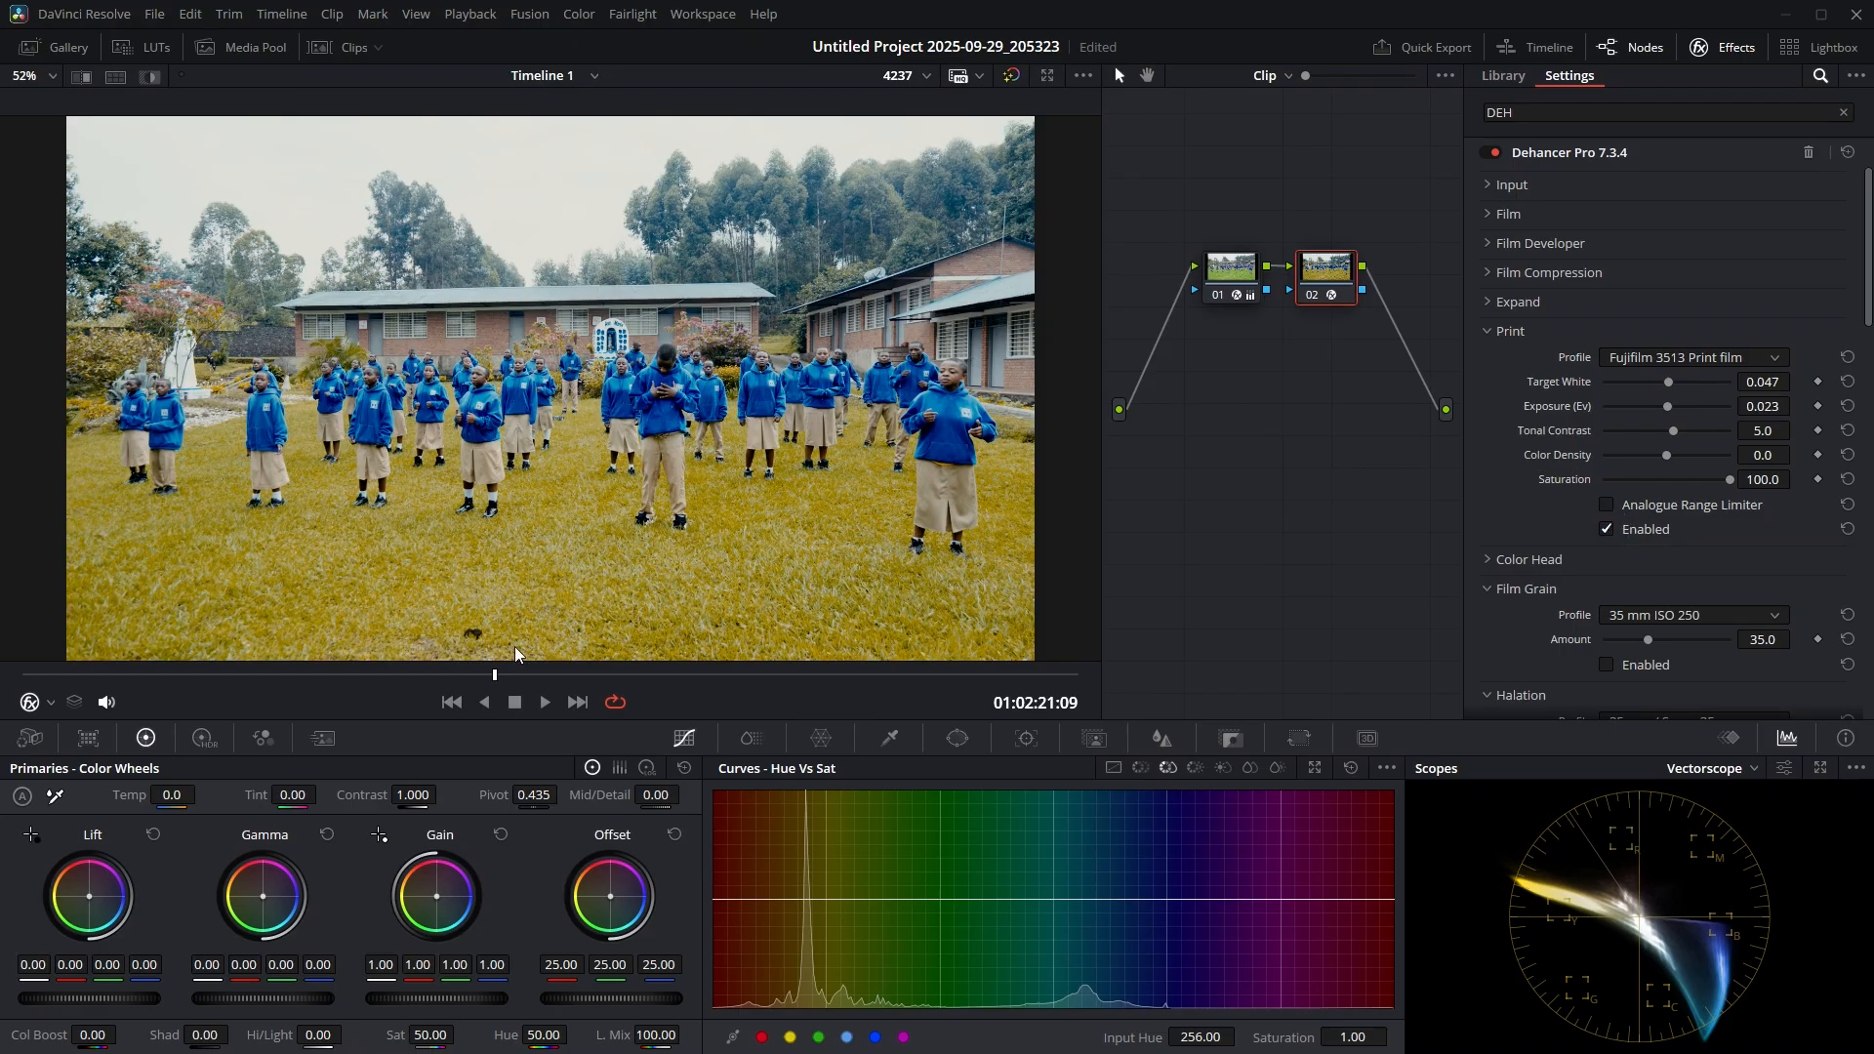
scroll(566, 560, "down", 4)
scroll(566, 559, "up", 5)
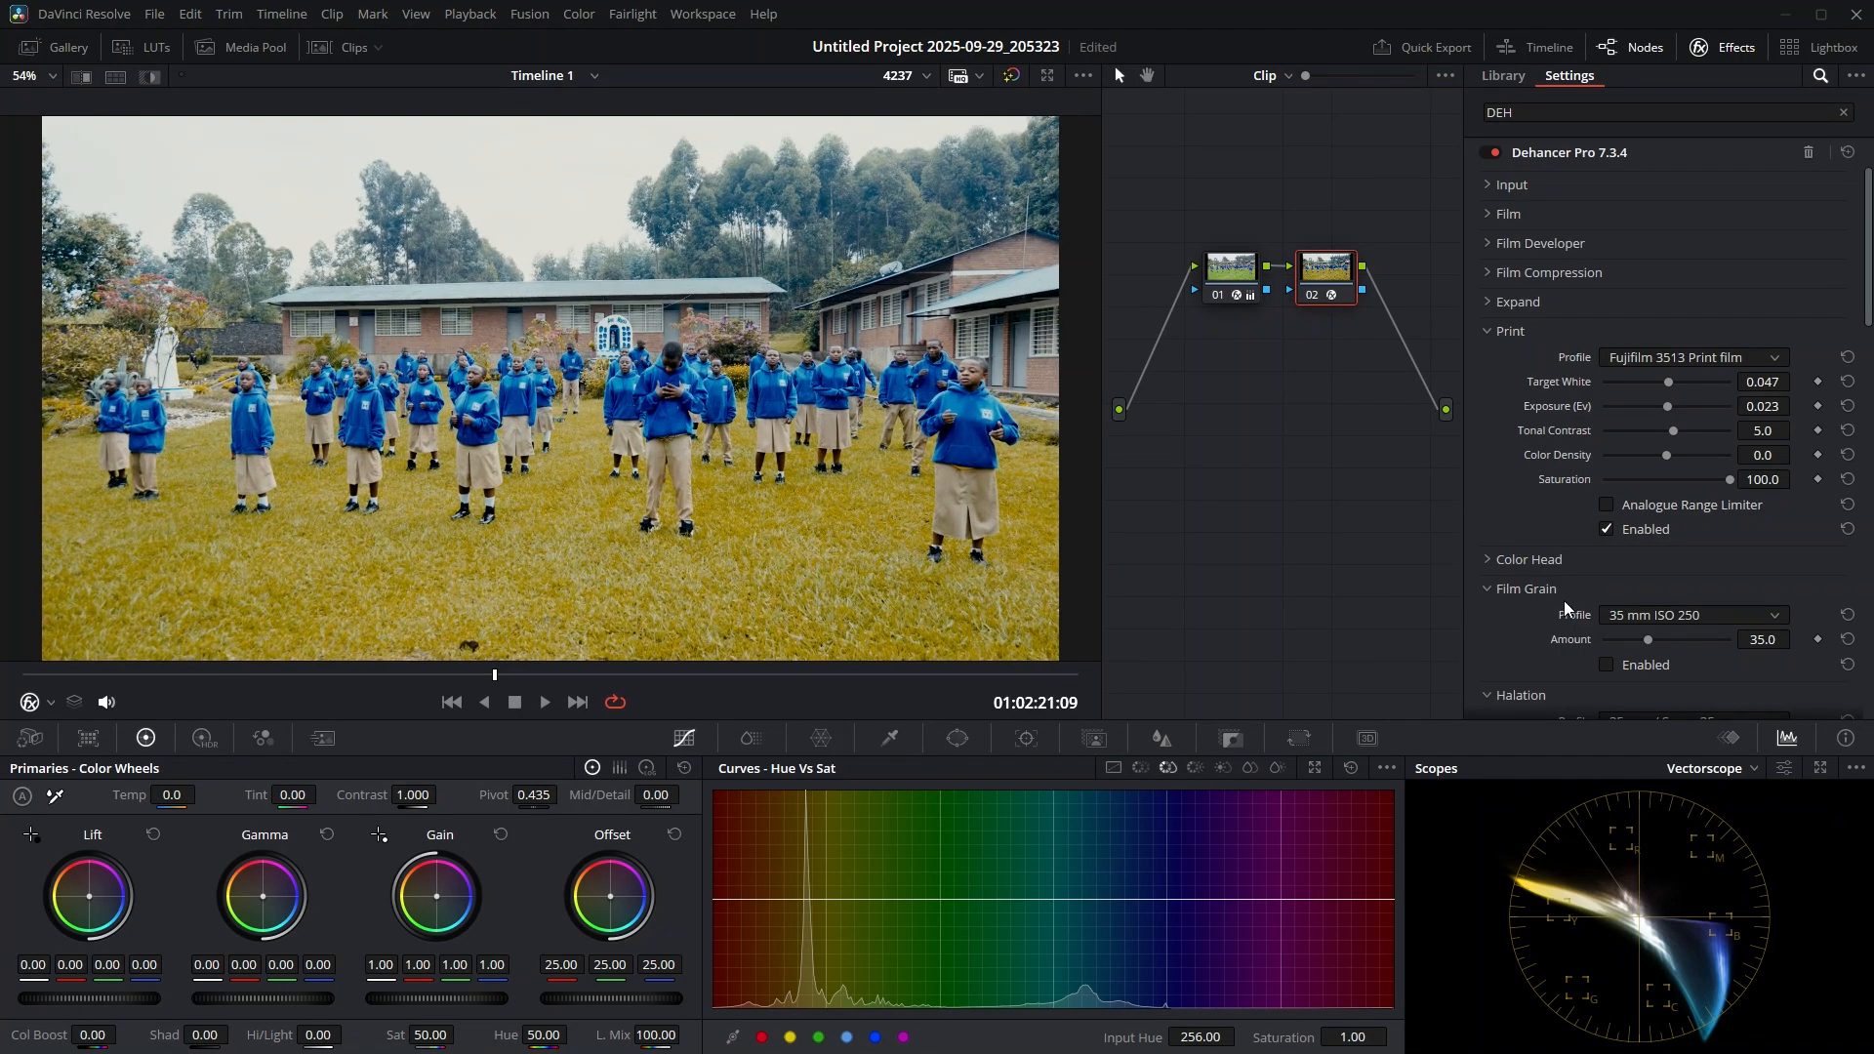
Step: Enable Film Grain with the 35 mm ISO 250 profile and check it on another frame
scroll(1552, 601, "down", 3)
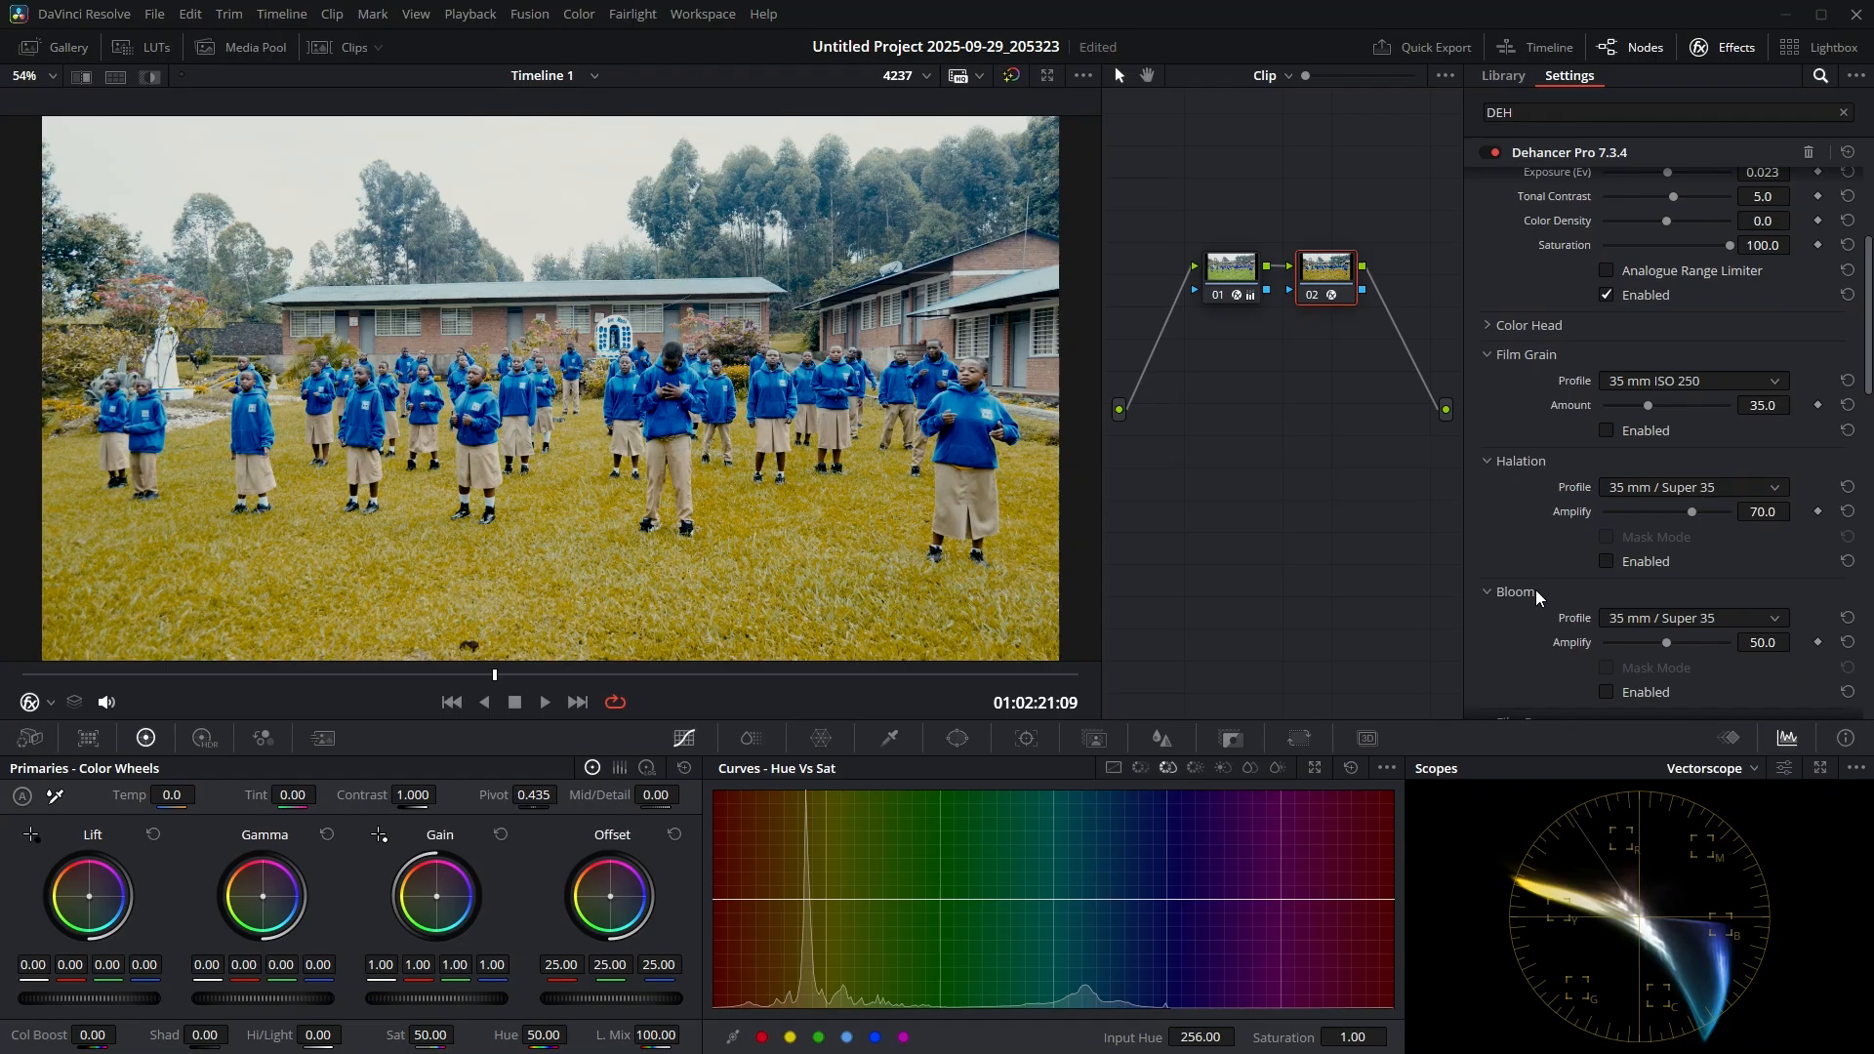
left_click(1609, 432)
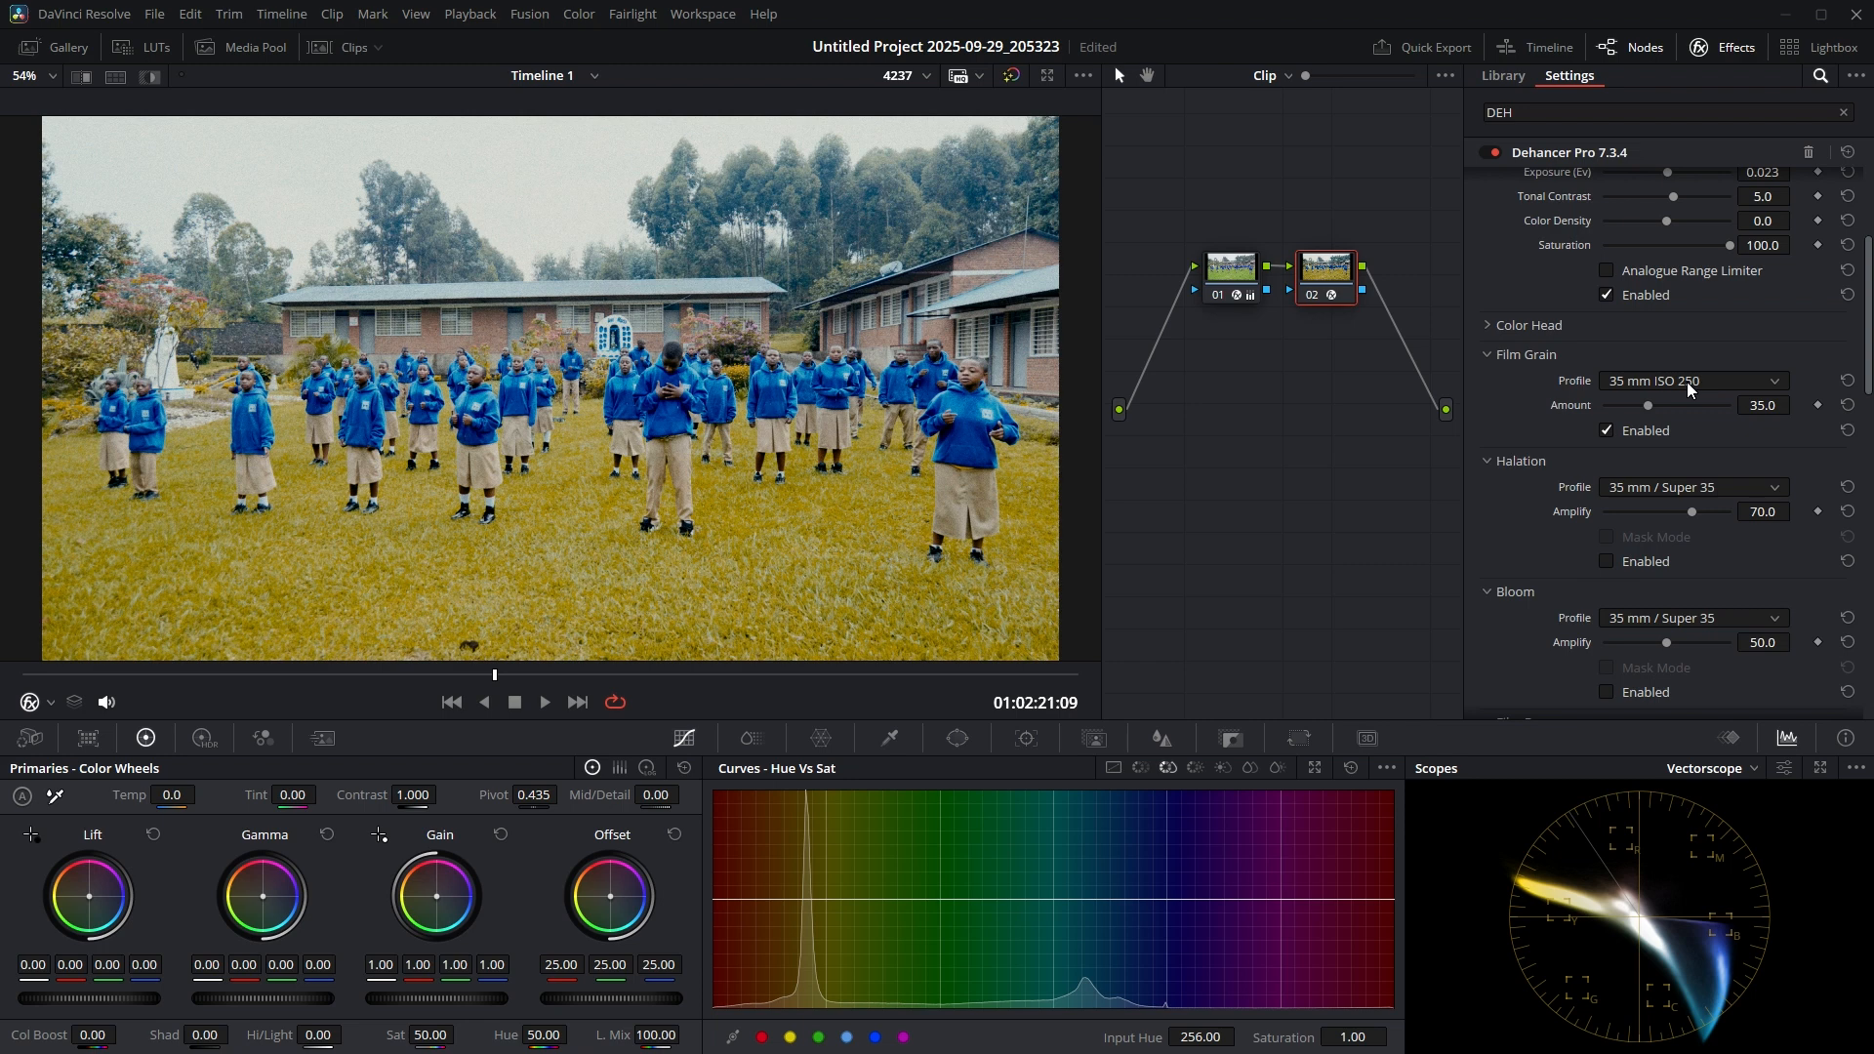
left_click(577, 676)
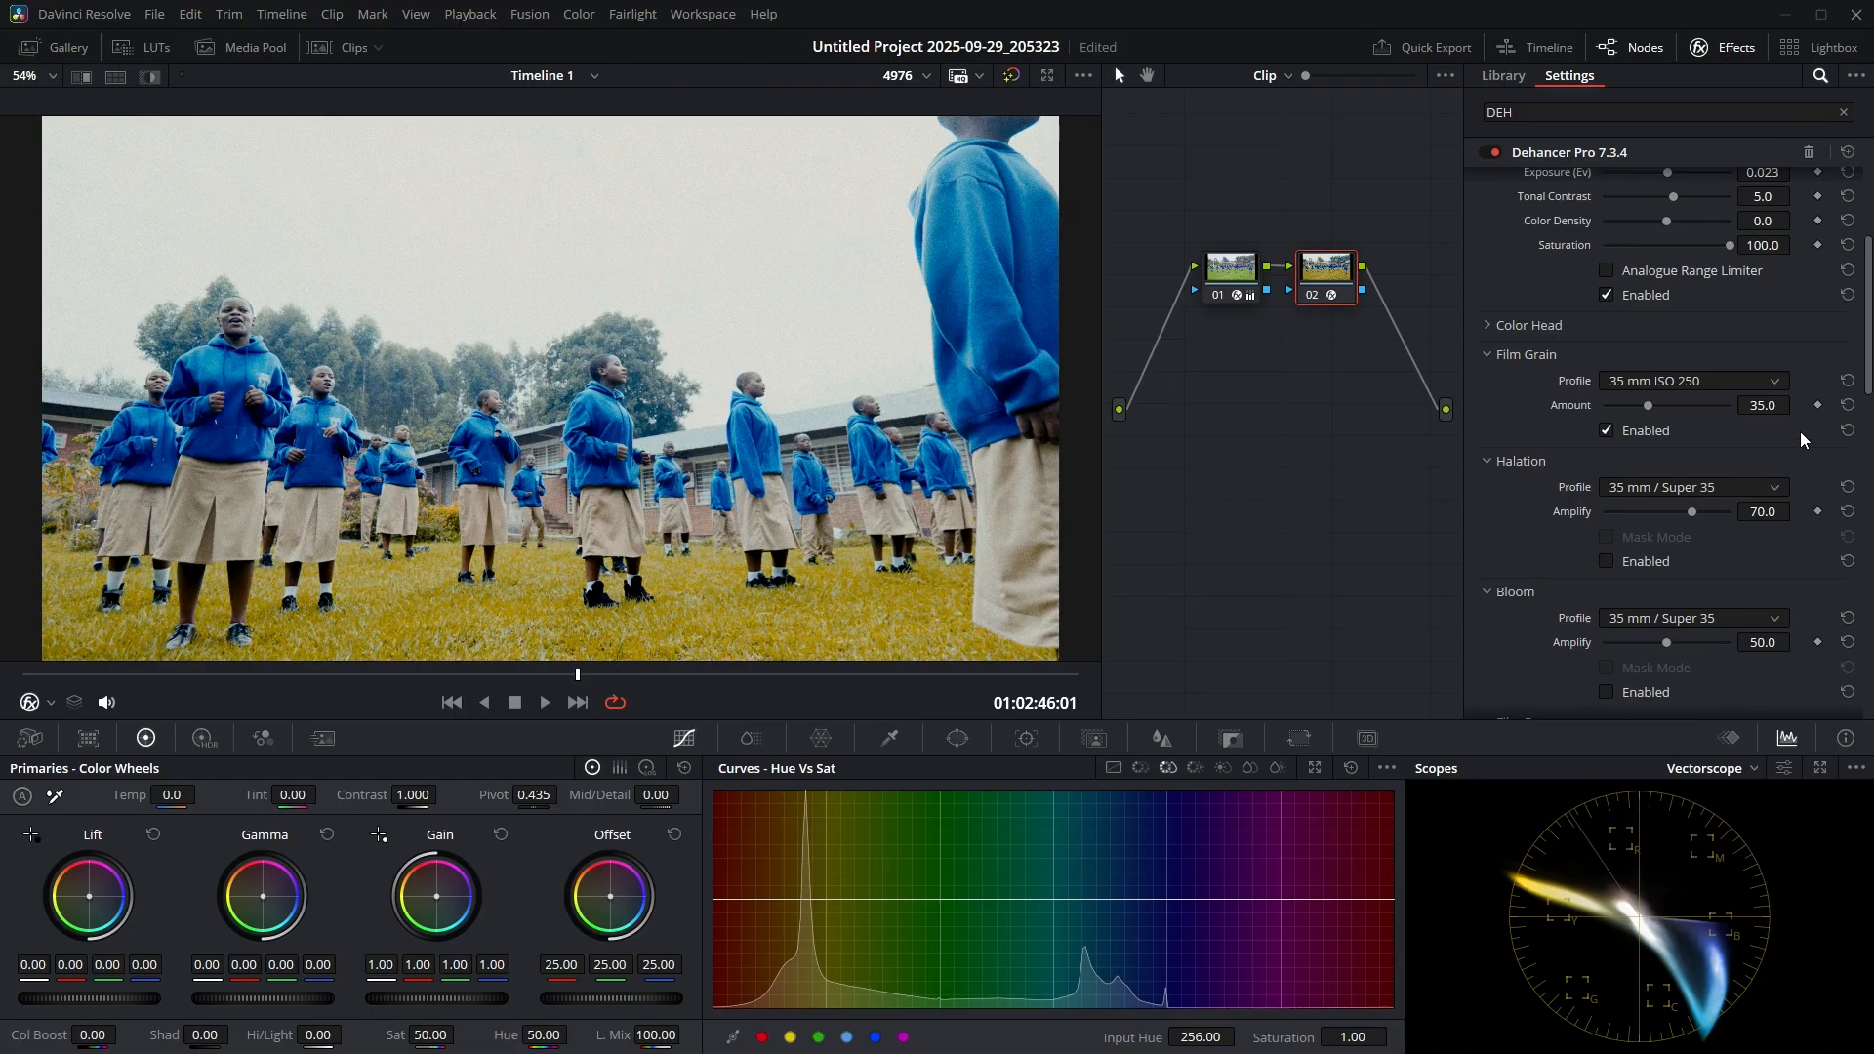
Step: Try a Custom film grain with Size 12.66 and Amount 34.9, and look at it on an earlier frame
left_click(1659, 381)
left_click(1656, 400)
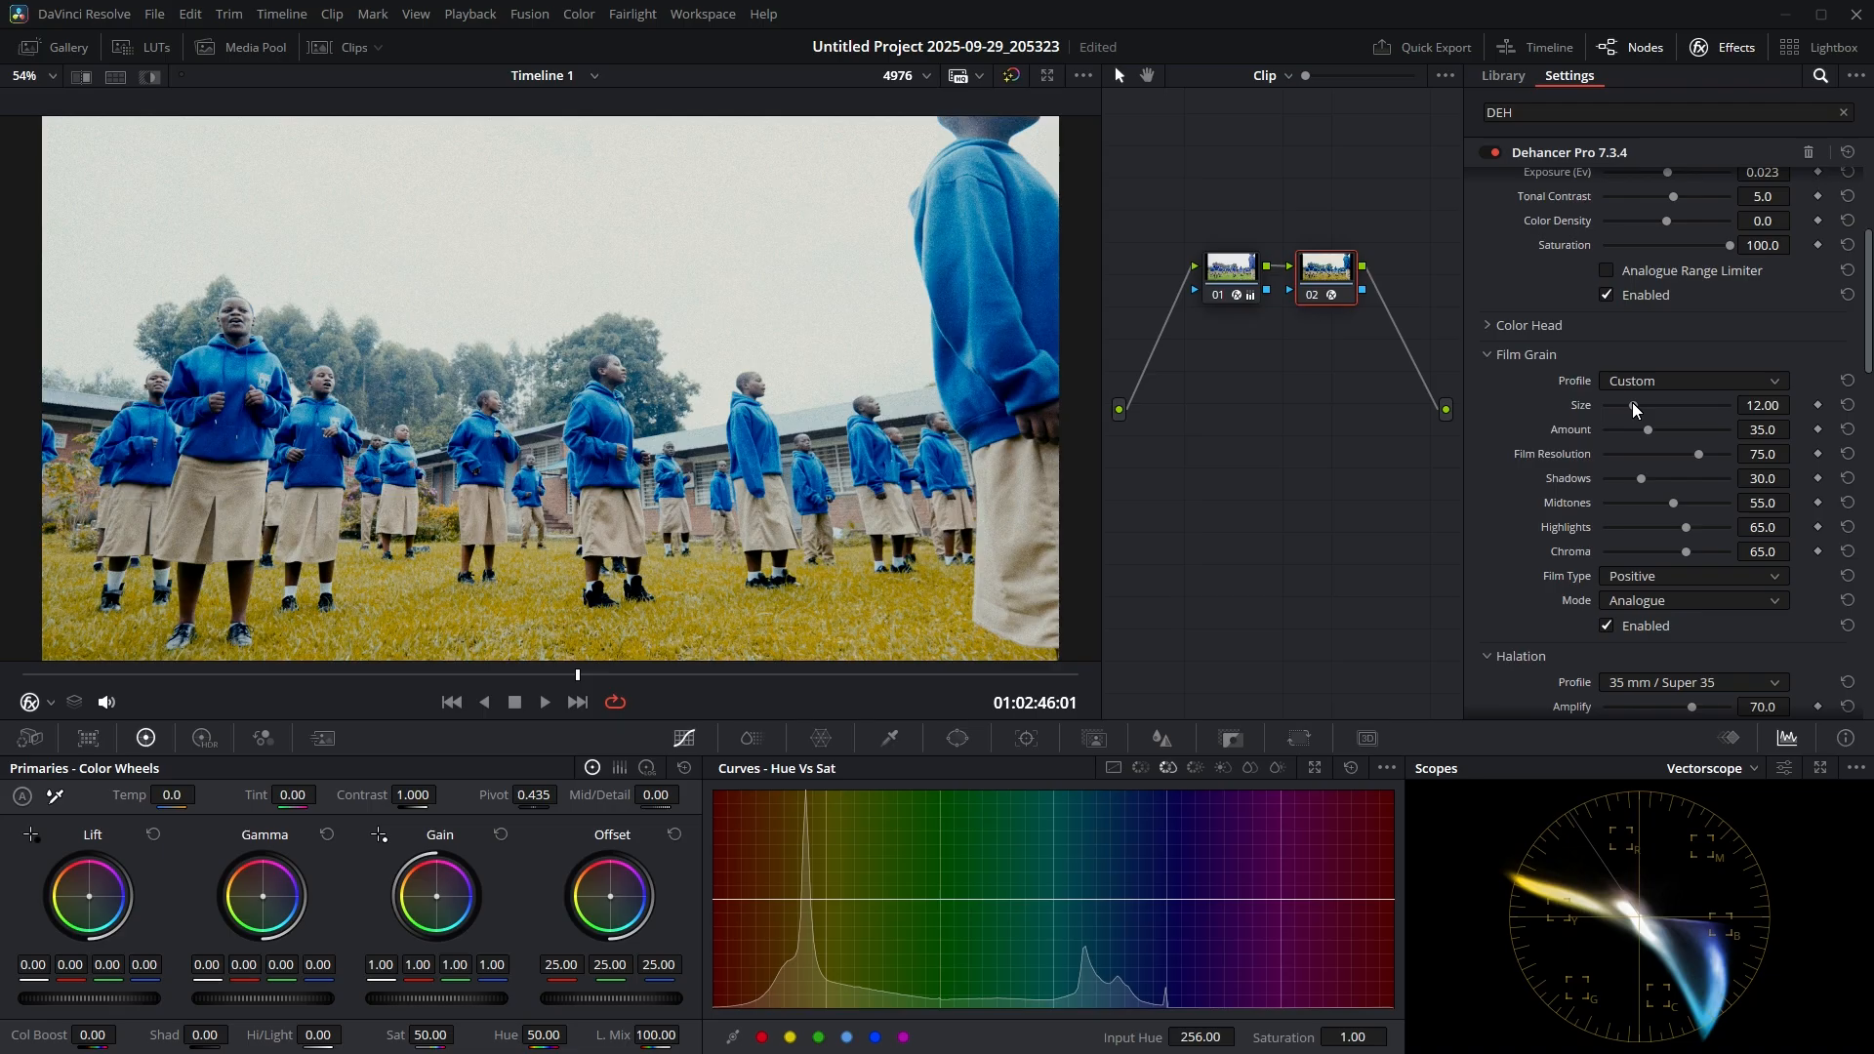
left_click_drag(1635, 408, 1635, 407)
left_click_drag(1648, 431, 1649, 430)
left_click(1665, 384)
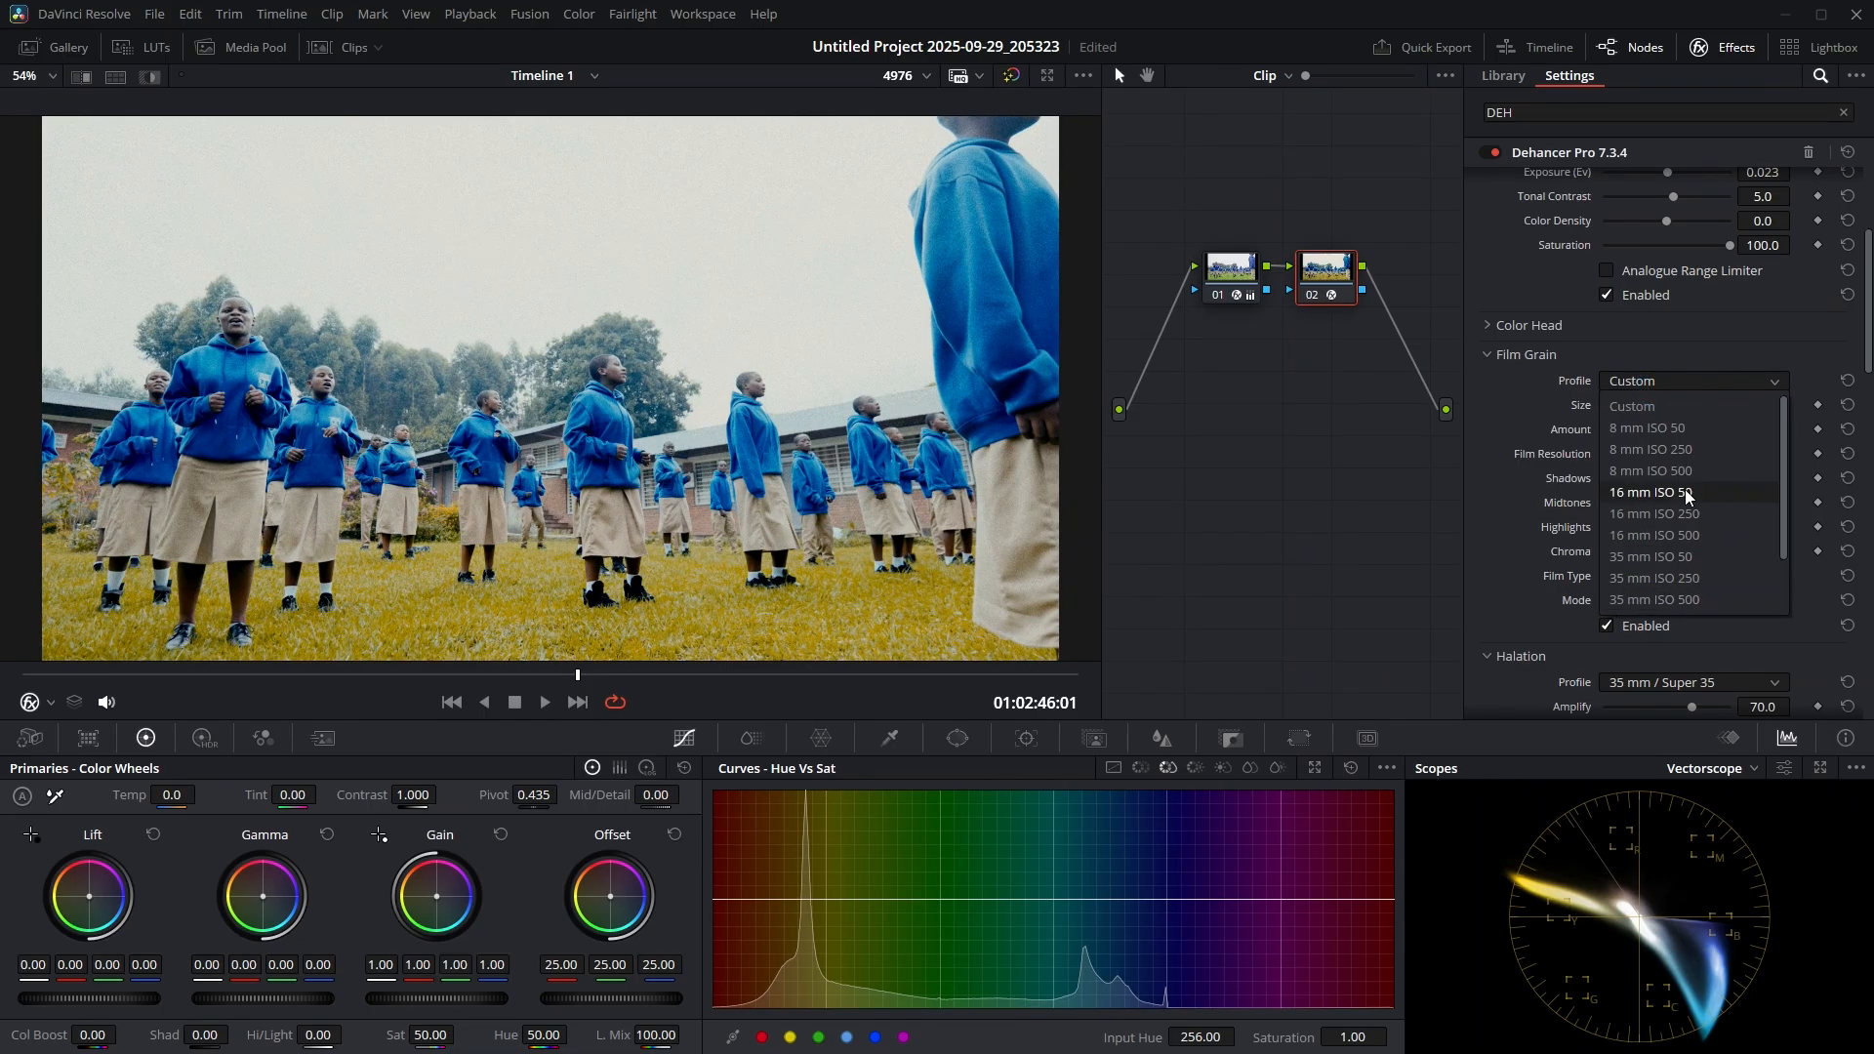
left_click(459, 673)
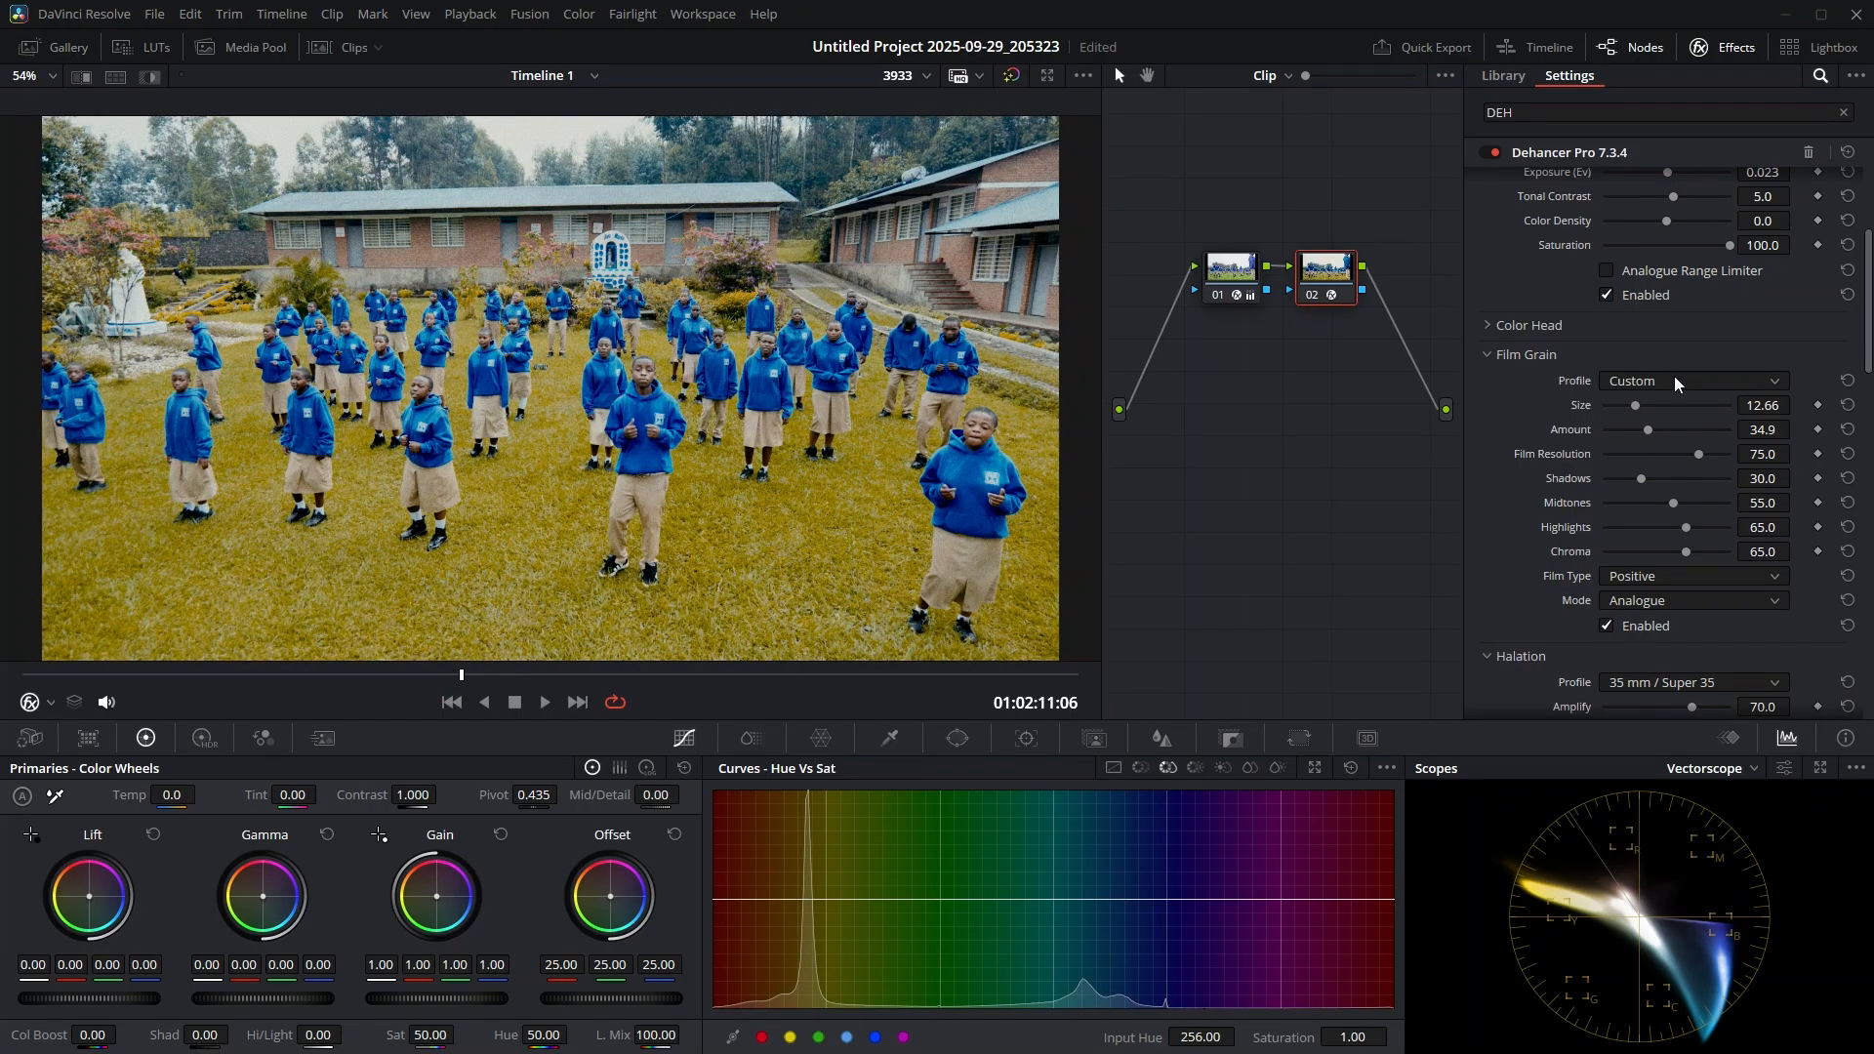
Step: Build a Custom film grain from the 16 mm ISO 50 profile, with Size 9.74 and Amount 14.0, checking it close up
left_click(1675, 383)
left_click(1649, 490)
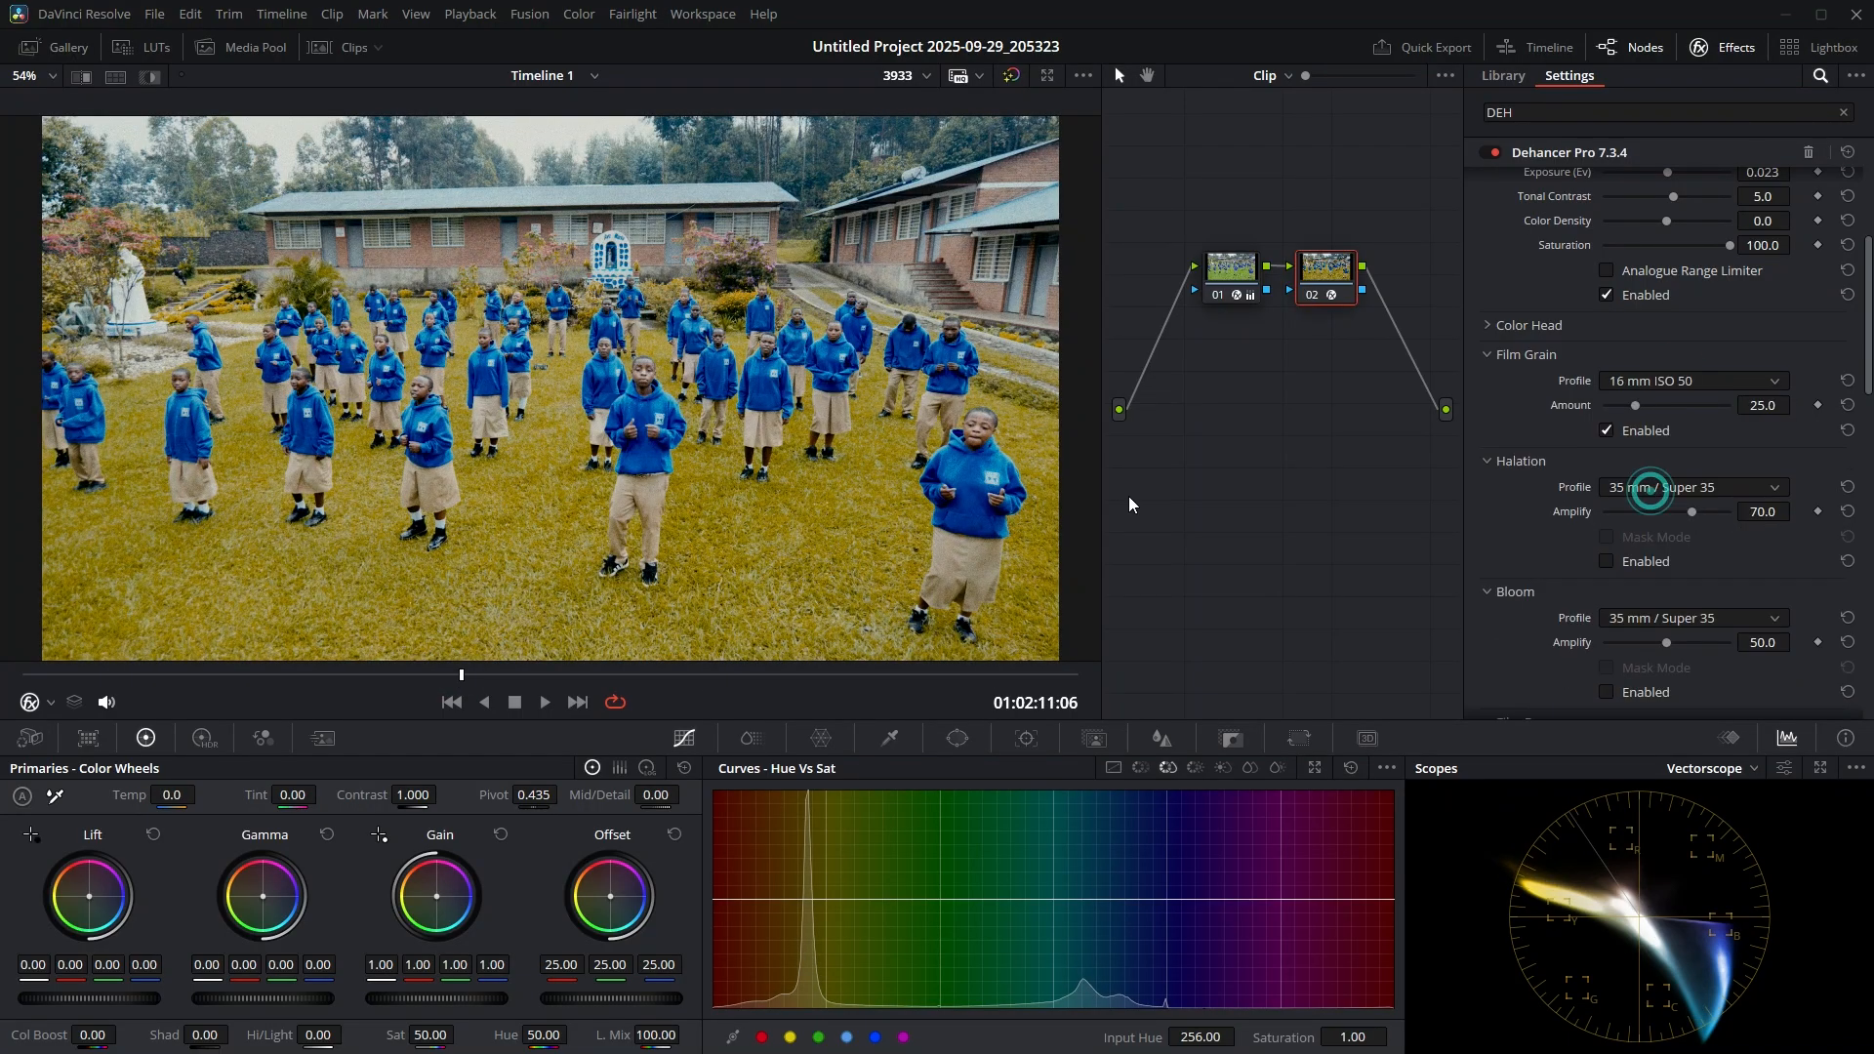
left_click(1659, 381)
left_click(1653, 408)
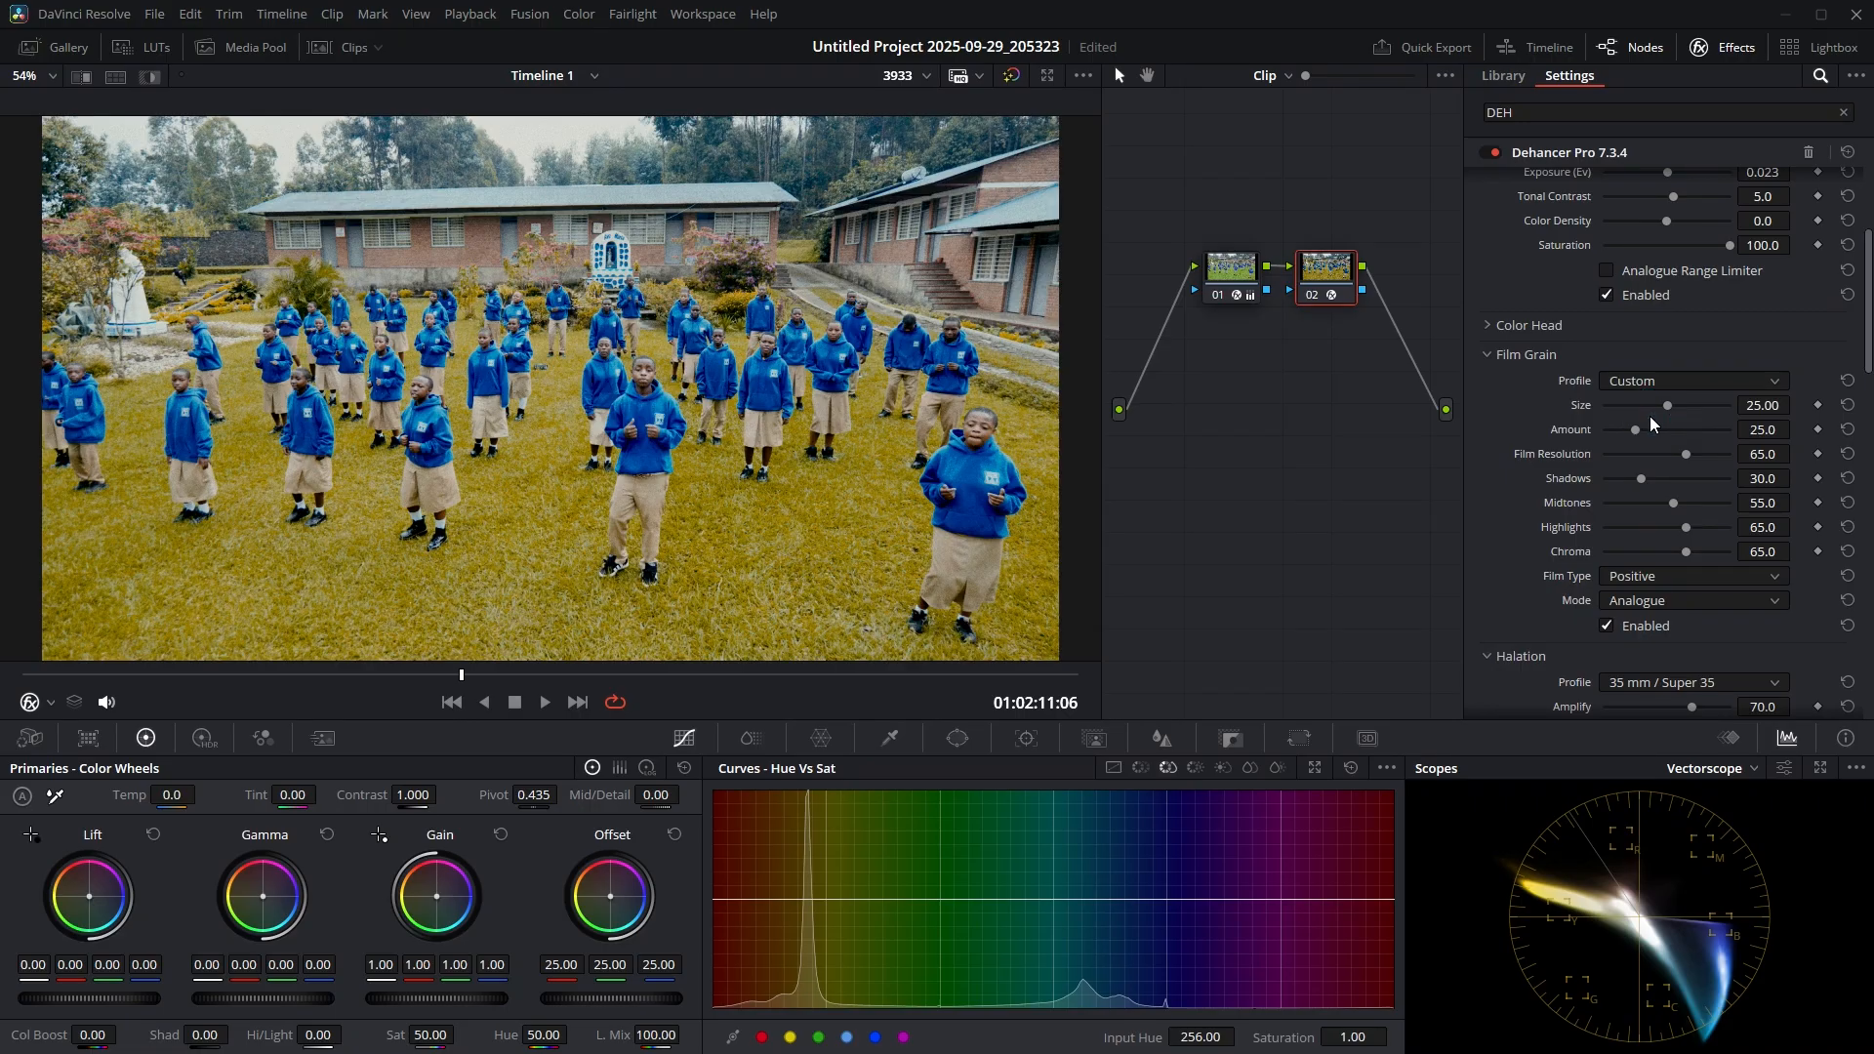
left_click_drag(1659, 401, 1628, 402)
scroll(738, 416, "up", 5)
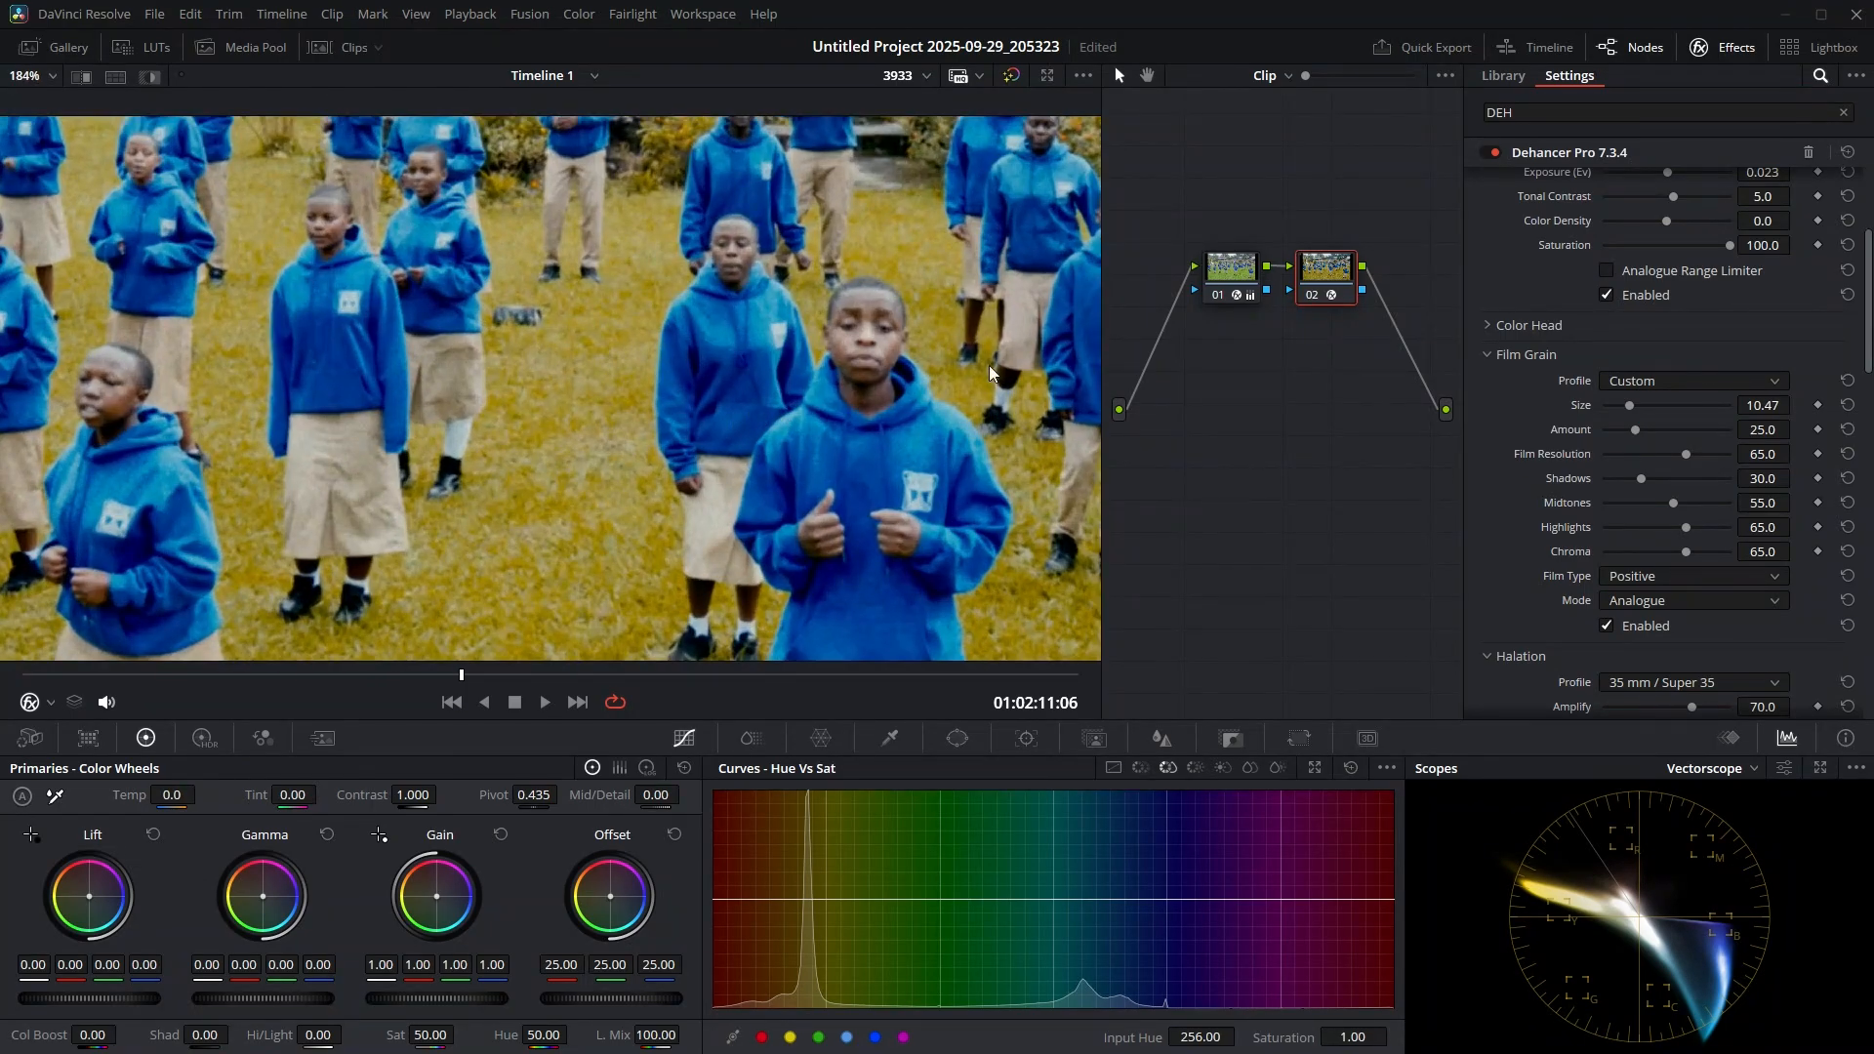
mouse_move(1637, 431)
left_mouse_down()
mouse_move(1669, 438)
mouse_move(1602, 443)
mouse_move(1623, 441)
mouse_move(1626, 407)
left_mouse_up()
scroll(778, 400, "down", 3)
scroll(778, 400, "down", 2)
scroll(1491, 596, "up", 1)
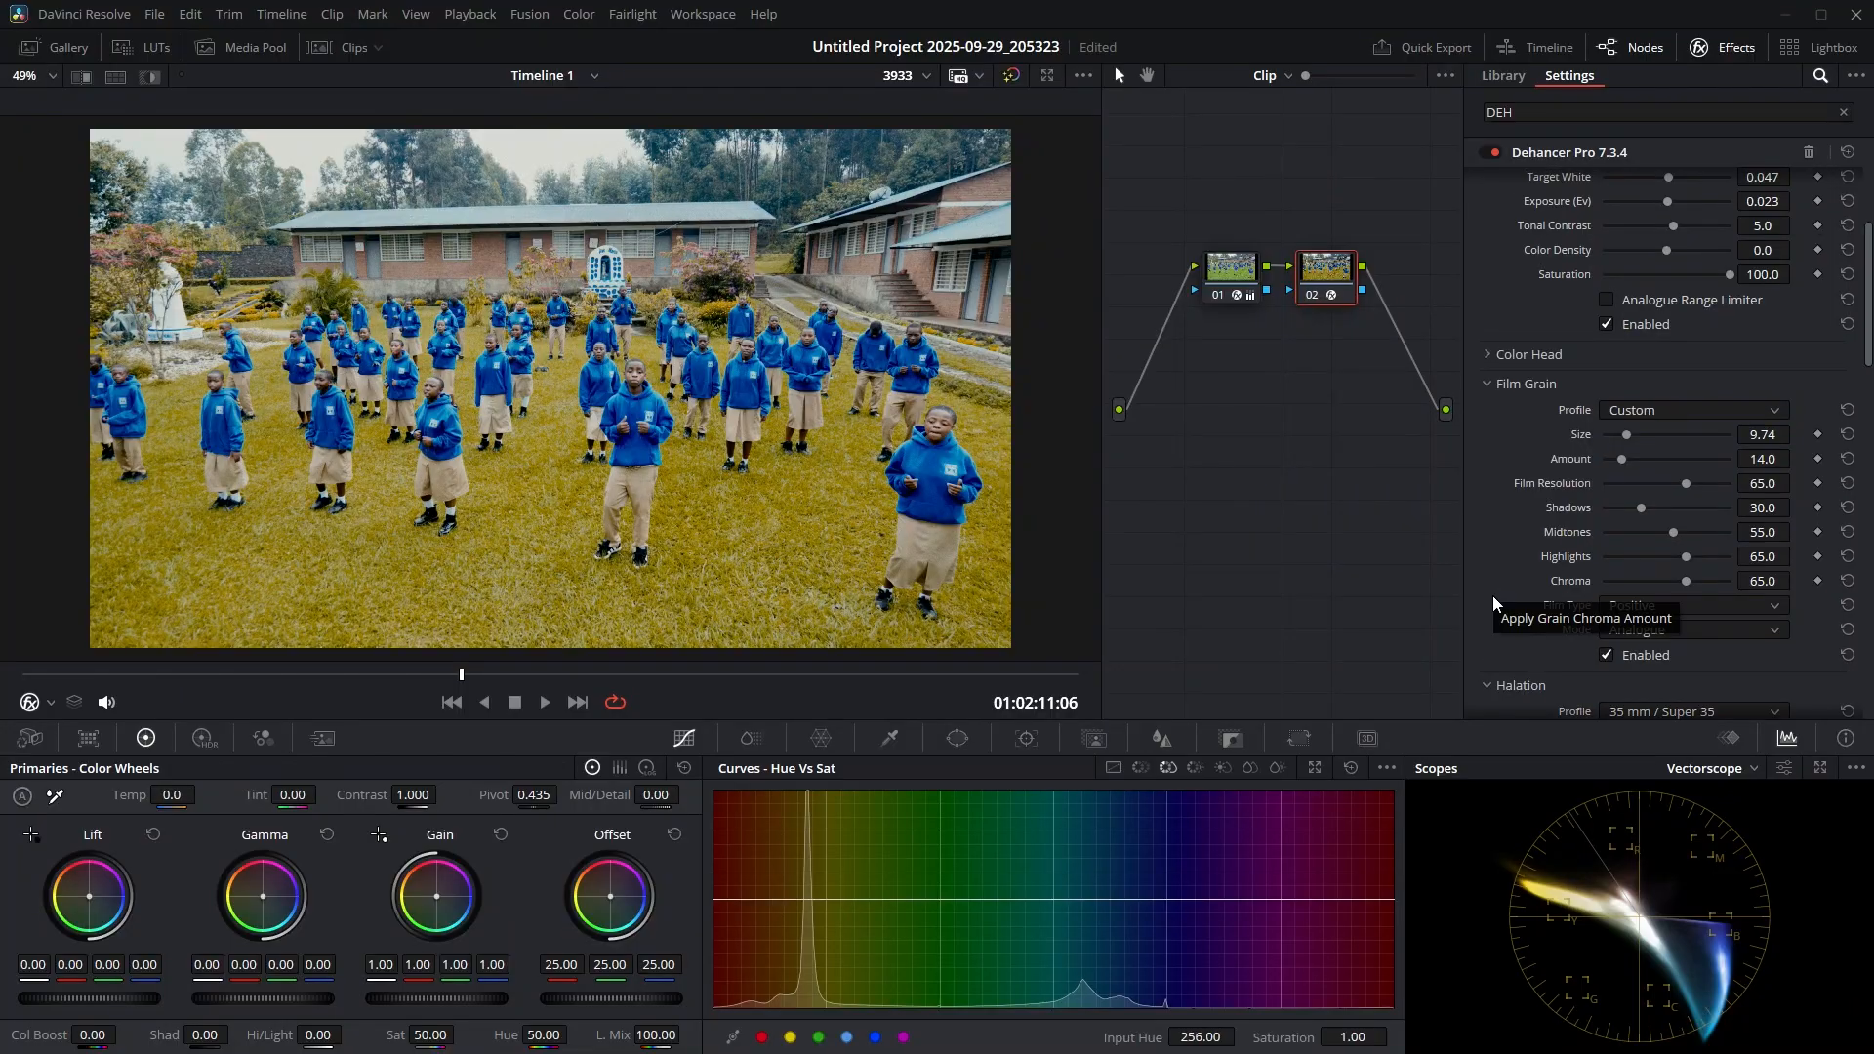
left_click(1487, 385)
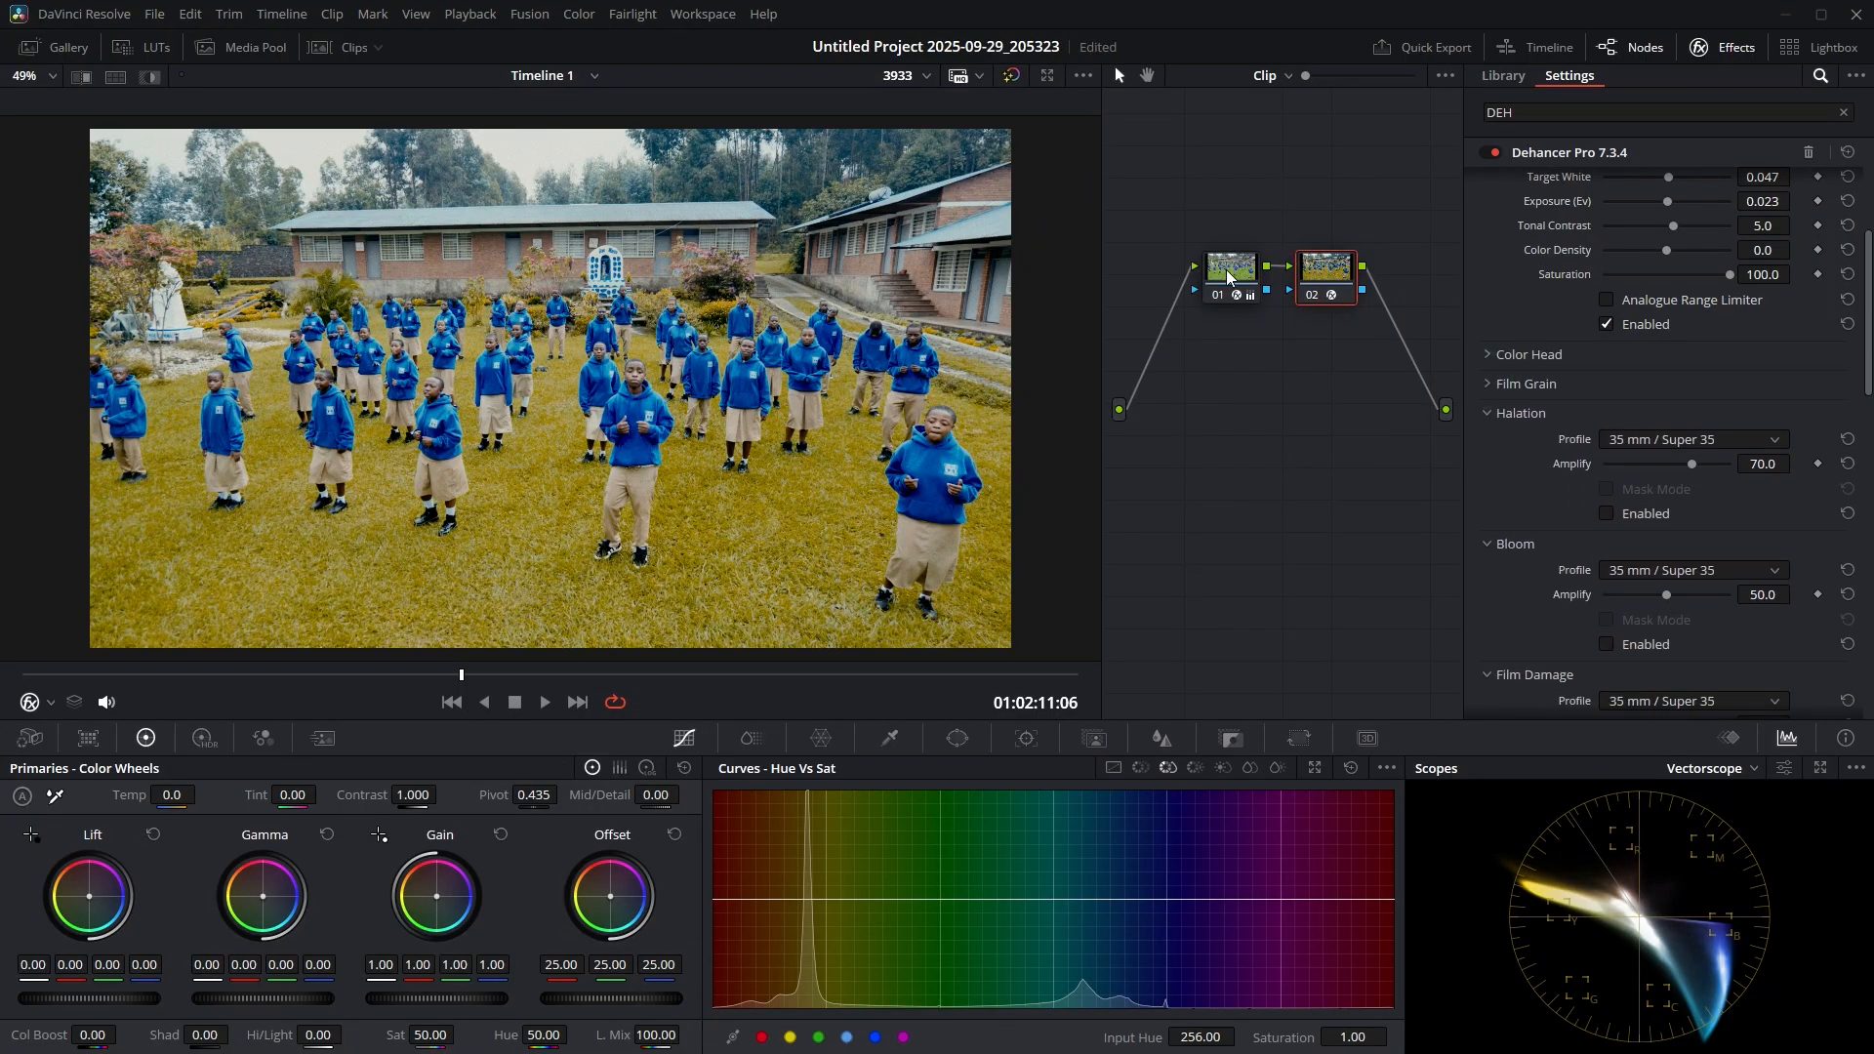
Step: Rearrange the two nodes to make room and add a serial node 03 after the Dehancer node
left_click_drag(1226, 269, 1193, 254)
left_click_drag(1304, 275, 1285, 260)
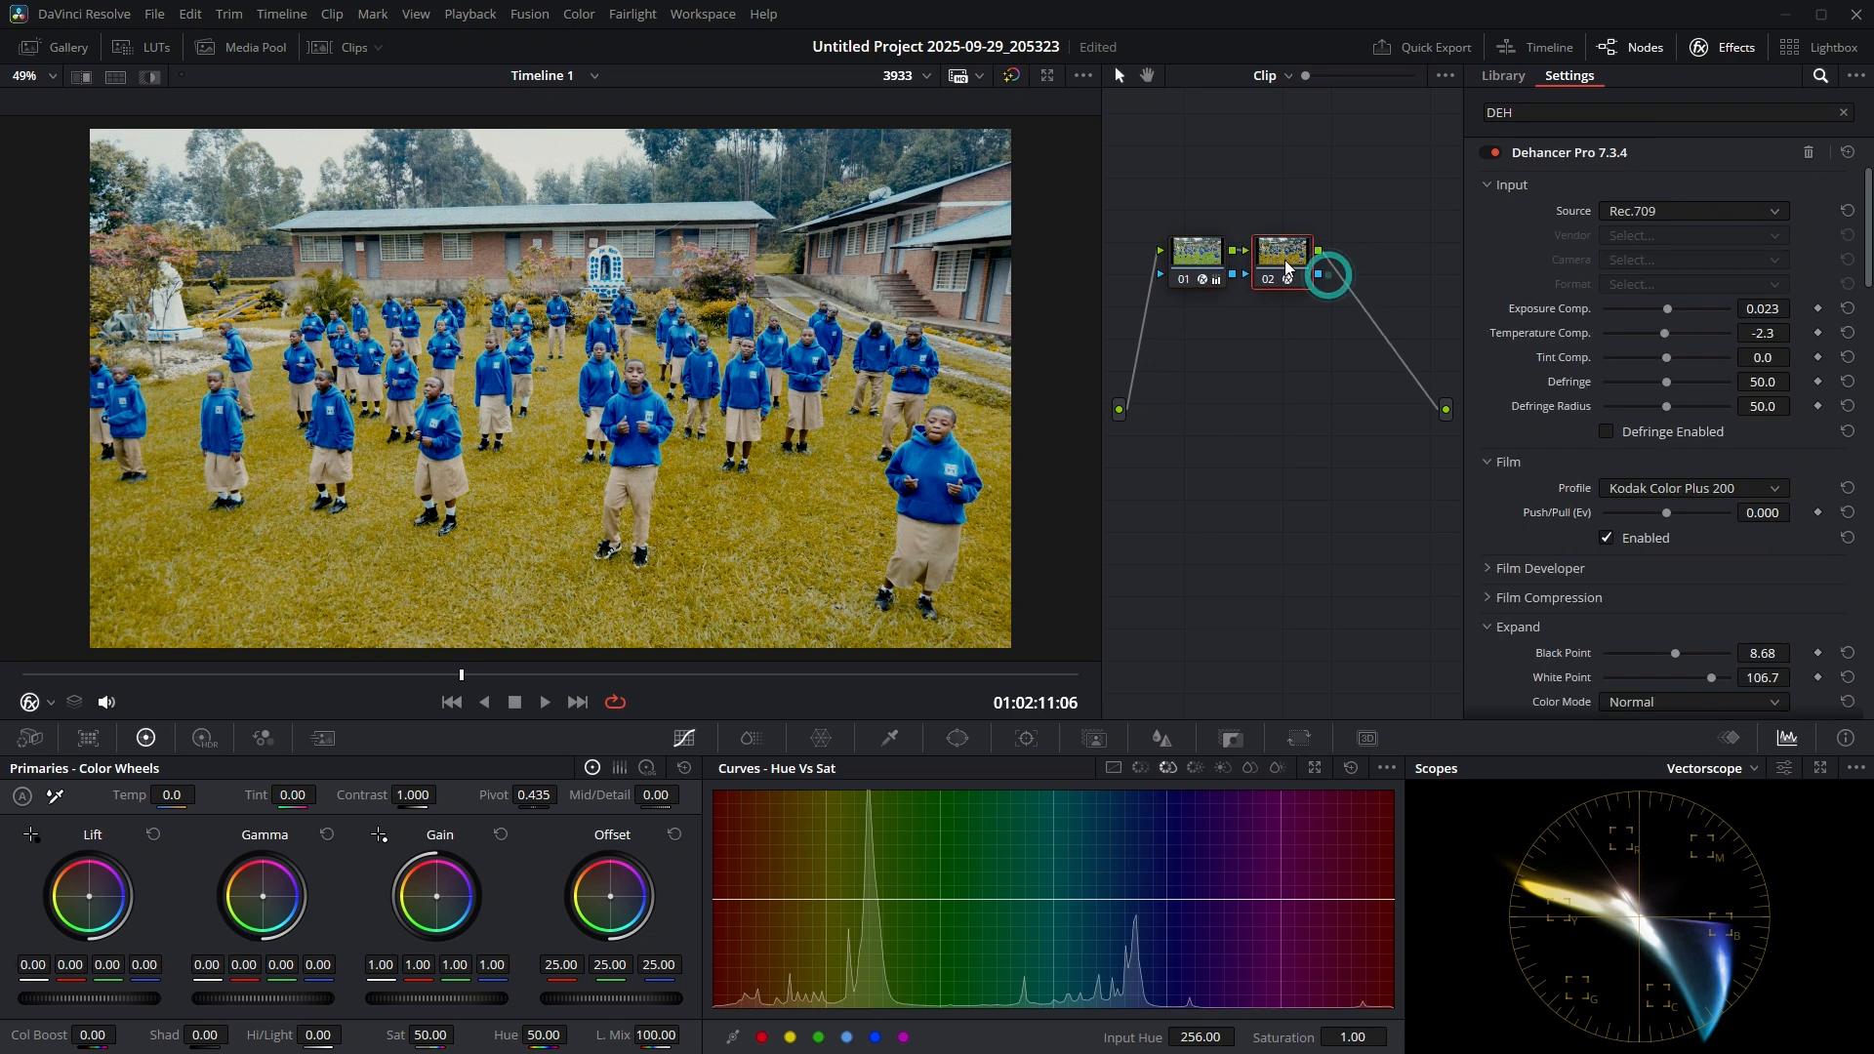
key("alt+s")
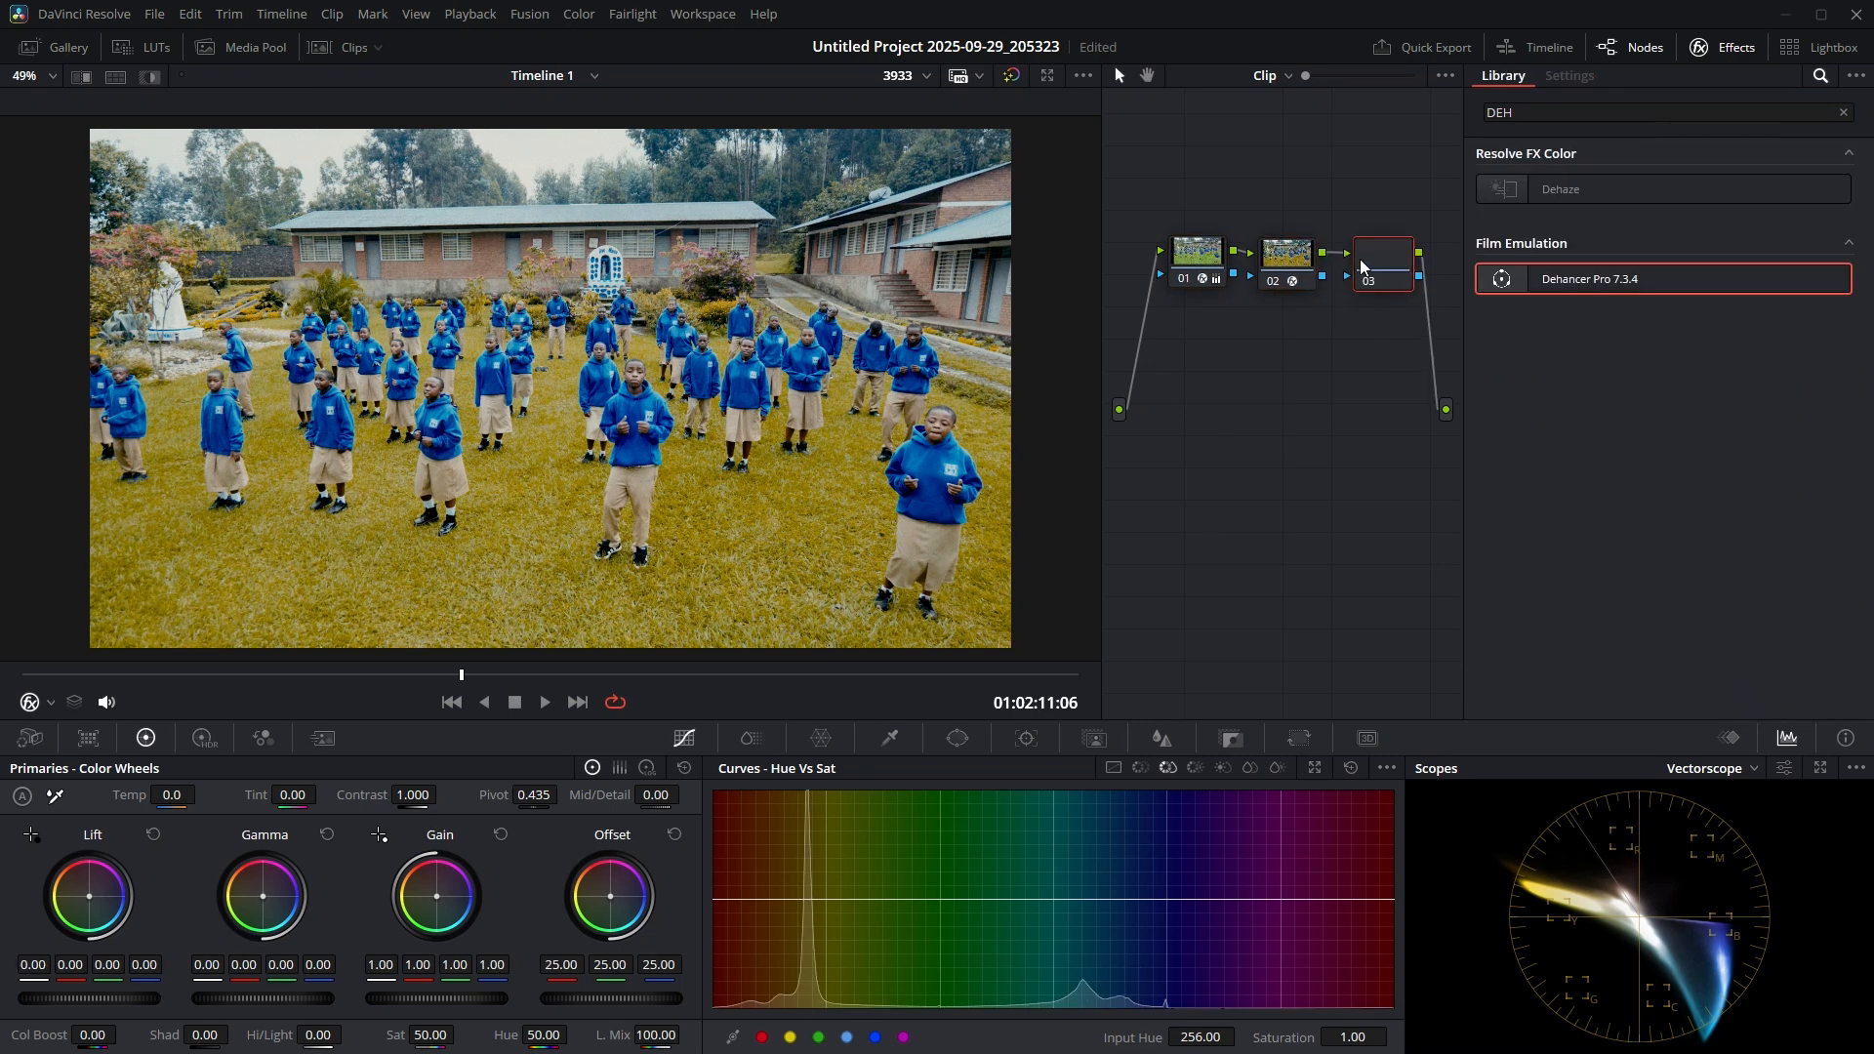
left_click_drag(1383, 258, 1375, 259)
Step: At frame 4189, sample a foreground person's skin tone with the HSL Qualifier on node 03 and show the selection with Highlight
left_click(479, 675)
left_click(504, 675)
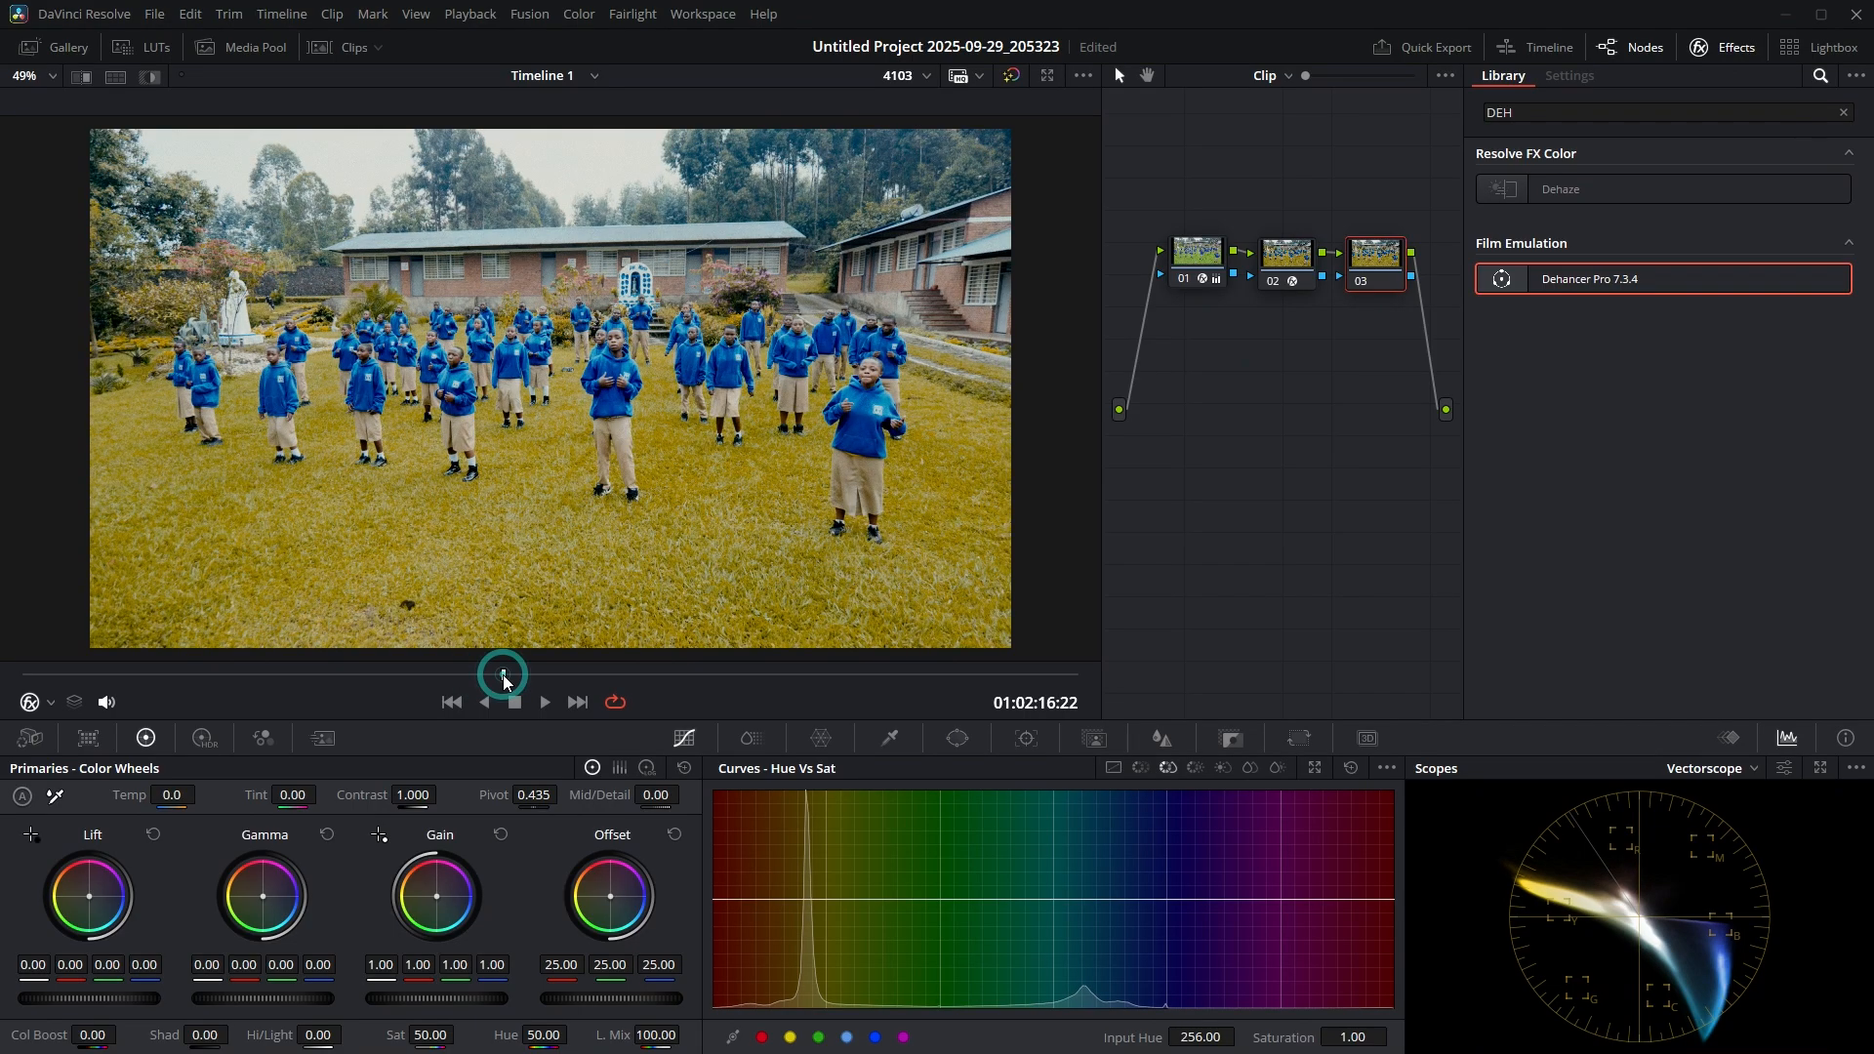
left_click(490, 675)
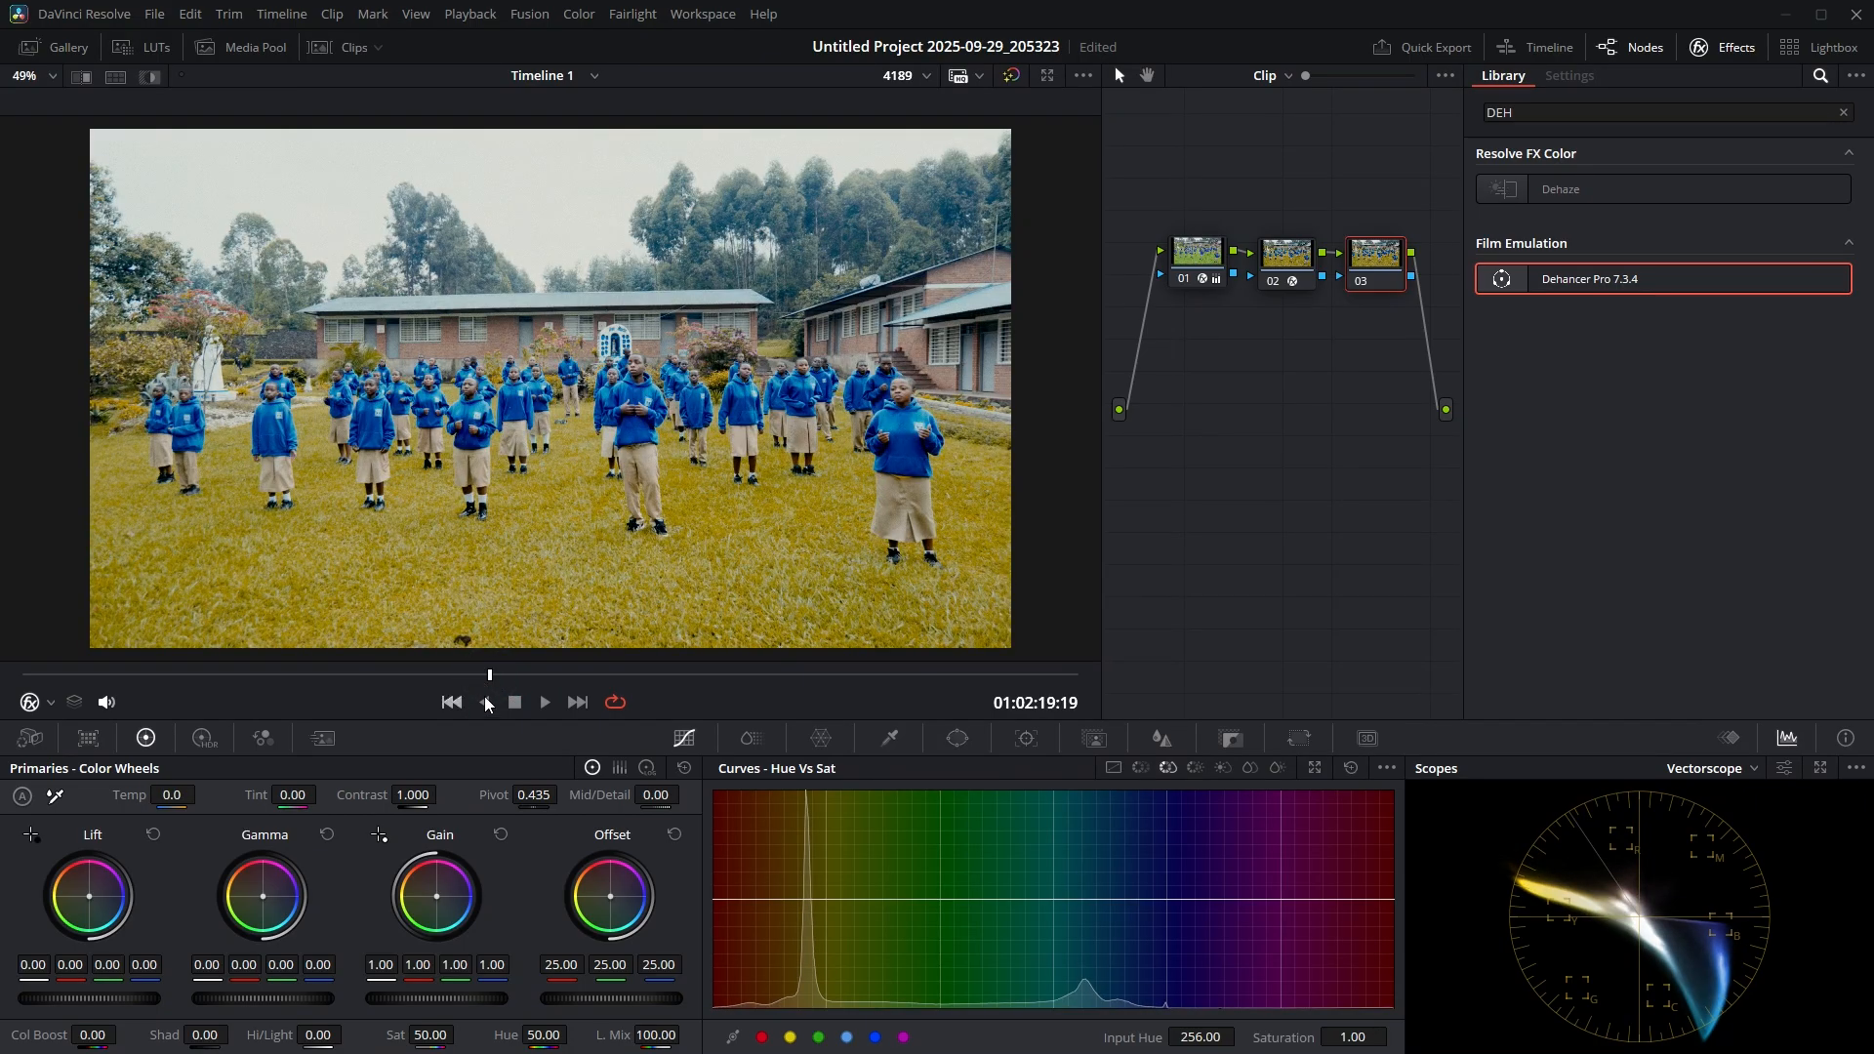
left_click(889, 741)
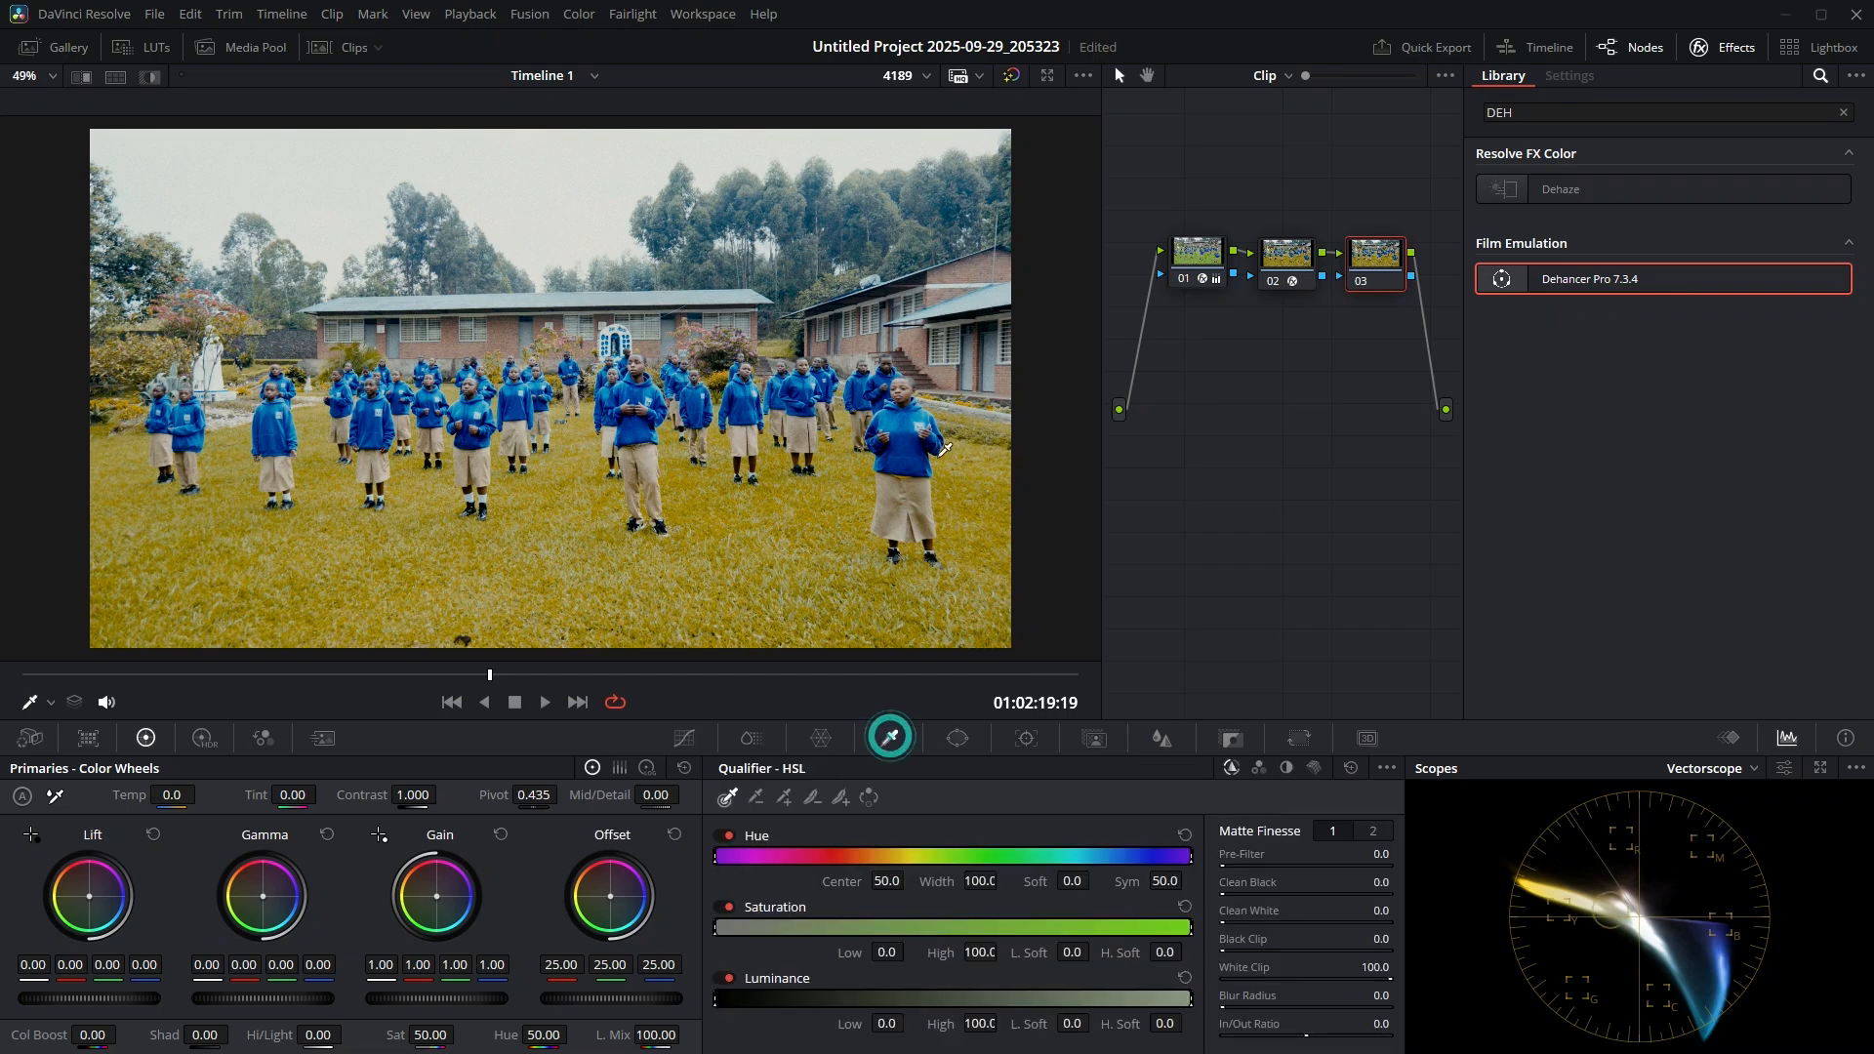
left_click(914, 383)
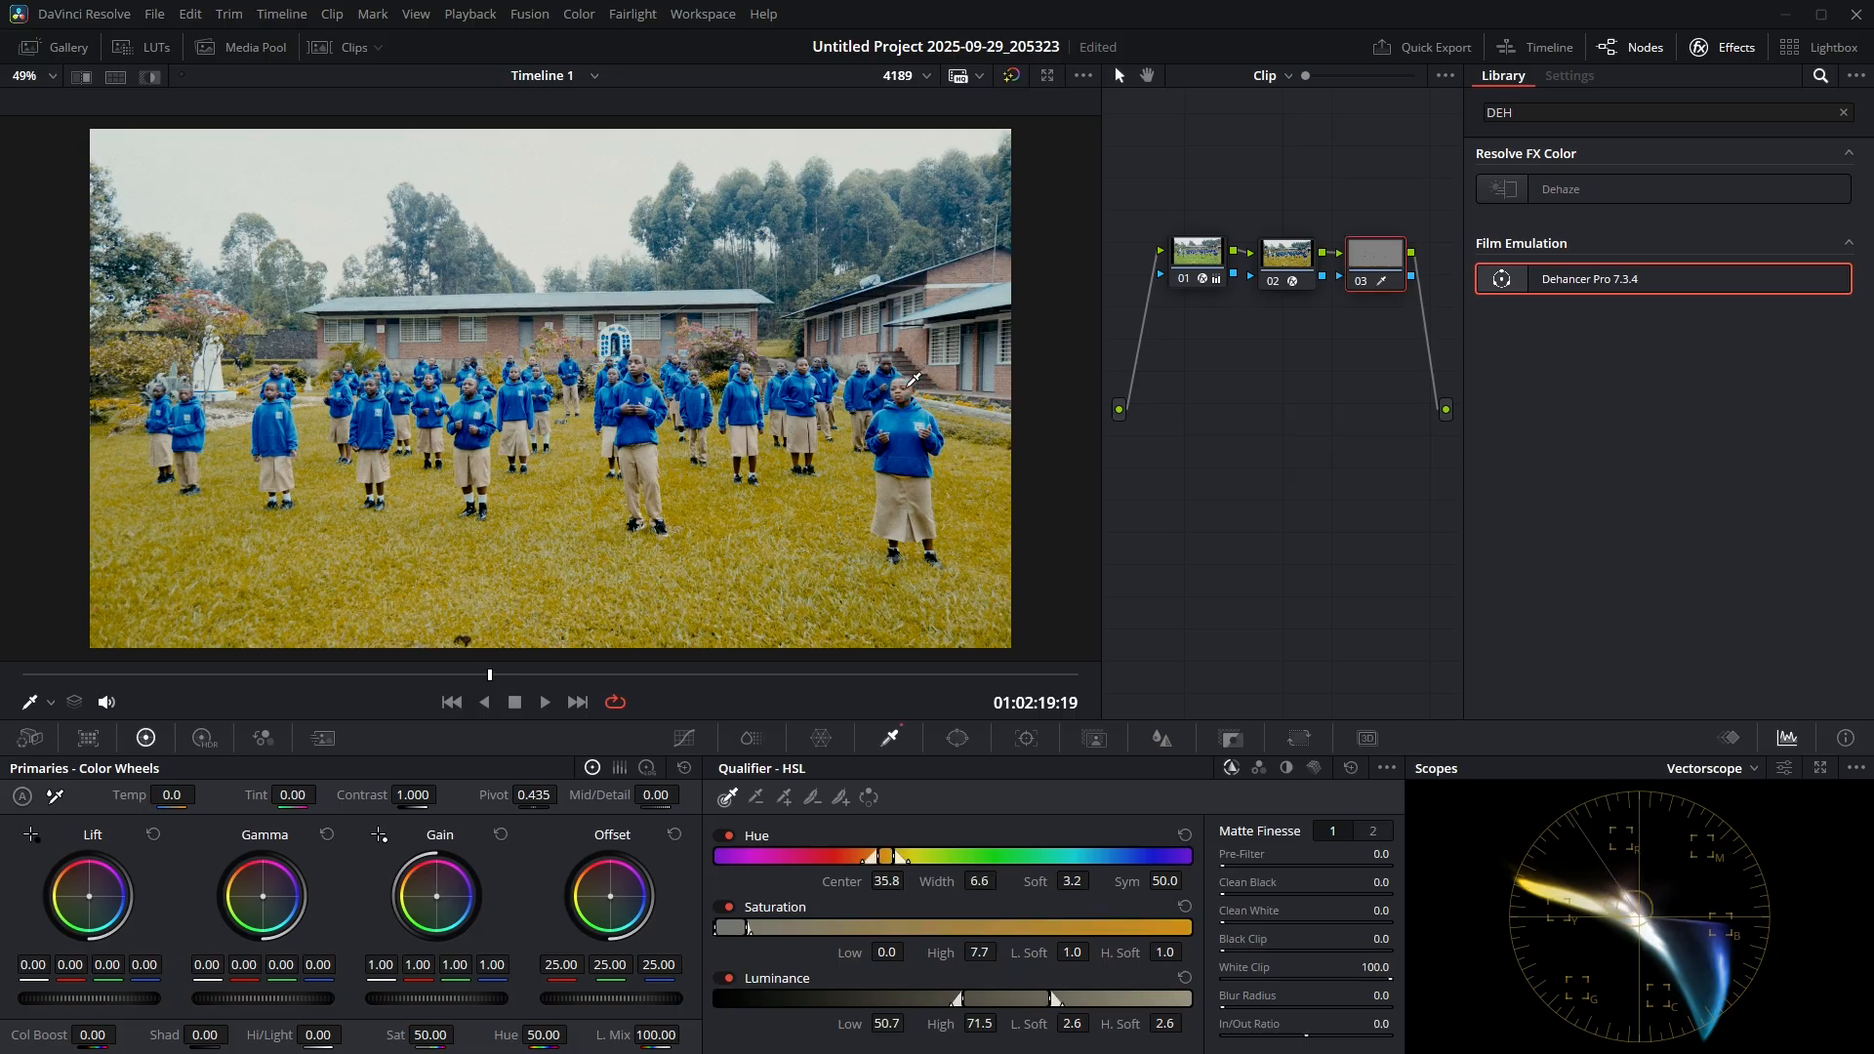
left_click(1085, 78)
mouse_move(1156, 102)
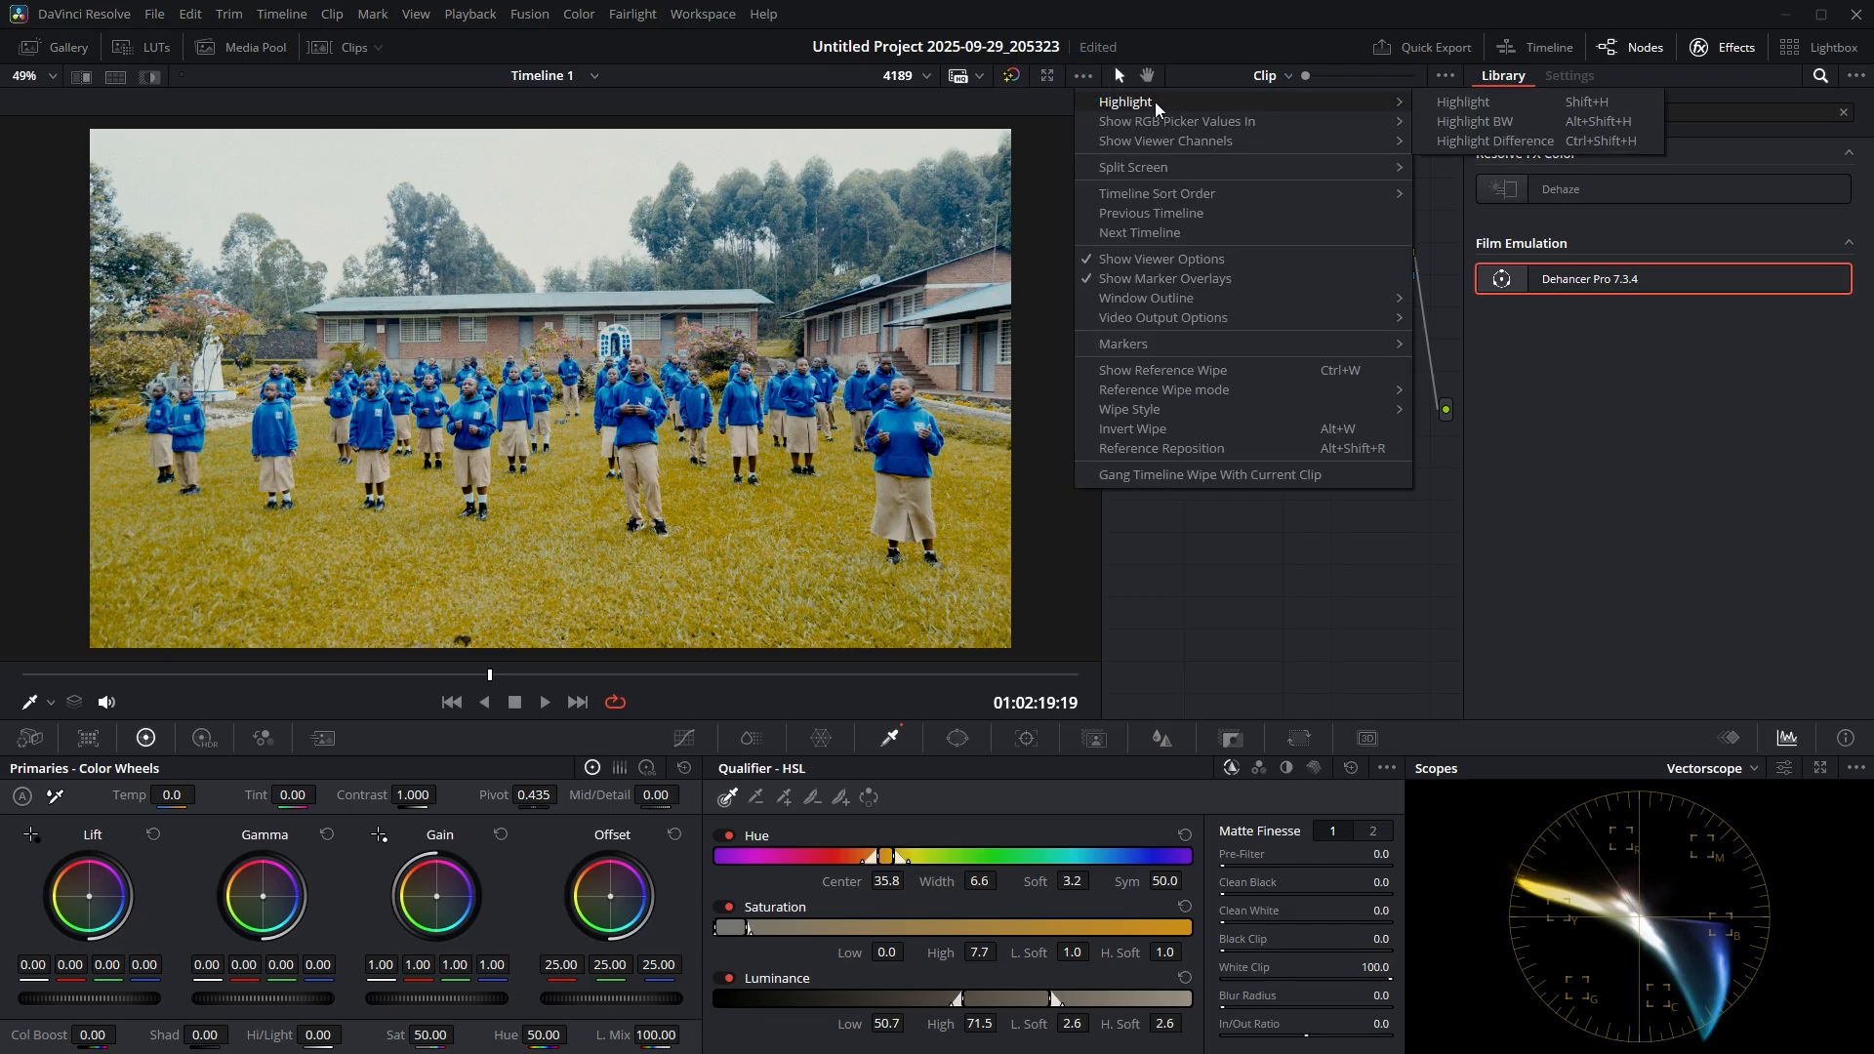
left_click(1575, 103)
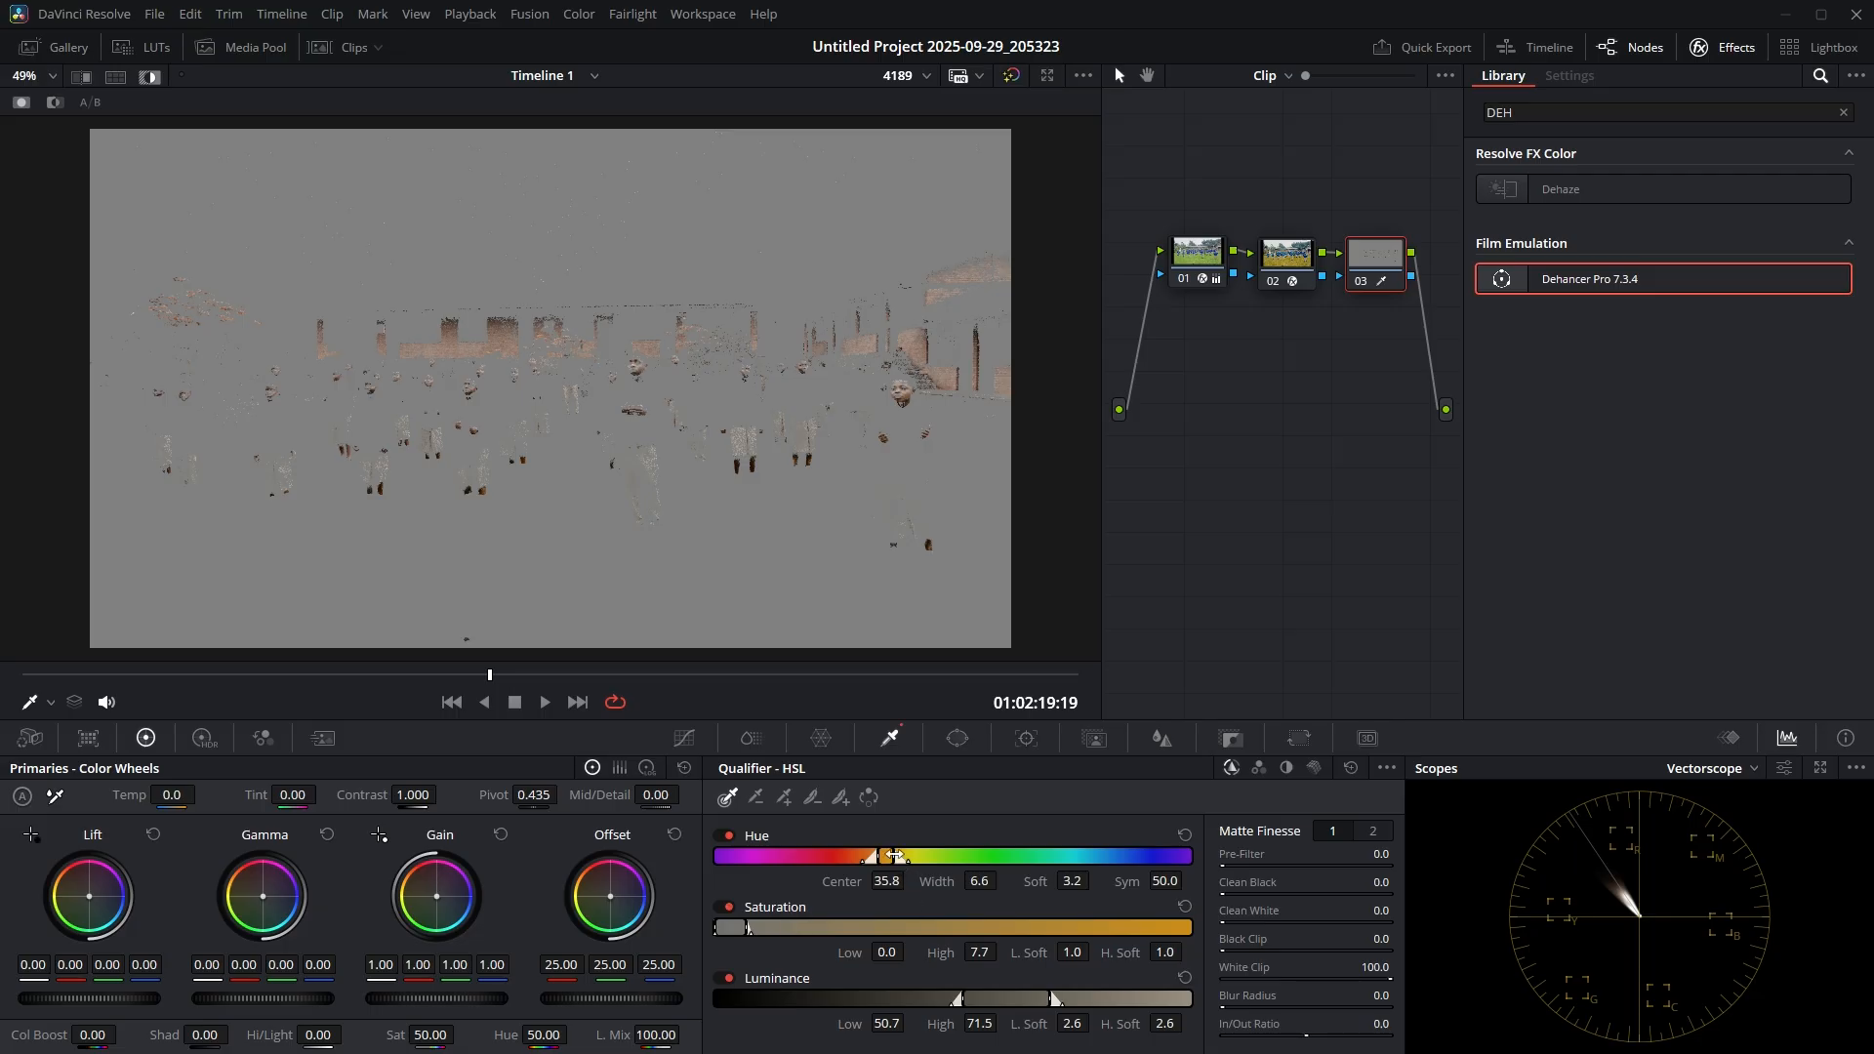
Step: Refine the skin qualifier to Hue Center 34.8 and Width 11.9, Saturation High 11.7, and Luminance Low 49.7 and High 82.5
mouse_move(896, 856)
left_mouse_down()
mouse_move(873, 859)
mouse_move(902, 855)
left_mouse_up()
left_click_drag(749, 927, 765, 928)
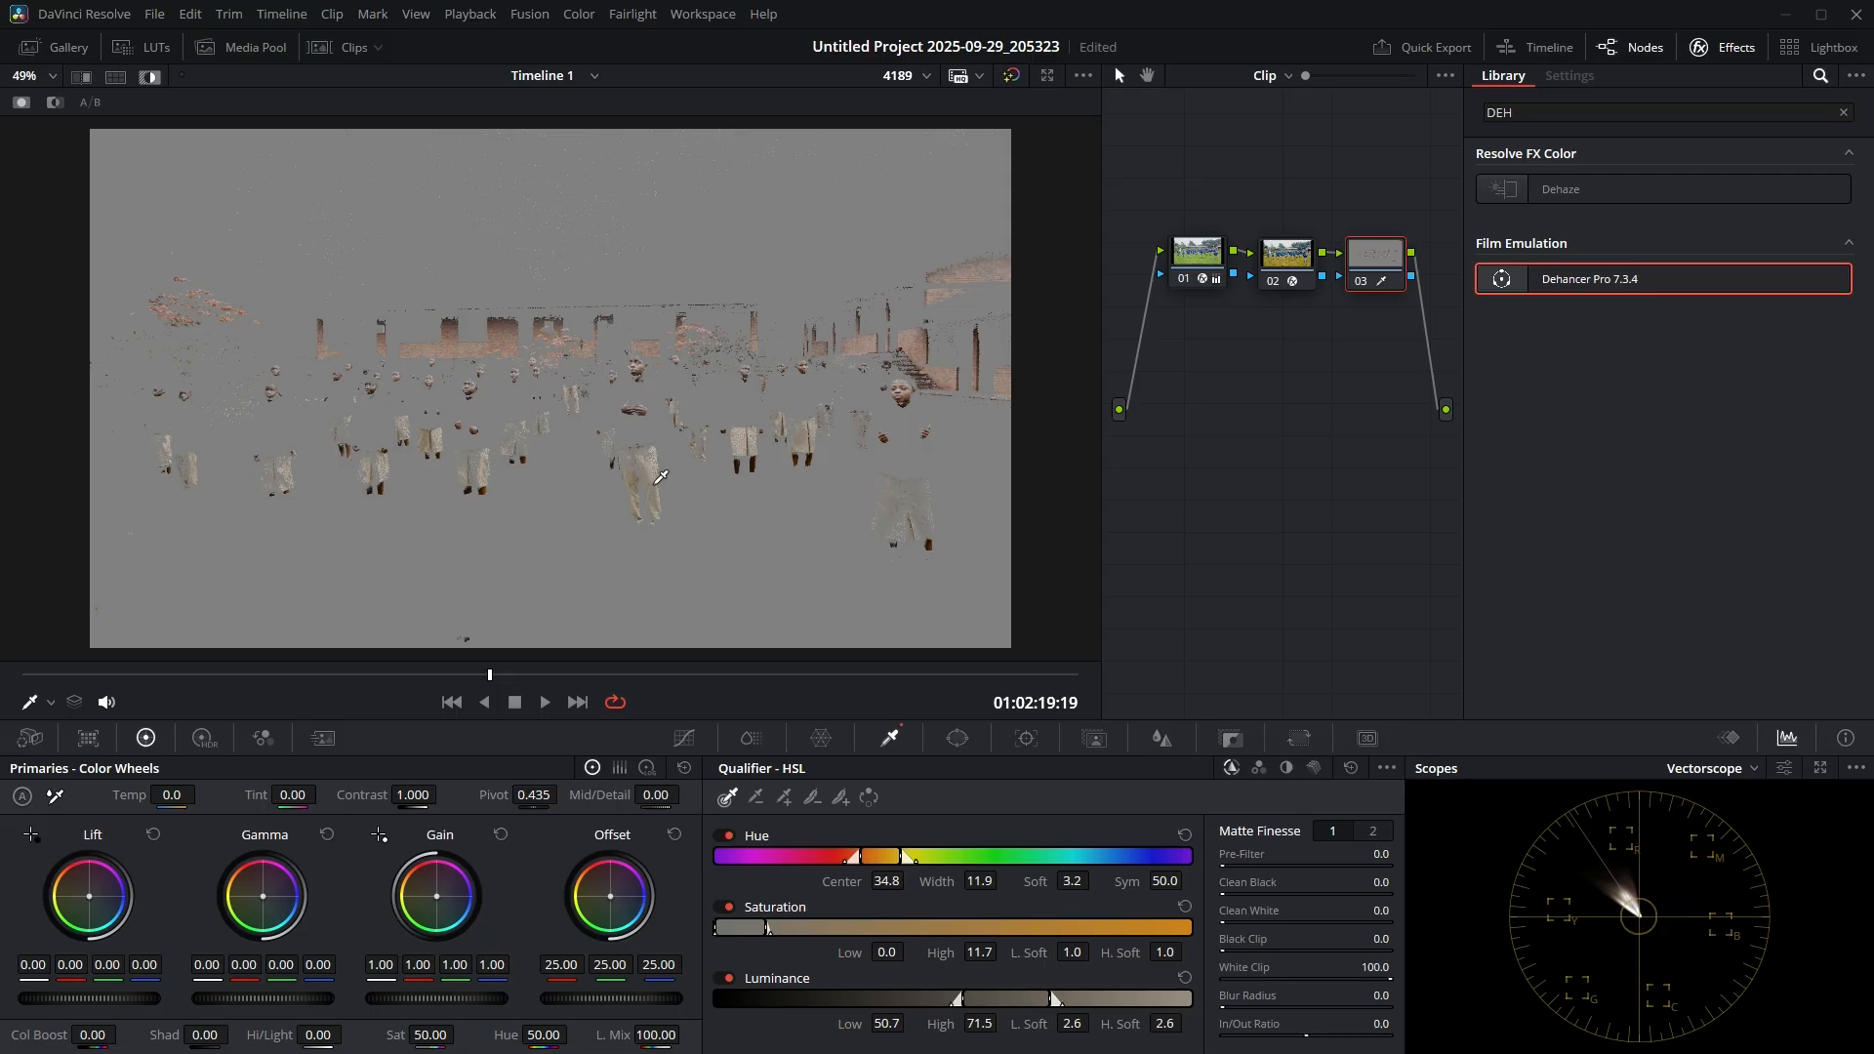
left_click_drag(1010, 1001, 1107, 997)
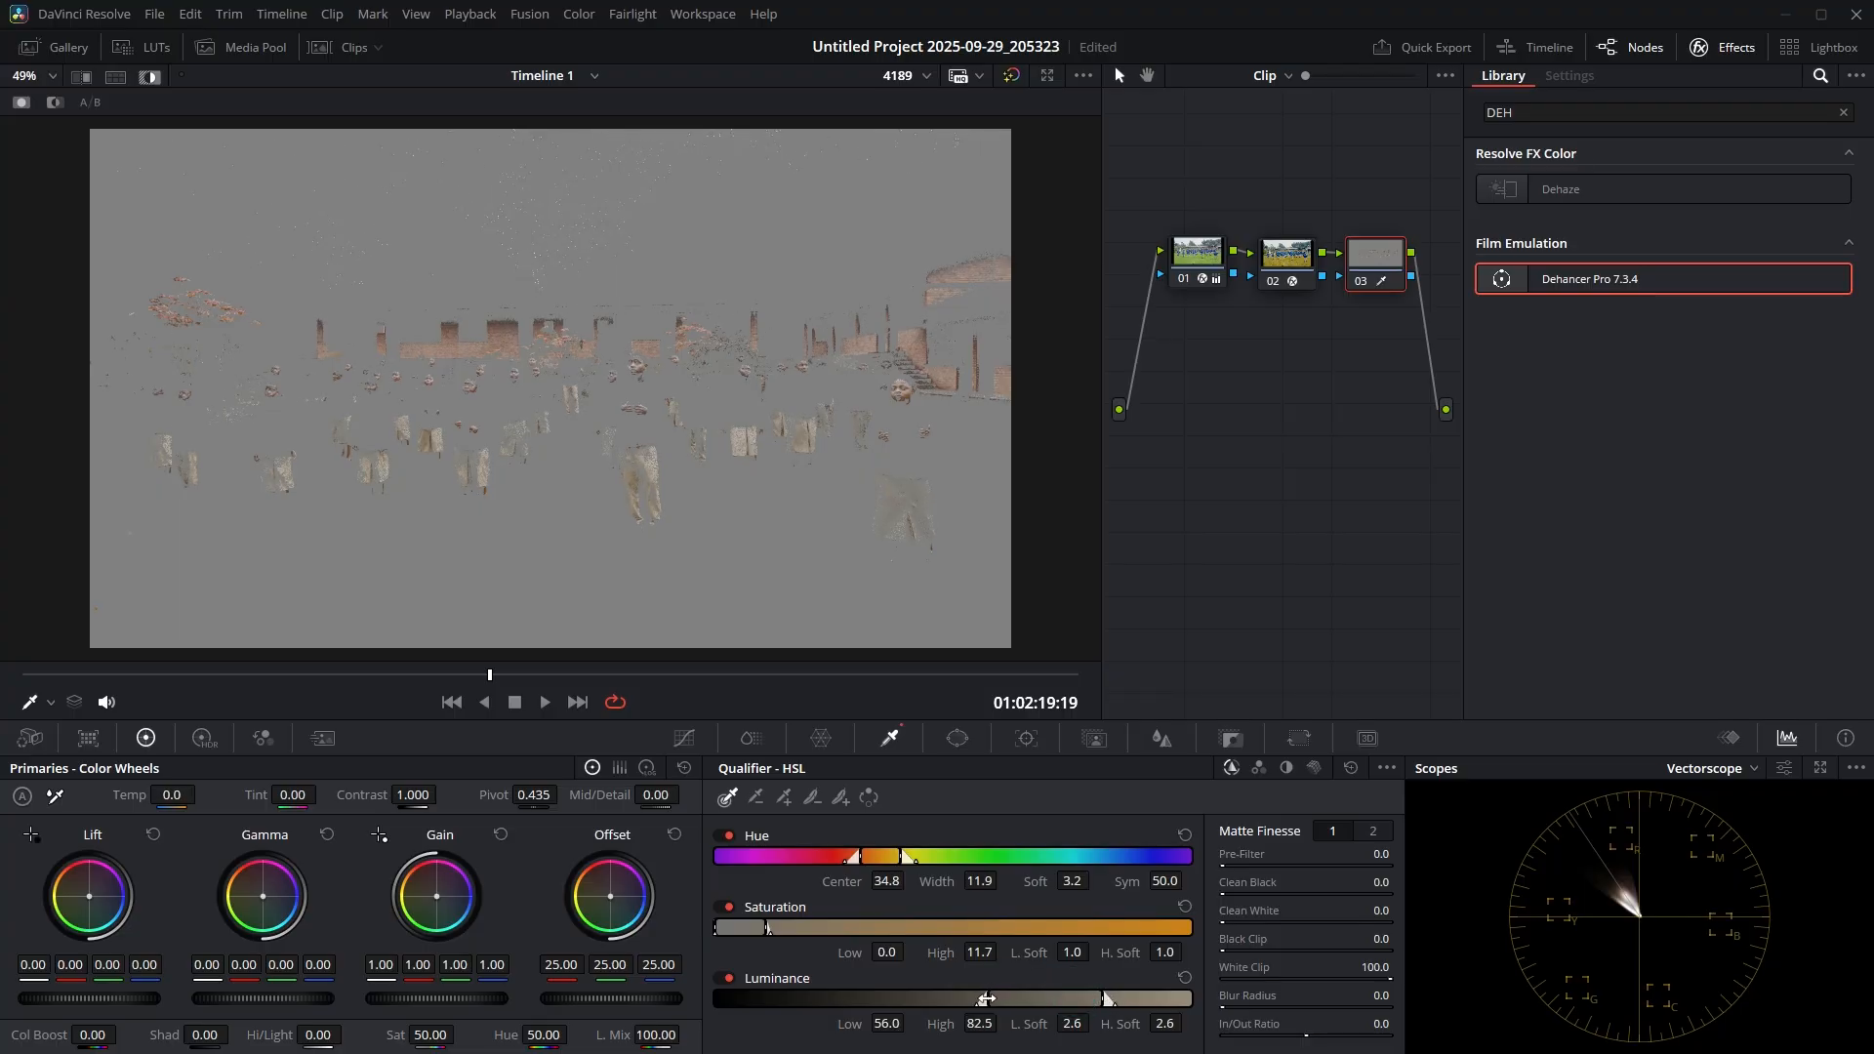
left_click_drag(986, 997, 953, 999)
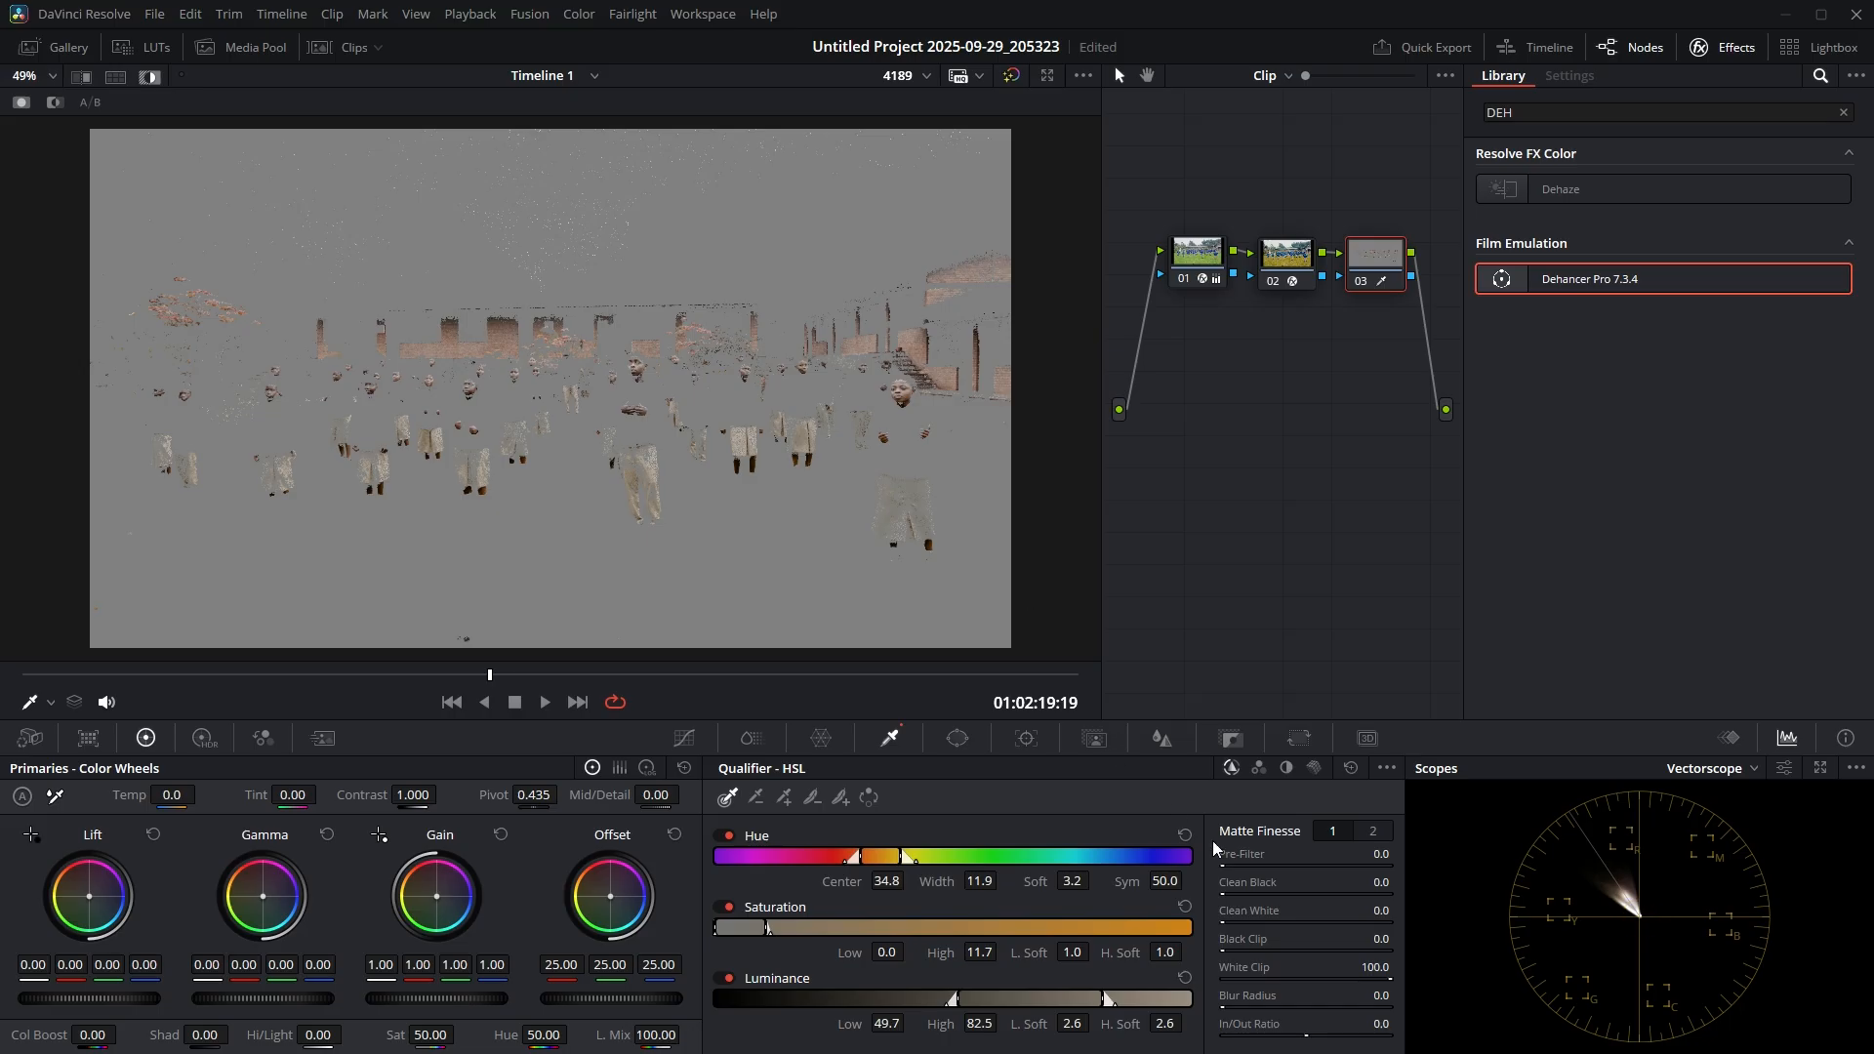
Step: Soften the skin matte with a Blur Radius of 33.6 in Matte Finesse, inspecting its edges close up
scroll(752, 459, "up", 1)
scroll(697, 354, "up", 5)
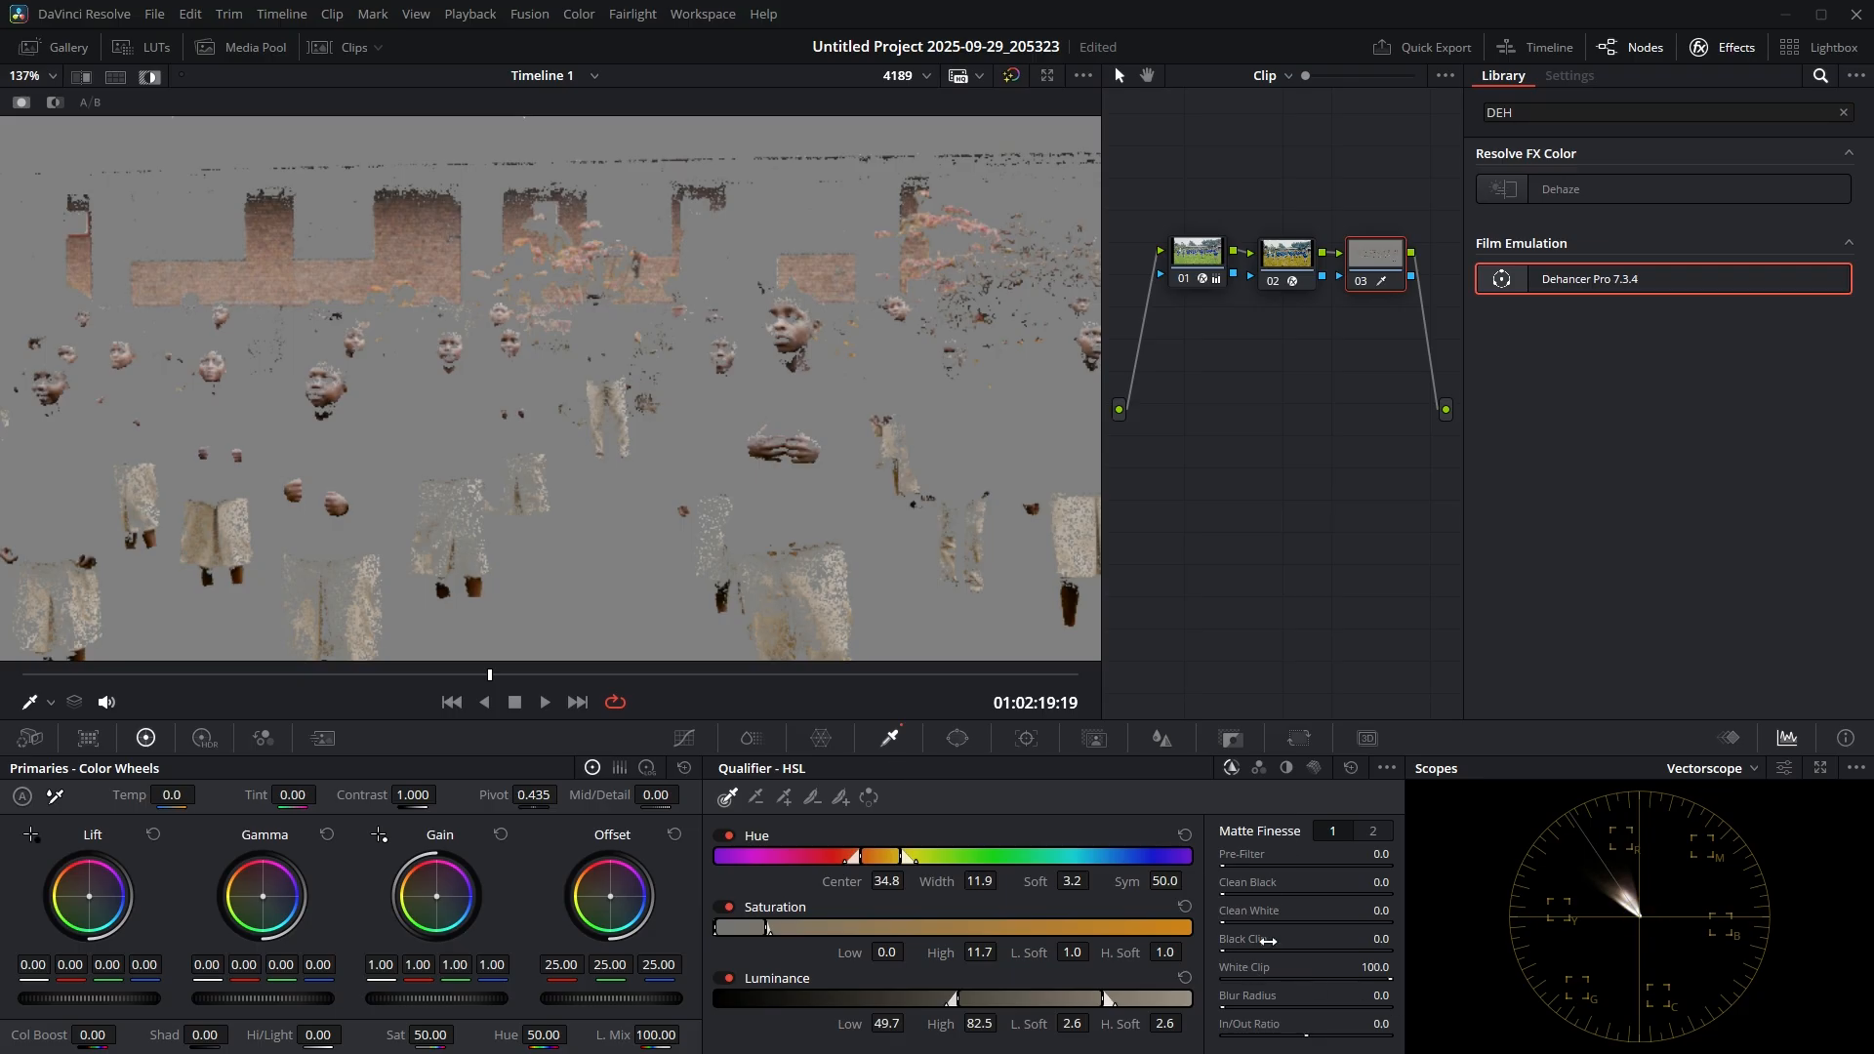
left_click_drag(1222, 1007, 1228, 1009)
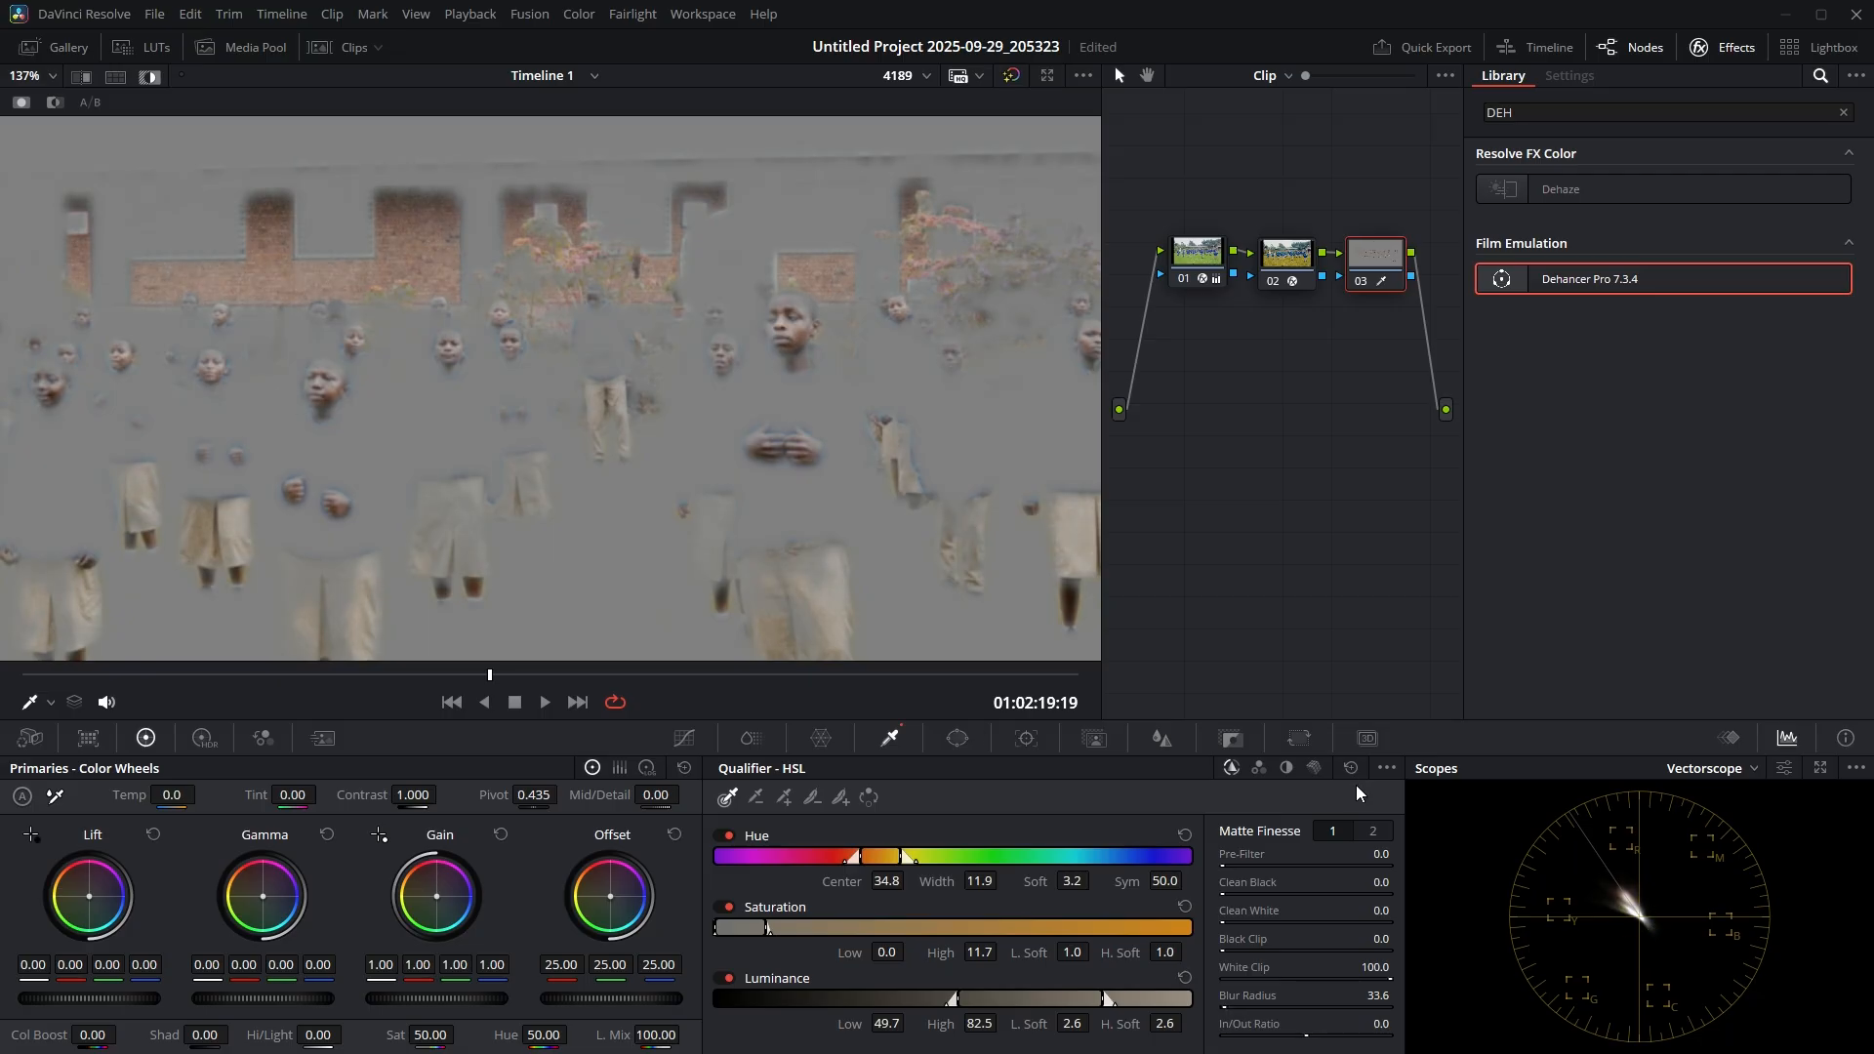
Step: Clean up the skin matte with a Denoise of 5.6 in Matte Finesse and fit the whole frame in the viewer
left_click(1367, 830)
left_click_drag(1225, 922, 1232, 923)
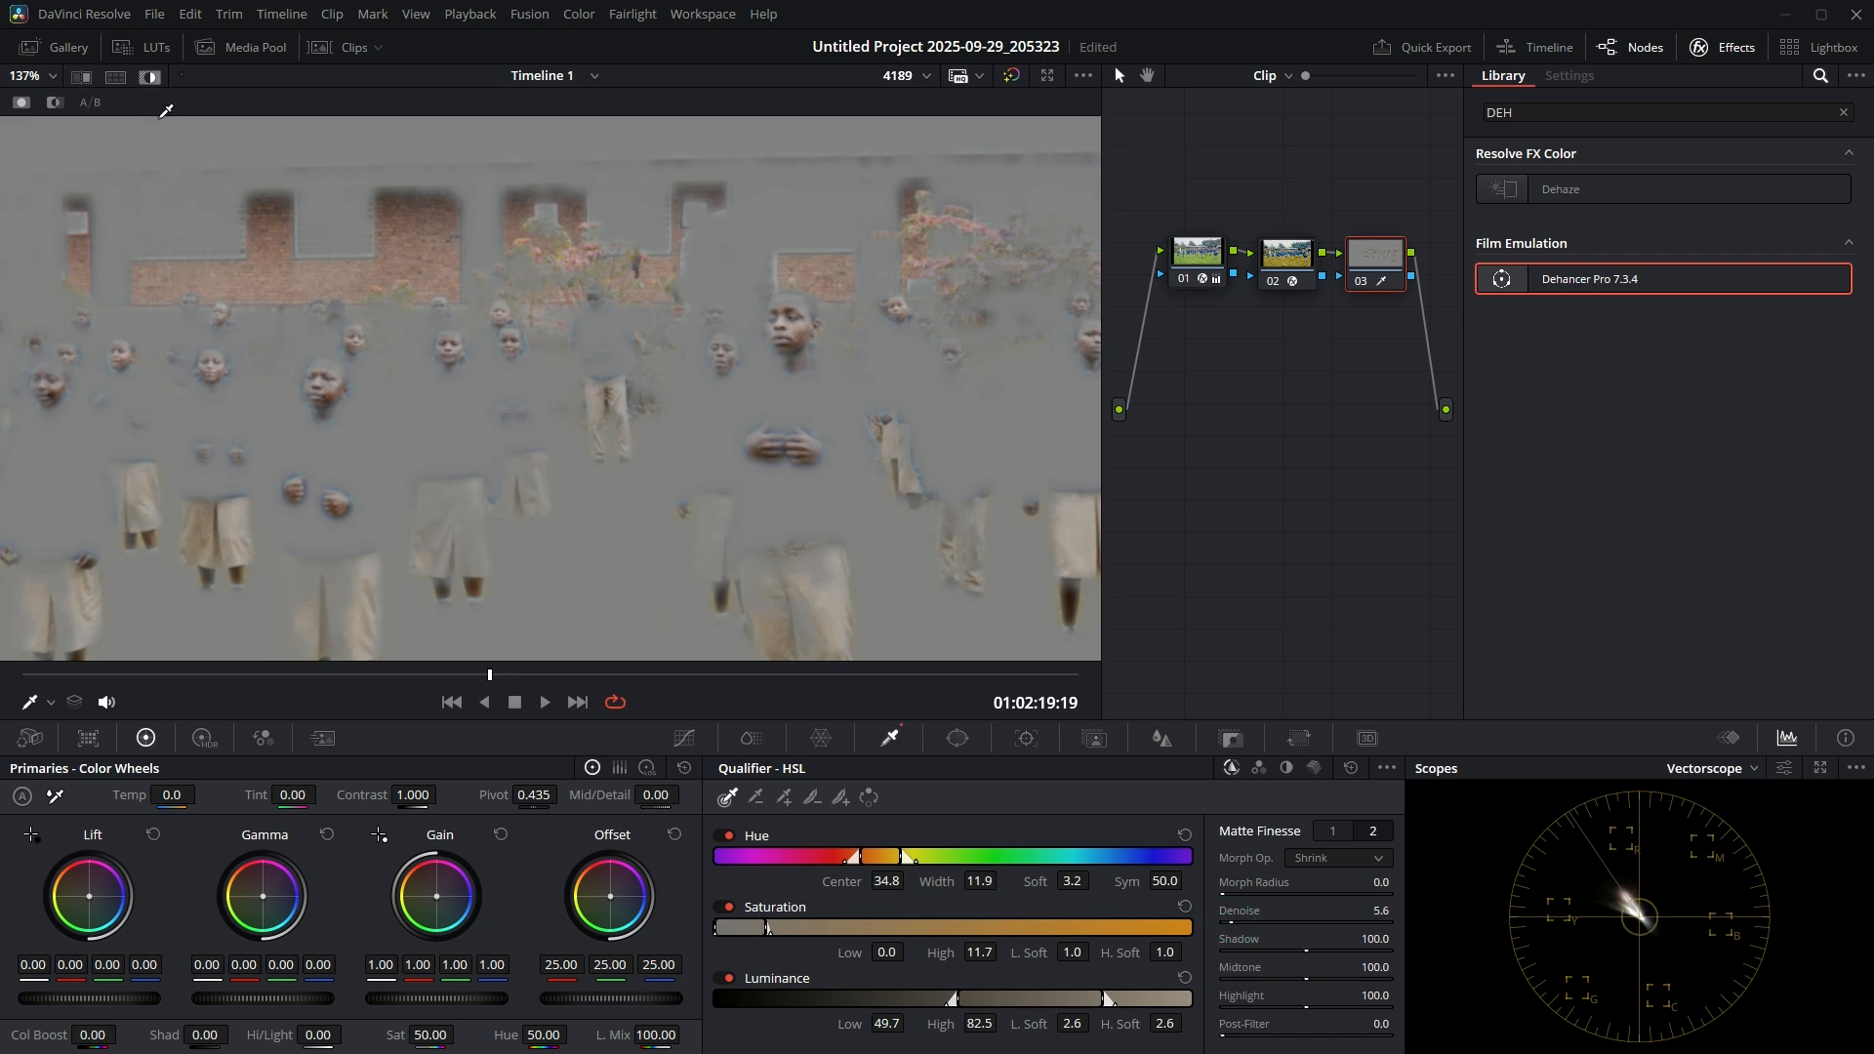
left_click(52, 76)
left_click(29, 117)
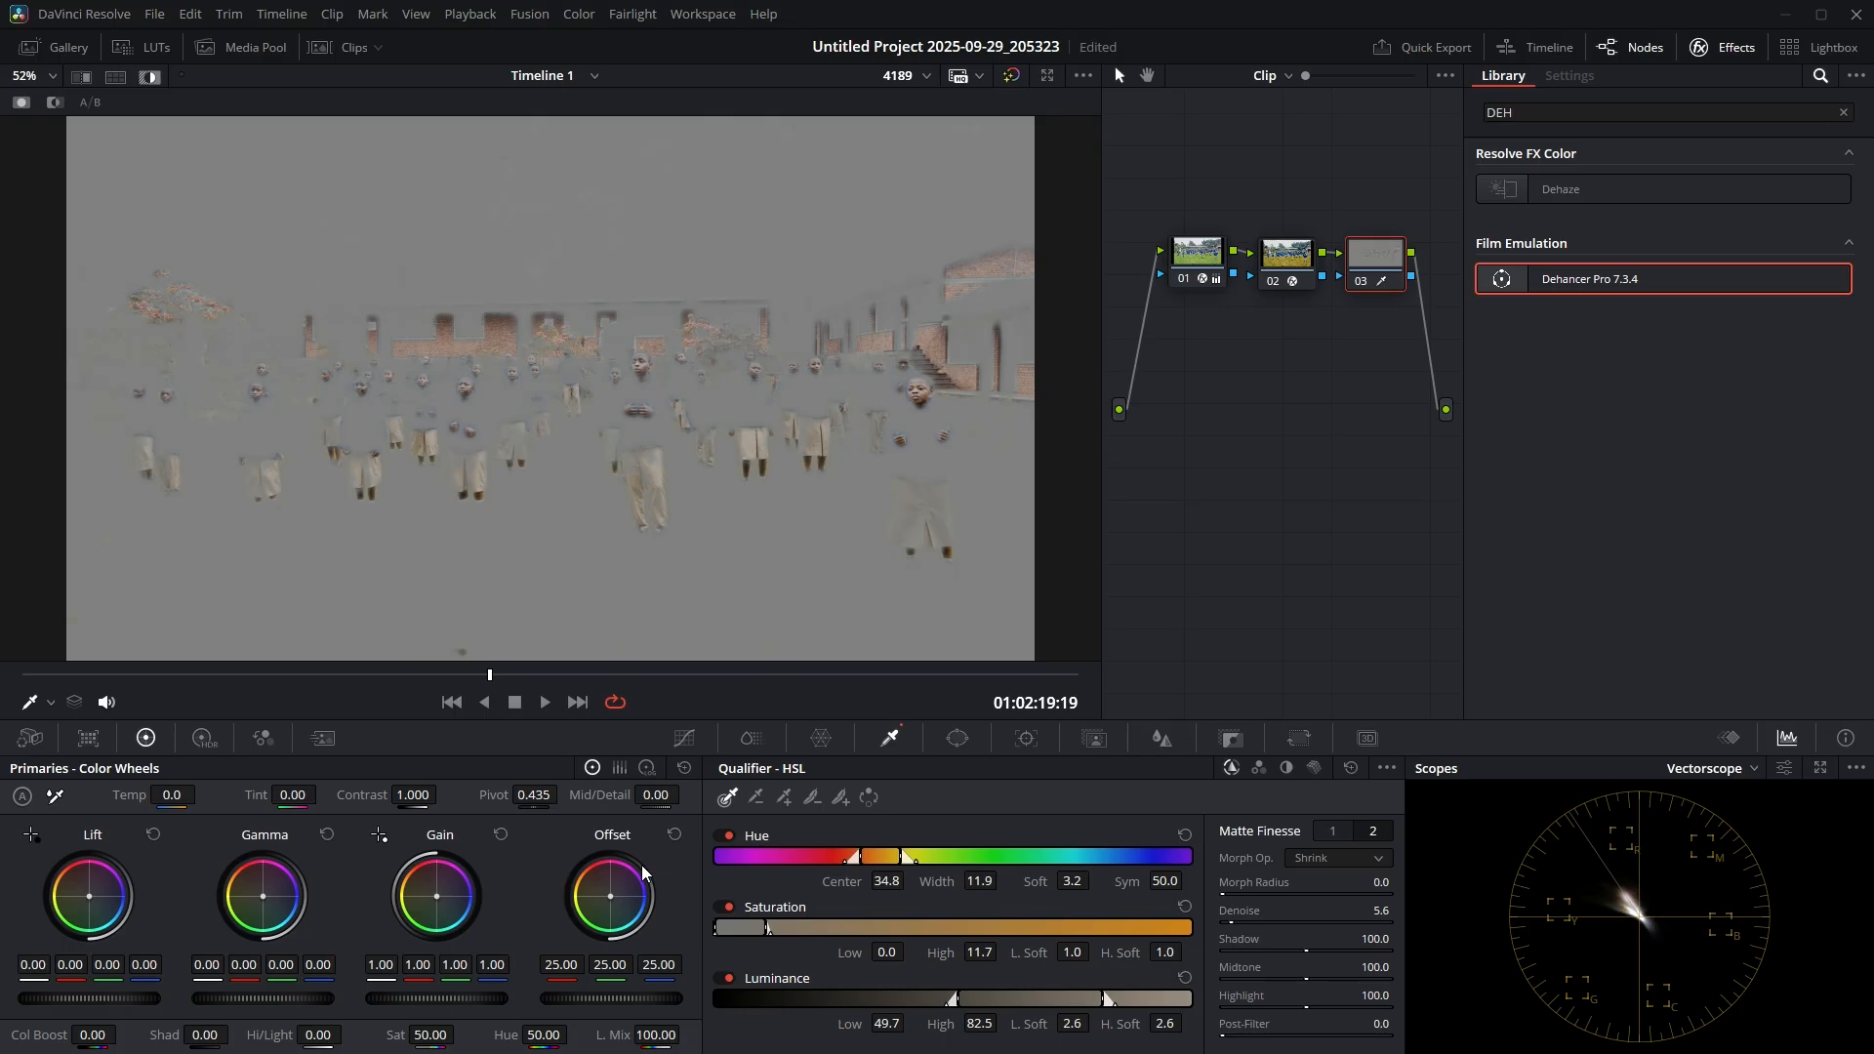
Step: Warm the isolated skin on node 03 with Offset RGB 32.34, 23.13, 16.01 and Gamma red 0.02, blue -0.01, and turn off Highlight
scroll(945, 425, "up", 10)
left_click_drag(610, 896, 605, 892)
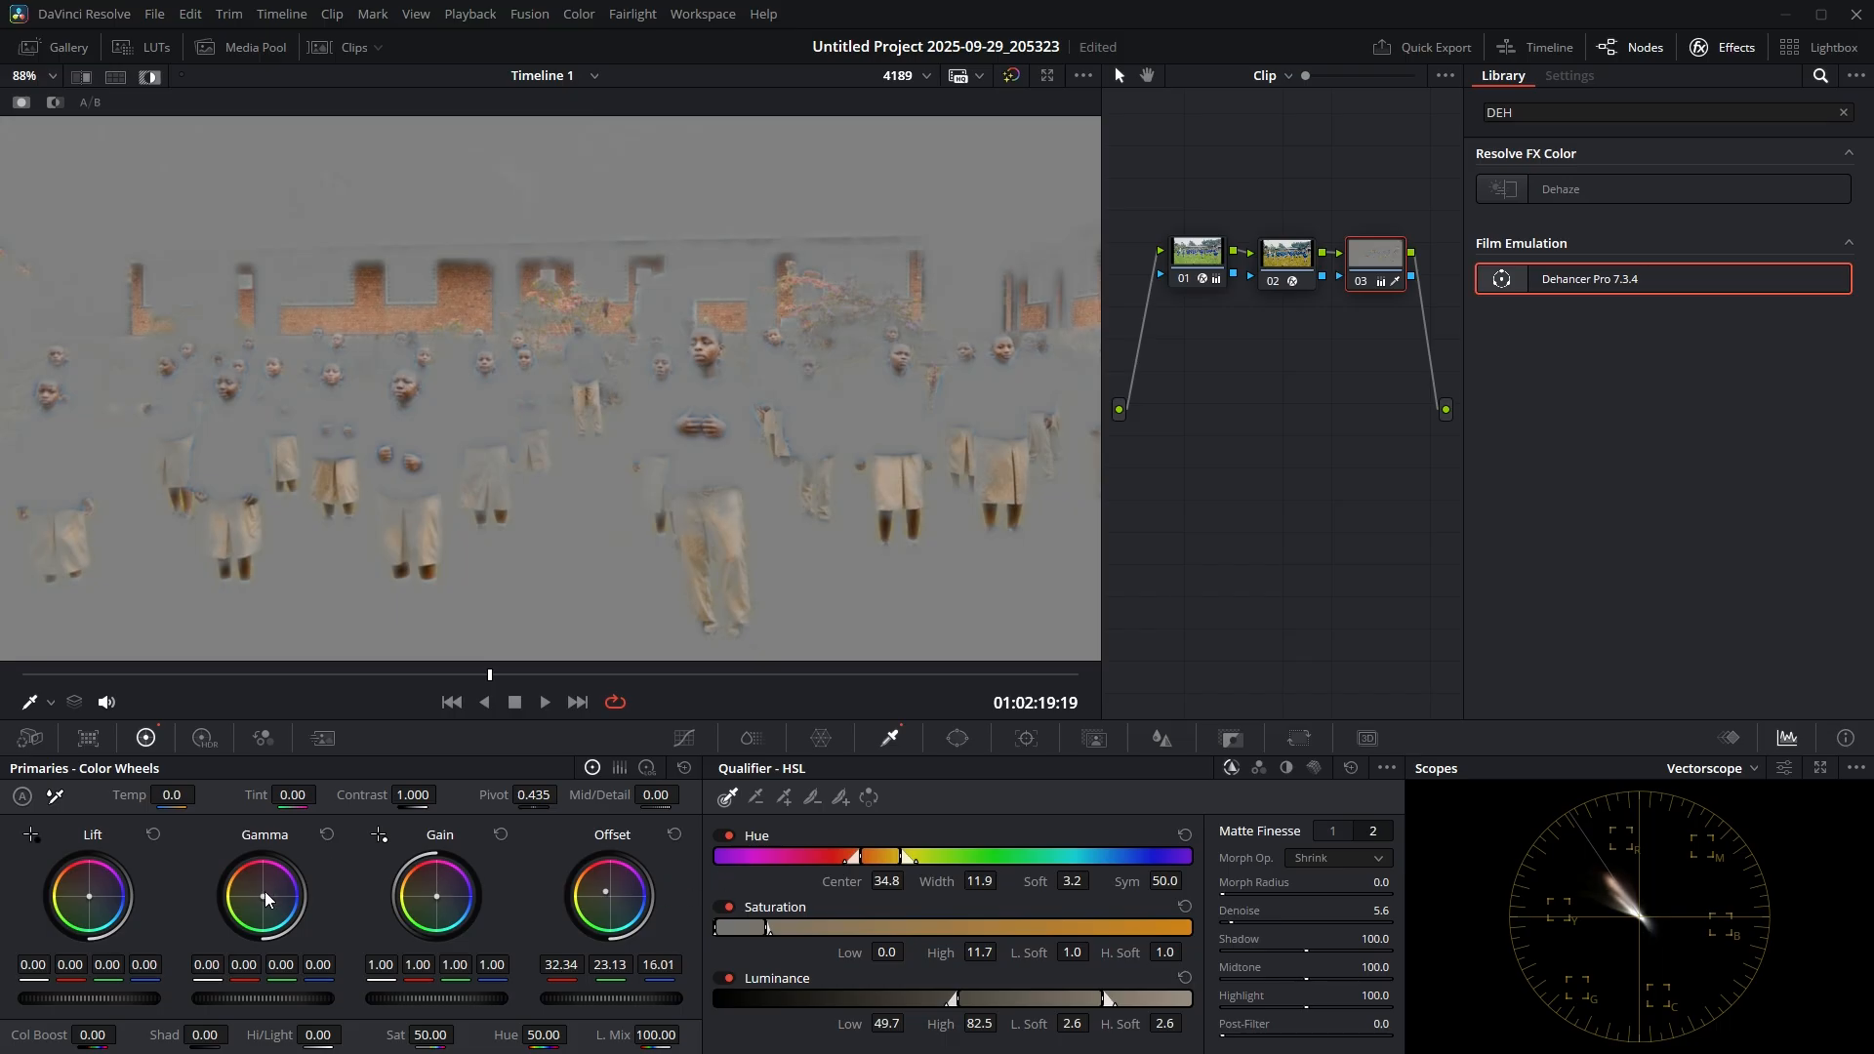
left_click_drag(264, 902, 266, 901)
key("shift+h")
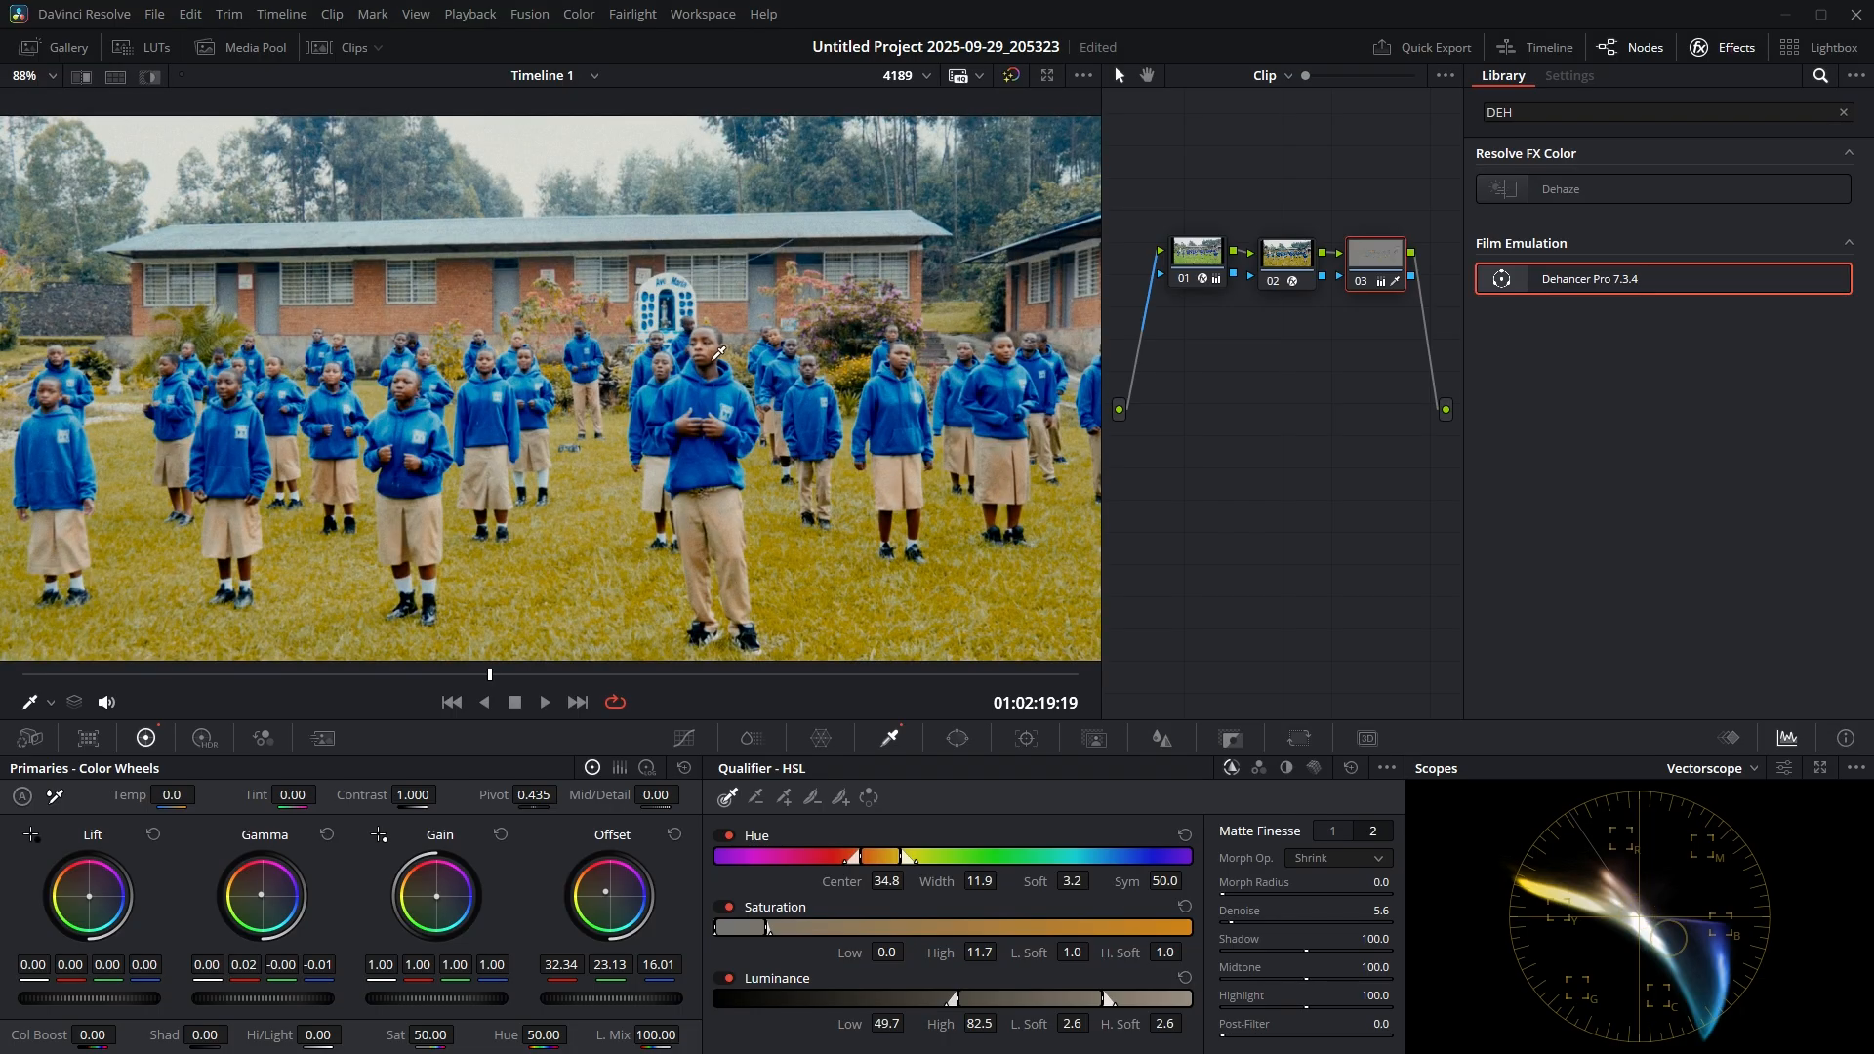
key("shift+z")
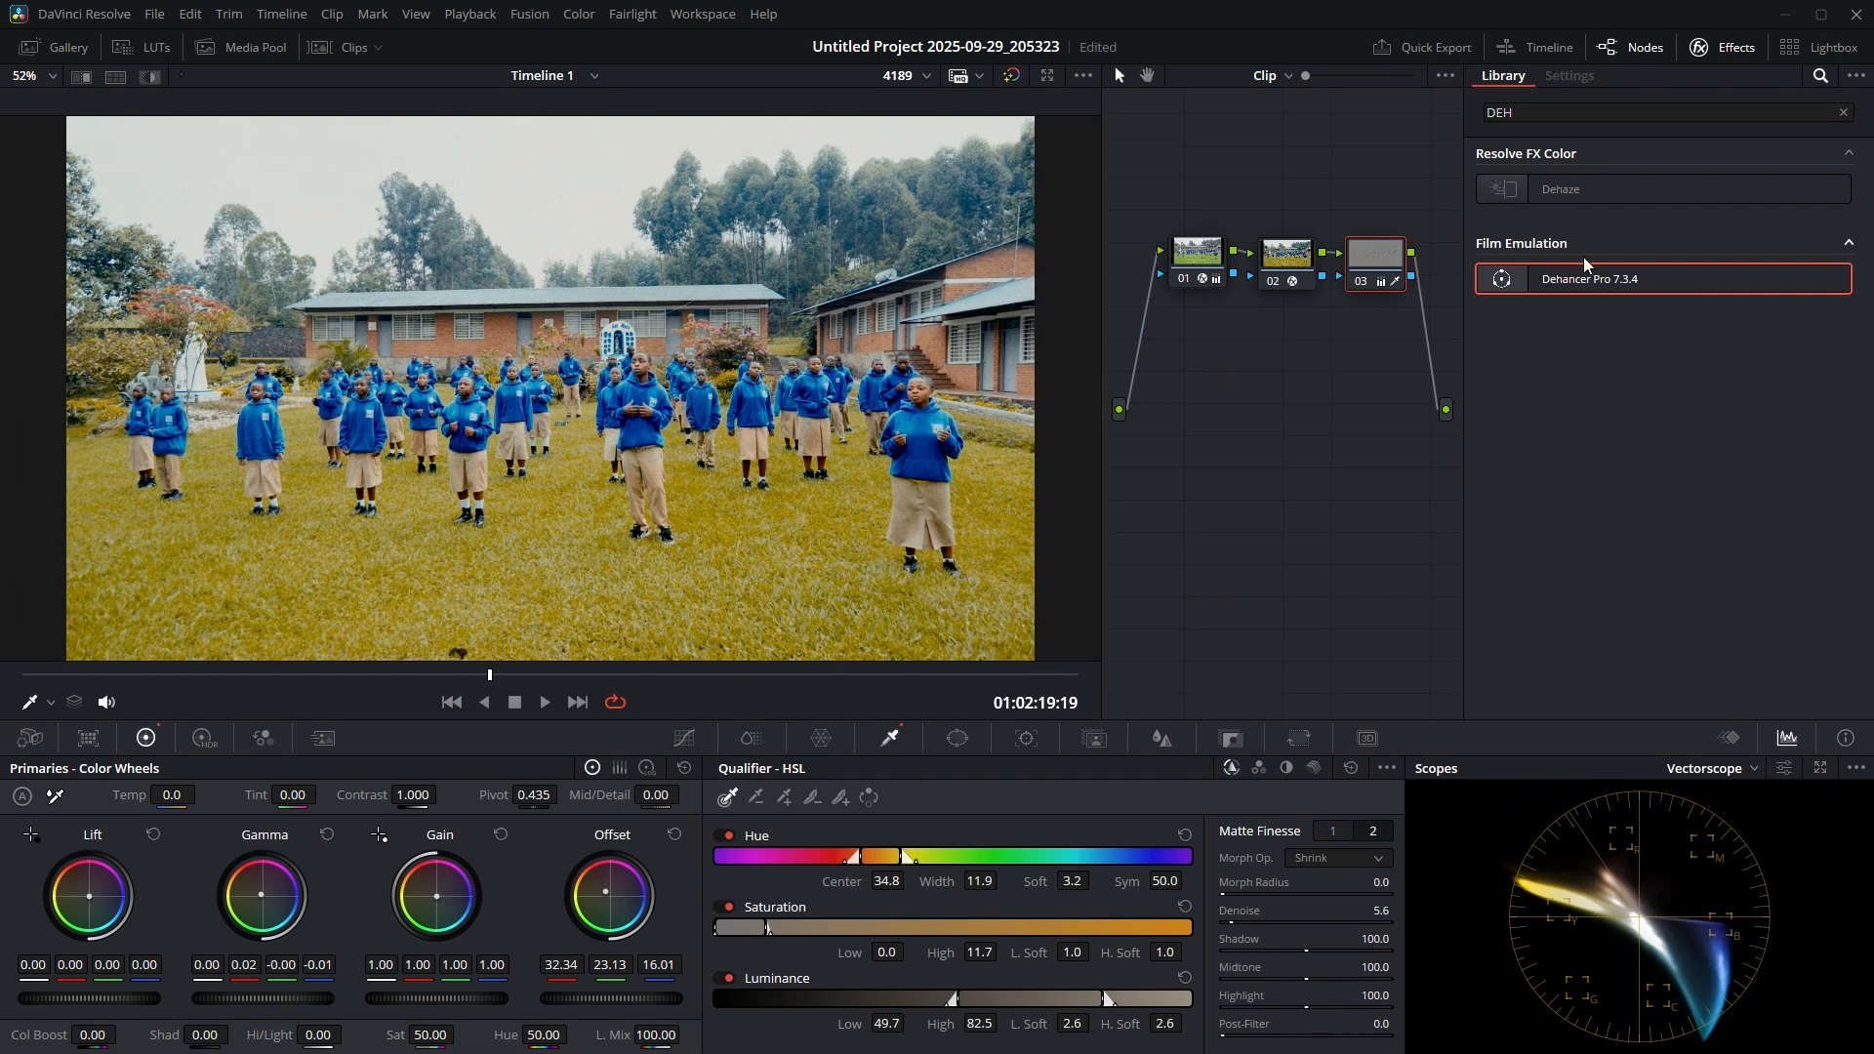
left_click(1362, 283)
Step: Disable Film Grain in the Dehancer Pro settings of node 02
left_click(1288, 256)
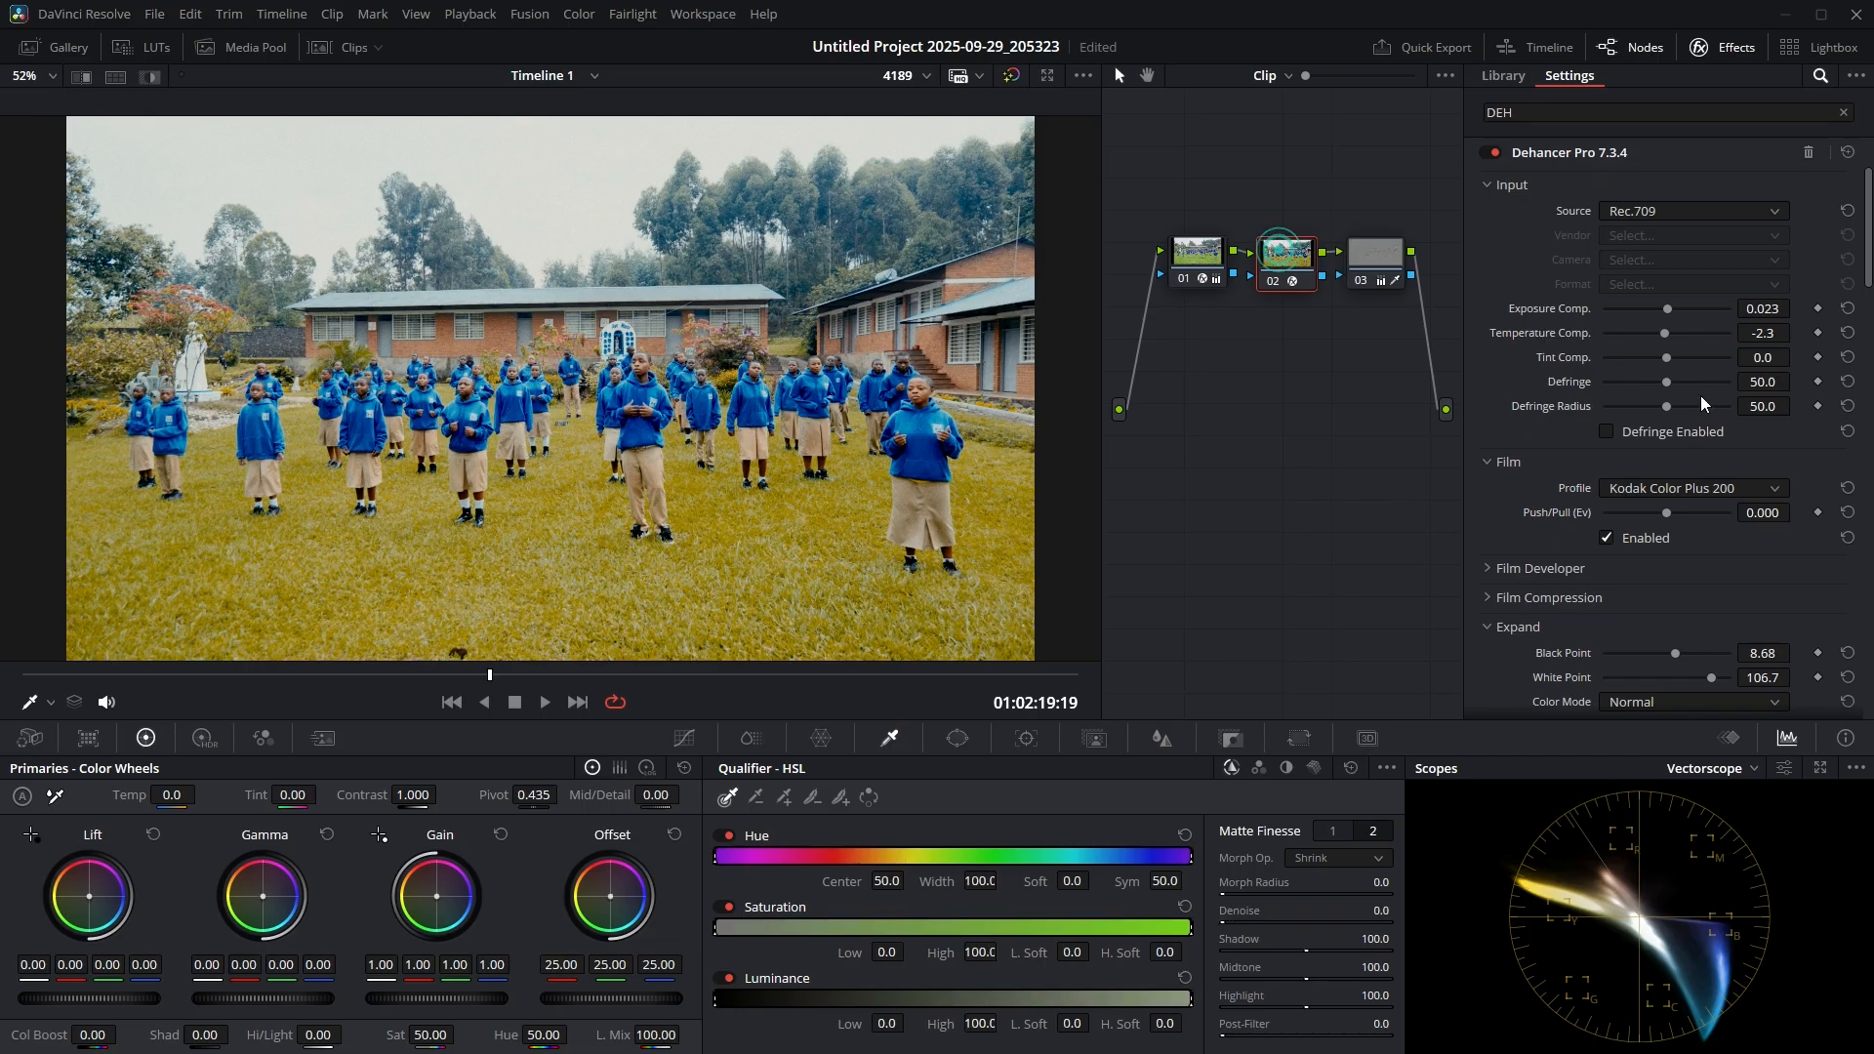
scroll(1520, 486, "down", 10)
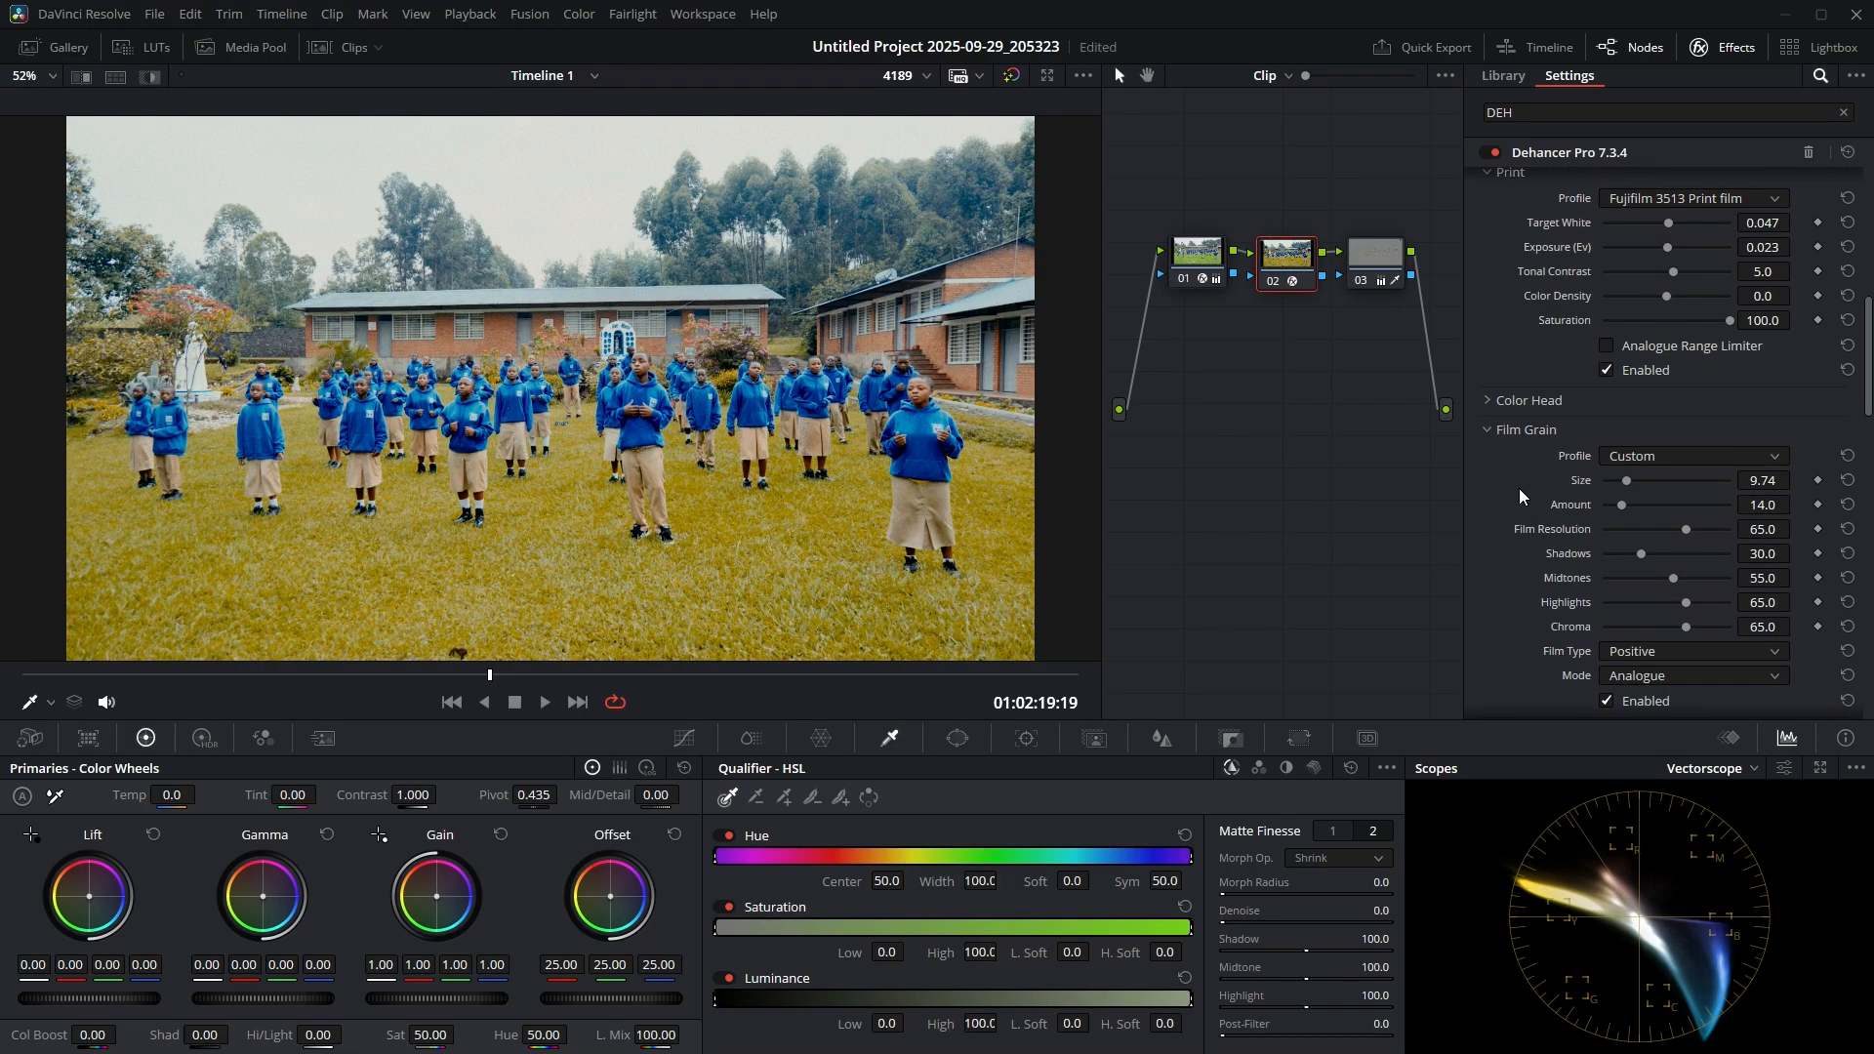
scroll(1519, 488, "down", 2)
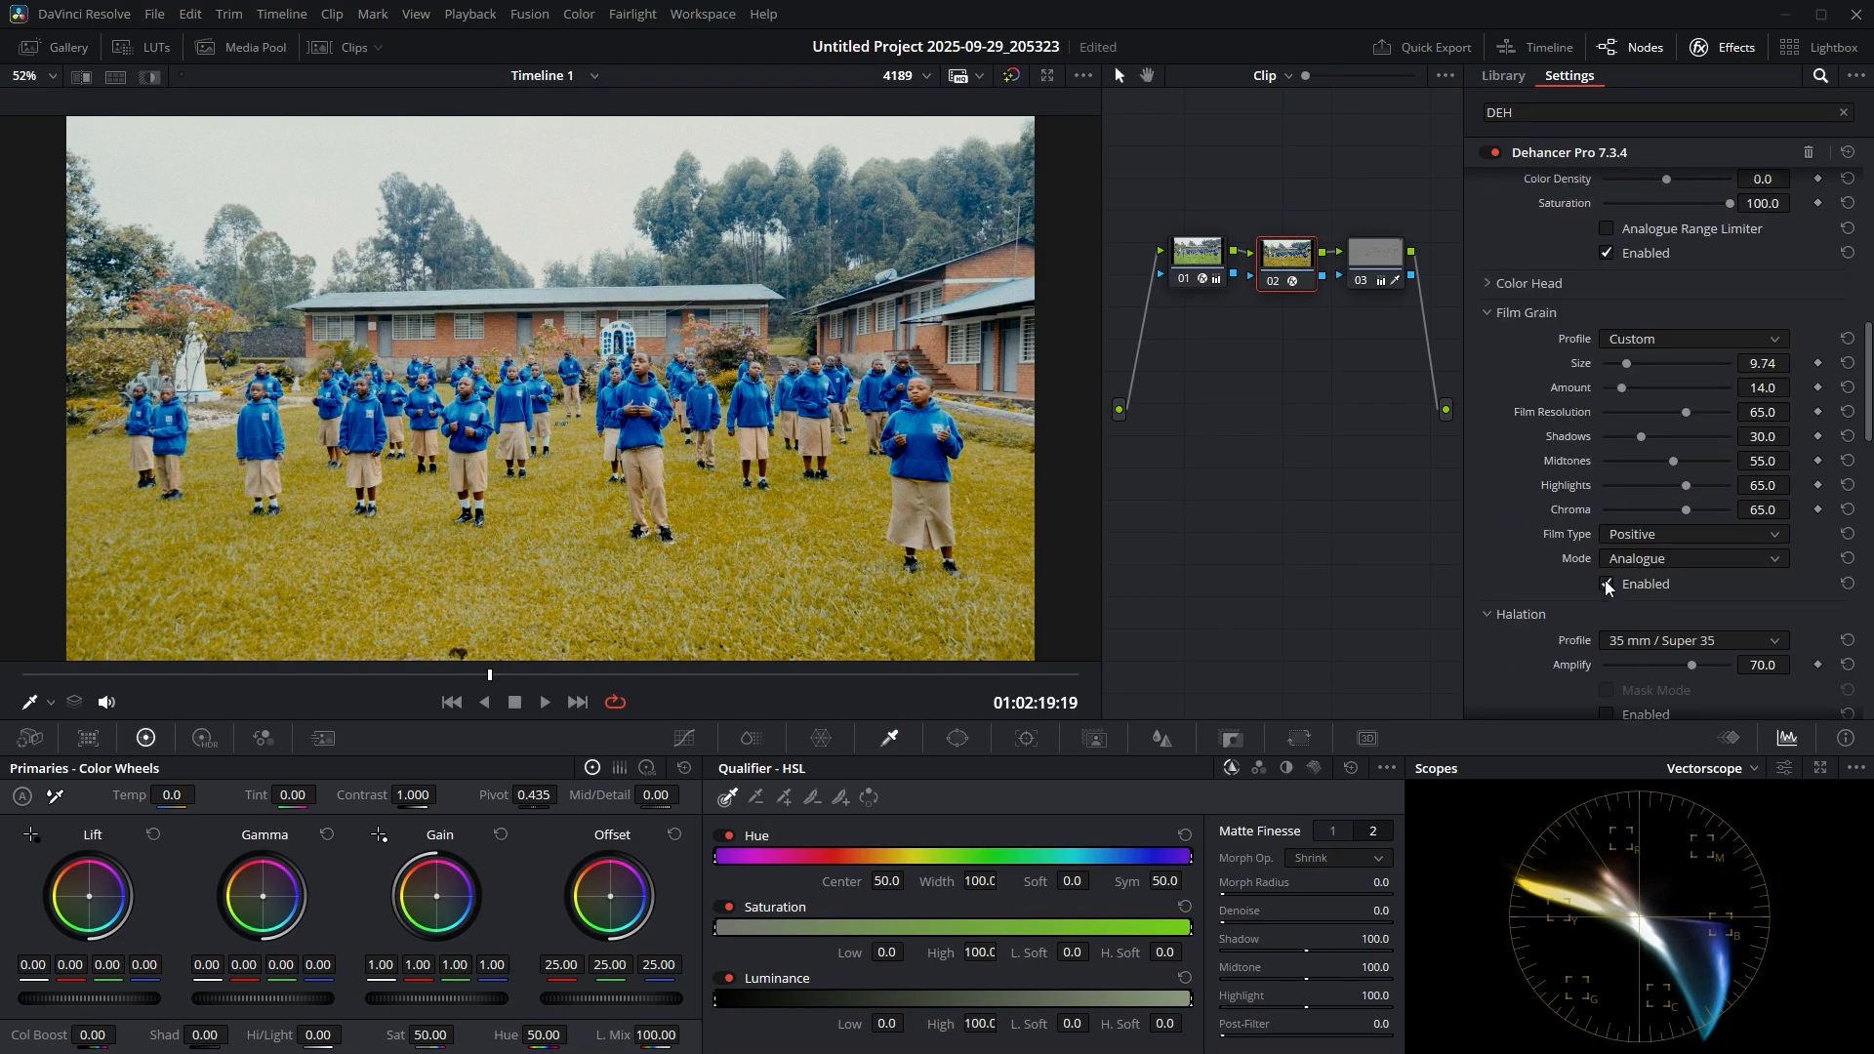
left_click(1606, 584)
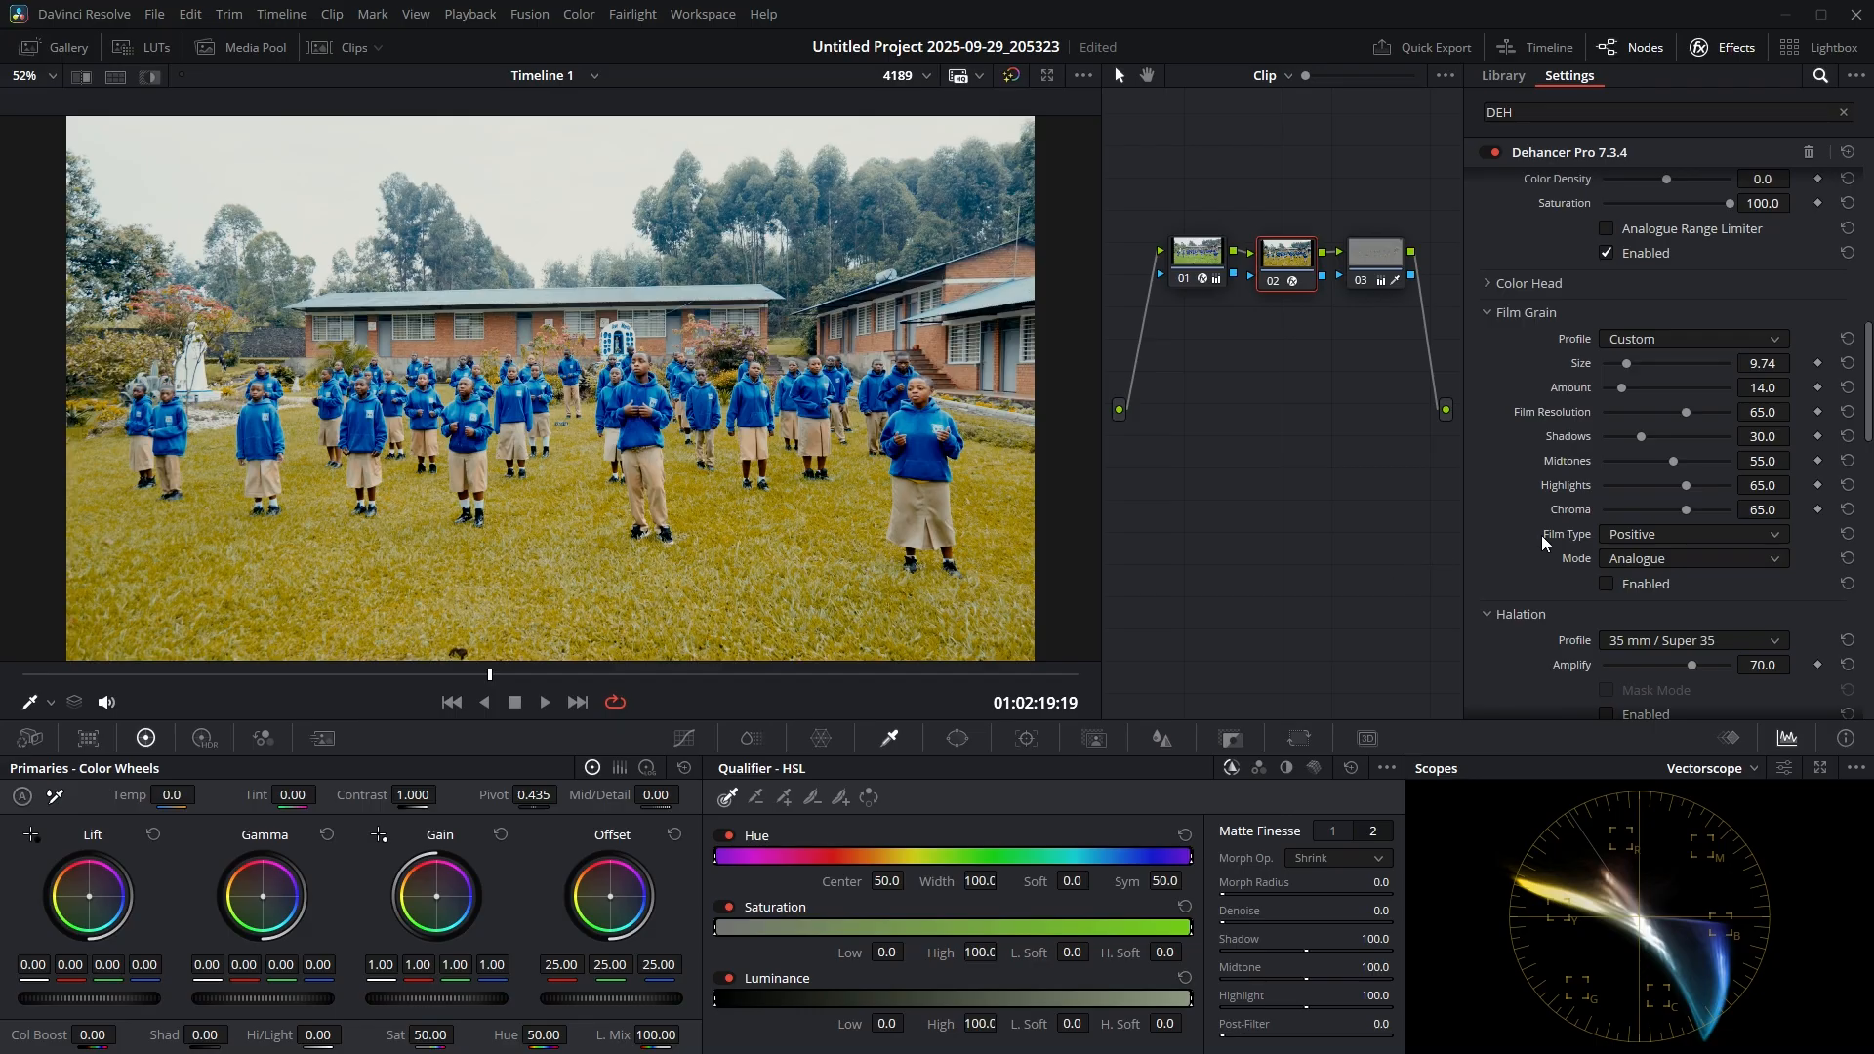
Step: Compare the ungraded and graded image by bypassing the nodes and re-enabling them one by one, and check the grade at frame 5146
left_click(1272, 281)
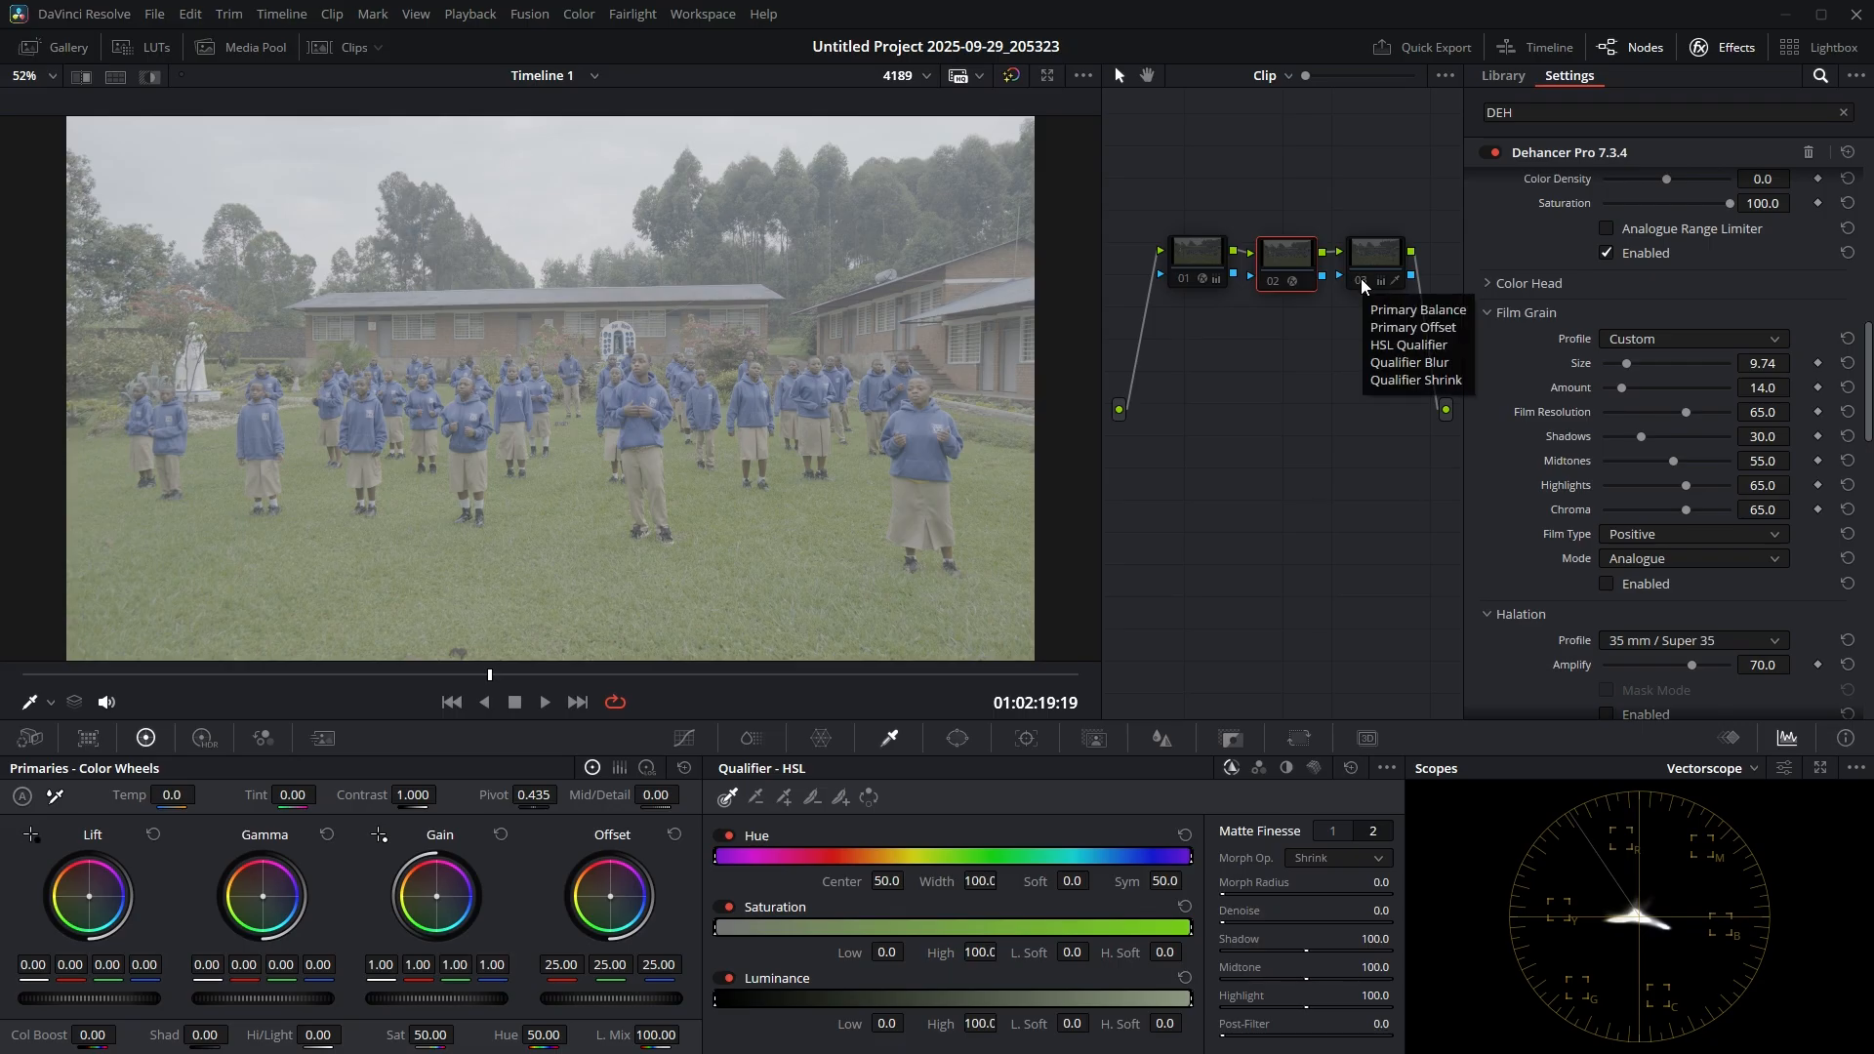
left_click(1180, 278)
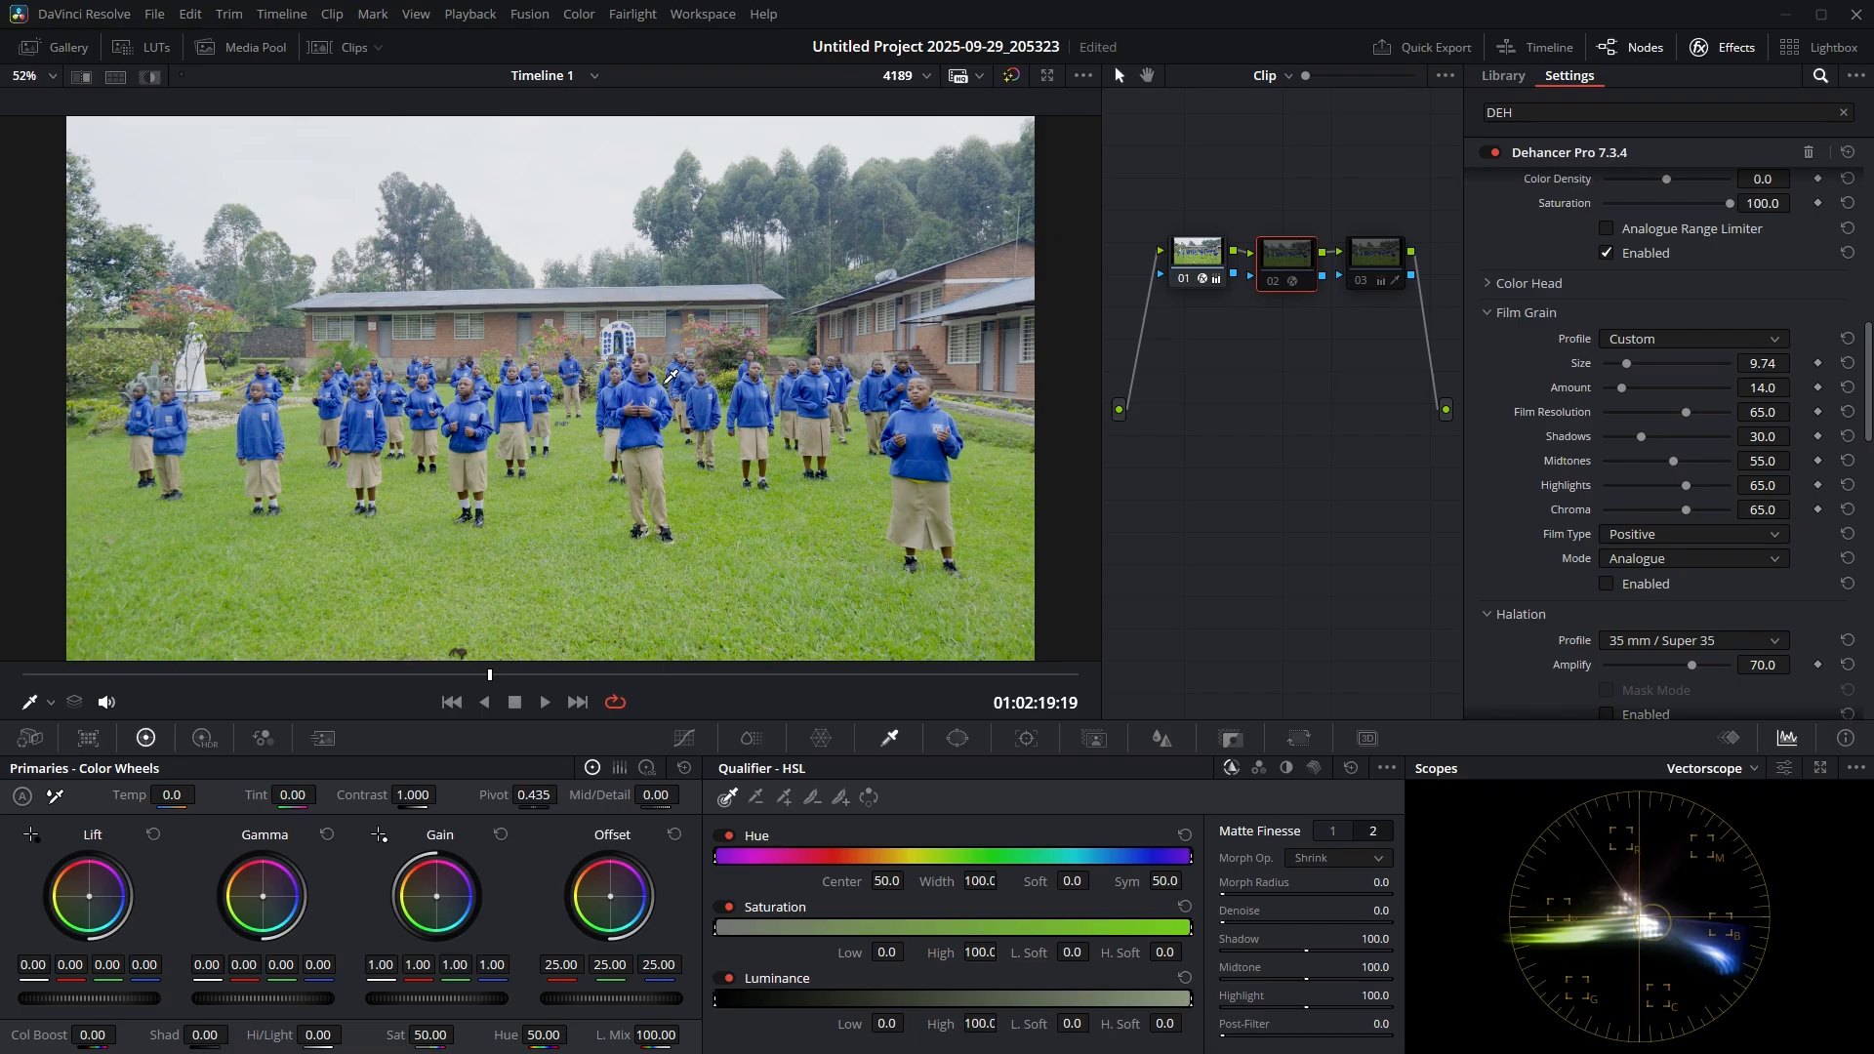
left_click(1273, 281)
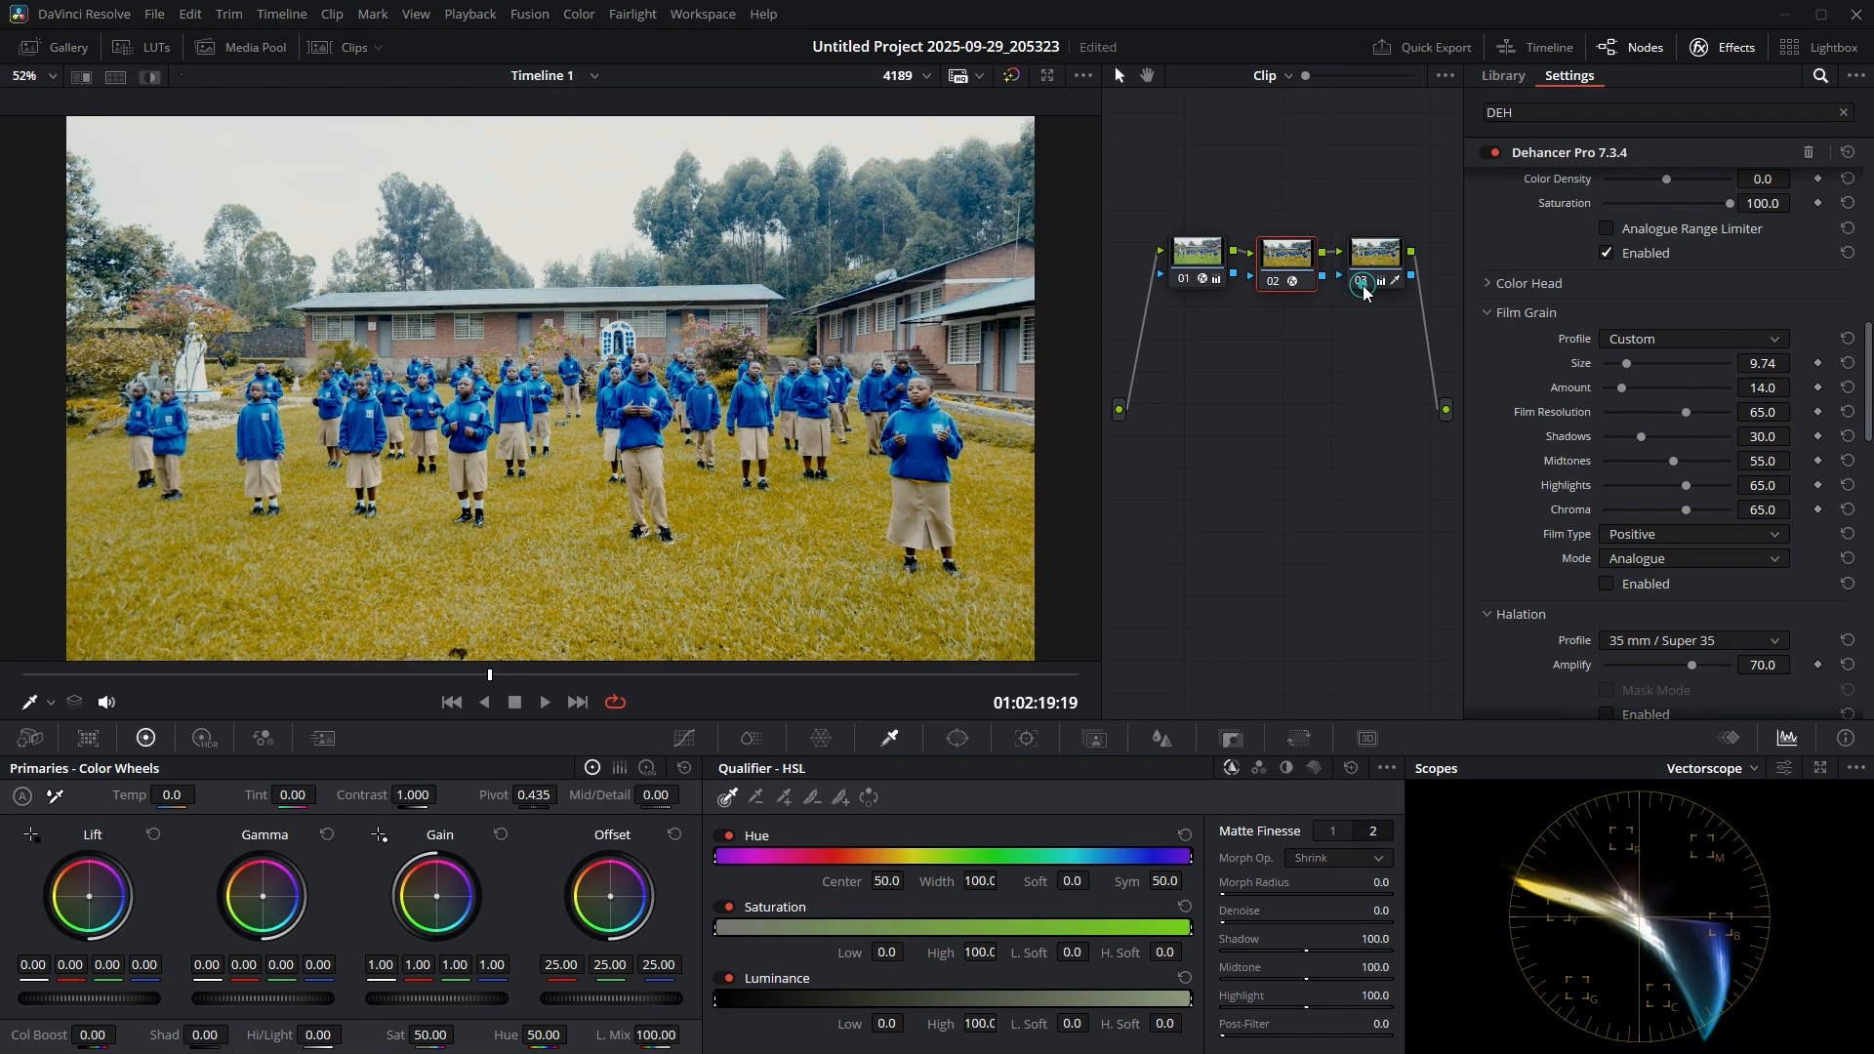
left_click(1362, 283)
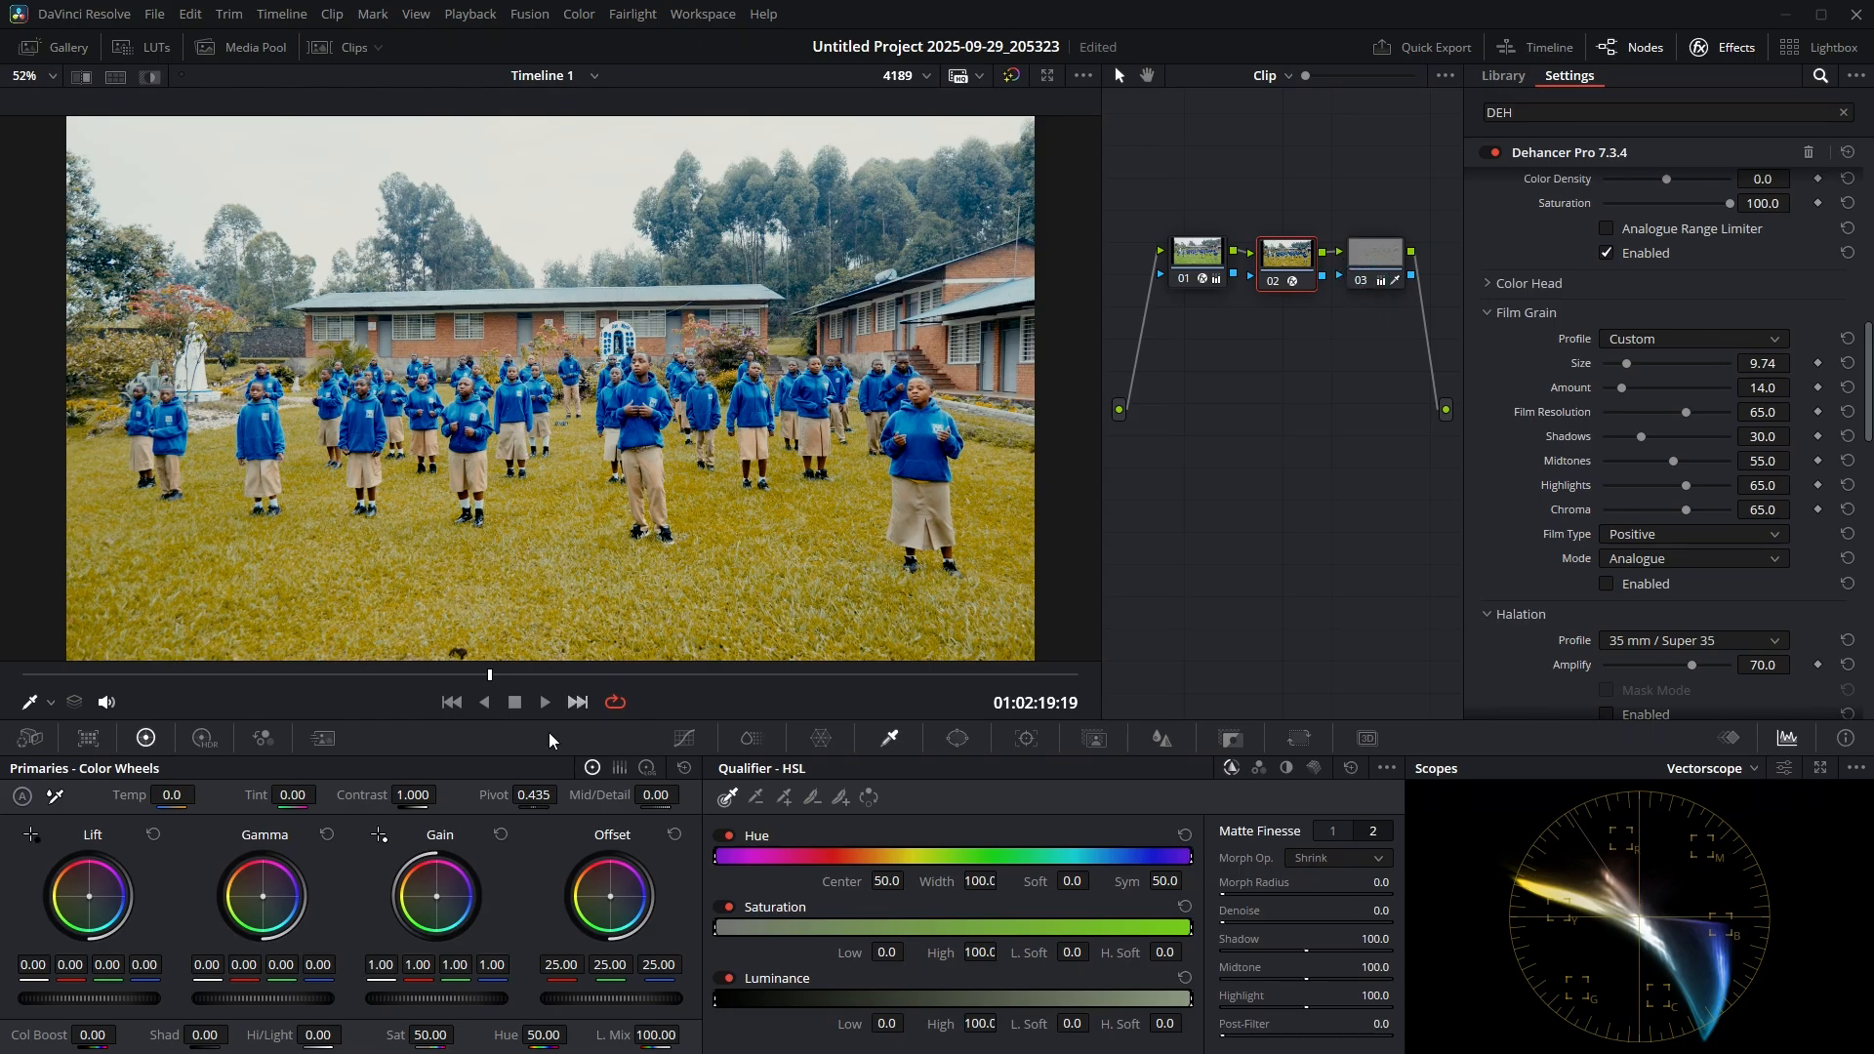
left_click(598, 675)
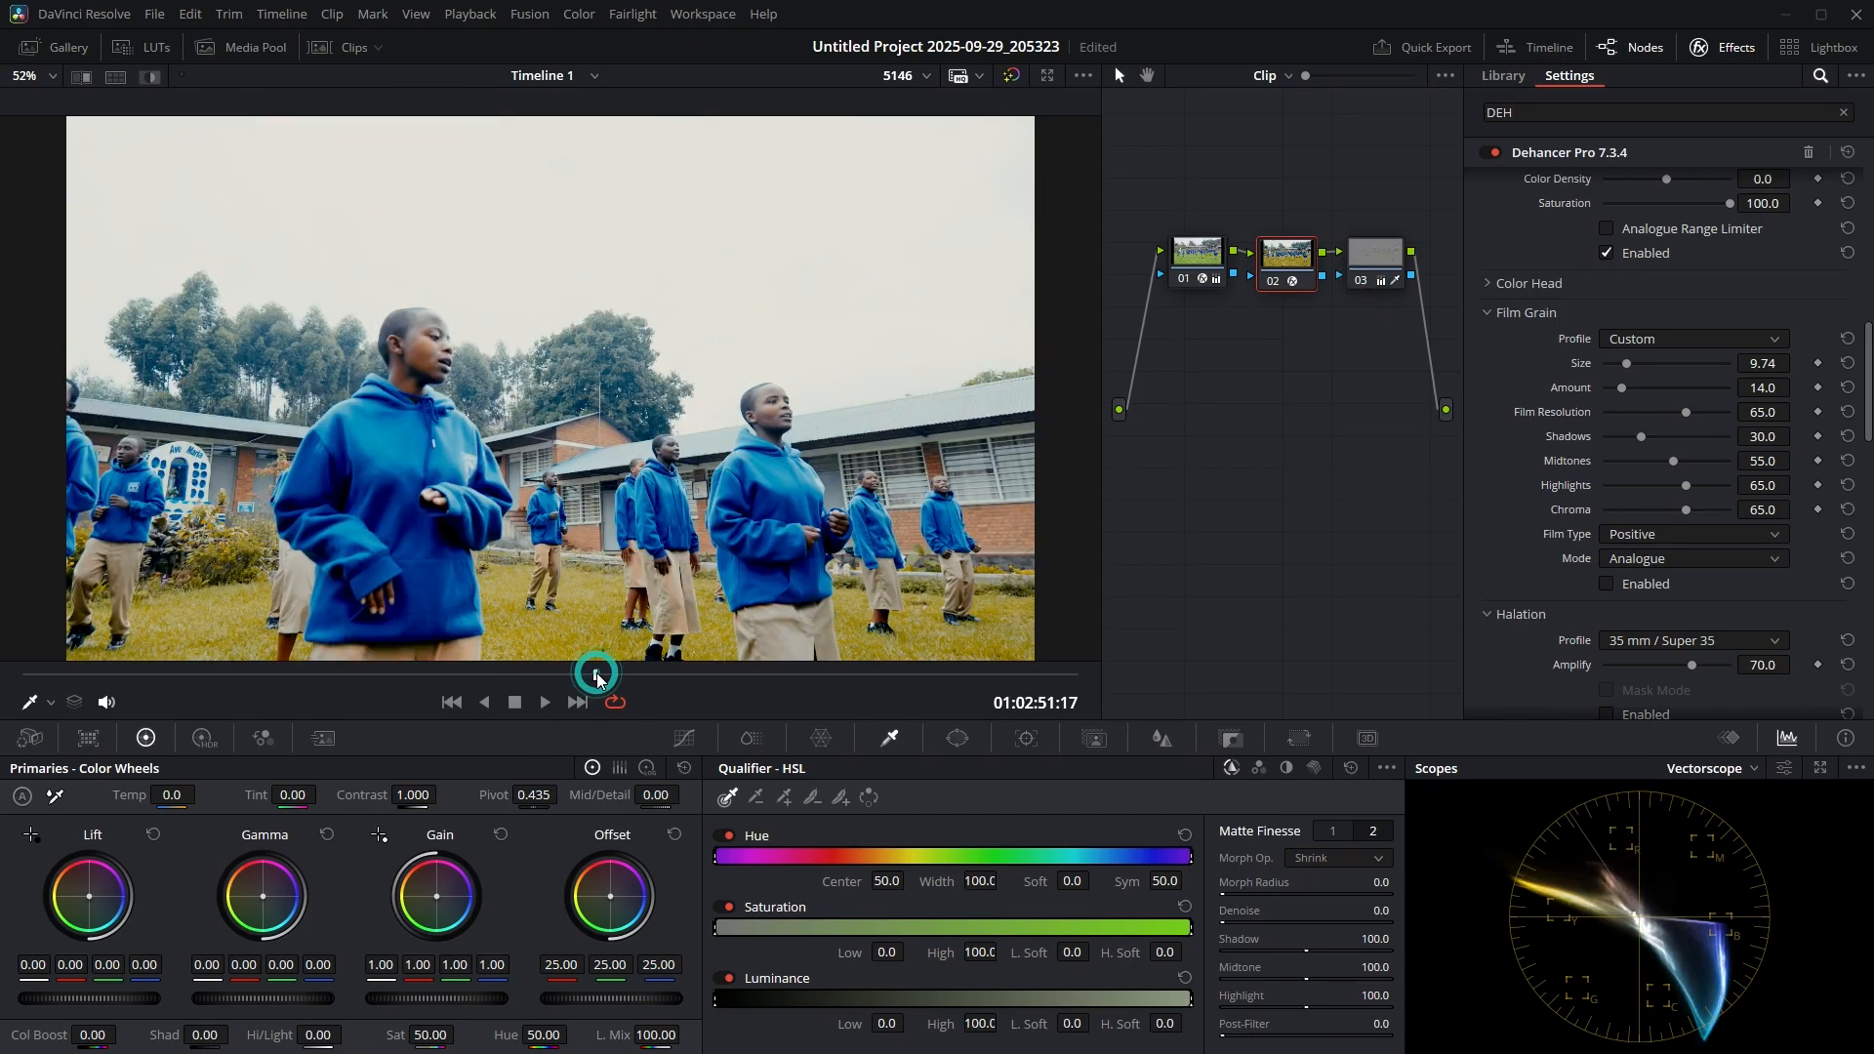